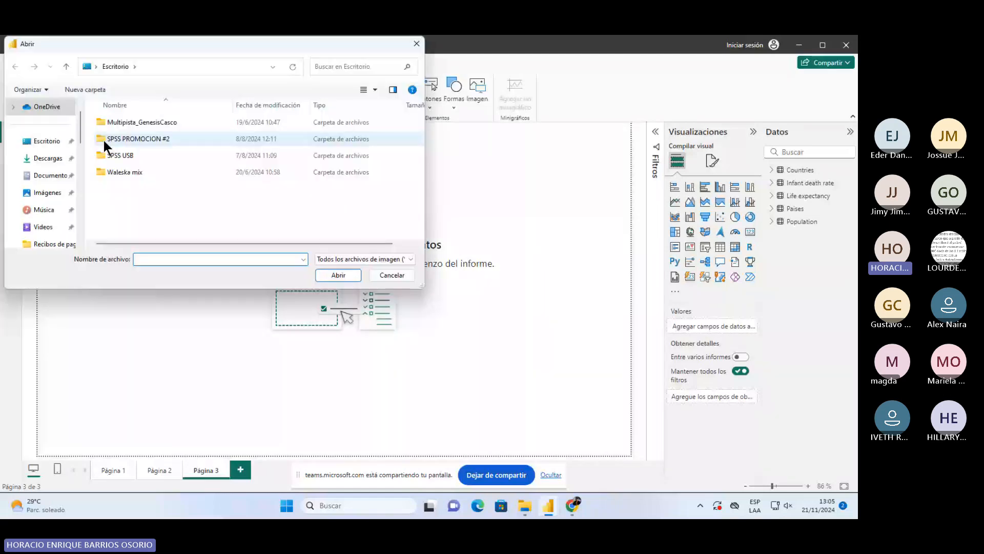
- Insert the Cov(X,Y) formula image from Descargas onto page 3 and resize it
click(48, 158)
click(128, 143)
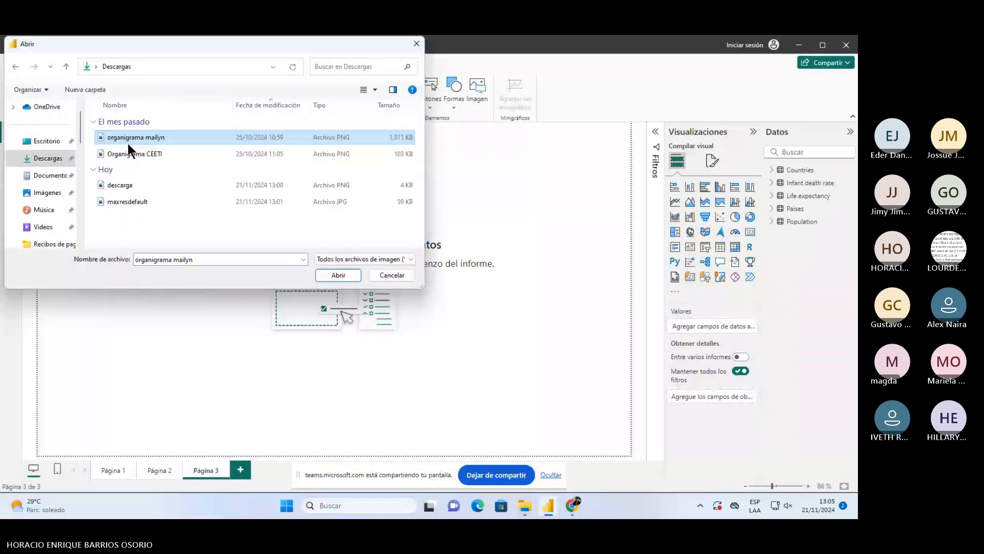
double_click(127, 143)
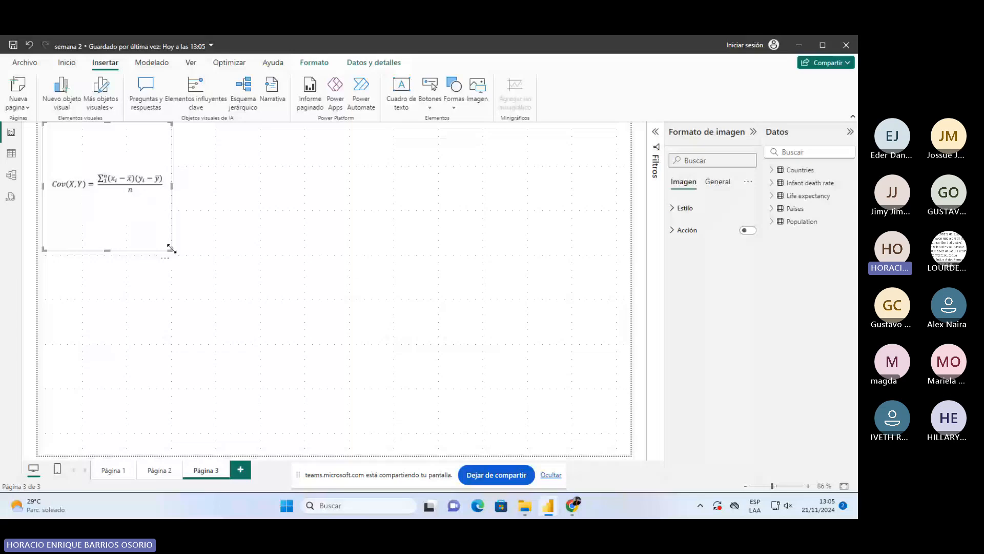
drag(171, 248, 177, 252)
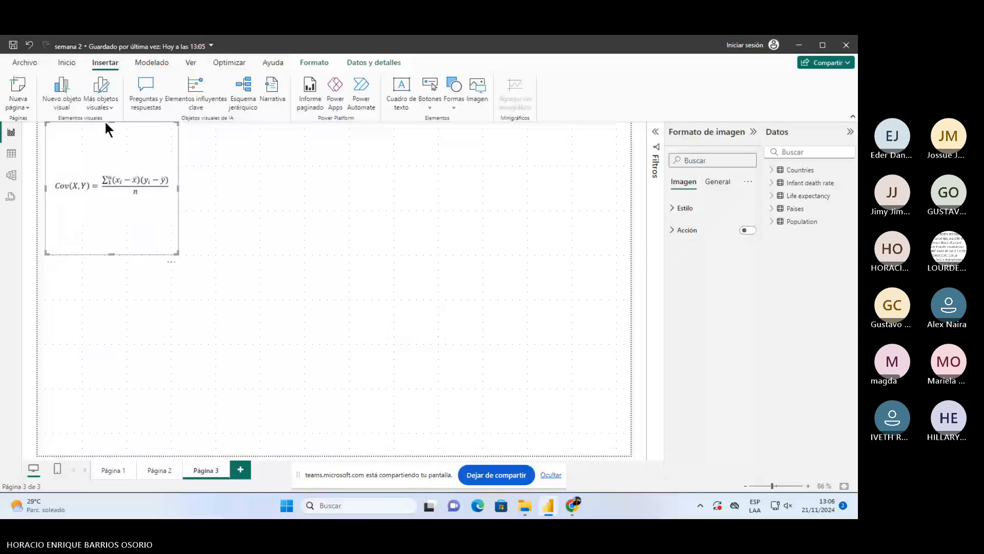
drag(105, 123, 113, 186)
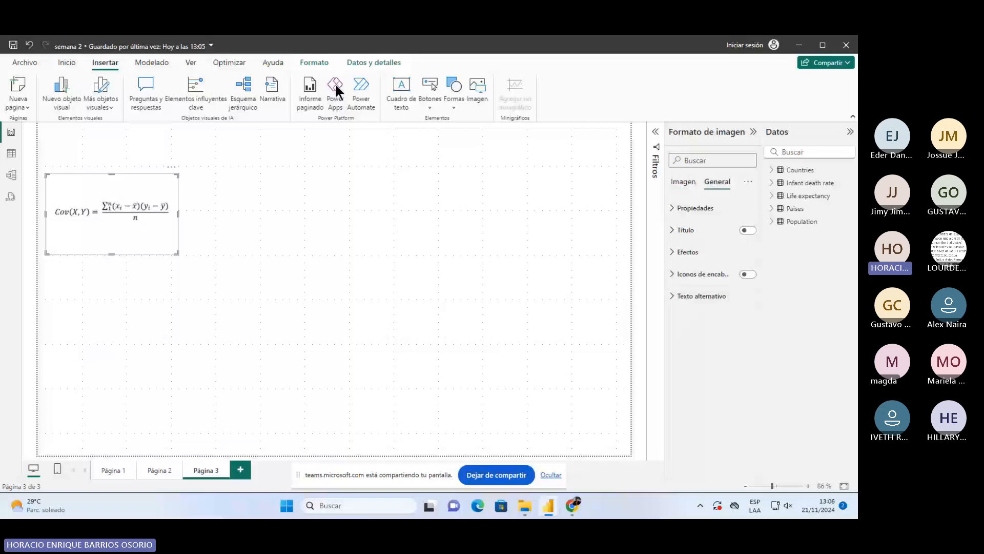
- Look through the image's ribbon options, context menu and format pane properties
click(328, 61)
click(359, 62)
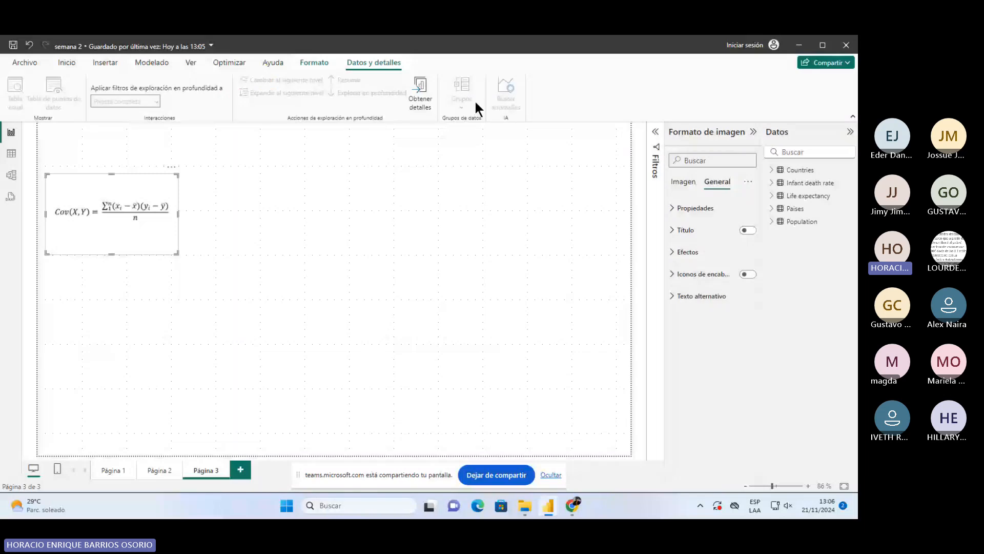
click(229, 62)
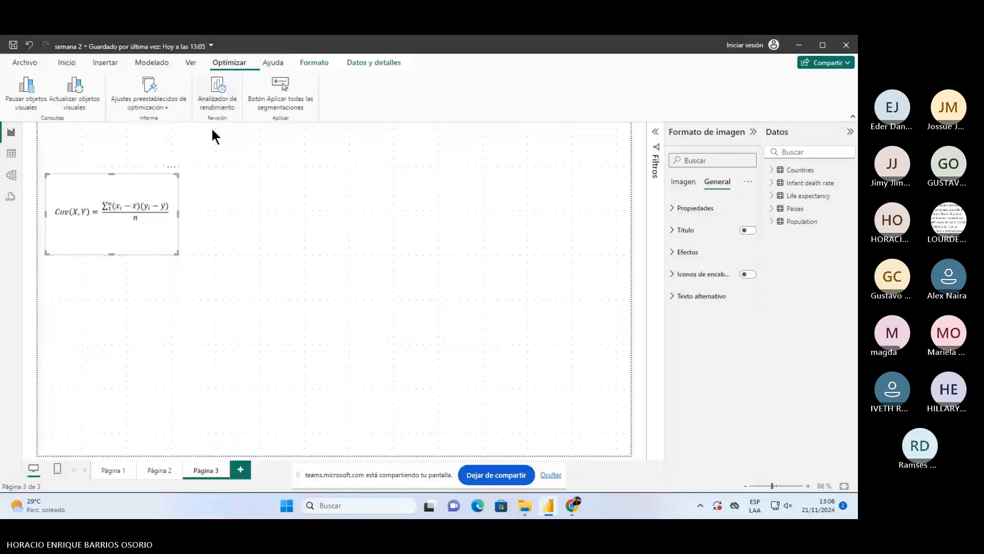
right_click(98, 188)
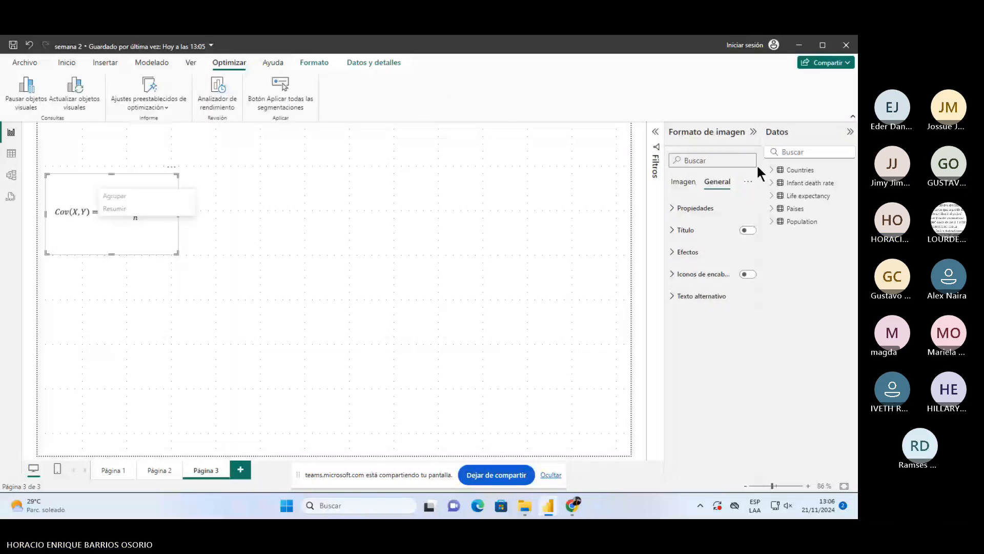
click(748, 181)
click(671, 215)
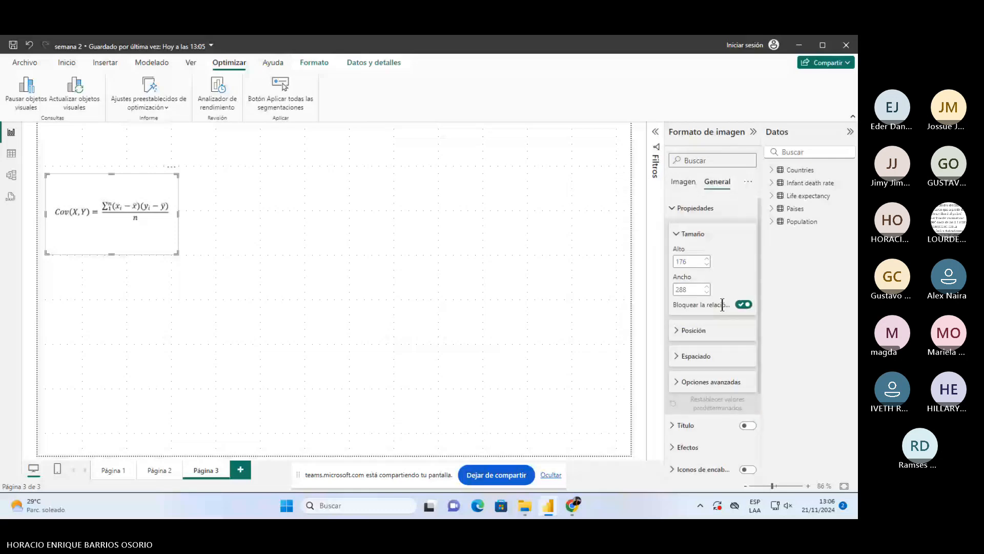
- Set the image's Ajustar escala option to Ajustar in the Imagen style settings
scroll(684, 281, down, 3)
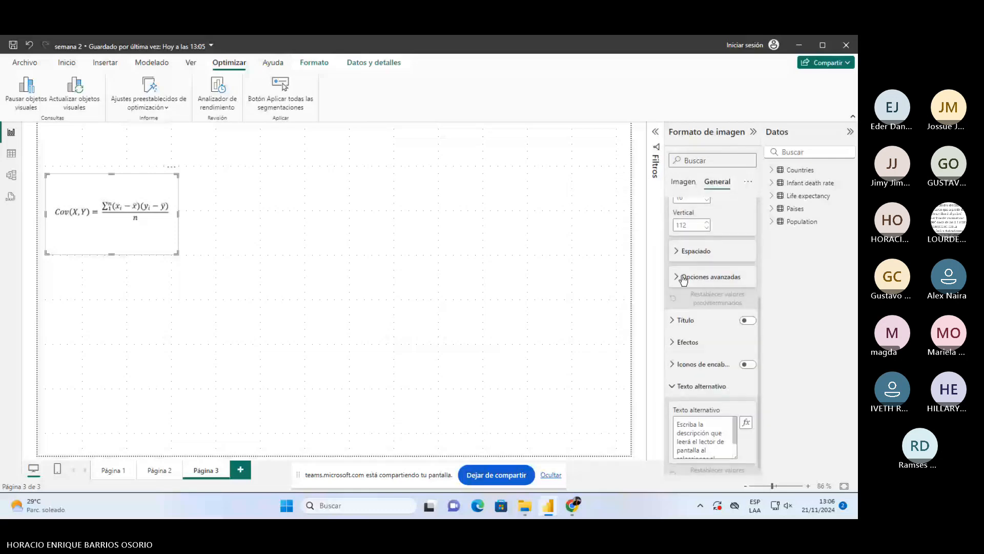
click(684, 277)
scroll(689, 221, up, 3)
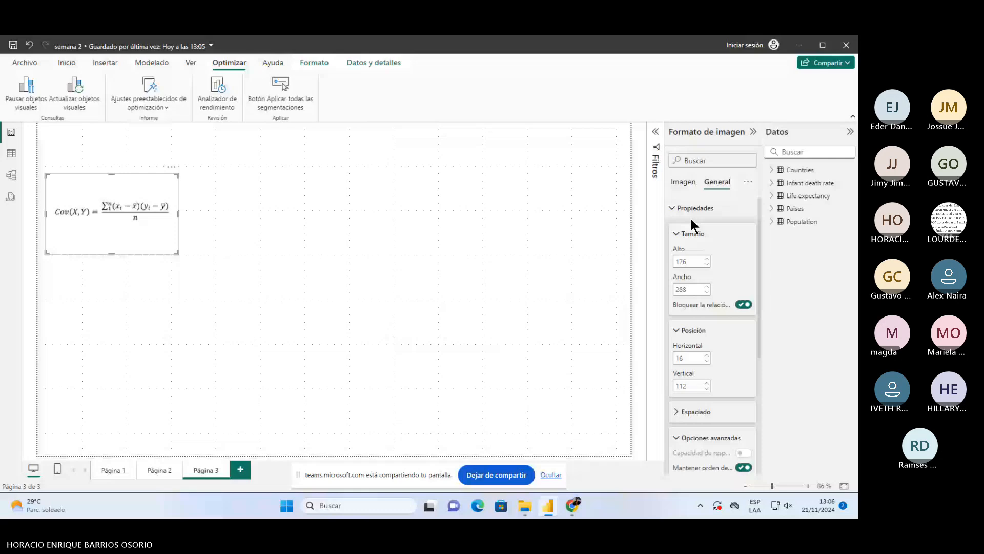
click(682, 182)
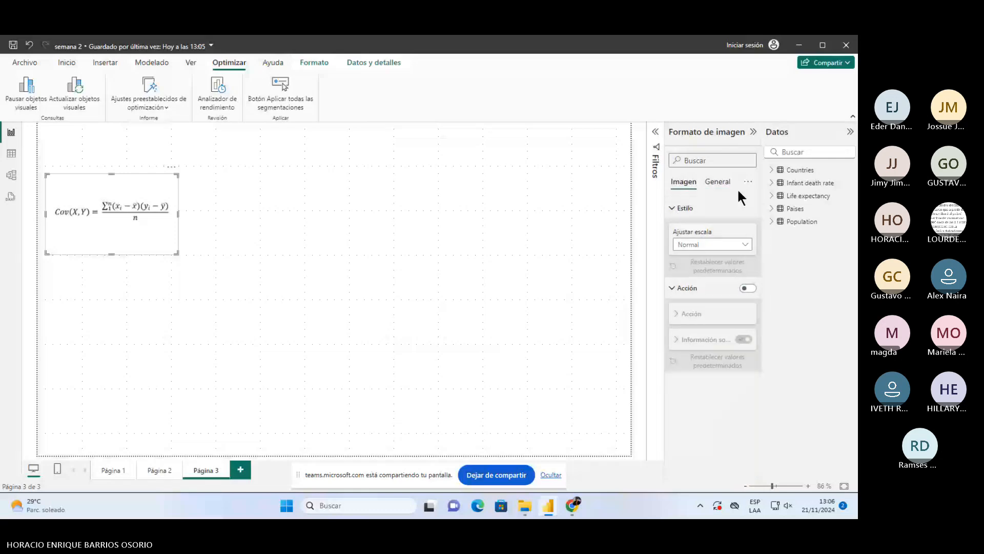
click(725, 245)
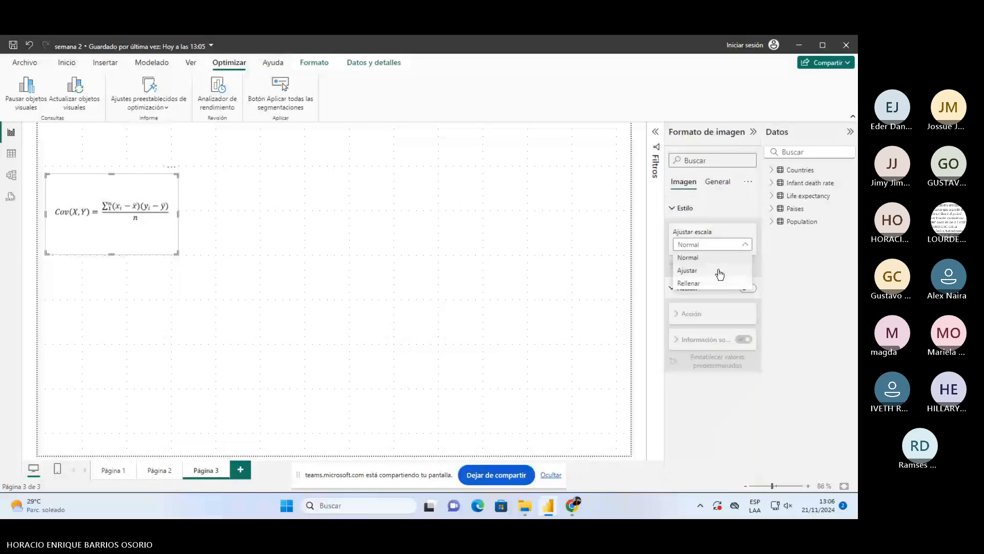
click(718, 282)
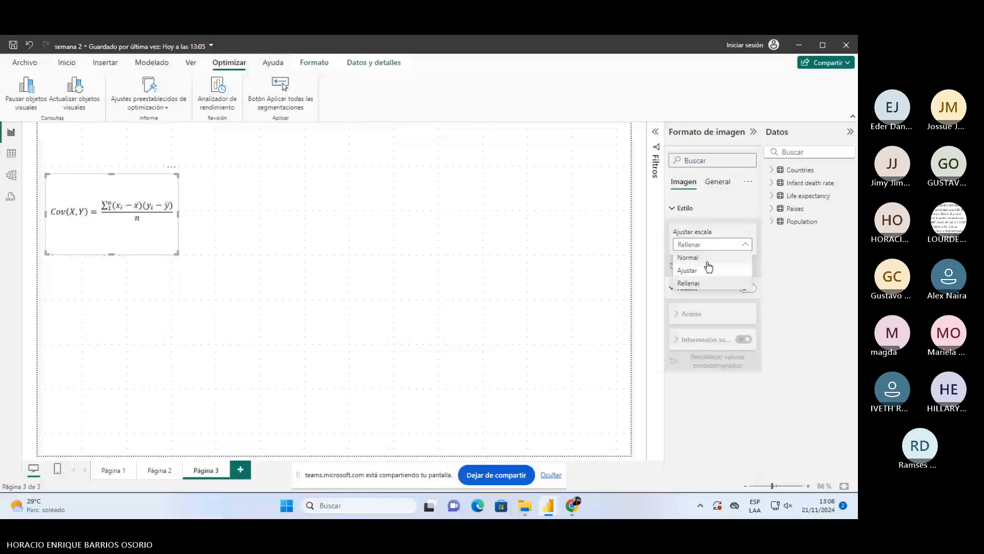
click(708, 269)
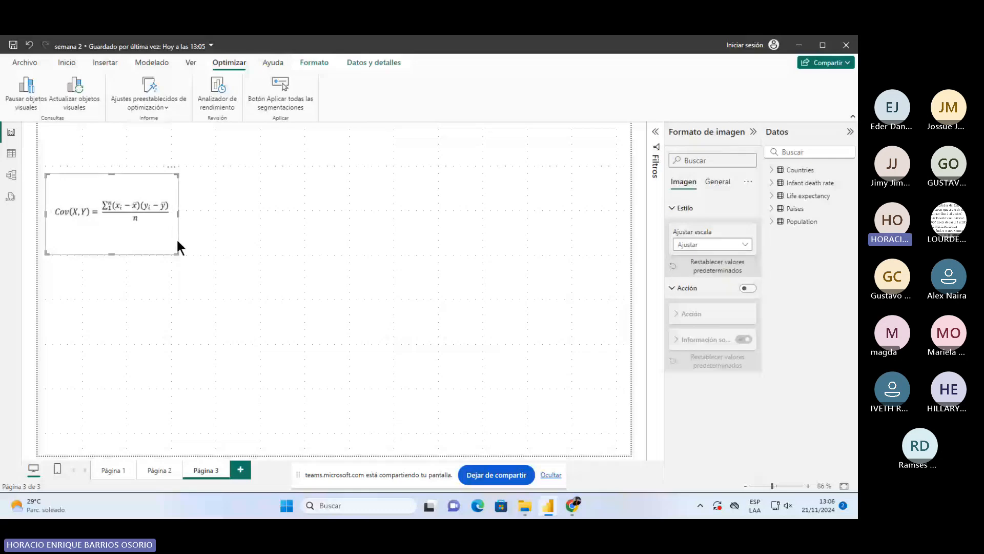
- Move the formula image to the top of the page and reduce its height
click(123, 278)
drag(120, 211, 120, 166)
drag(112, 210, 112, 190)
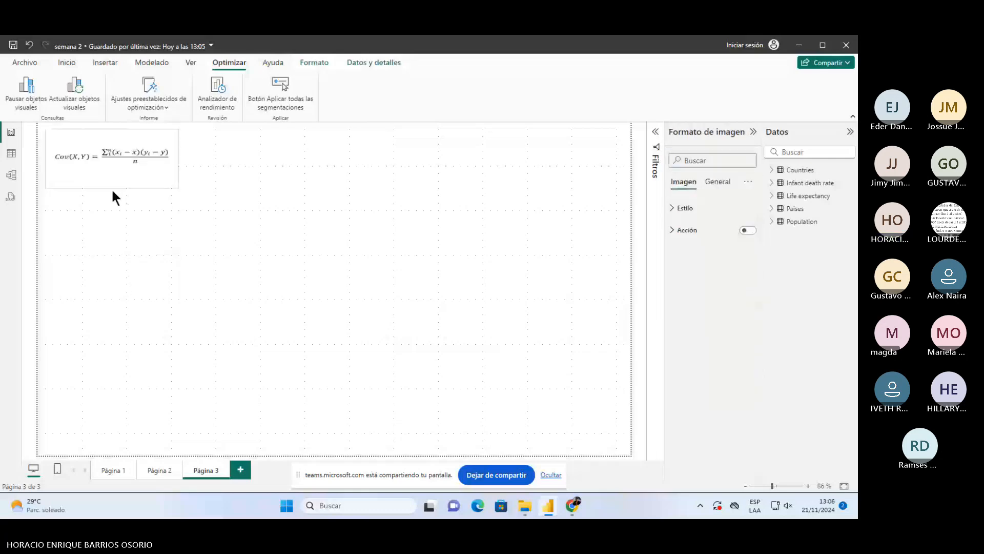
click(376, 227)
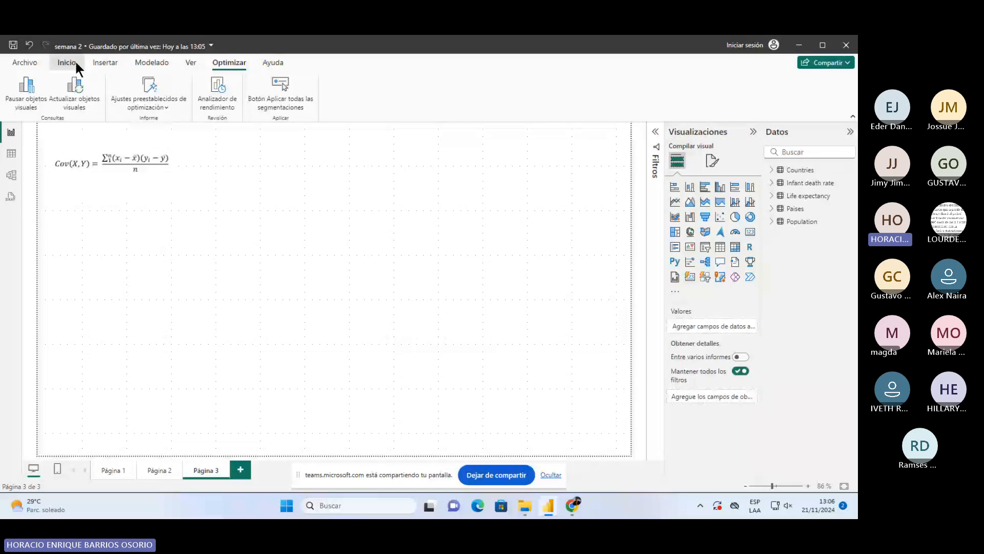
- Insert the maxresdefault Pearson image and drag it beside the covariance formula
click(105, 62)
click(475, 87)
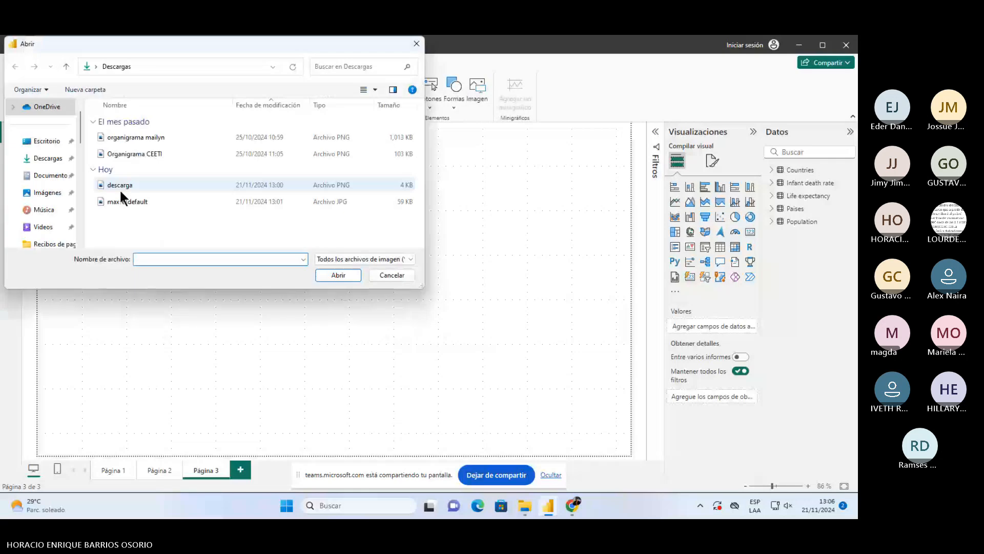
click(127, 201)
click(337, 274)
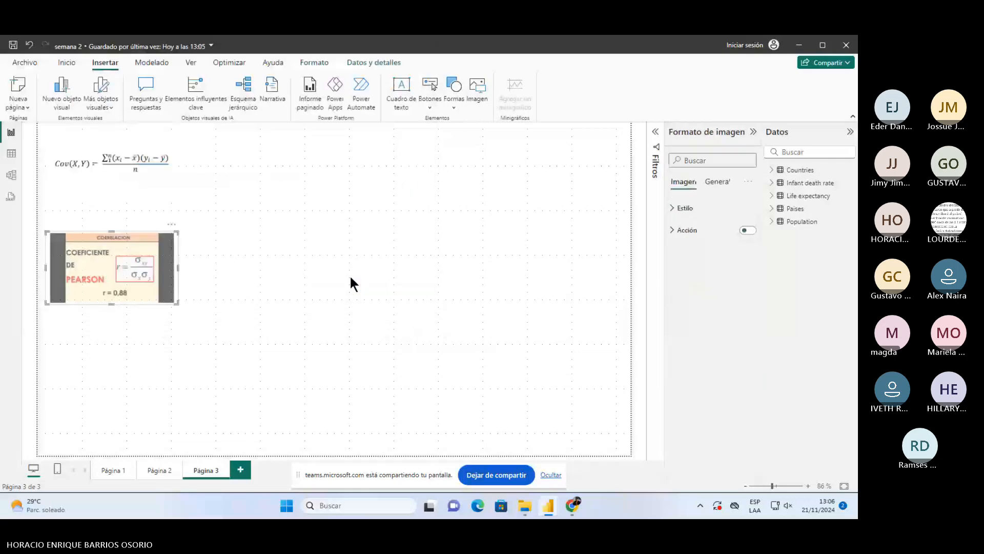
drag(124, 278, 277, 156)
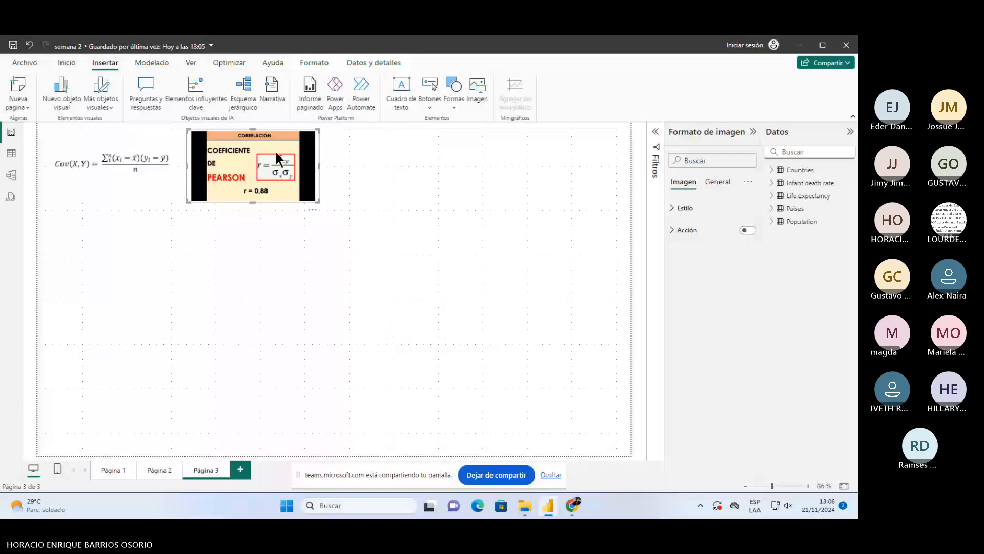
- Review the image's alignment choices and its General effects, header icon and alt text settings
click(318, 63)
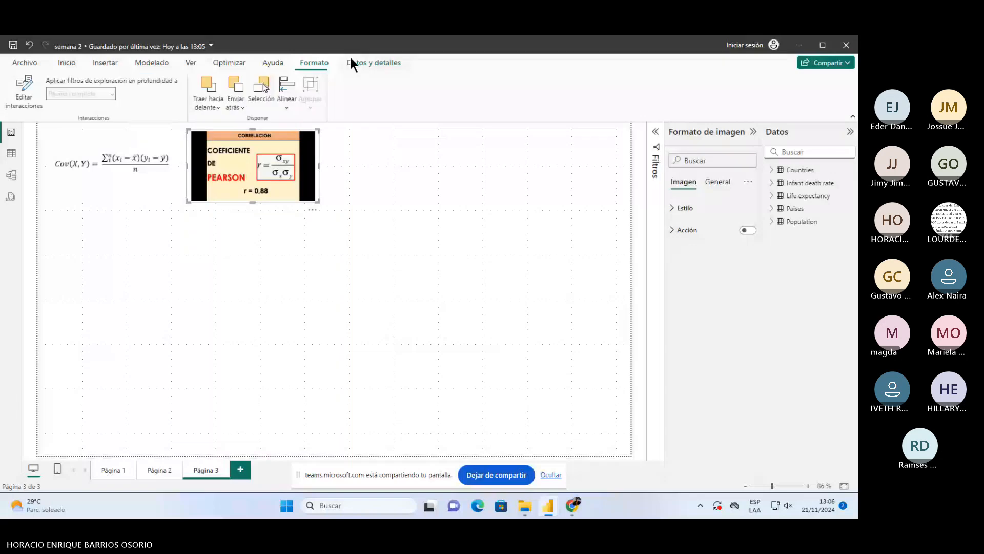
click(284, 105)
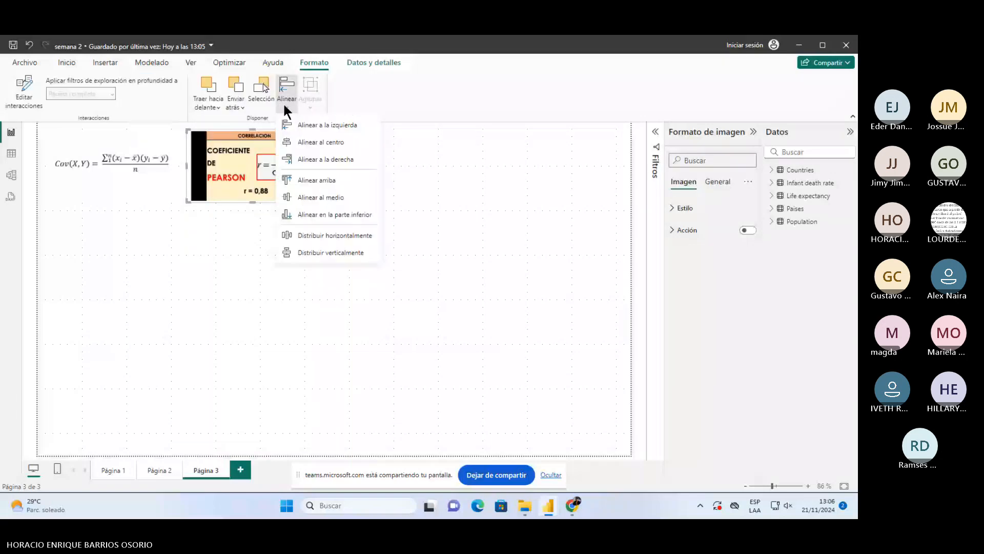
click(352, 66)
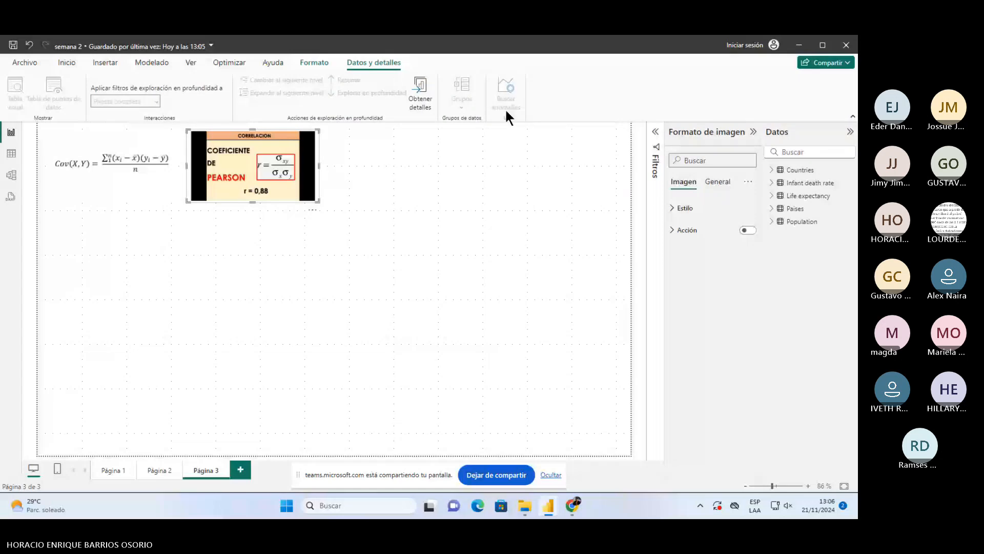
click(718, 181)
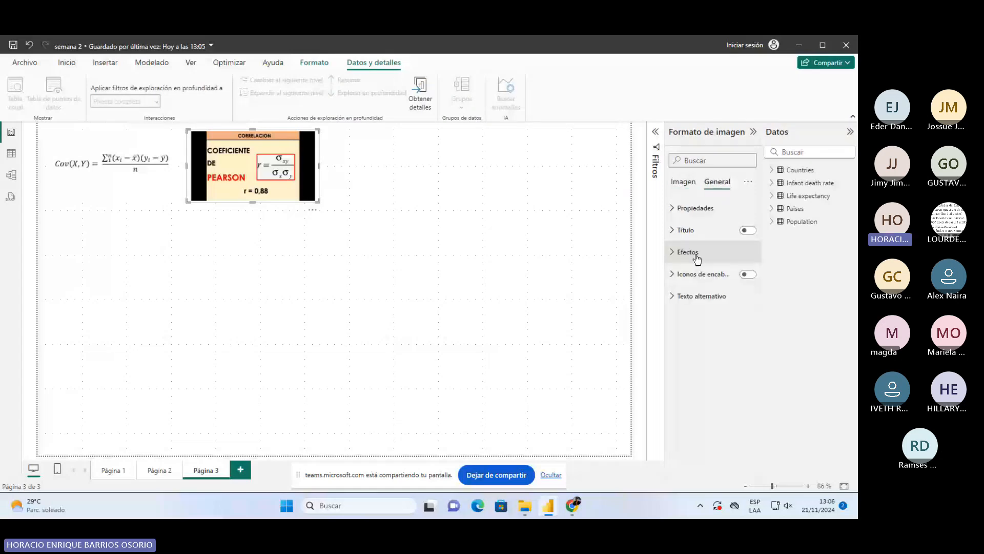
click(687, 252)
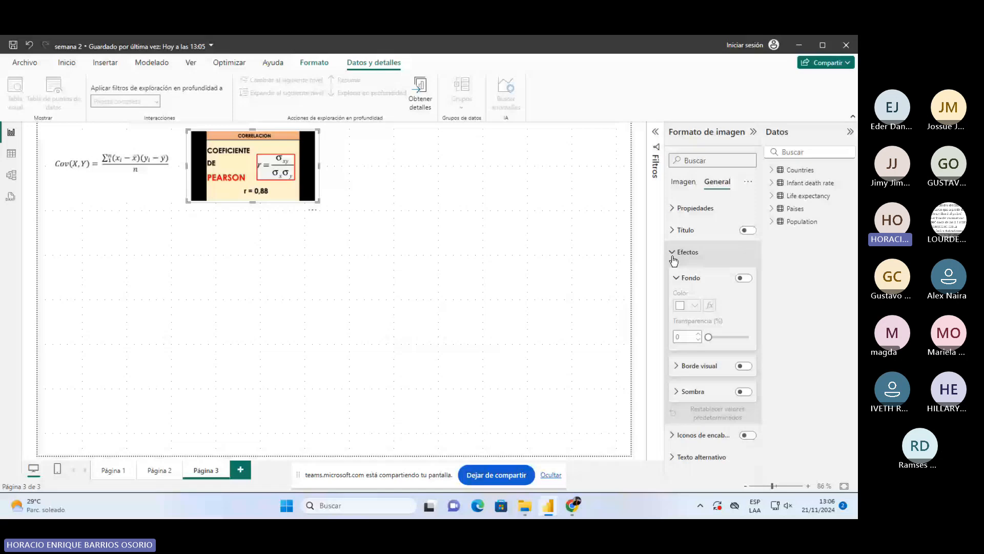
click(673, 435)
scroll(680, 463, down, 2)
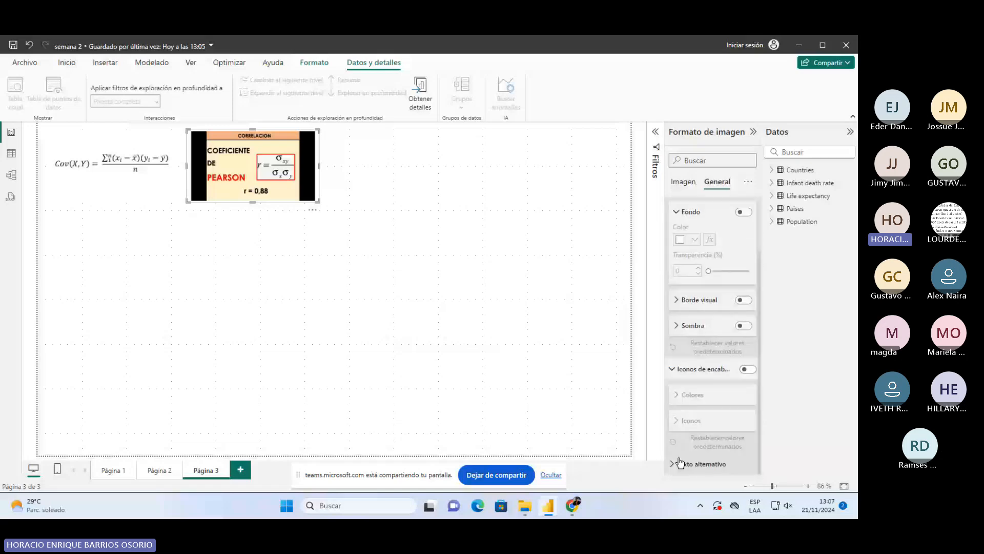
click(680, 463)
click(273, 174)
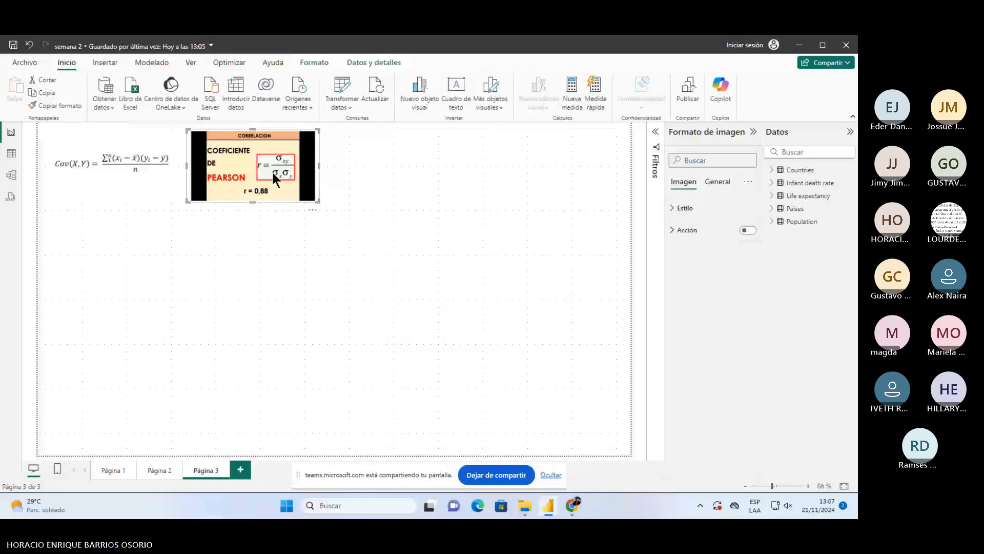
click(267, 231)
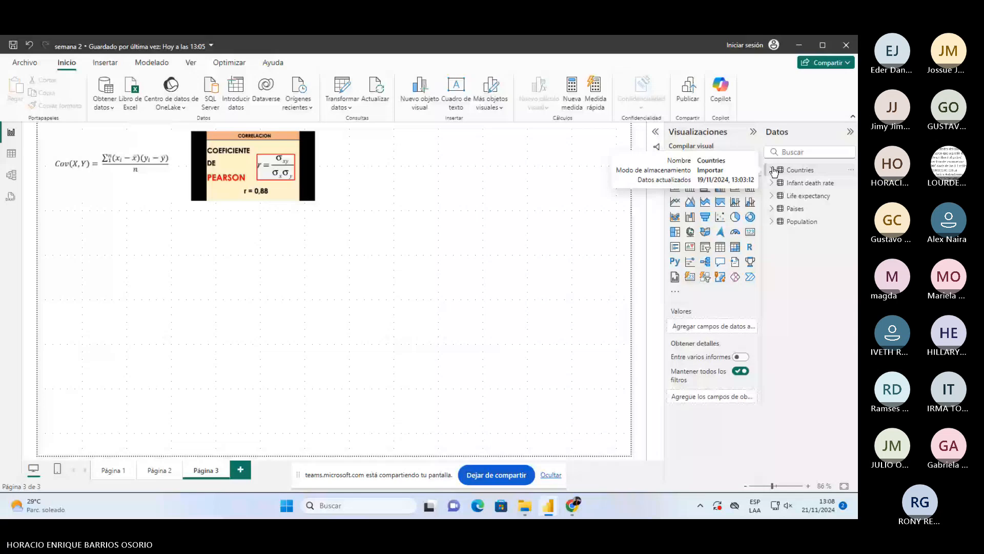
- Create an empty table named 'Medidas coef' with Introducir datos and load it
click(235, 93)
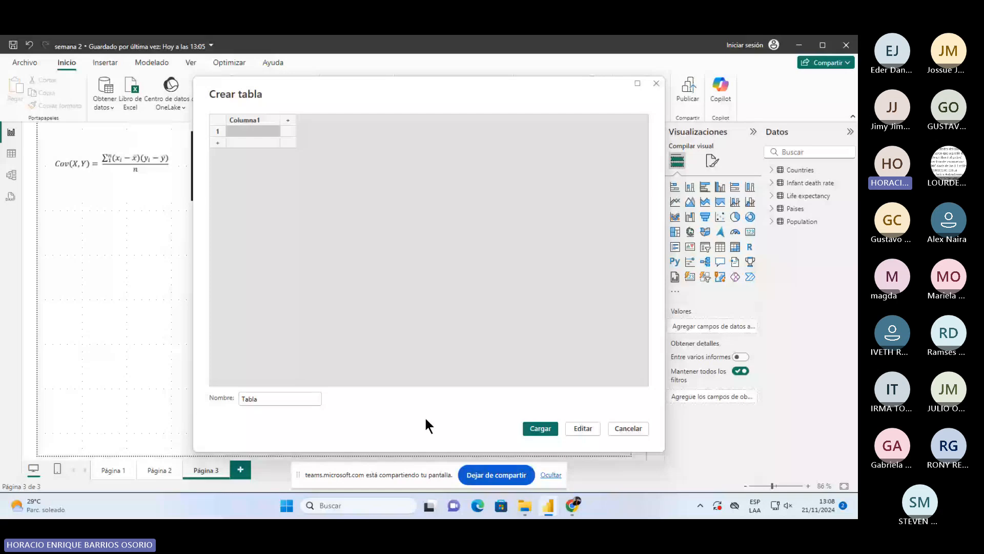
double_click(262, 398)
text(Medidas)
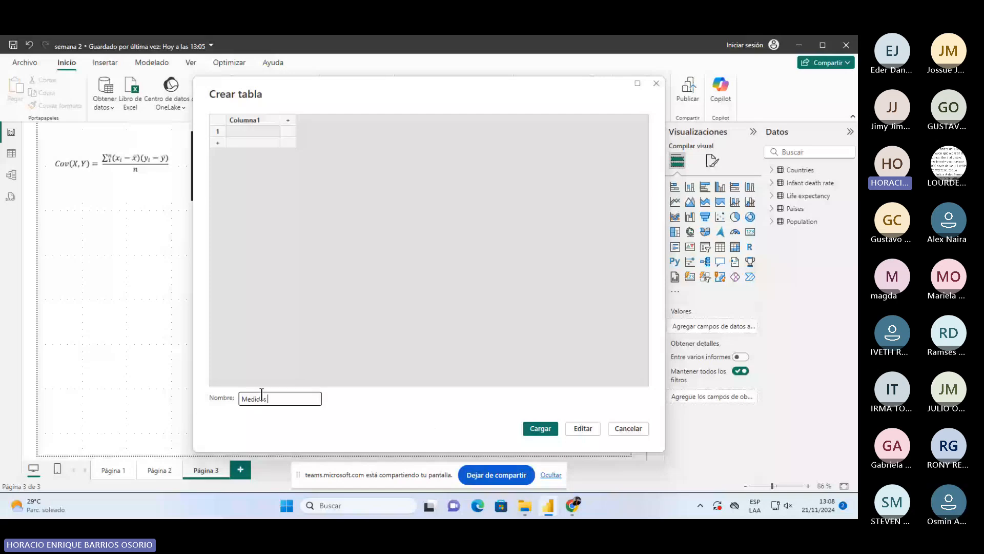
text( coef)
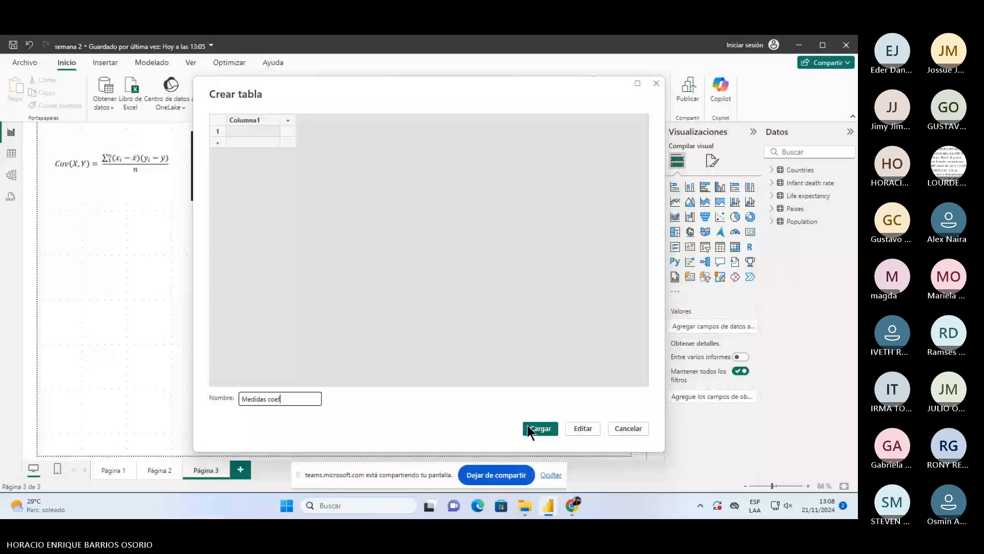
click(528, 426)
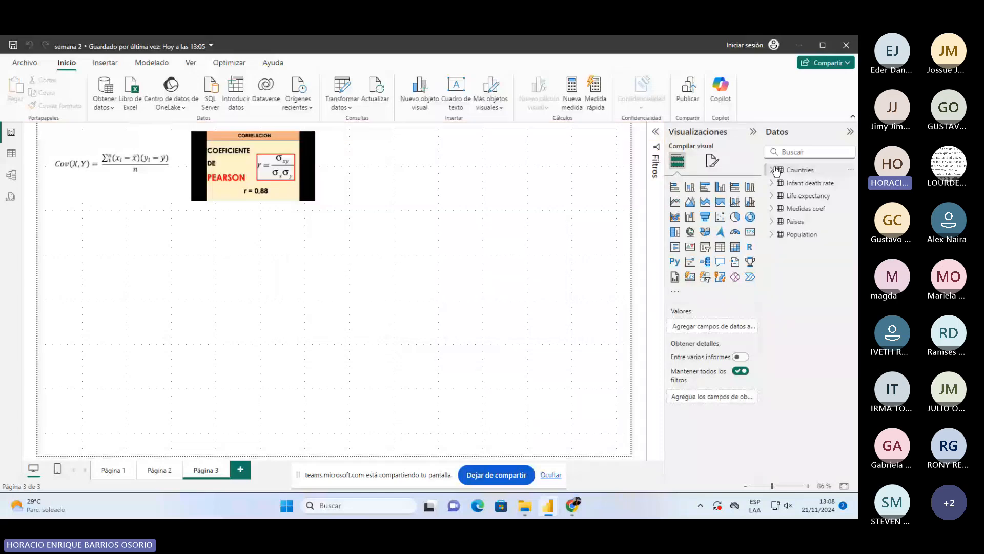
- Begin the measure formula as 'Covarianza =' with a single empty line below it
click(803, 208)
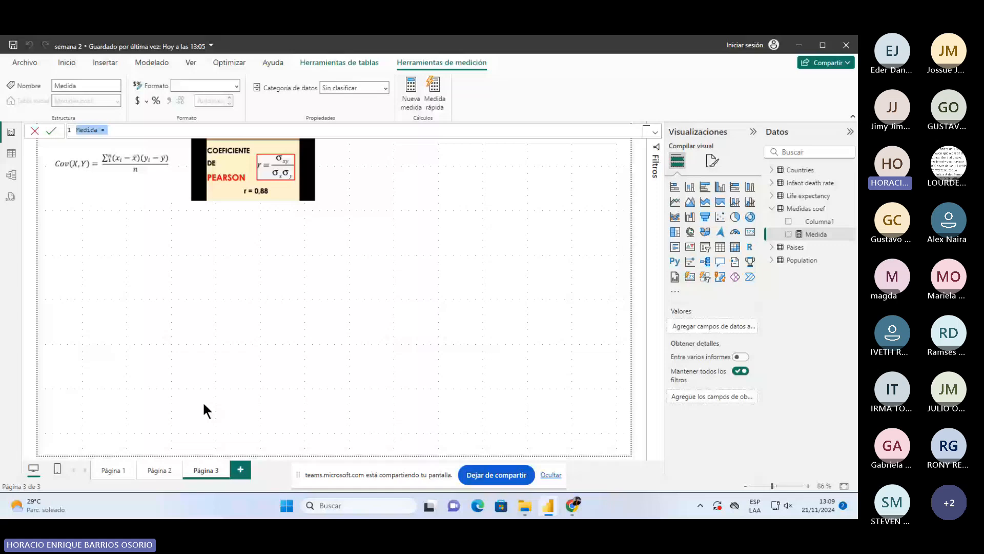
scroll(186, 132, up, 5)
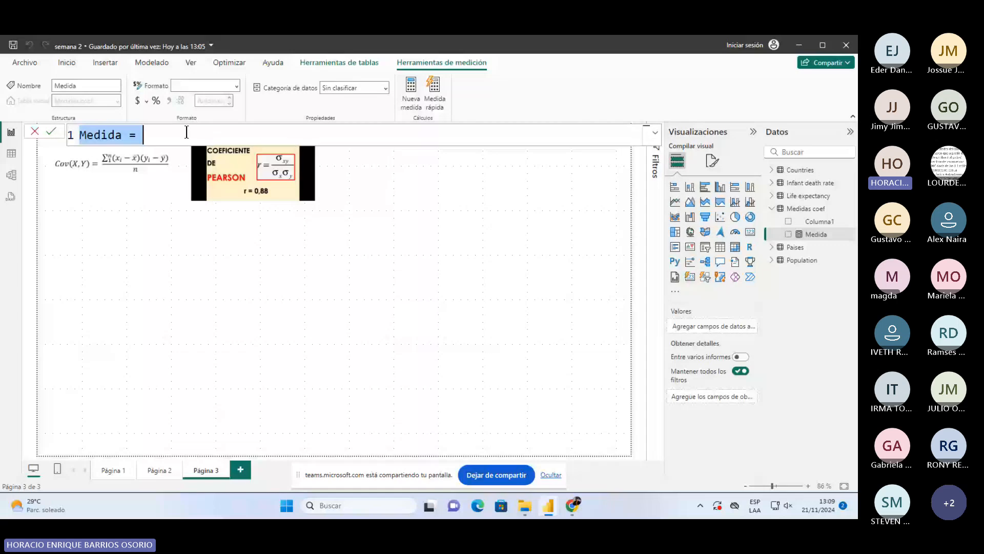
text(Covarianza =)
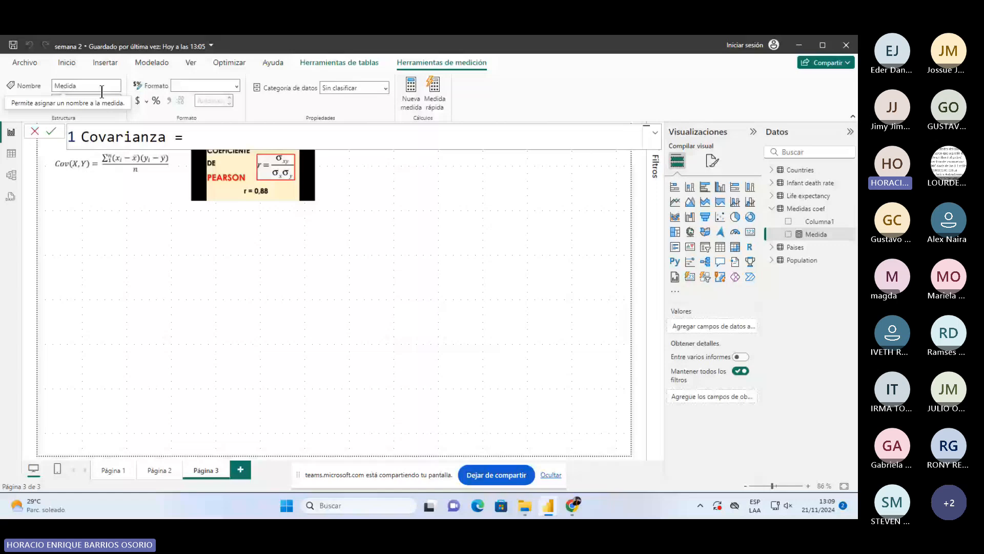
key(shift+Return)
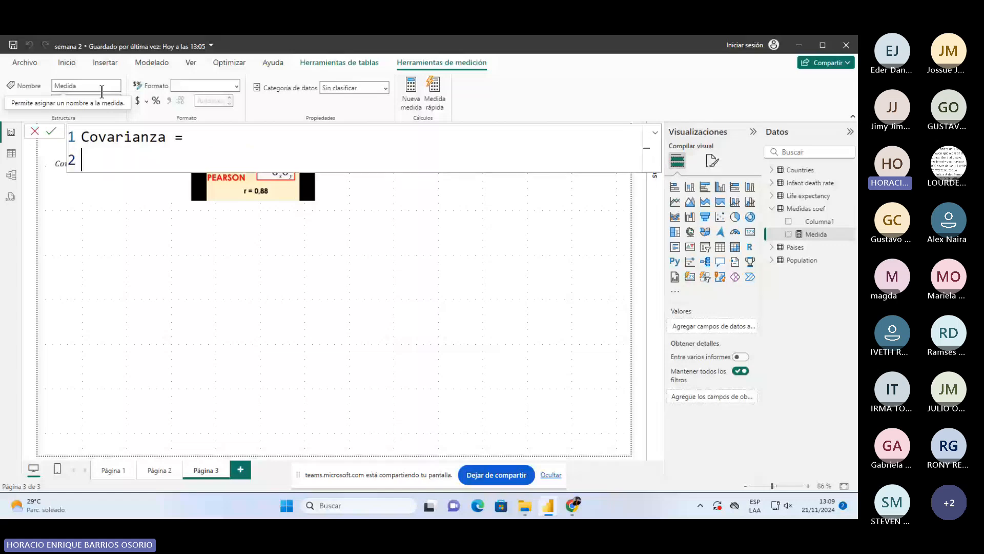
key(shift+Return)
key(shift+Return)
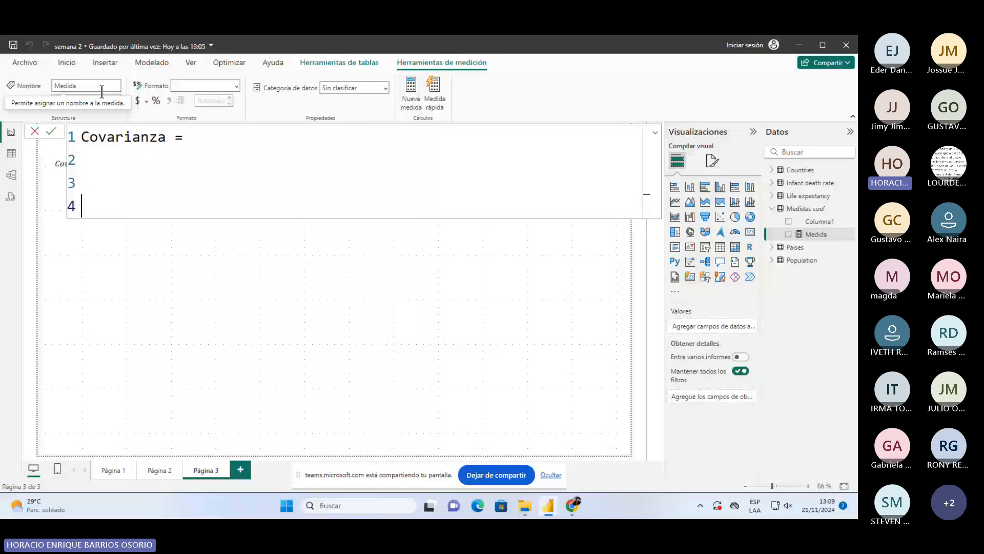
key(shift+Return)
key(shift+Return)
key(shift+Return)
key(shift+Return)
key(shift+Return)
key(shift+Return)
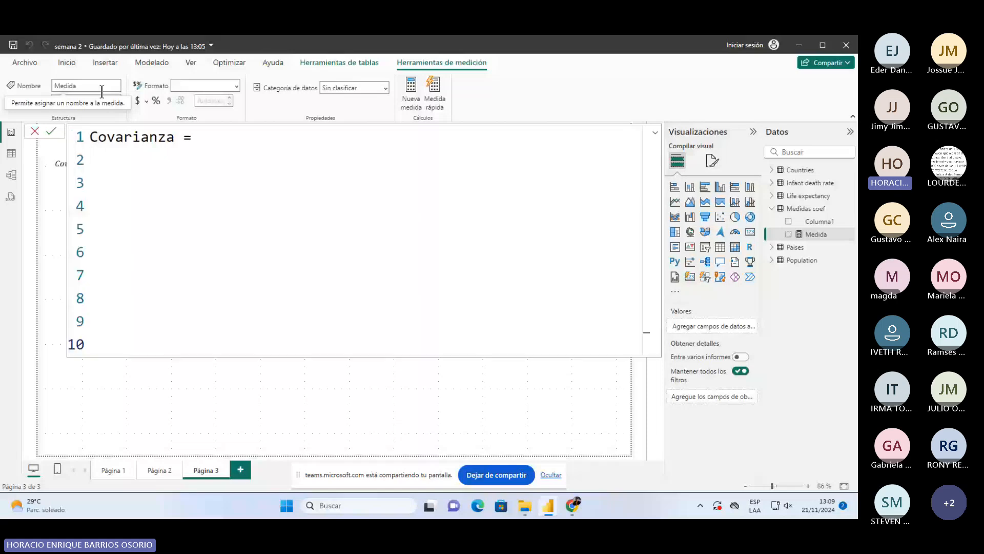
key(BackSpace)
key(BackSpace)
key(BackSpace)
key(BackSpace)
key(BackSpace)
key(BackSpace)
key(BackSpace)
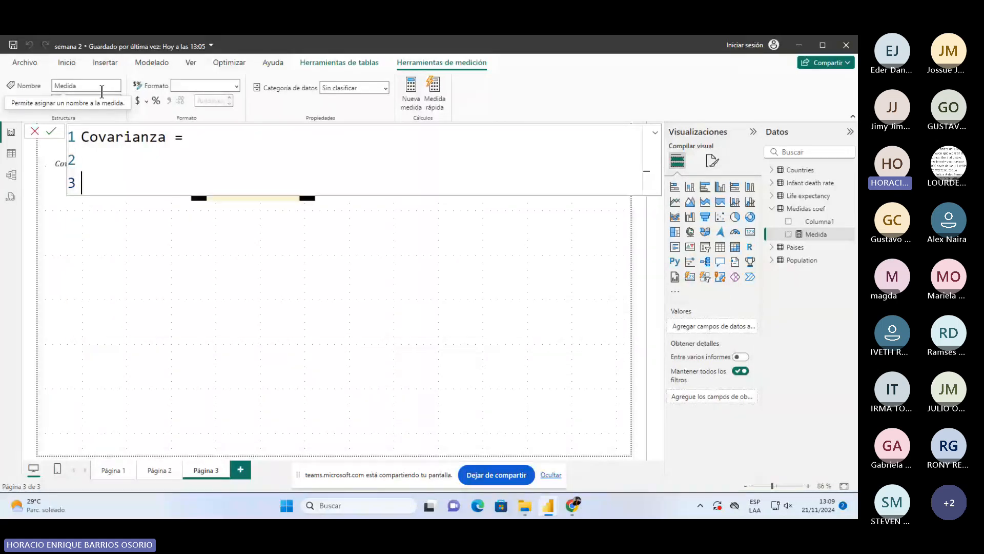
key(shift+Return)
key(shift+Return)
key(shift+Return)
key(shift+Return)
key(shift+Return)
key(shift+Return)
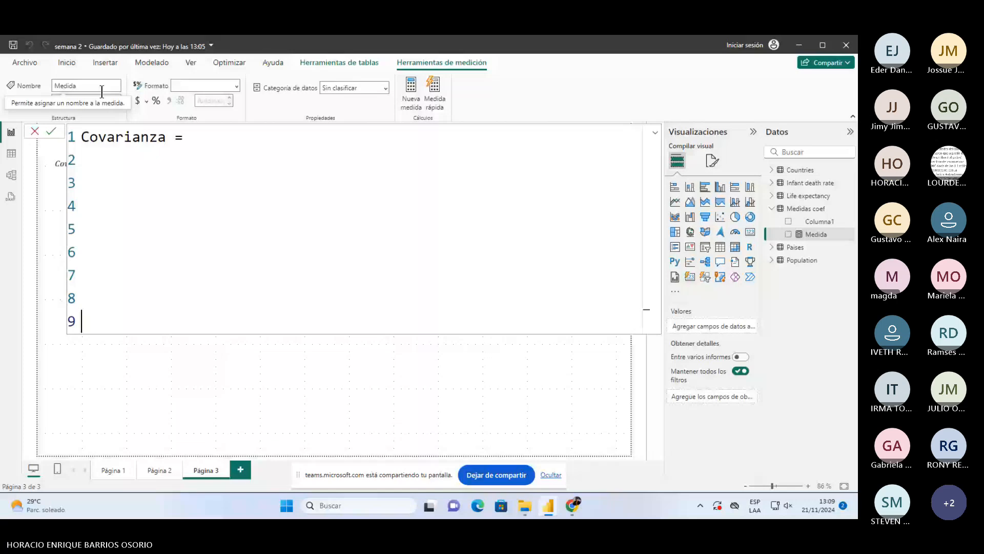
key(BackSpace)
key(BackSpace)
key(BackSpace)
key(BackSpace)
key(BackSpace)
key(BackSpace)
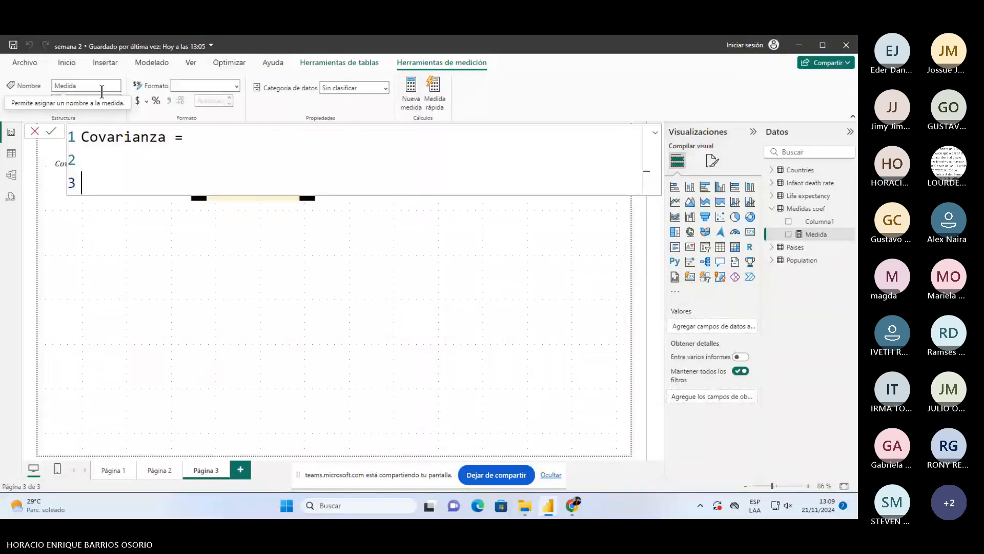
key(BackSpace)
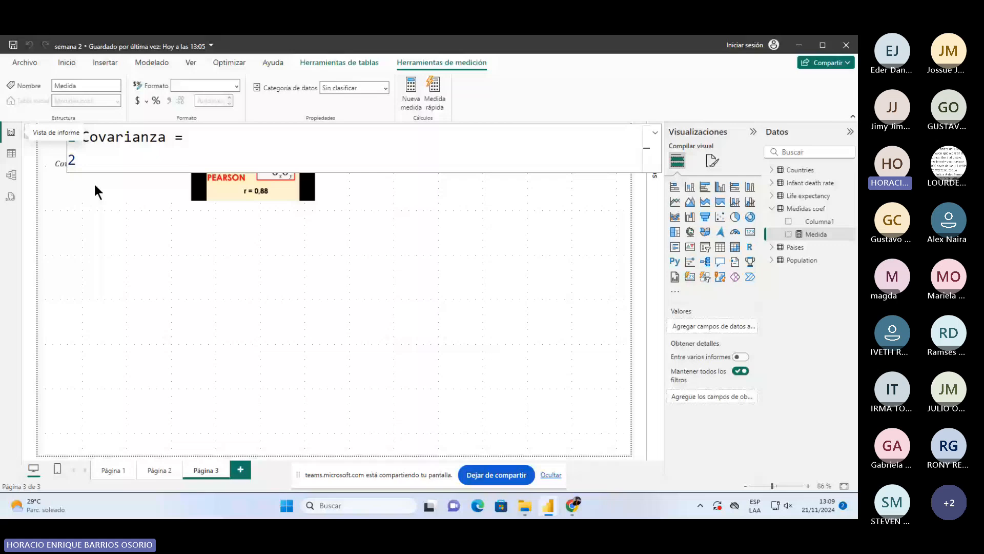
- Move the Cov(X,Y) image beside the Pearson image and retype the measure name as Covarianza
click(143, 246)
drag(141, 239, 564, 313)
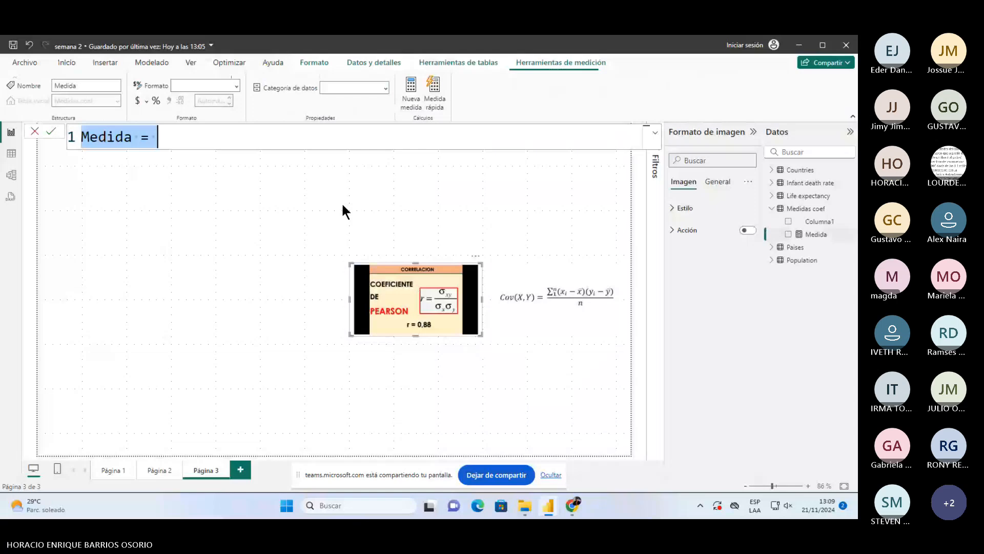
double_click(109, 137)
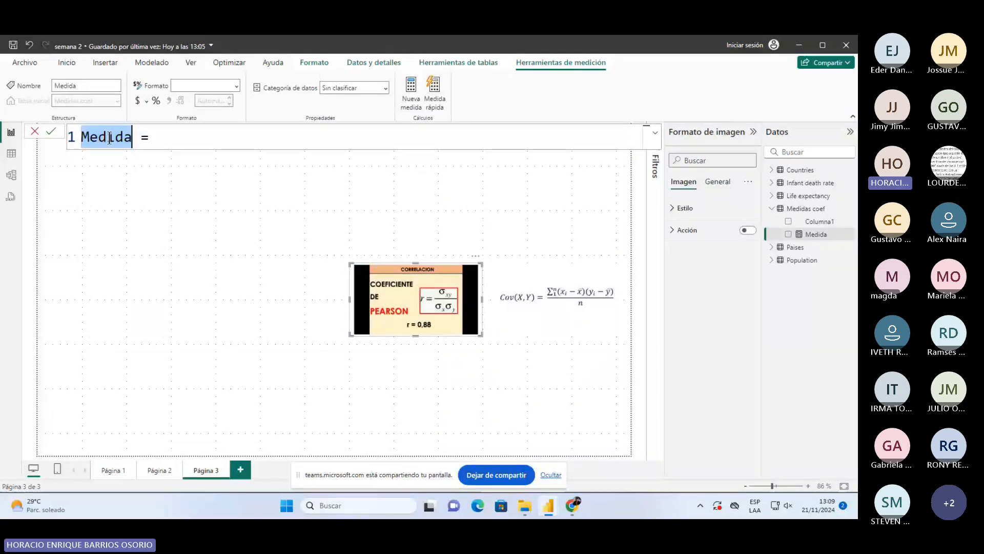
text(Covar)
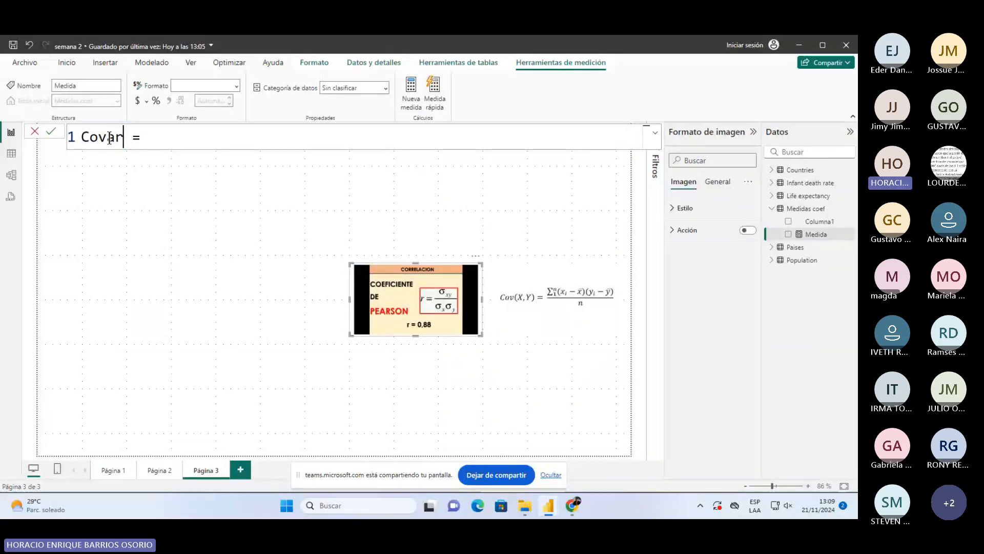
text(ianza)
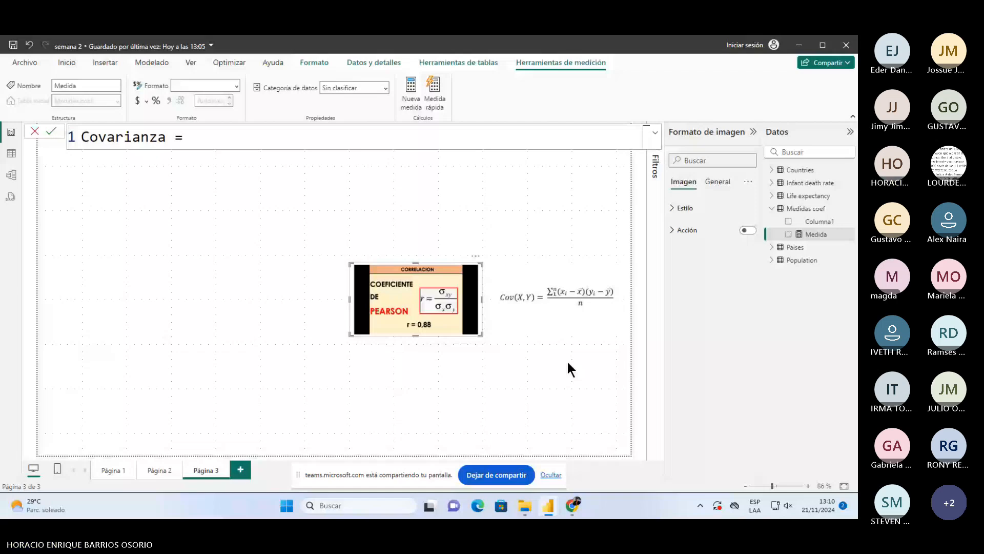
- Add a 'VAR _Conteo =' line below the measure name
key(shift+Return)
text(VAR)
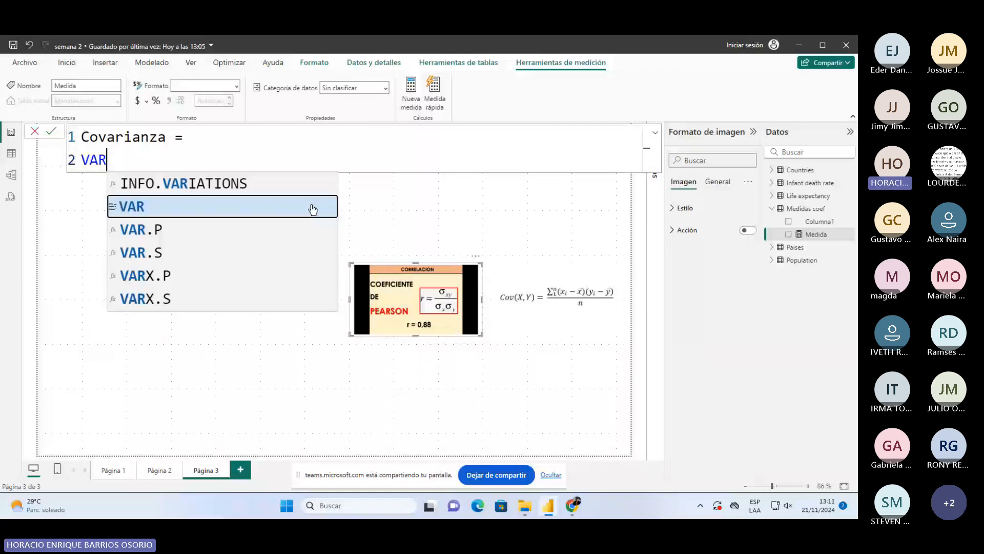
click(313, 209)
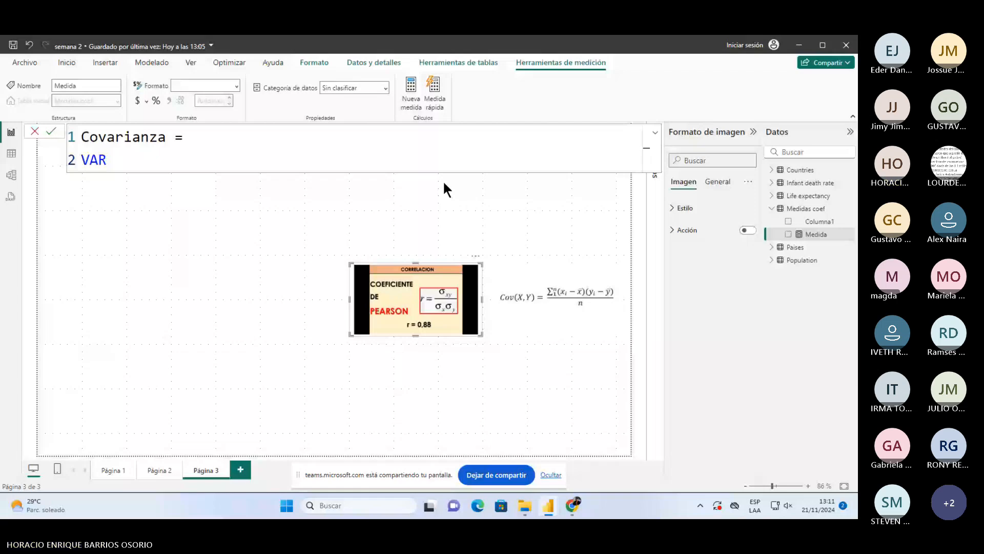
text(_Conteo)
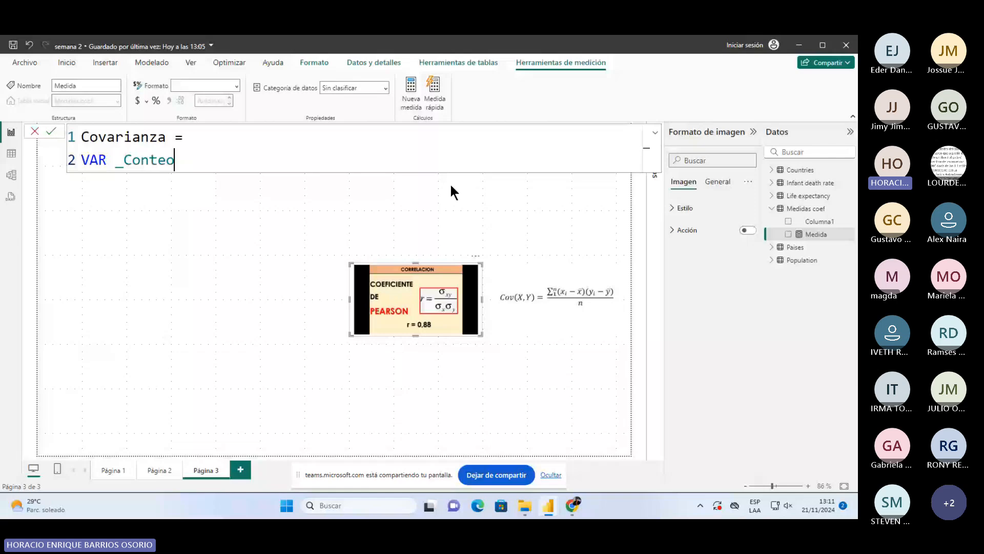
text( =)
key(Left)
key(Left)
key(Left)
key(Left)
key(Left)
key(Left)
key(Left)
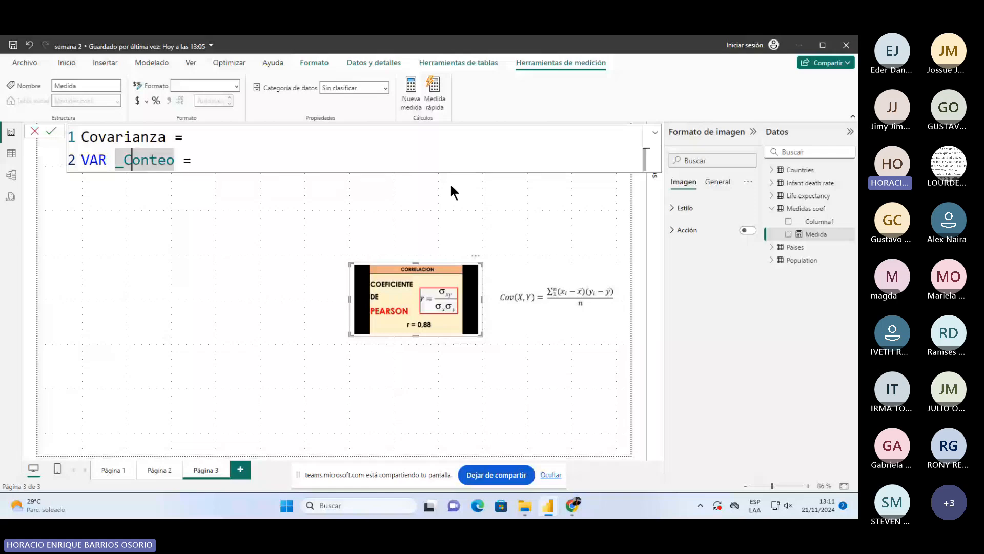
key(Left)
key(Left)
key(shift+Right)
key(shift+Right)
key(shift+Right)
key(shift+Right)
key(shift+Right)
key(shift+Right)
key(Left)
key(Left)
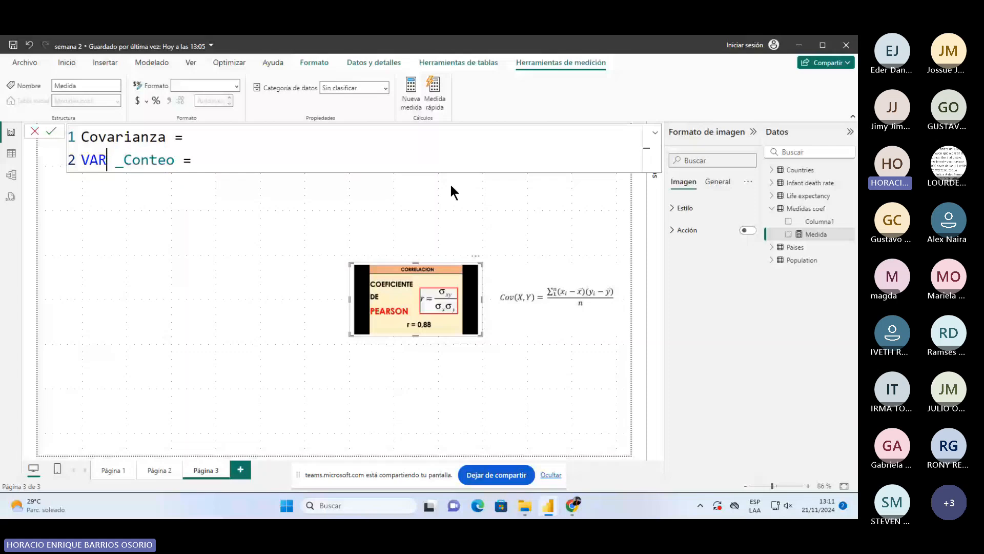
key(Right)
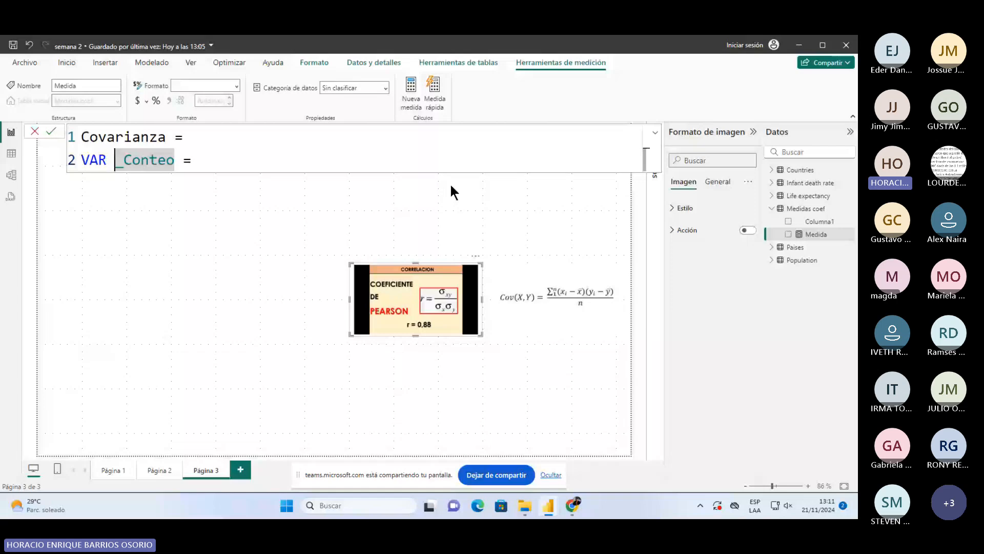
key(ctrl+shift+Right)
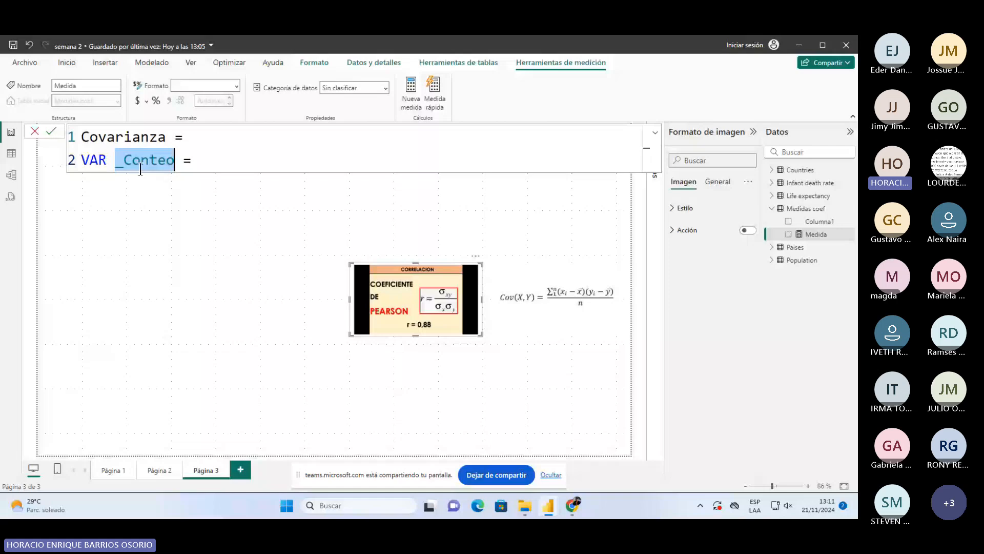
- Type 'av' after the variable, then undo the drafted variable line
click(264, 163)
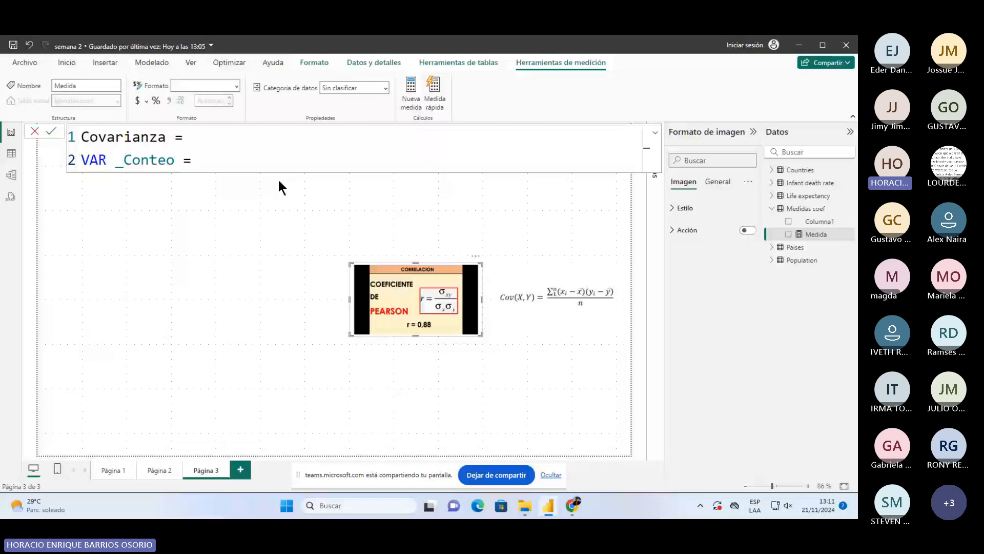
text(av)
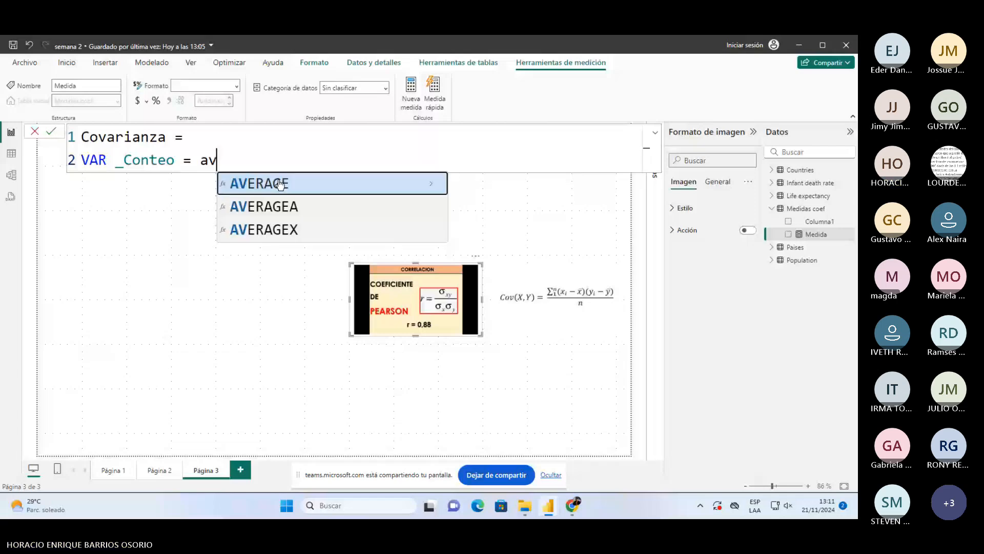
key(ctrl+z)
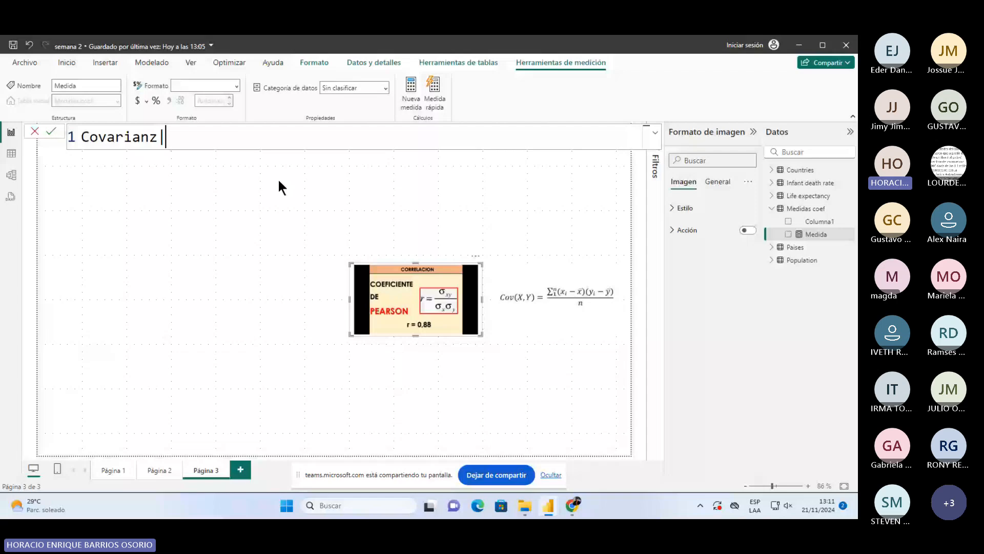
- Discard the unfinished measure and enlarge the empty table visual on the left of the page
key(ctrl+z)
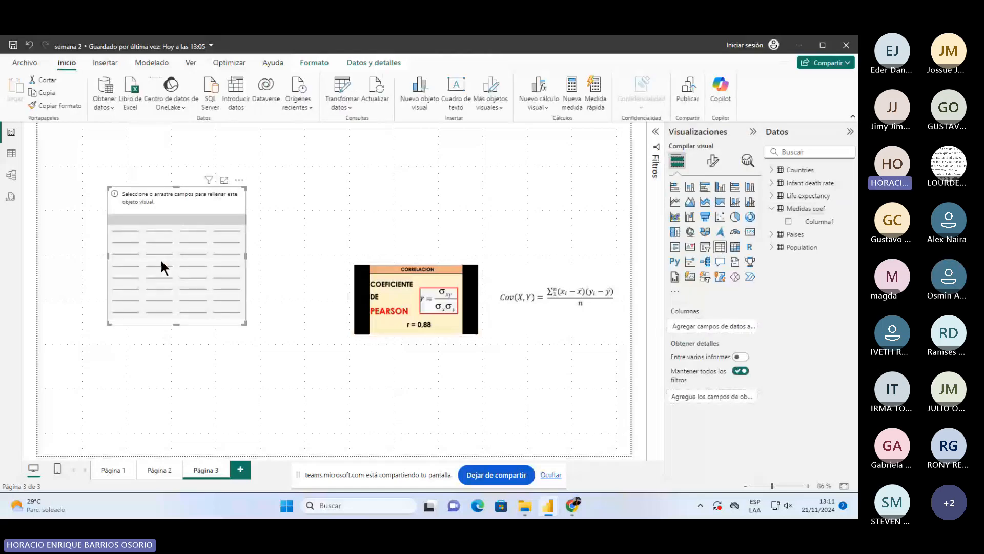
drag(161, 260, 91, 314)
drag(176, 378, 240, 424)
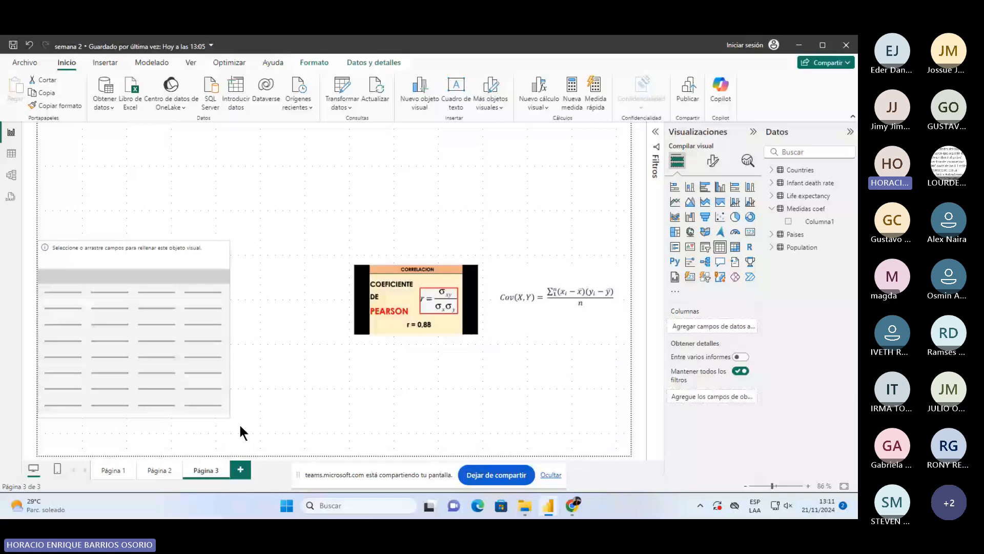
drag(240, 424, 289, 447)
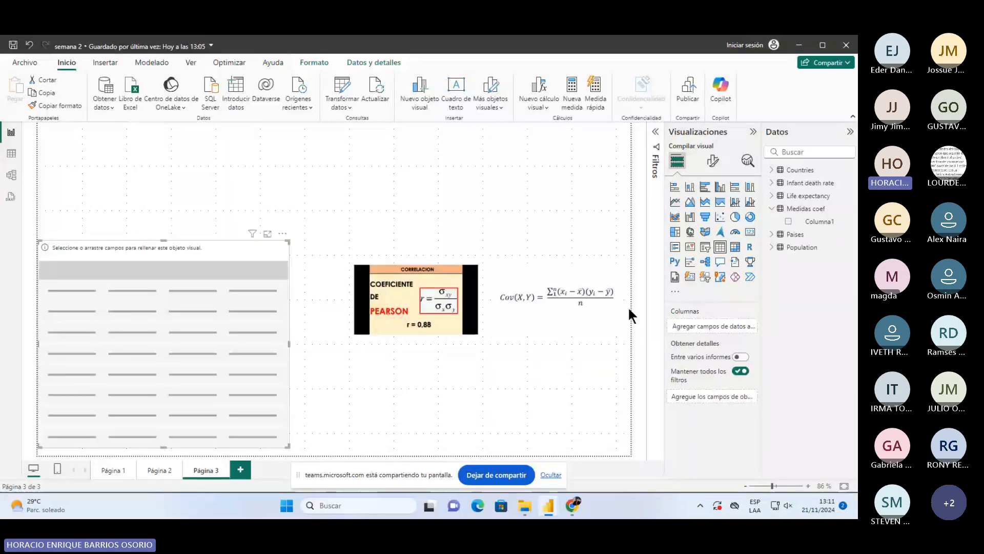
- Expand the Life expectancy, Population and Paises tables in the Data pane
click(771, 197)
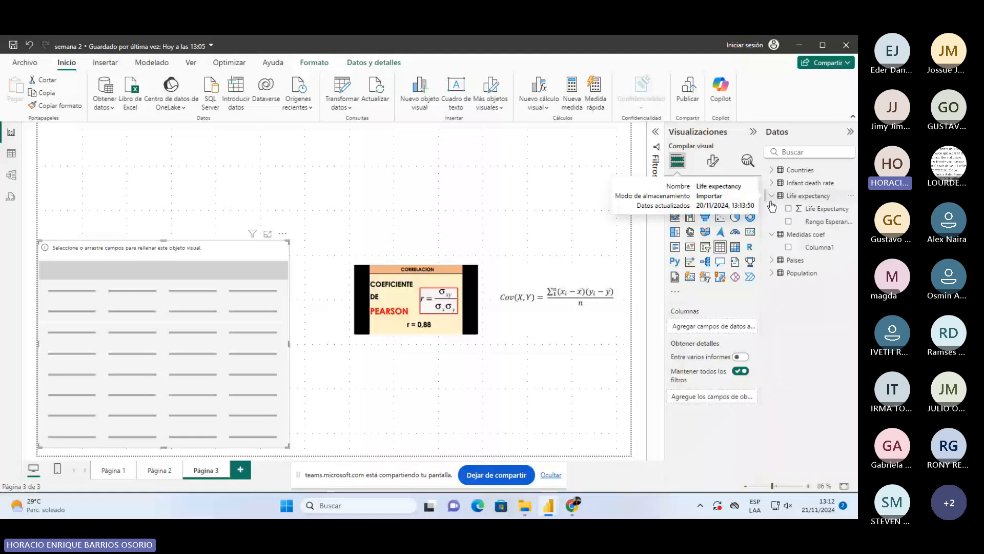
click(771, 271)
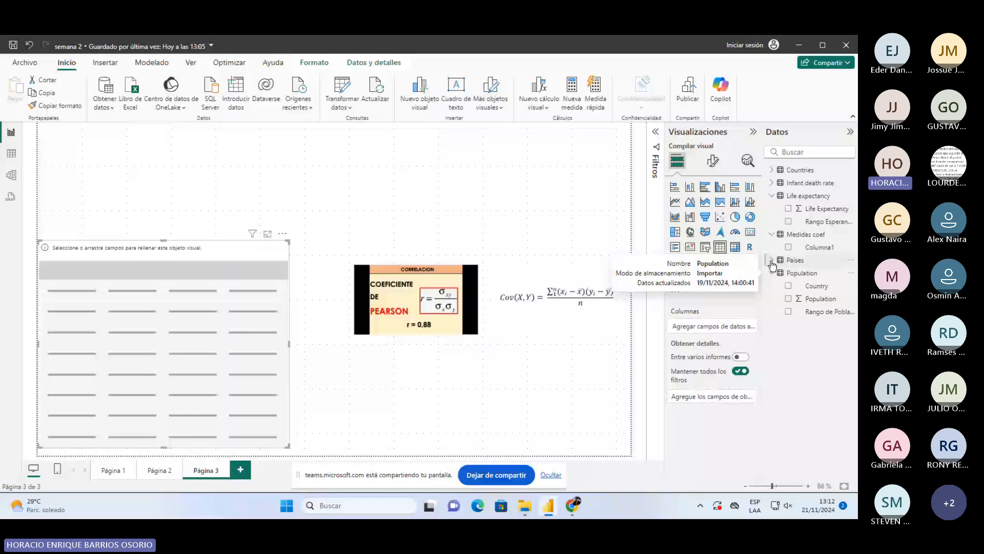
click(772, 261)
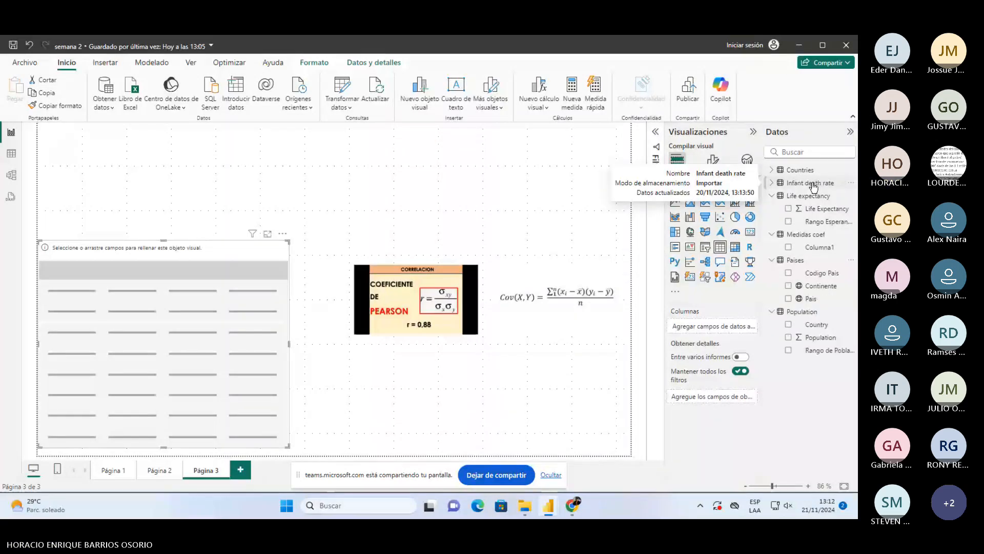
- Add Infant mortality and Life Expectancy to the table, both set to No resumir
click(810, 182)
click(789, 195)
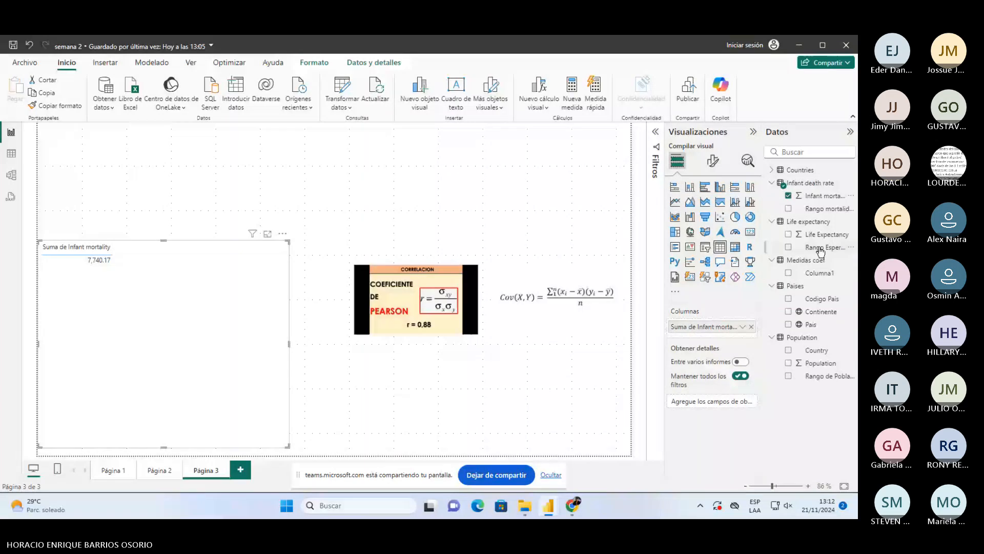
drag(822, 234, 246, 259)
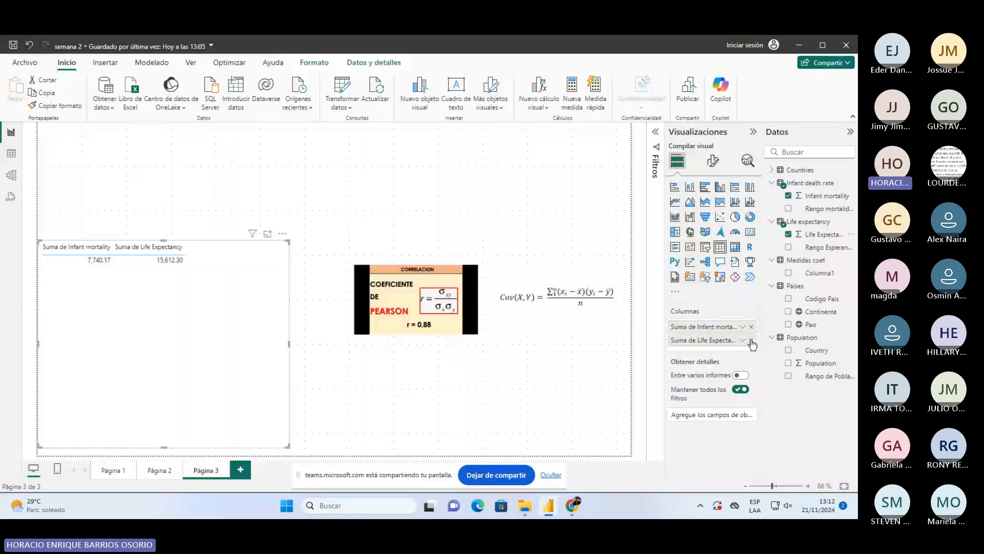
click(742, 339)
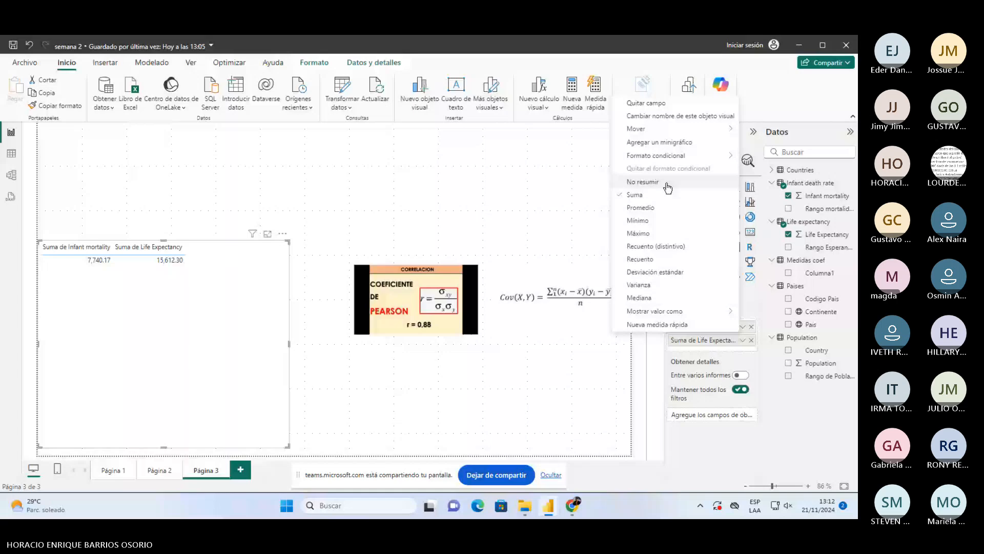
click(666, 185)
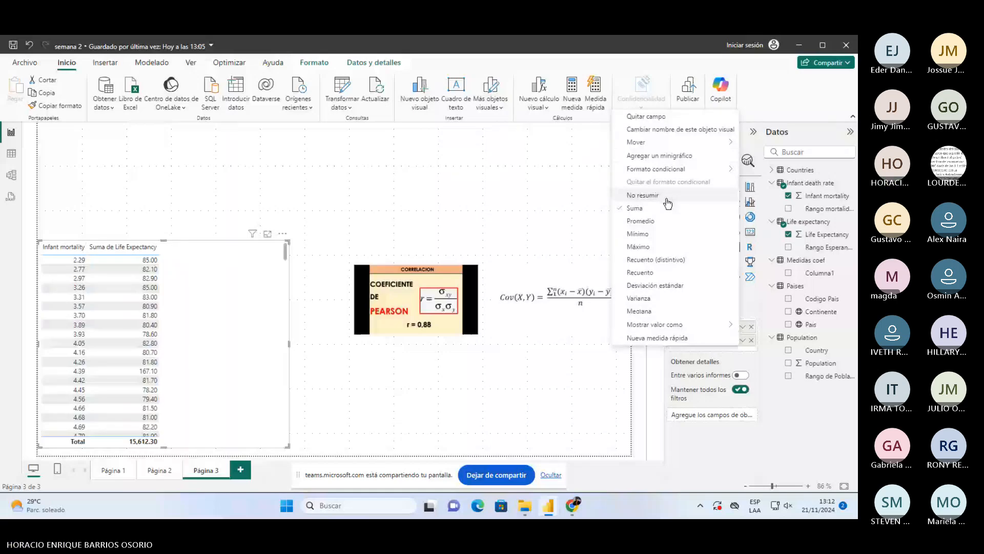
click(667, 197)
- Rename the columns 'Tasa de mortalidad Infantil' and 'Esperanza de vida', then narrow the table
double_click(697, 326)
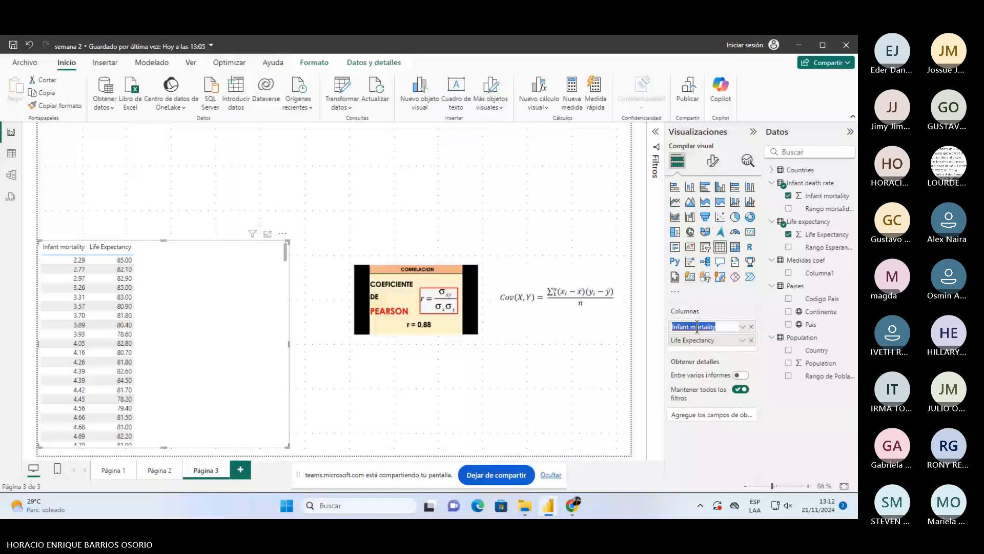
text(Tasa de mort)
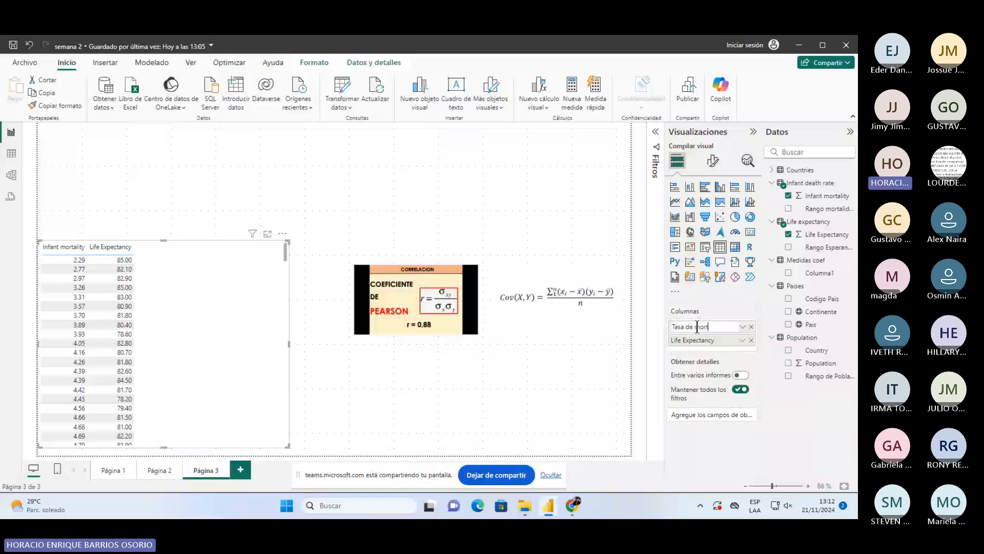
text(alidad Infant)
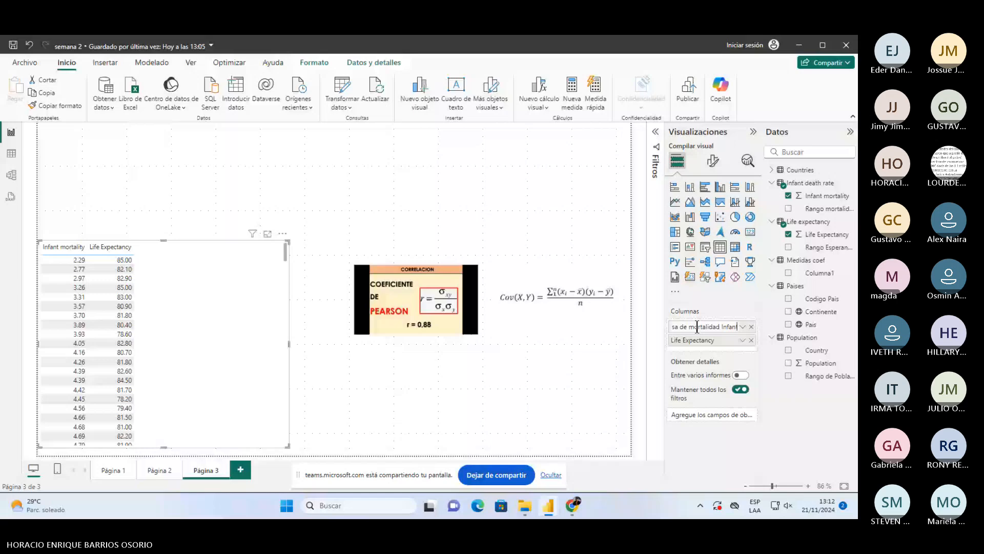
text(il)
key(Return)
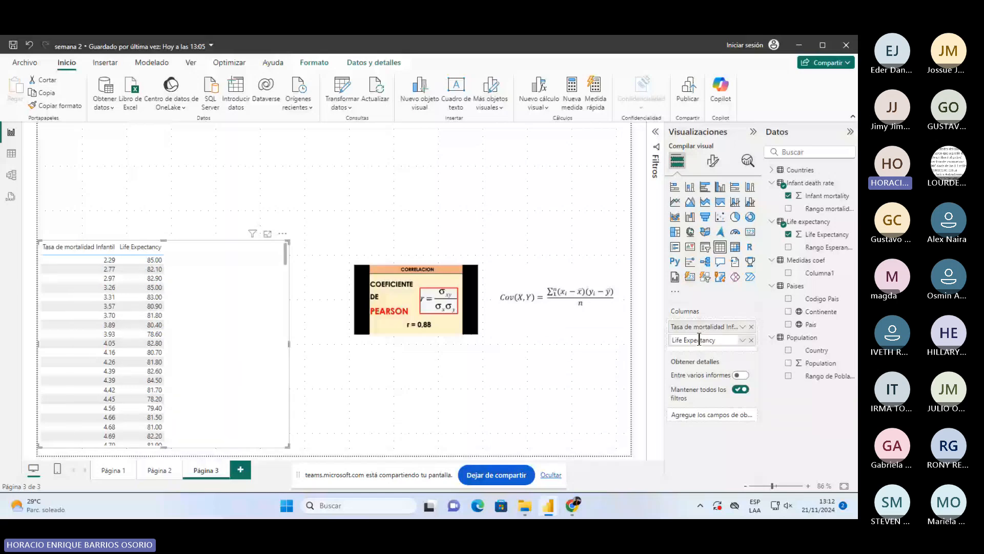
double_click(699, 340)
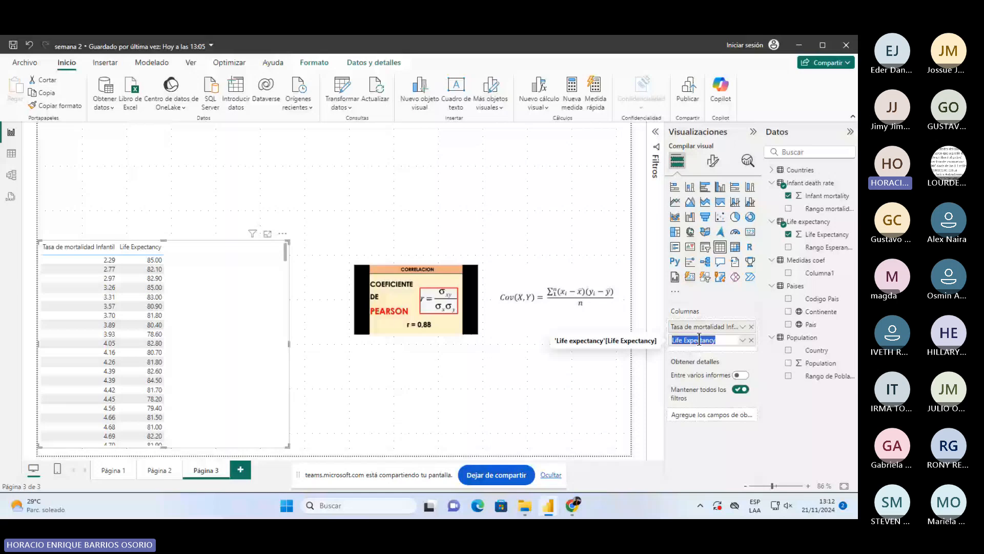
text(Espera)
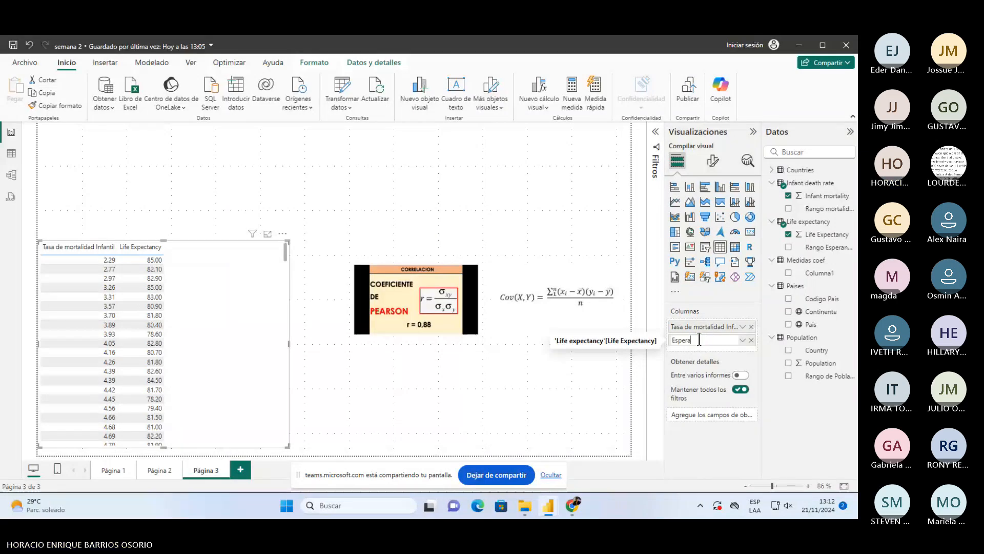
text(nza de vida)
key(Return)
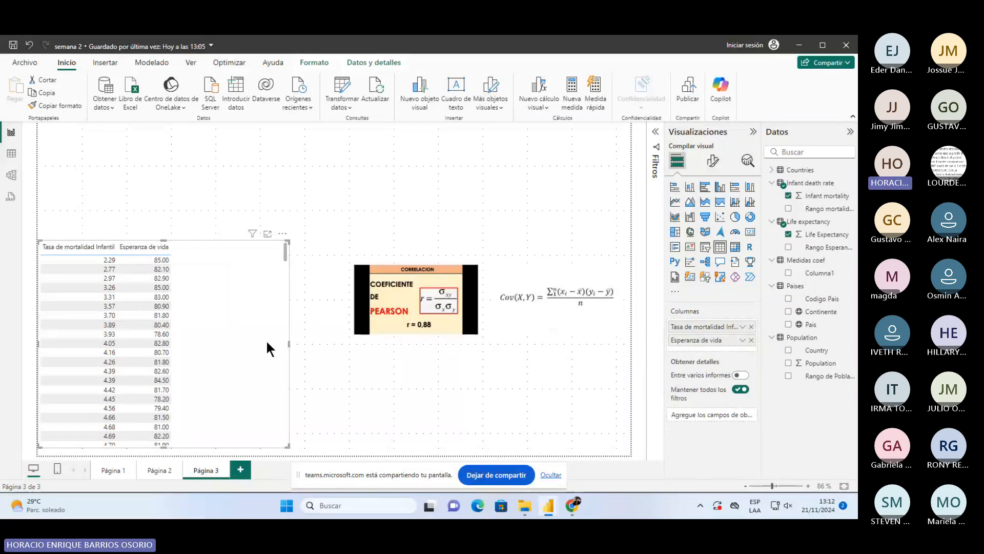
drag(267, 342, 201, 343)
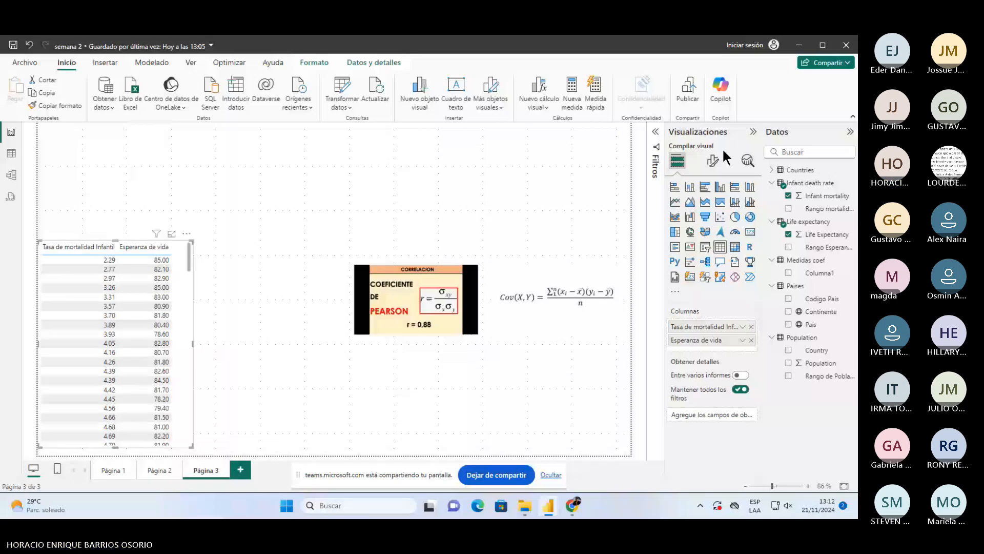
click(713, 161)
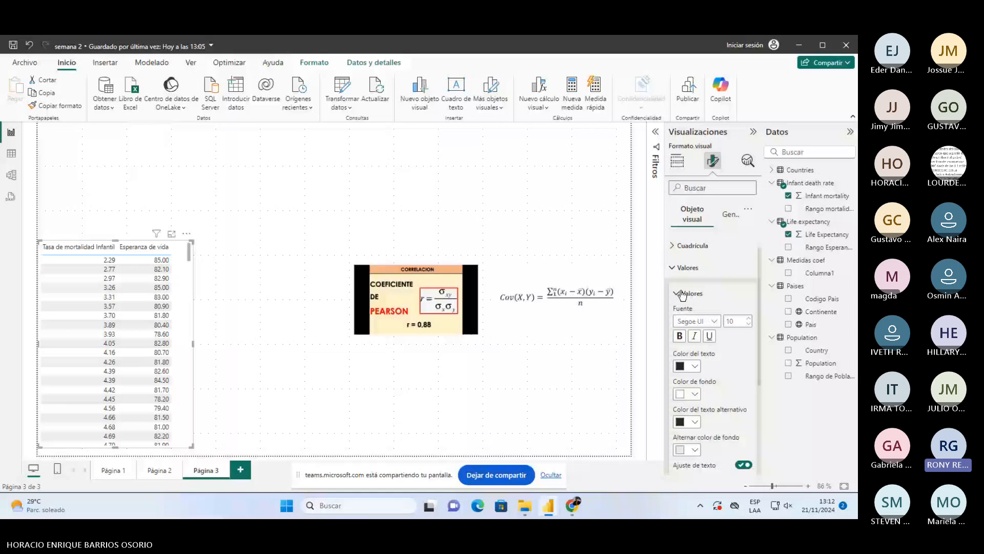
scroll(681, 294, down, 8)
click(672, 376)
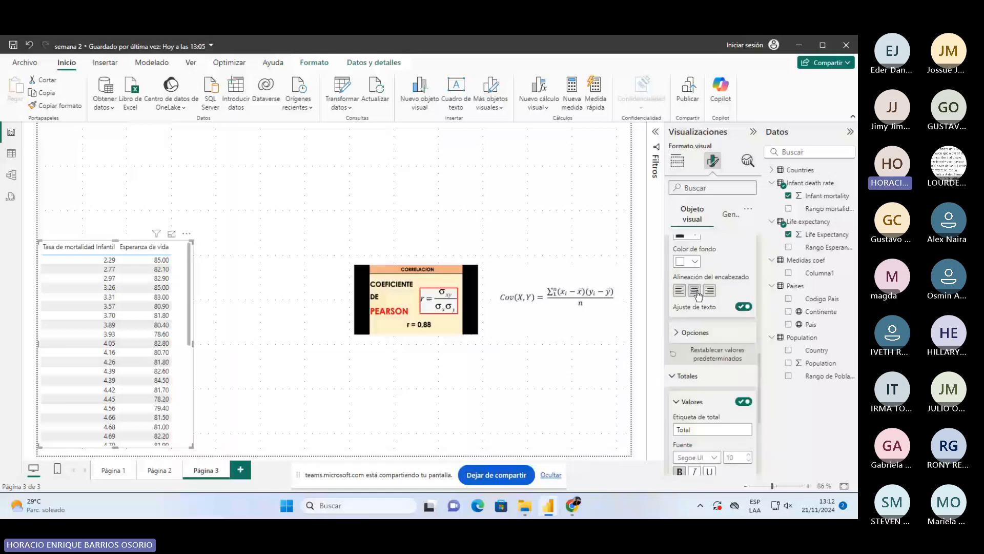
scroll(697, 405, down, 4)
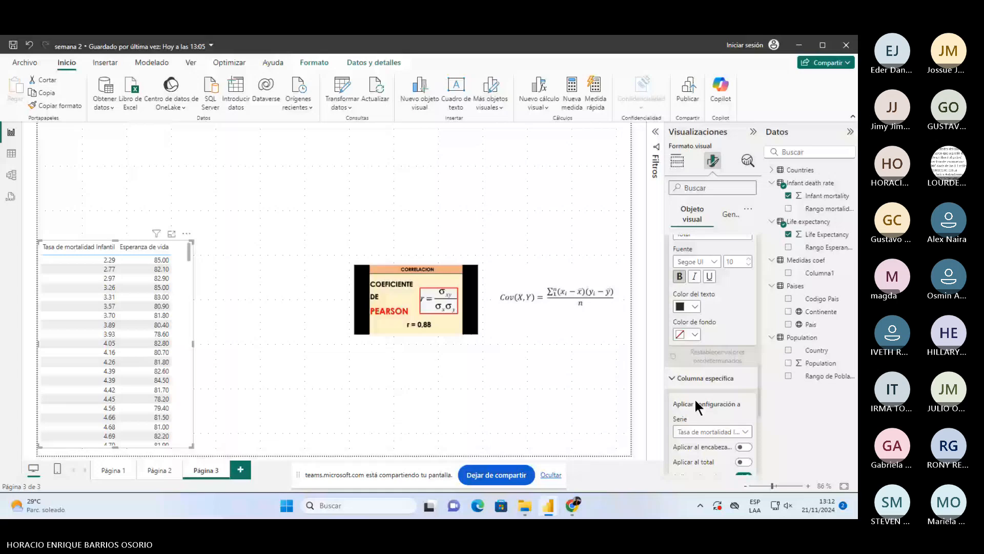
scroll(697, 405, down, 4)
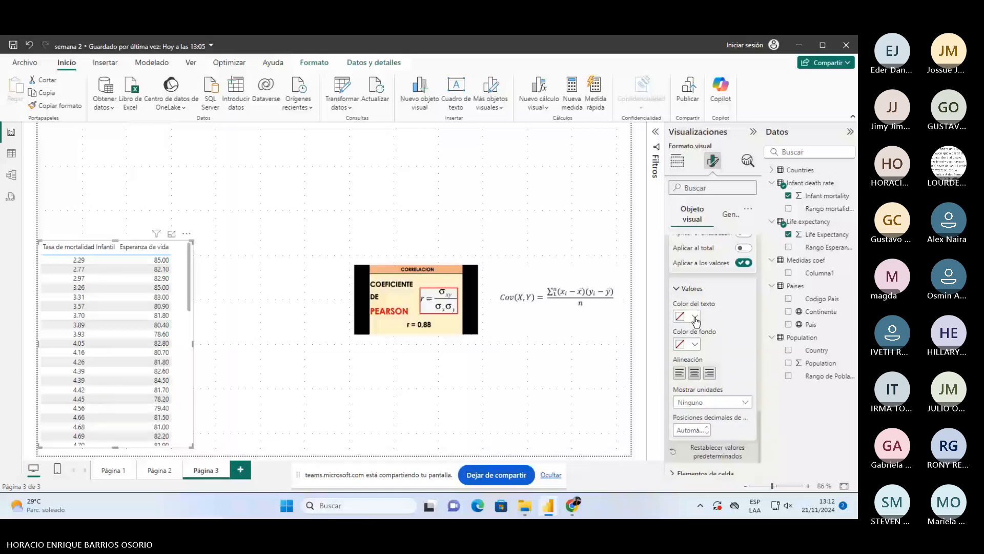
scroll(711, 376, up, 2)
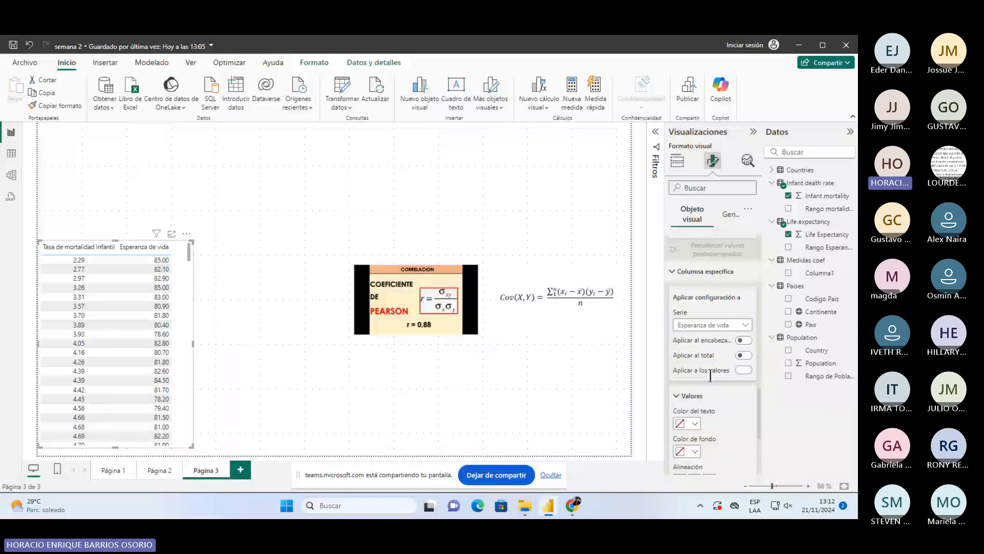
scroll(711, 375, down, 2)
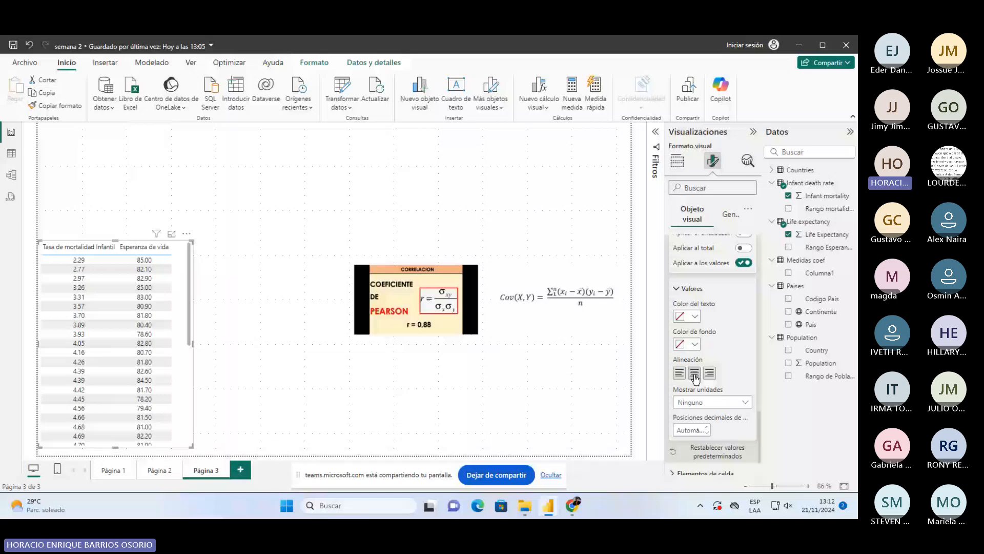
click(261, 363)
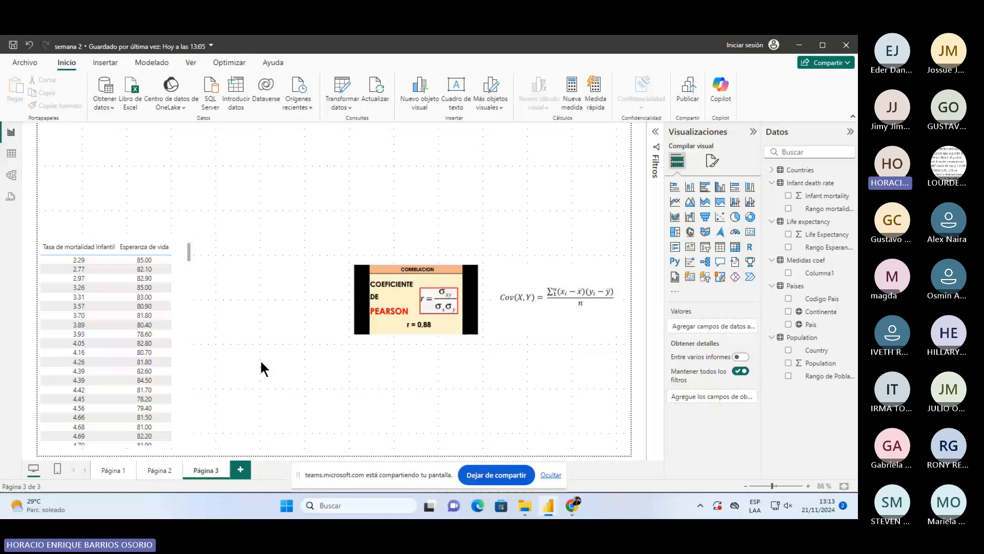
- Place the Pearson and covariance images side by side lower left, raise the table, and open Transformar datos
drag(416, 299, 275, 380)
drag(575, 296, 435, 380)
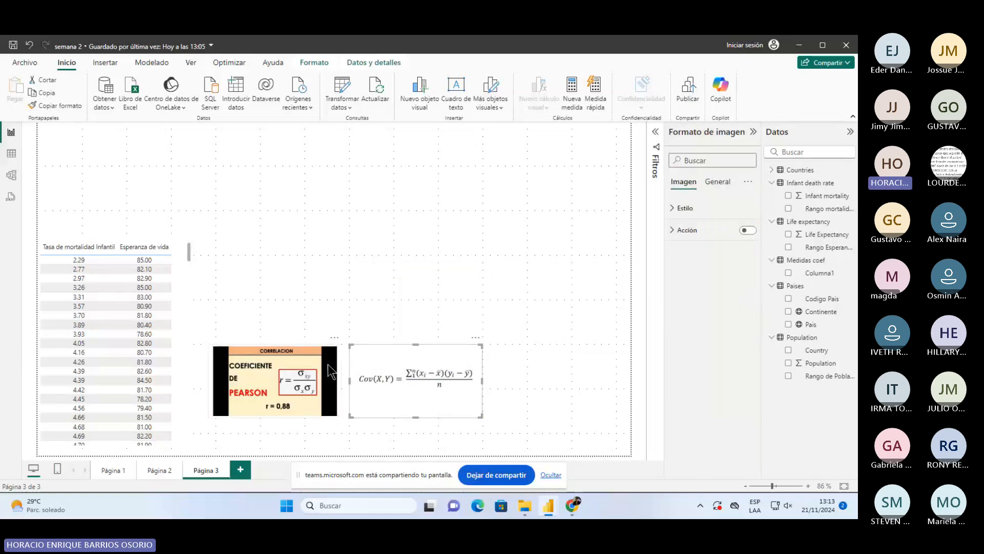
click(264, 306)
click(149, 258)
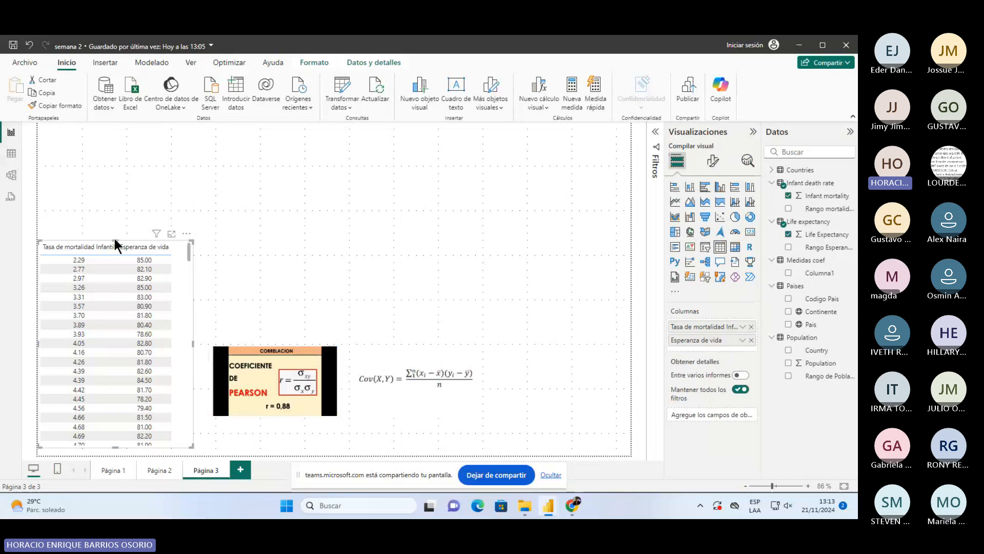
drag(115, 238, 111, 127)
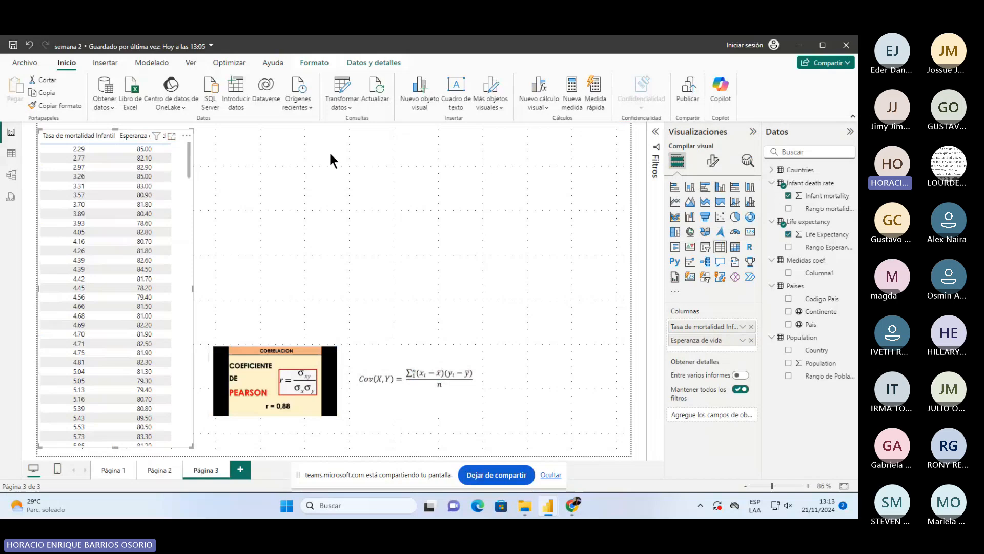
click(345, 84)
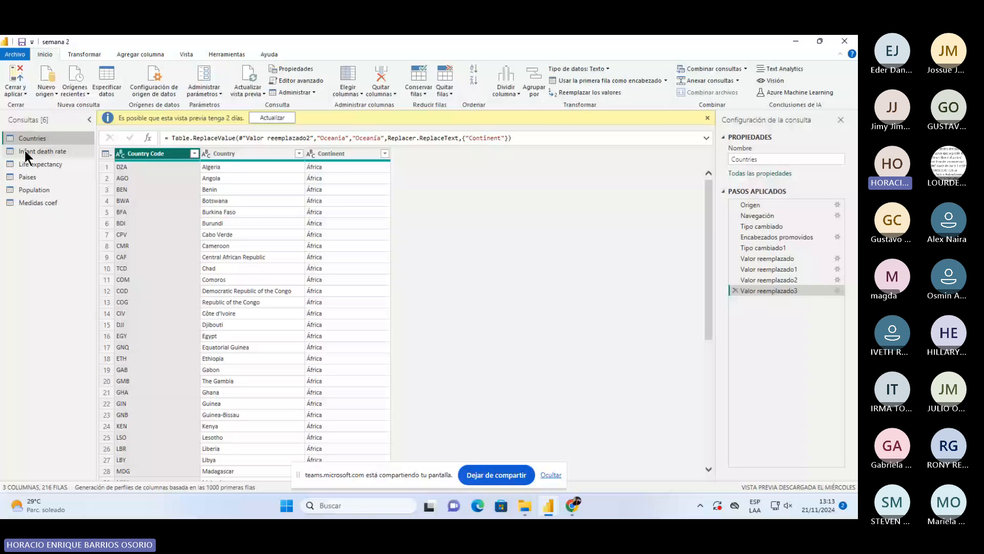
- Glance at Medidas coef, return to Countries, and open Combinar consultas from the Inicio ribbon
click(38, 202)
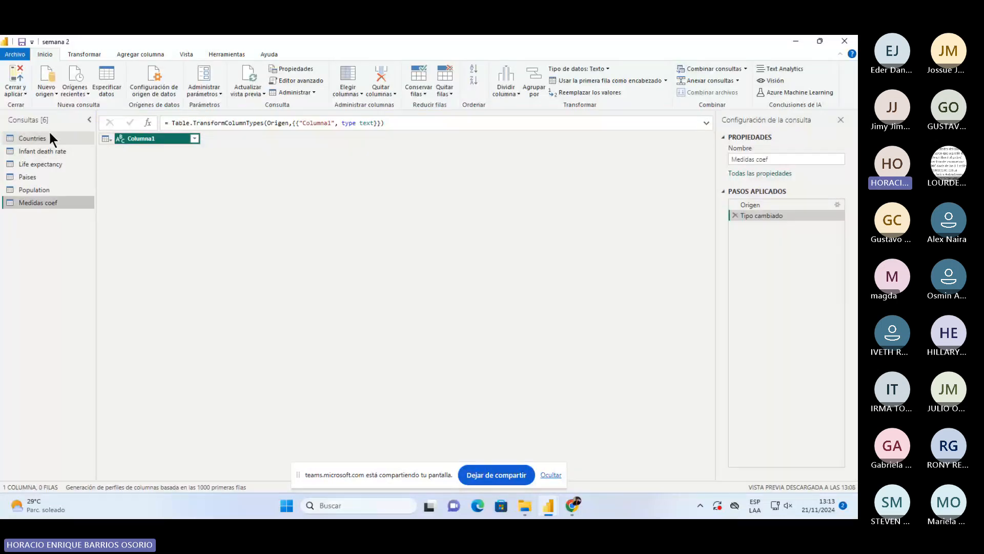
click(50, 136)
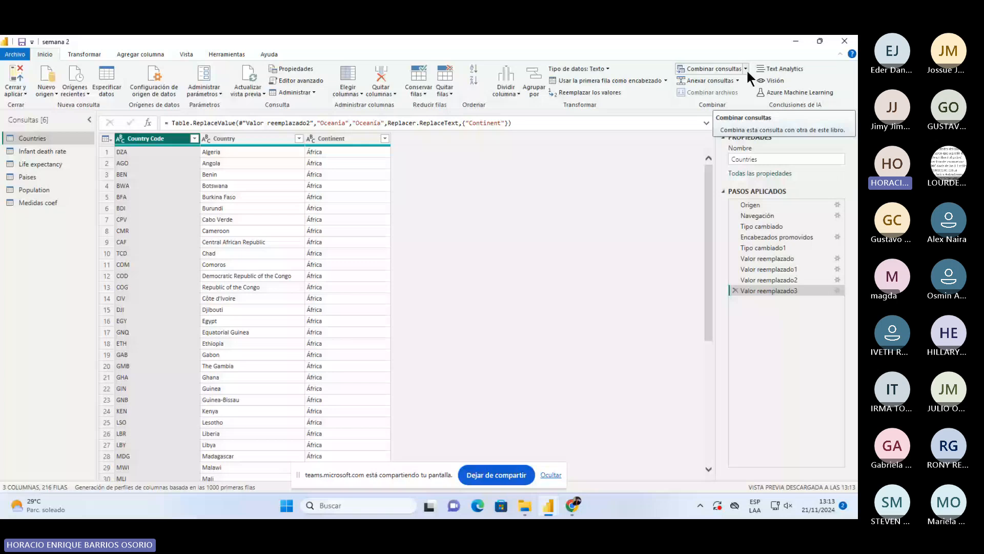
click(745, 68)
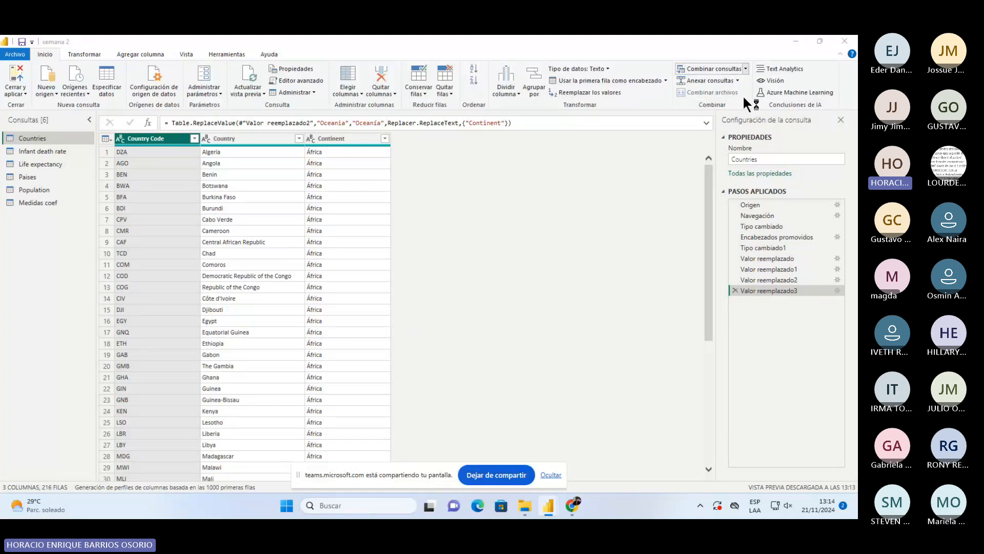
click(743, 94)
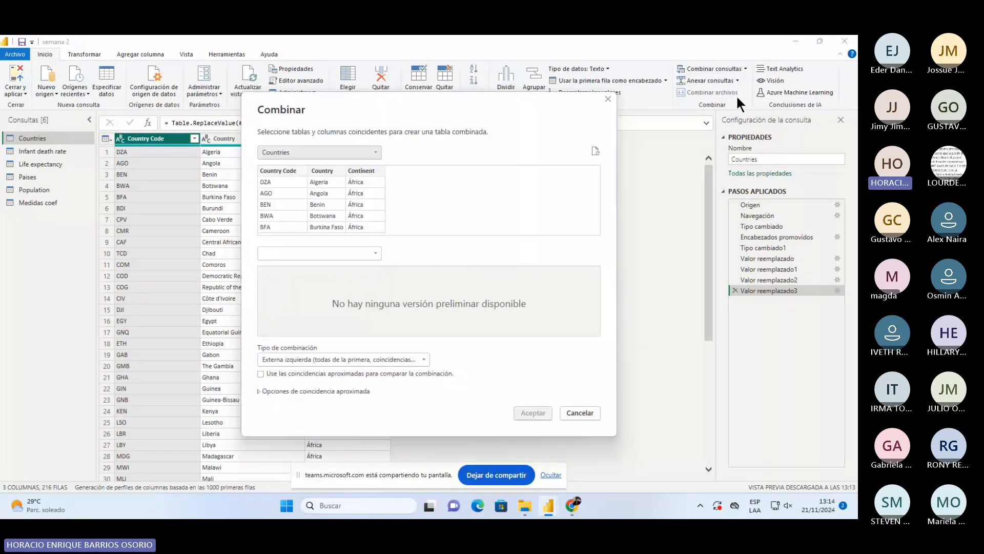
- Pick Infant death rate as the first merge table and Life expectancy as the second
click(345, 163)
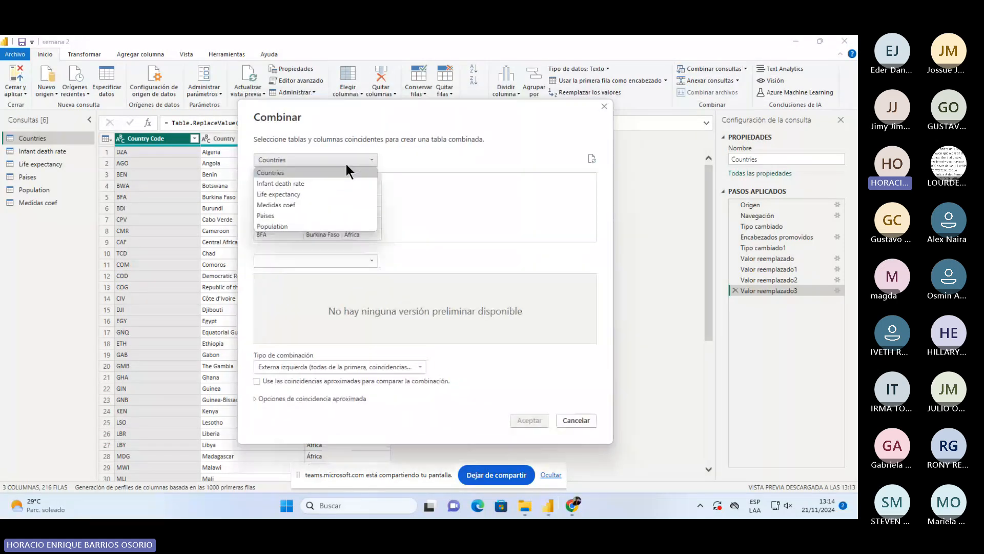
click(288, 182)
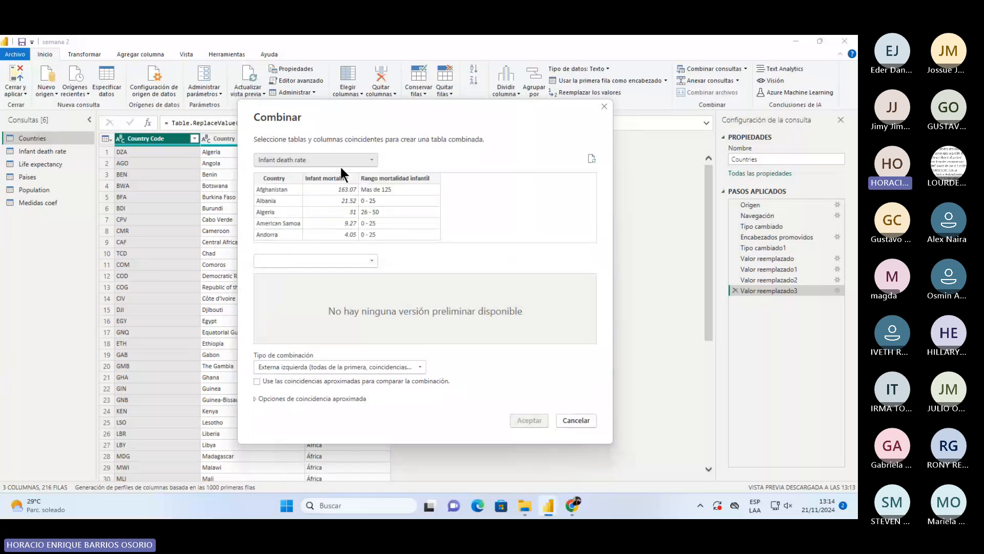
click(366, 260)
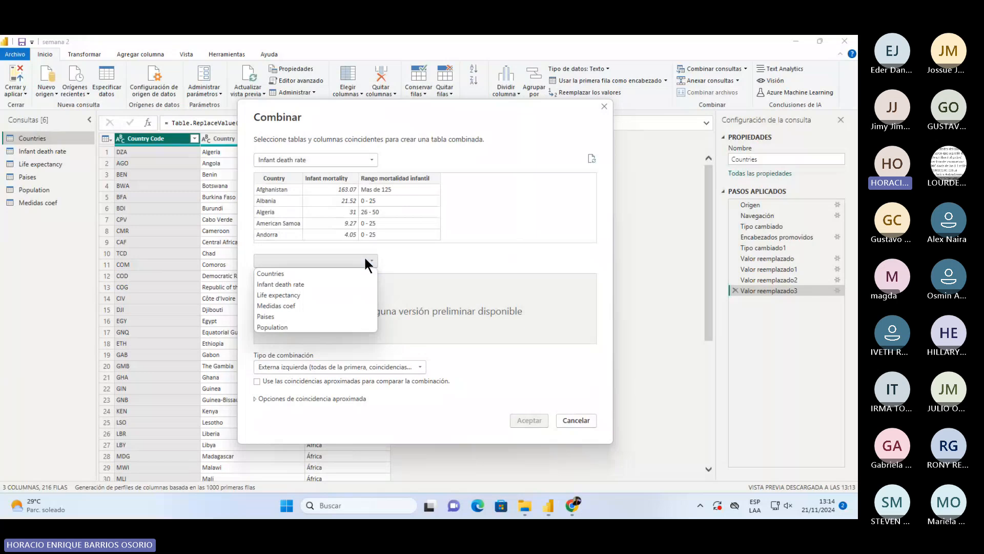
click(287, 294)
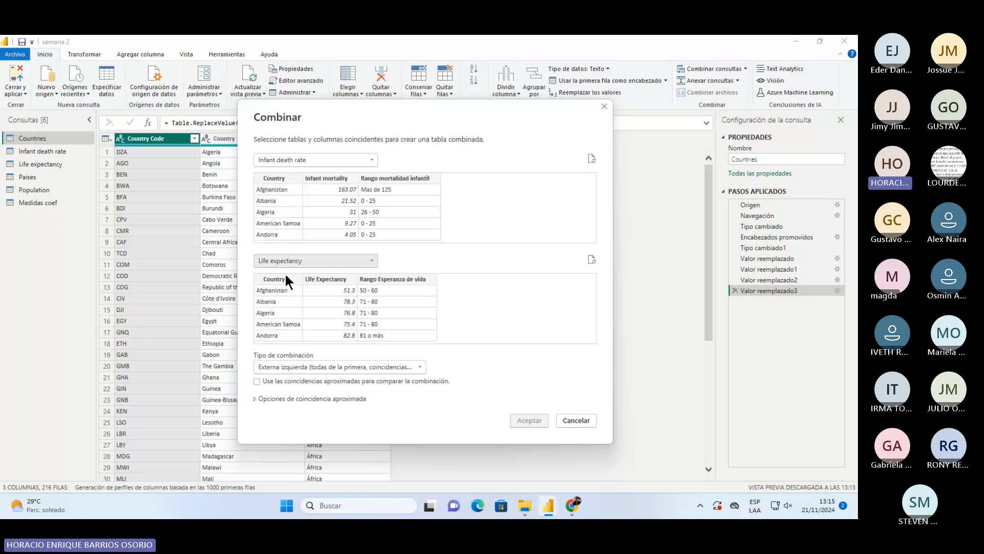
- Use Country as the key column in both tables, giving 216 of 216 matched rows
click(272, 178)
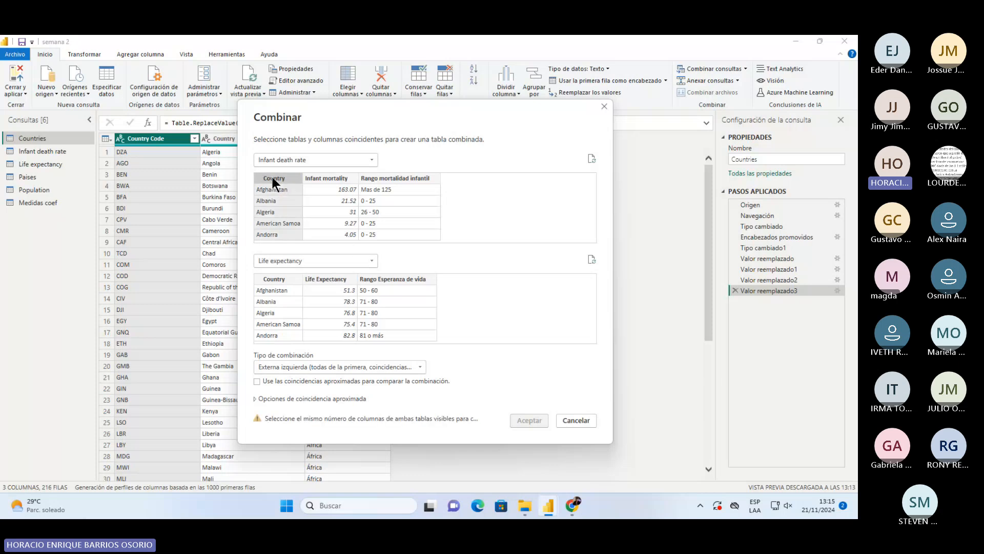
click(281, 277)
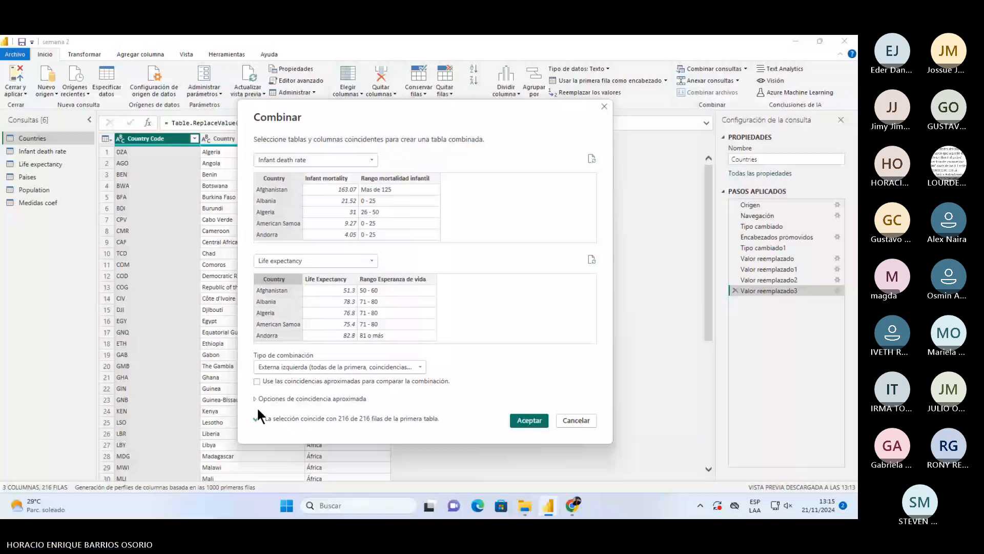
click(327, 178)
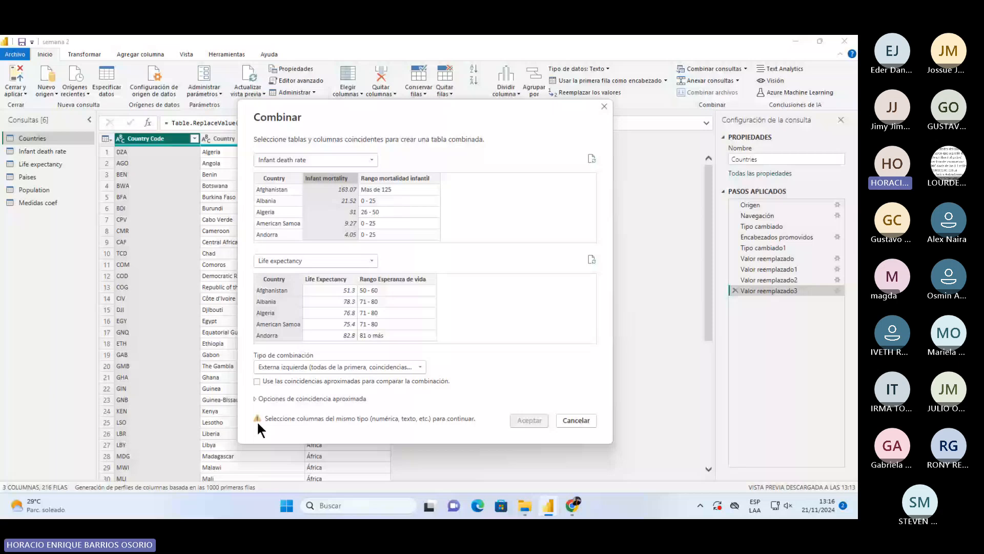
click(326, 279)
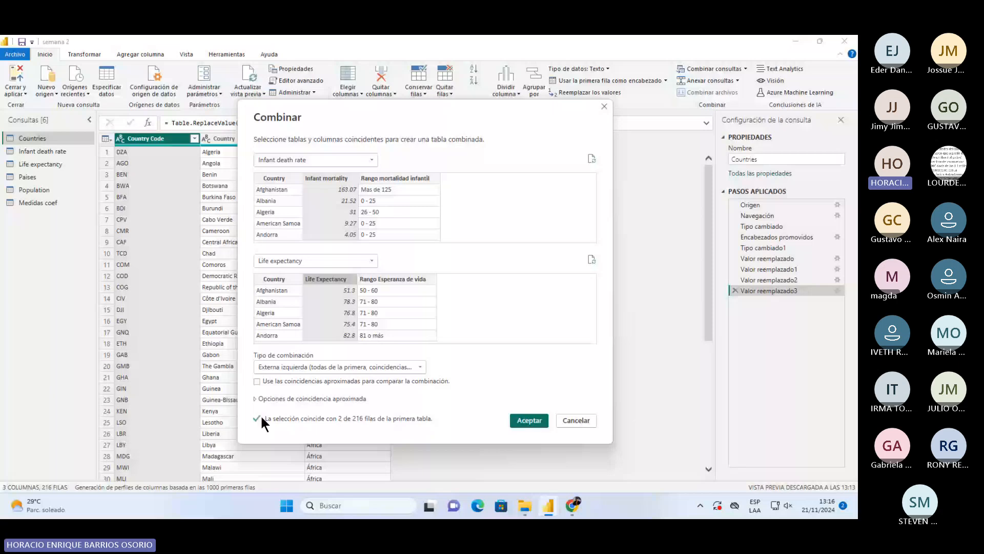
click(275, 178)
click(275, 280)
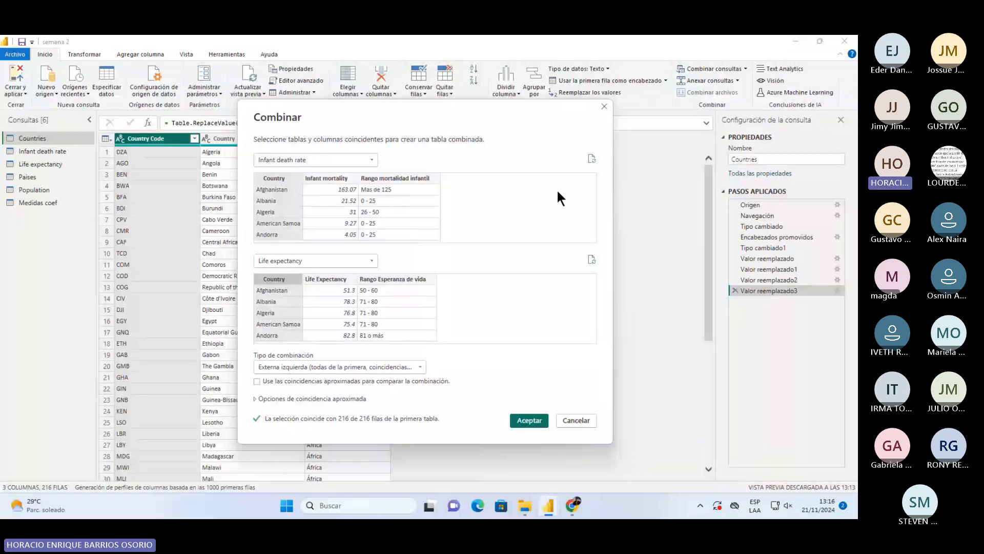
click(399, 367)
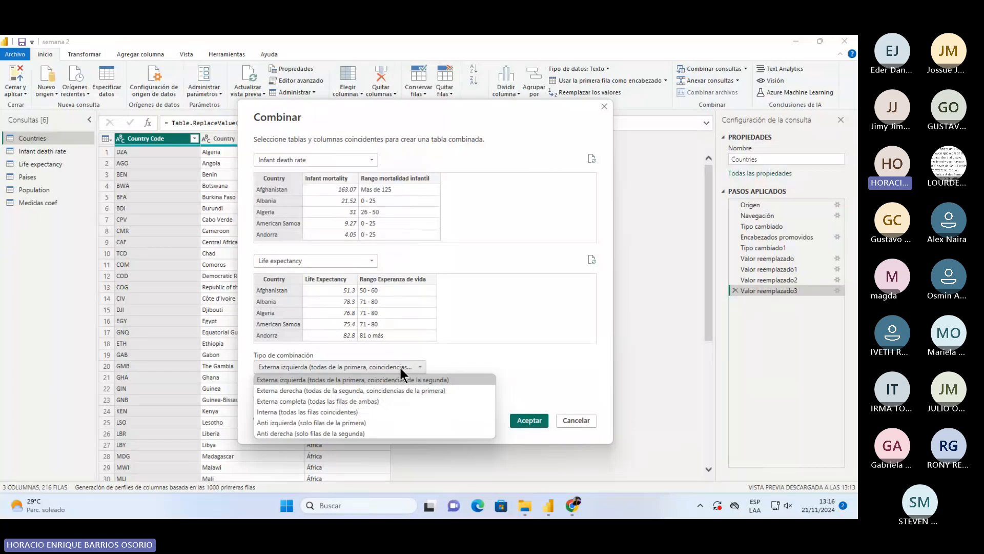
- Try Externa derecha, then settle the join type on Externa completa (all rows from both tables)
click(441, 361)
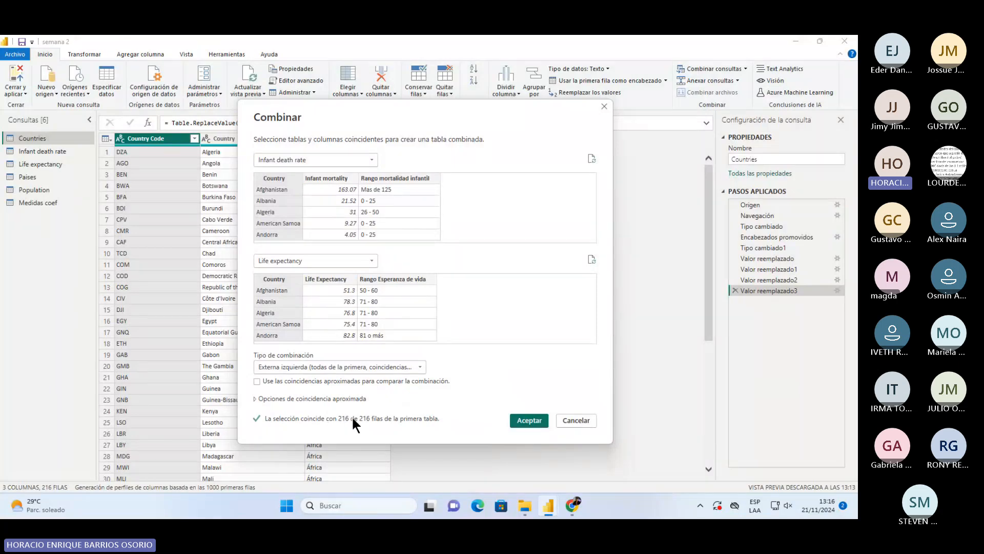
click(287, 367)
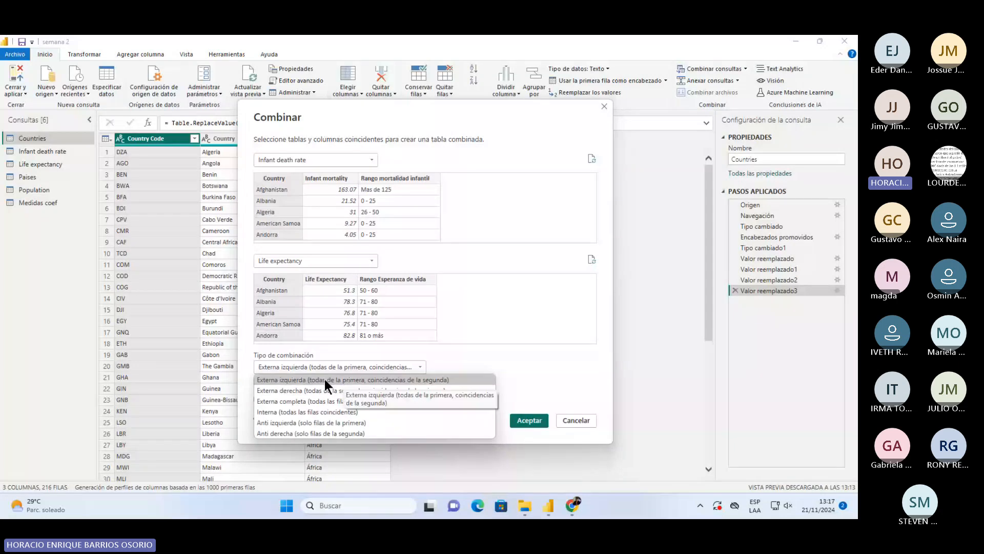
click(434, 380)
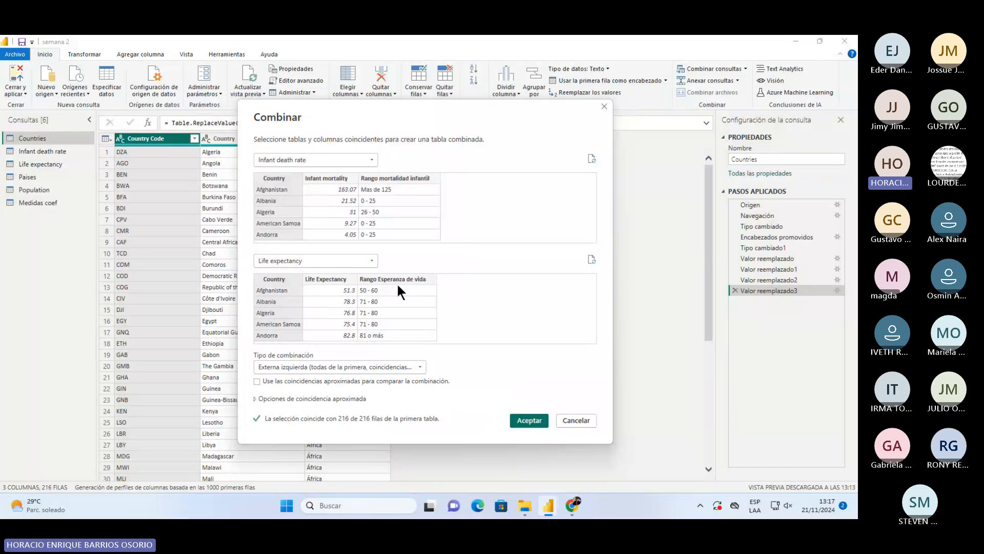
click(417, 361)
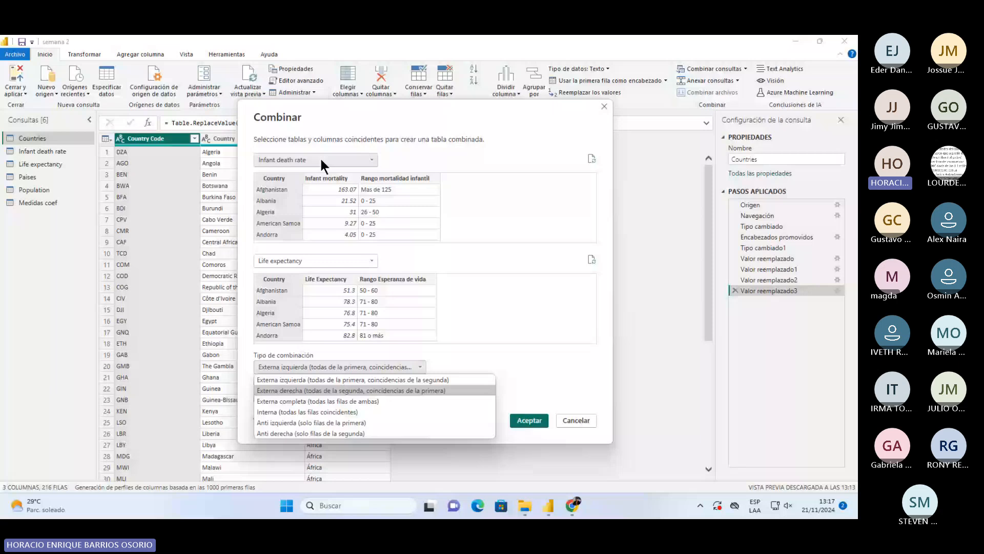
click(408, 389)
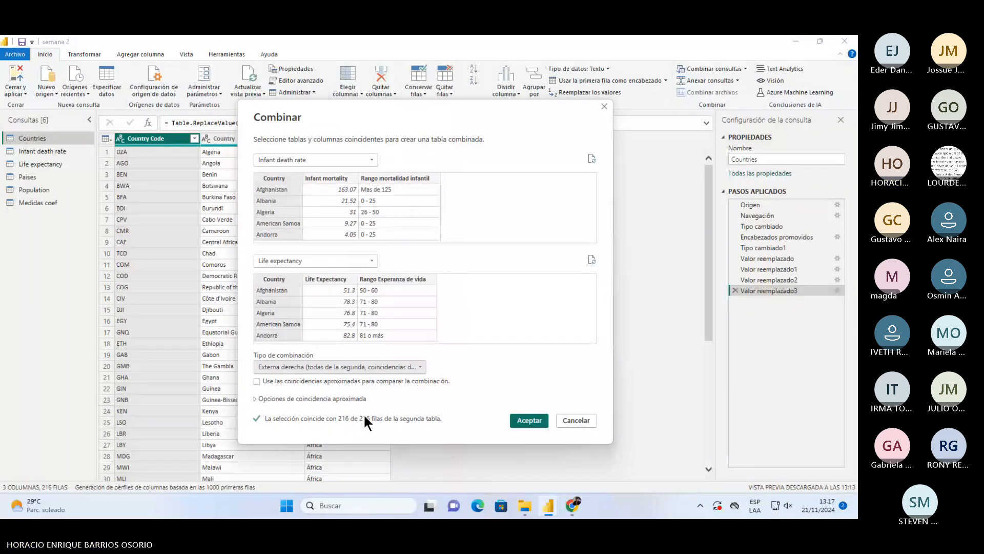
click(361, 367)
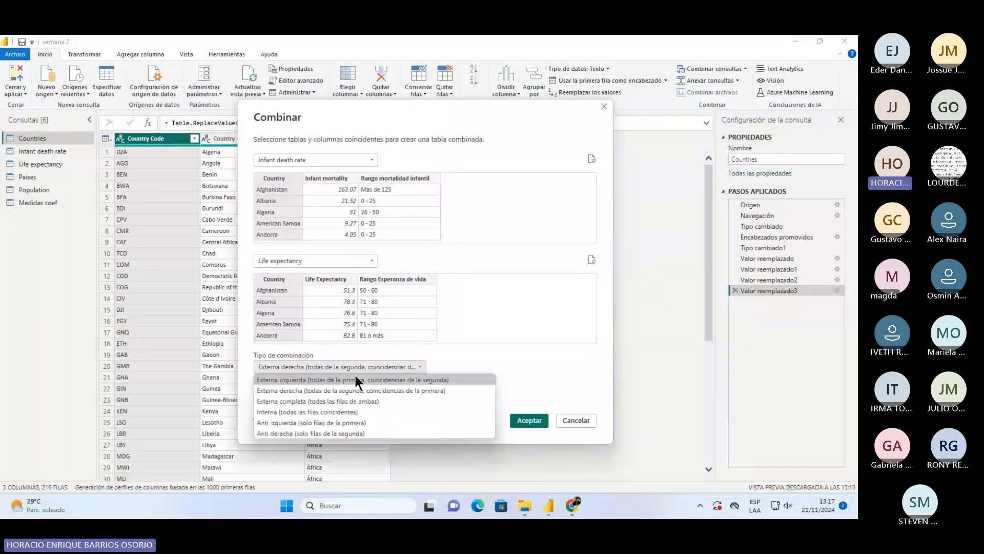
click(355, 376)
click(354, 368)
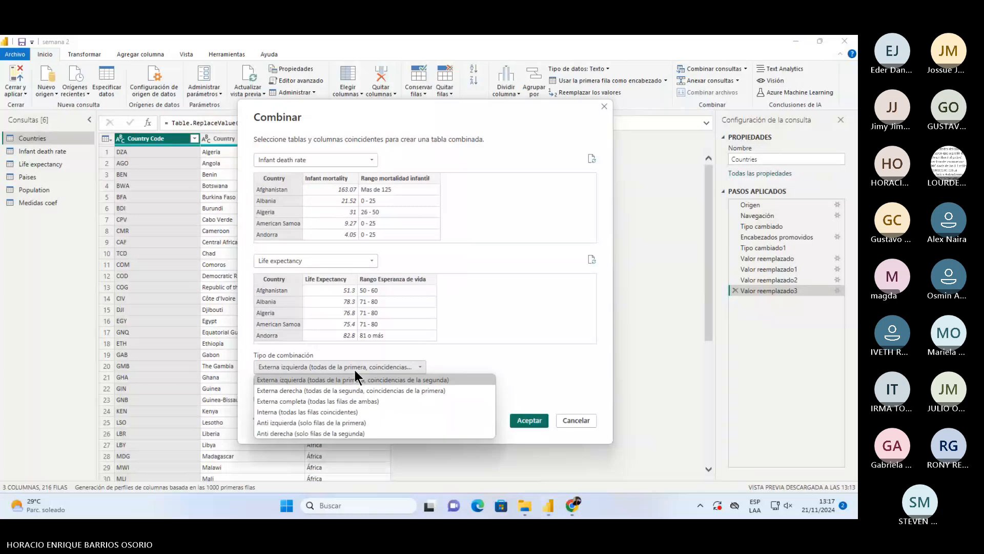
click(289, 401)
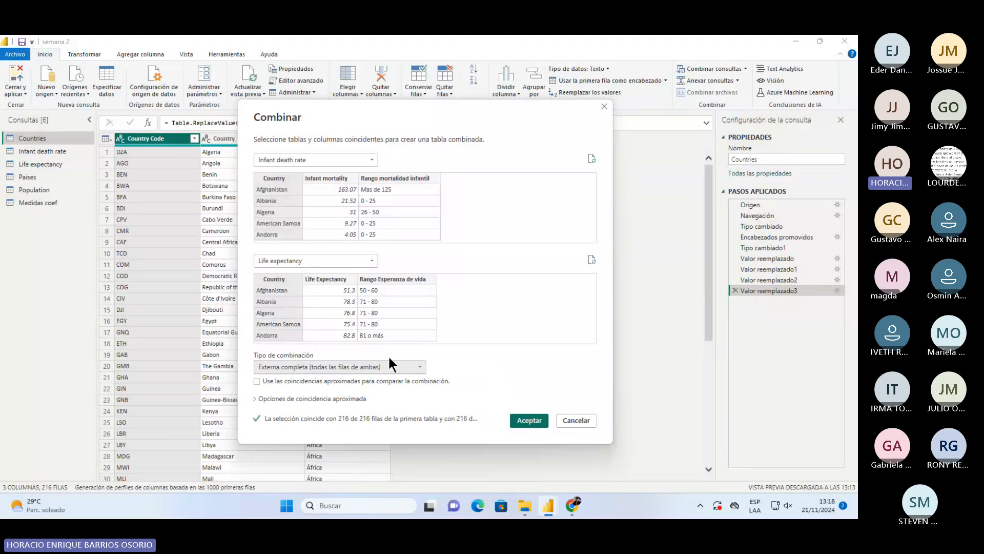
- Cycle through Interna, Anti izquierda and Anti derecha, then return to Externa izquierda
click(365, 371)
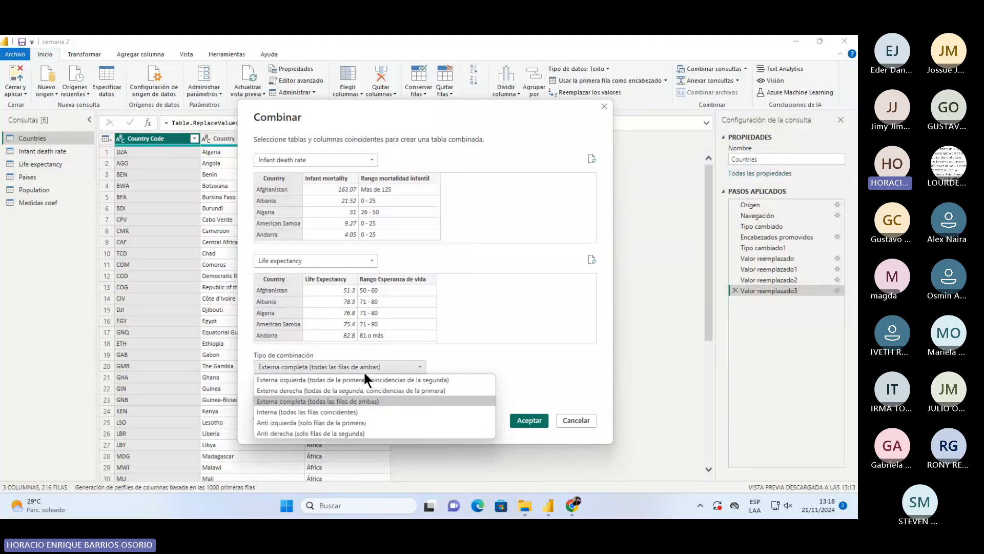
click(352, 412)
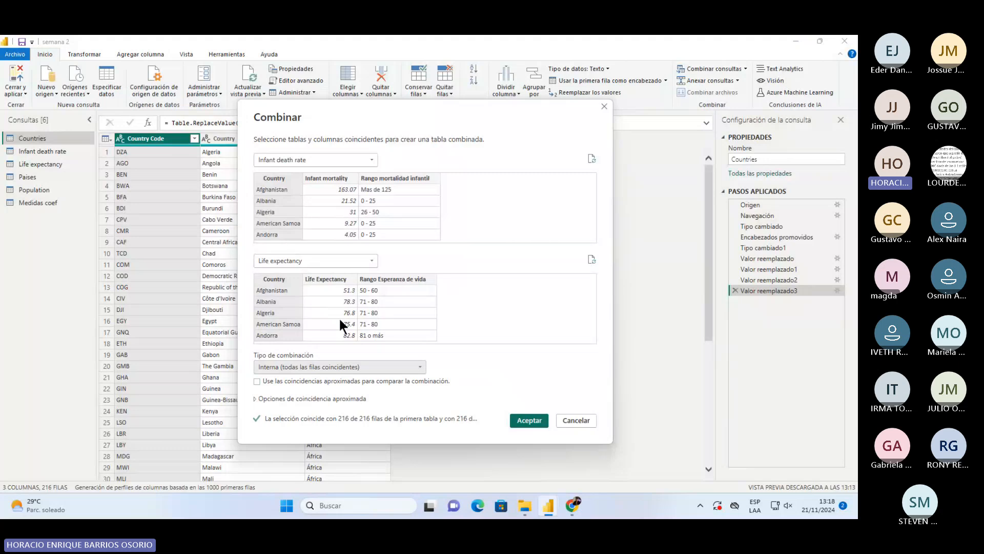
click(360, 367)
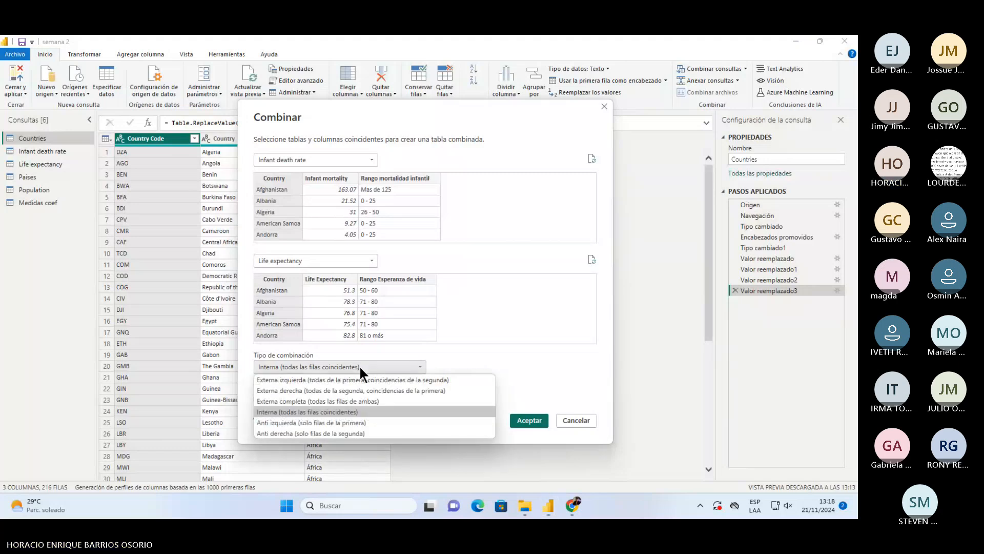
click(342, 423)
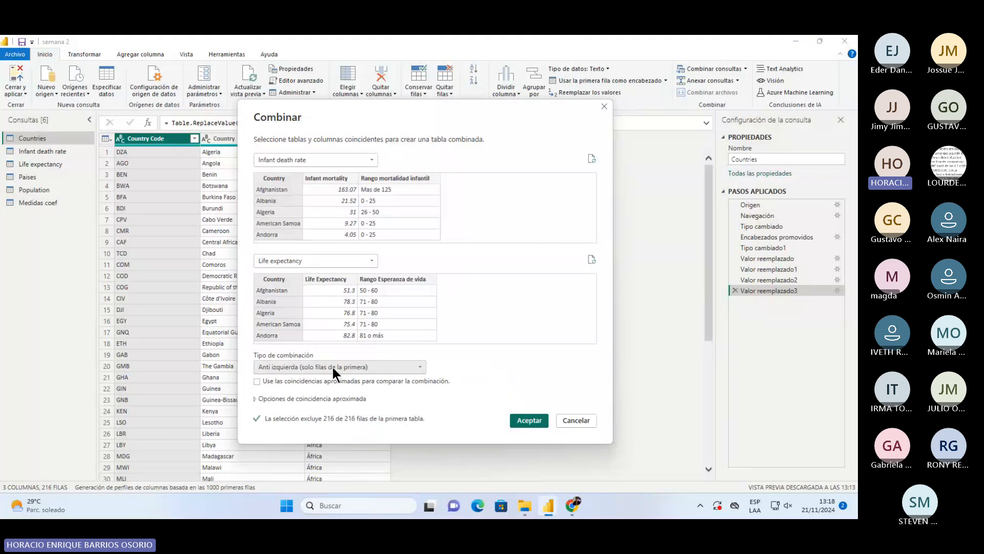
click(331, 365)
click(327, 431)
click(403, 366)
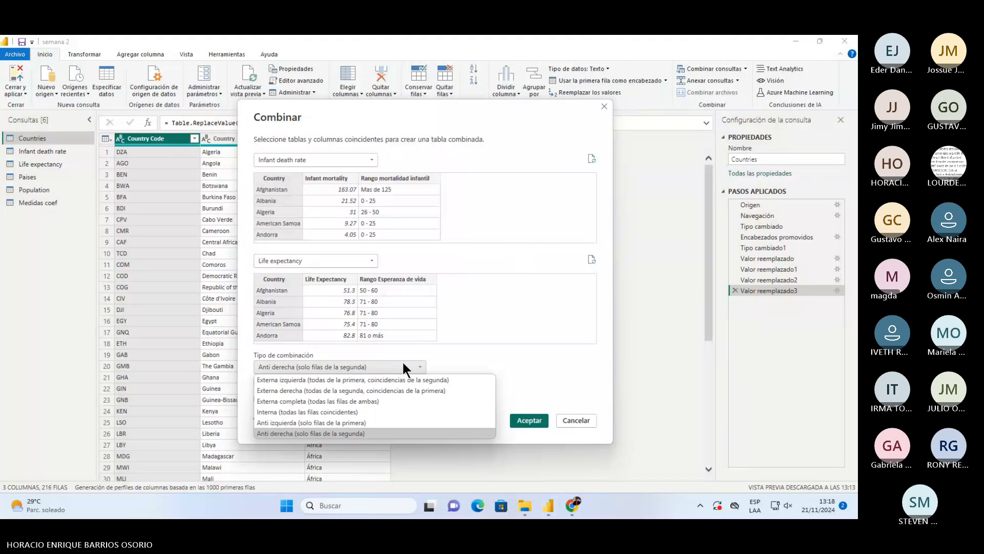
click(403, 380)
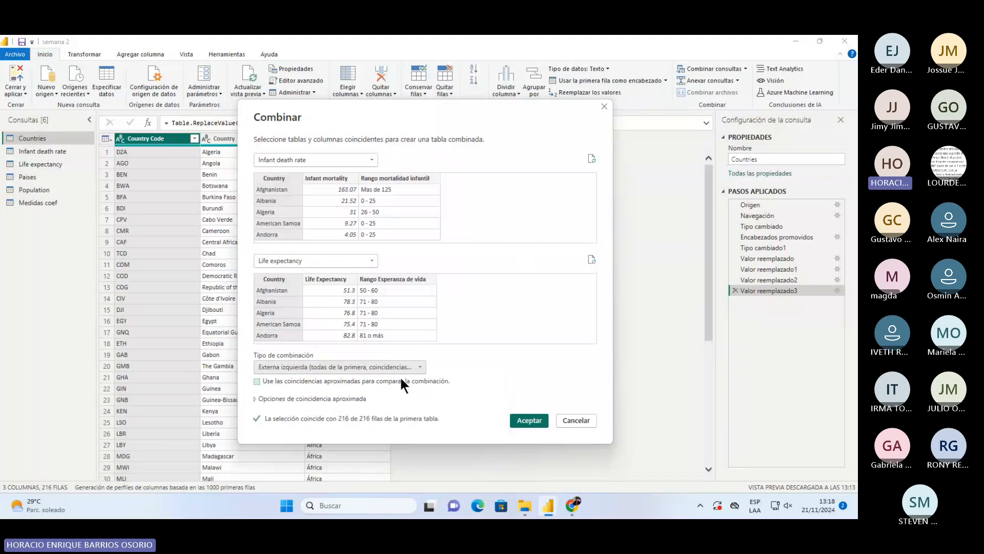
click(256, 381)
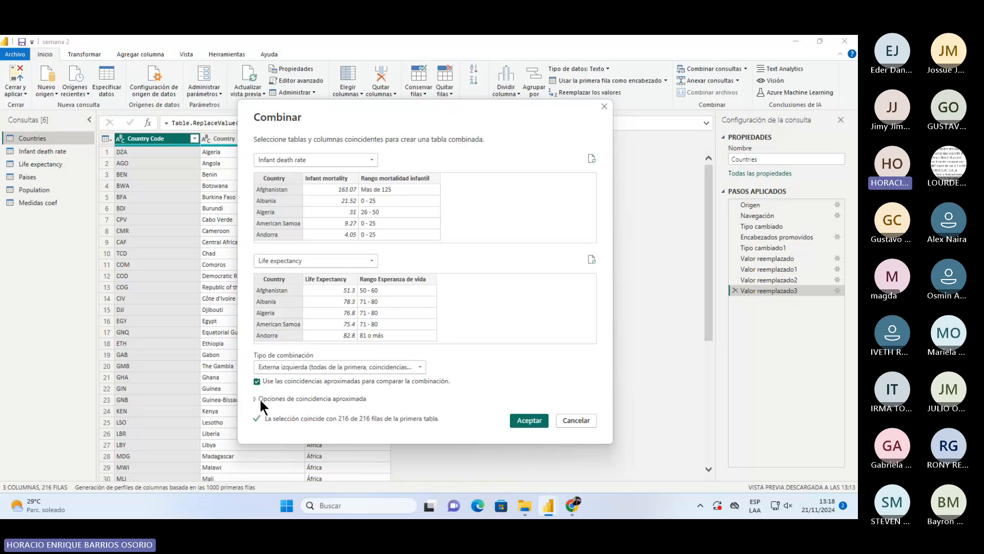
click(259, 397)
scroll(260, 405, down, 1)
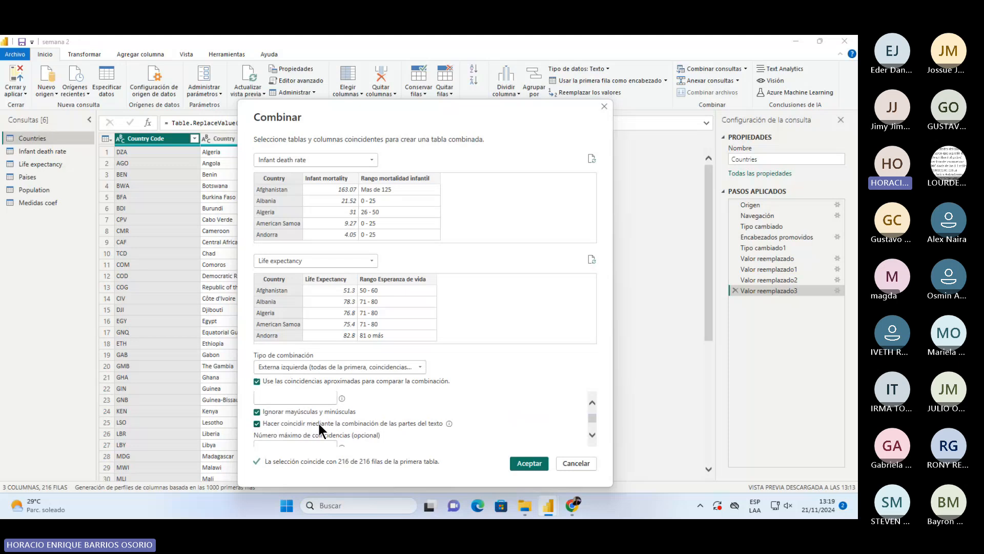
mouse_move(451, 422)
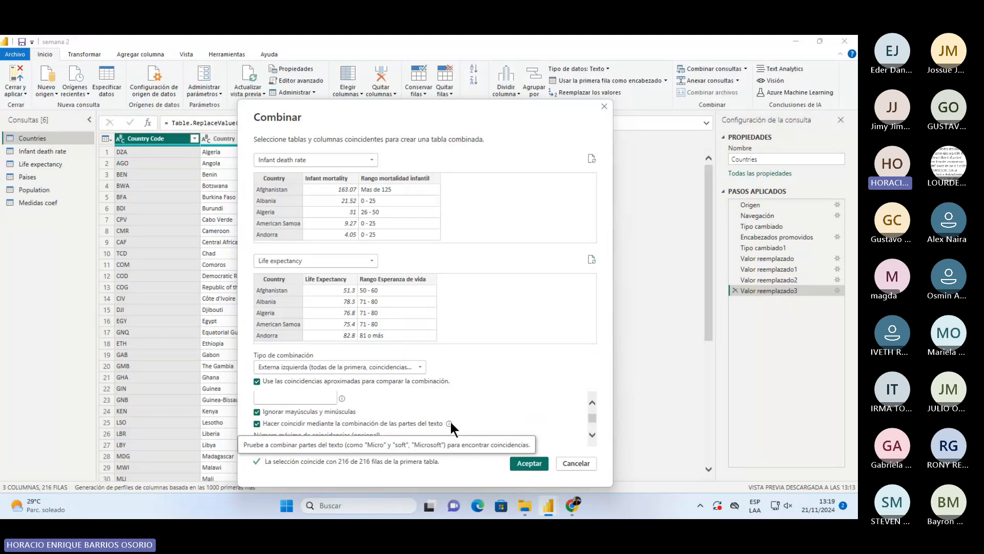
scroll(392, 397, down, 1)
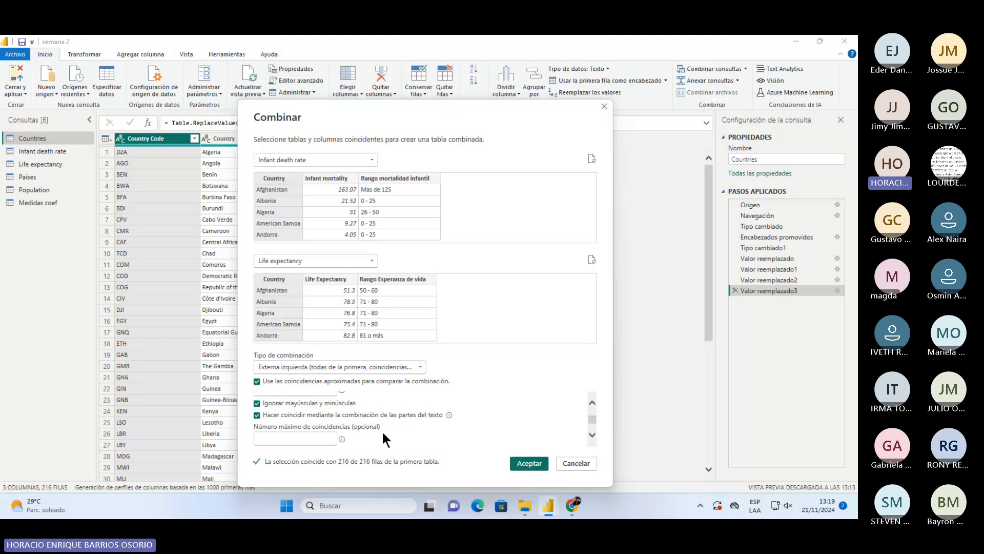
mouse_move(342, 439)
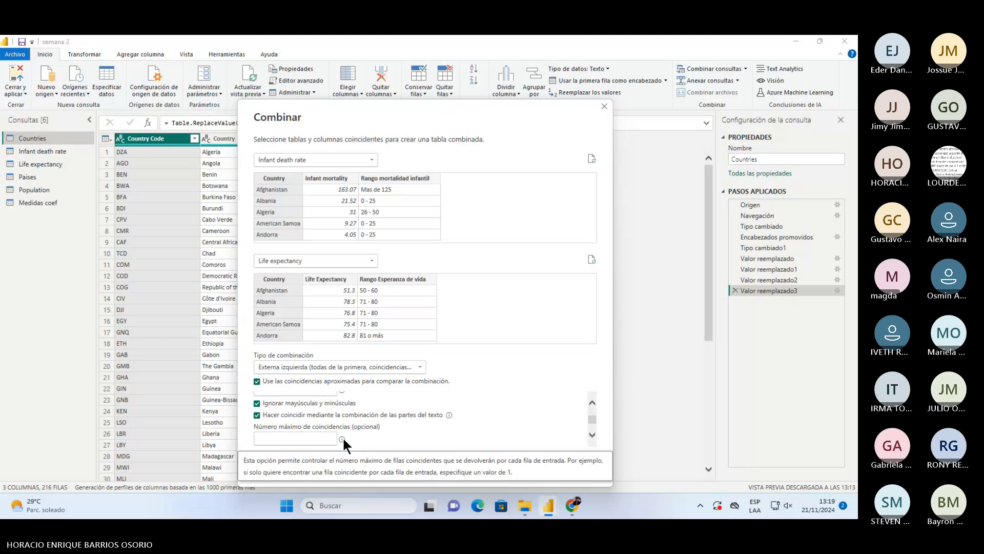
scroll(342, 436, up, 1)
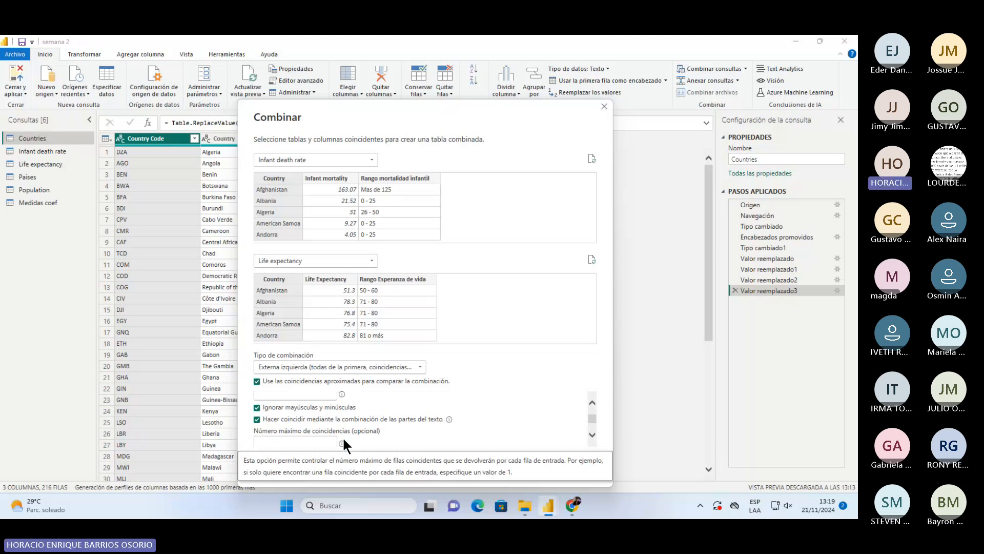
scroll(323, 415, up, 1)
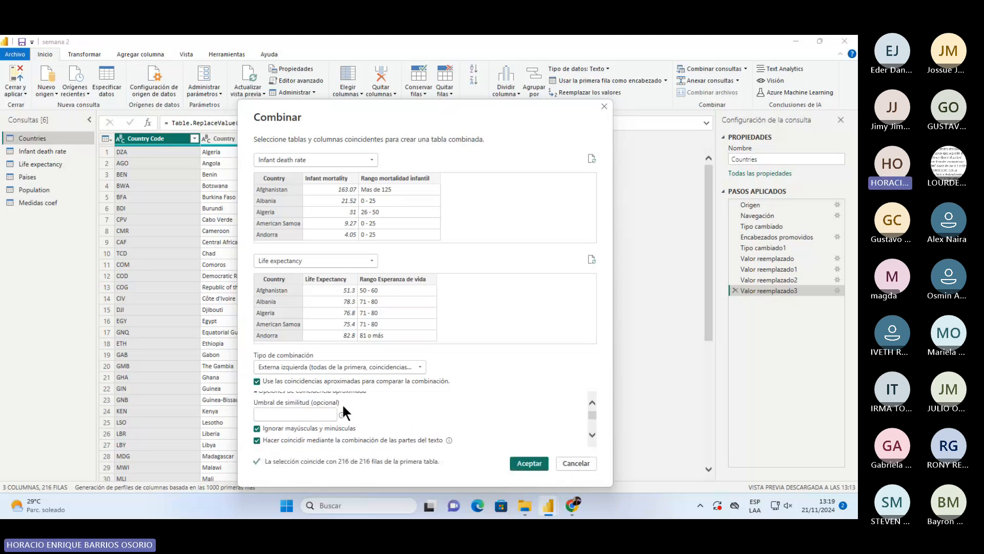
mouse_move(341, 415)
scroll(358, 408, down, 2)
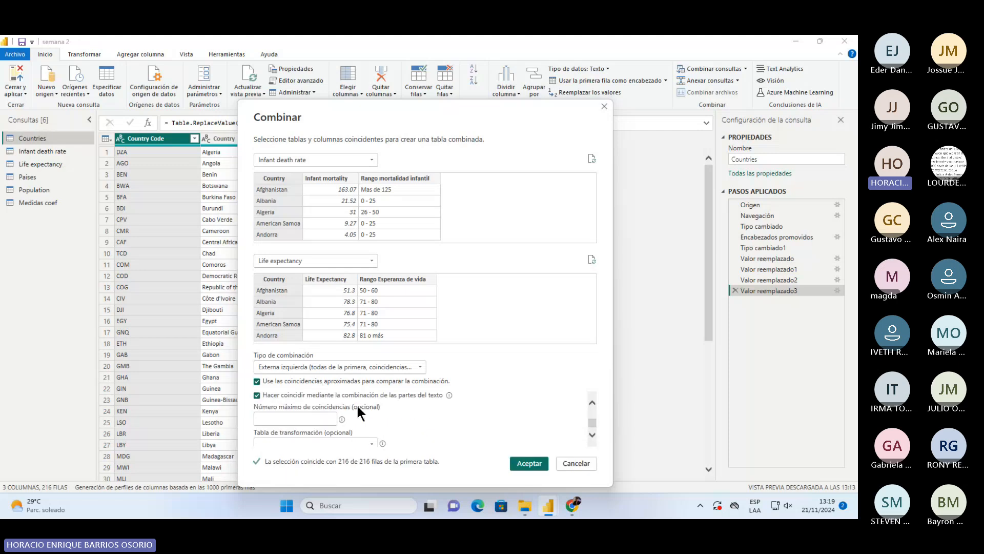
scroll(355, 404, up, 2)
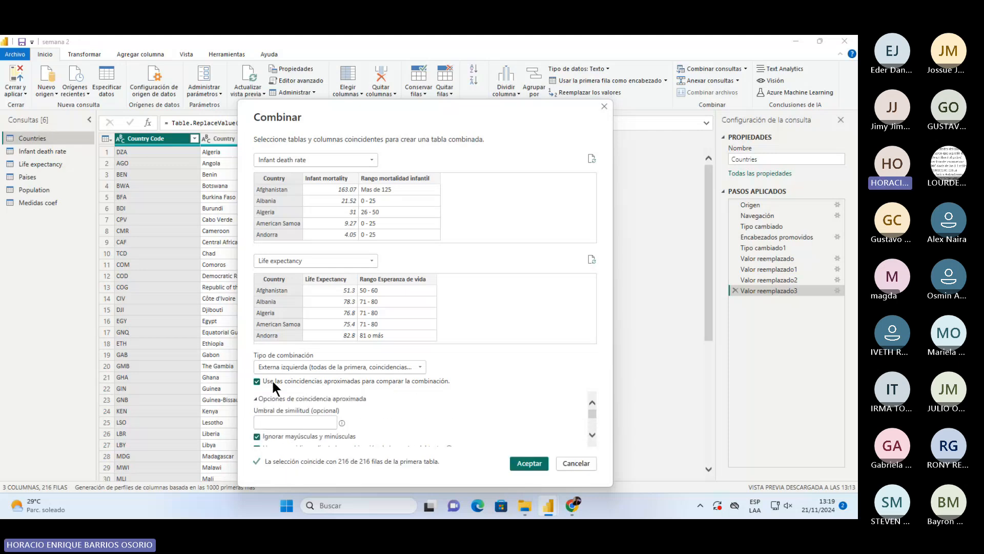
click(257, 381)
scroll(420, 419, down, 2)
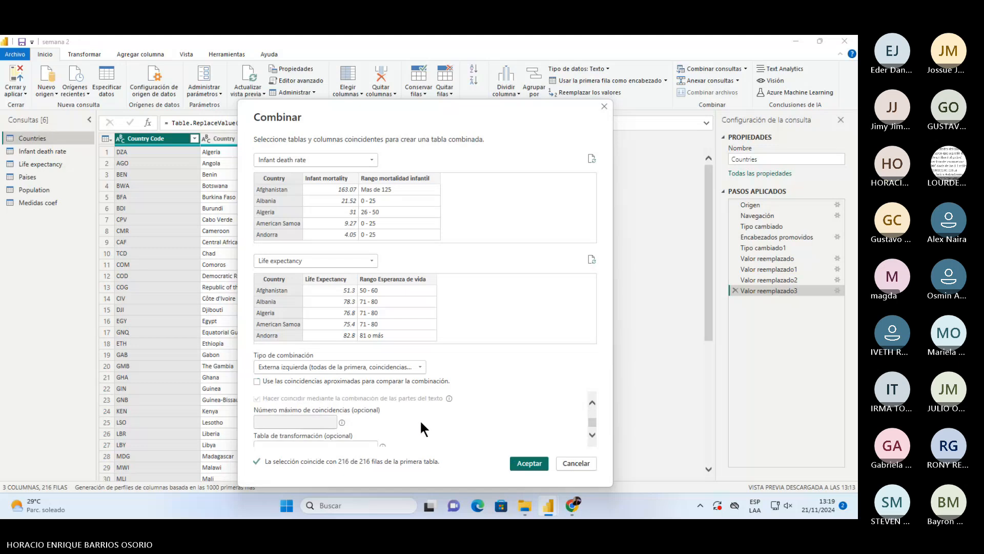
scroll(350, 399, up, 3)
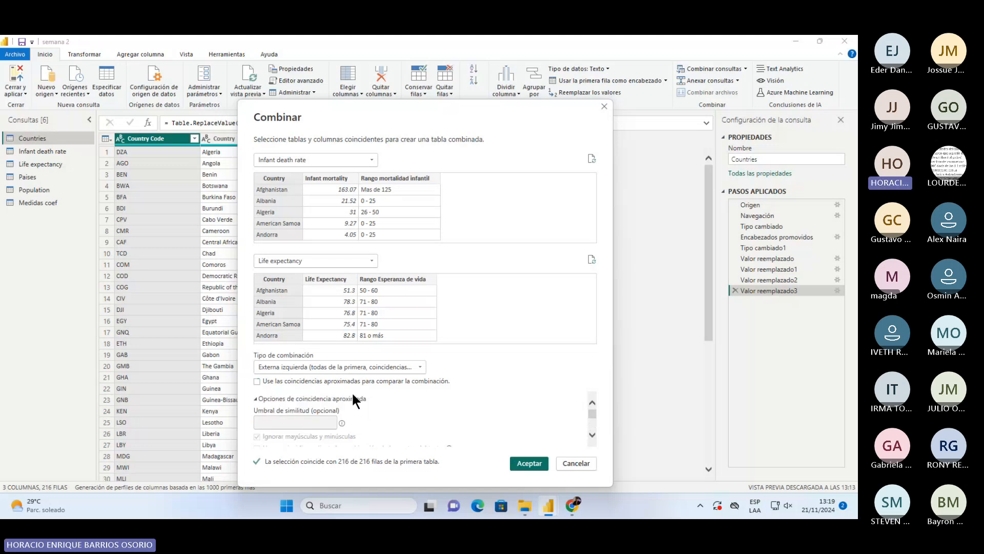
click(272, 394)
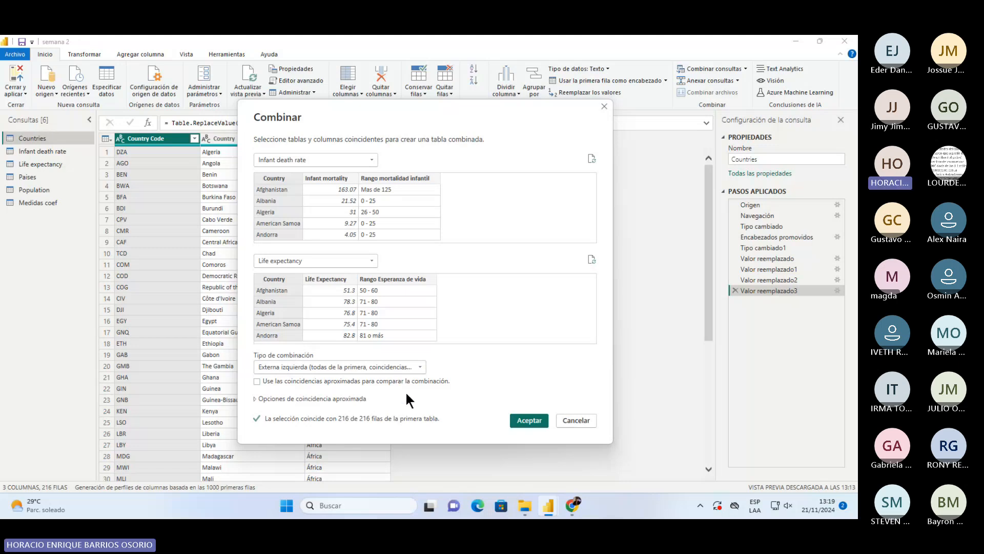
- Create the Combinar1 merged query and refresh its outdated preview
click(517, 418)
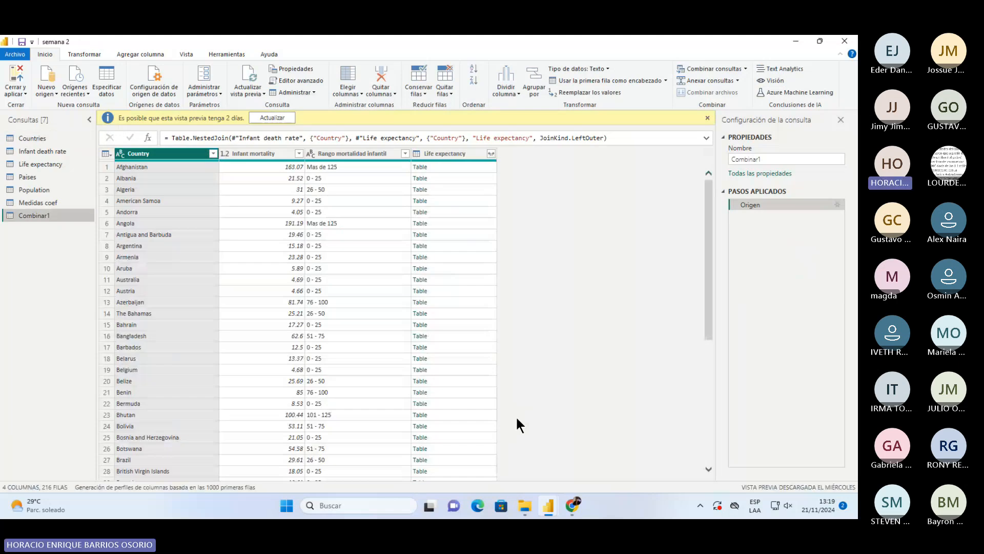
click(293, 116)
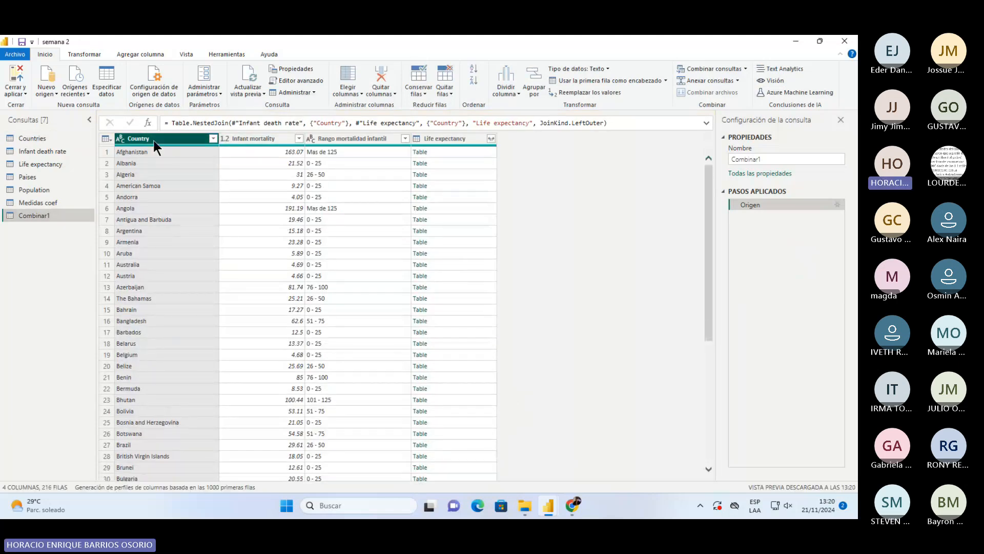
click(246, 141)
click(342, 137)
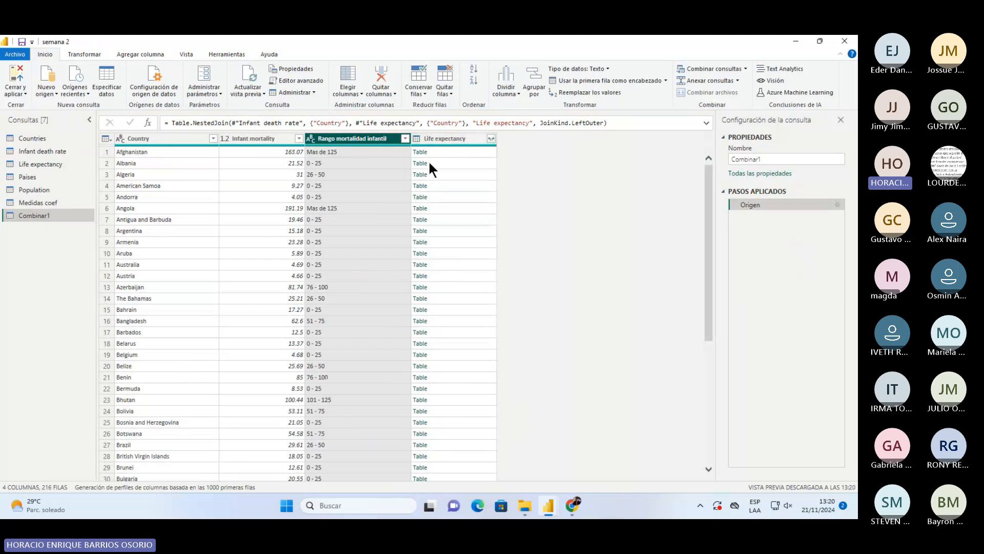
scroll(443, 287, down, 7)
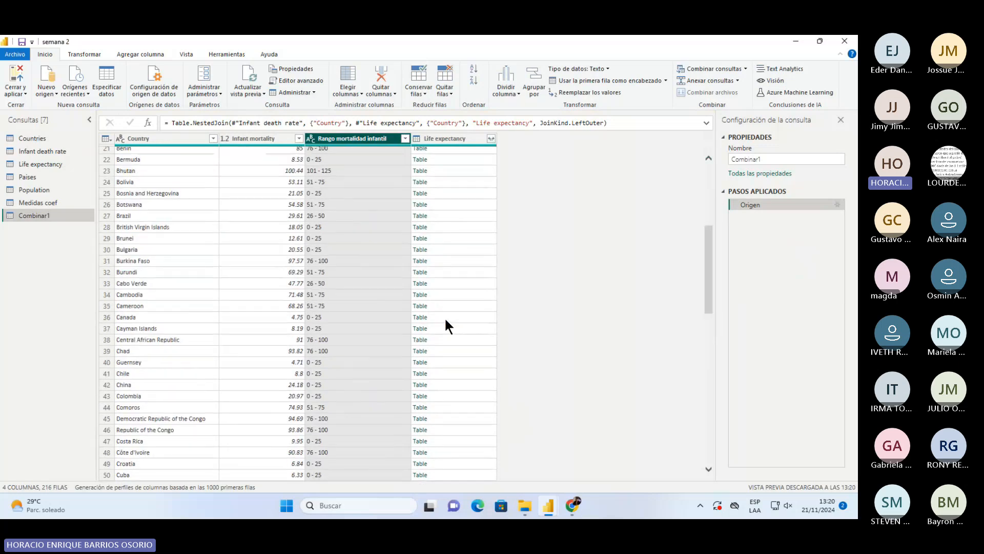
scroll(445, 317, up, 7)
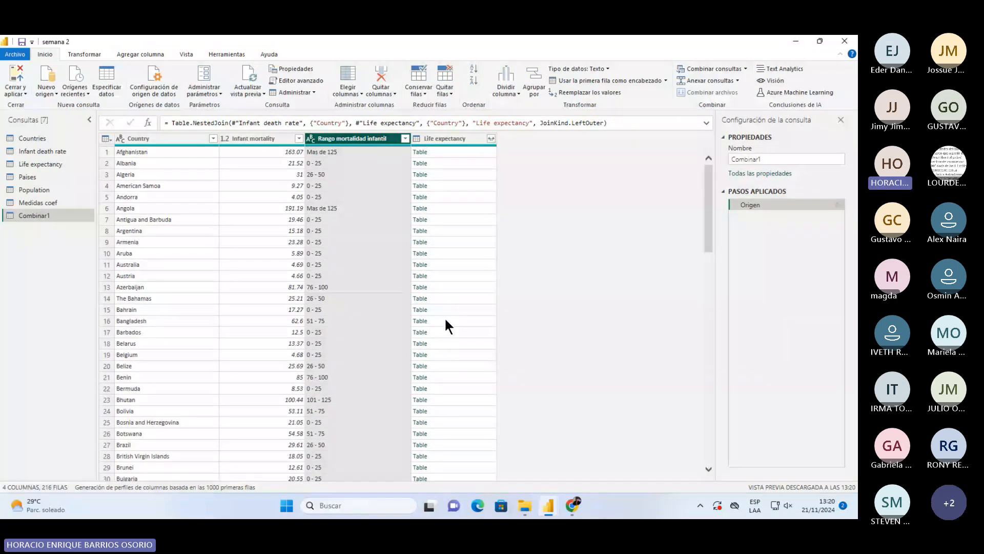
- Expand the Life expectancy column keeping only the Life Expectancy field
click(491, 139)
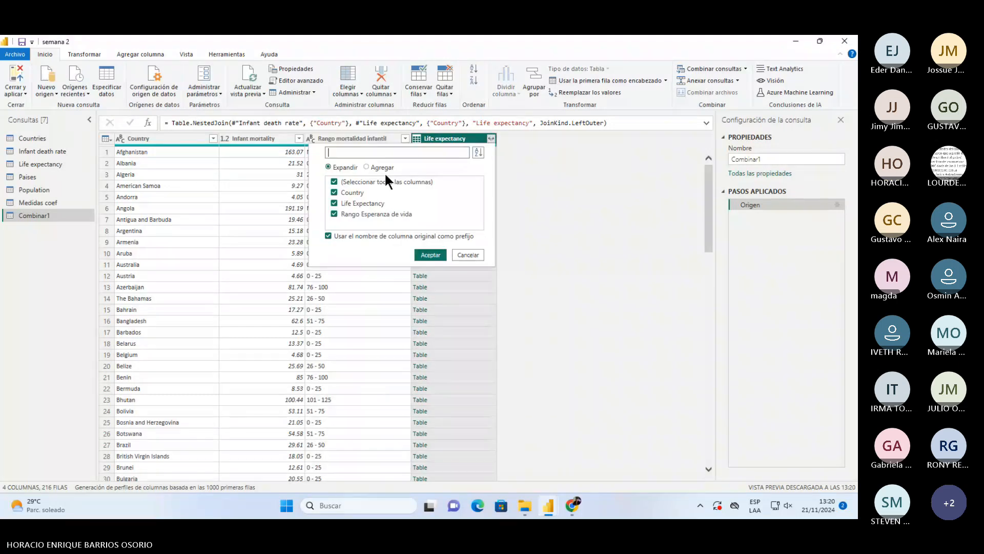
click(336, 181)
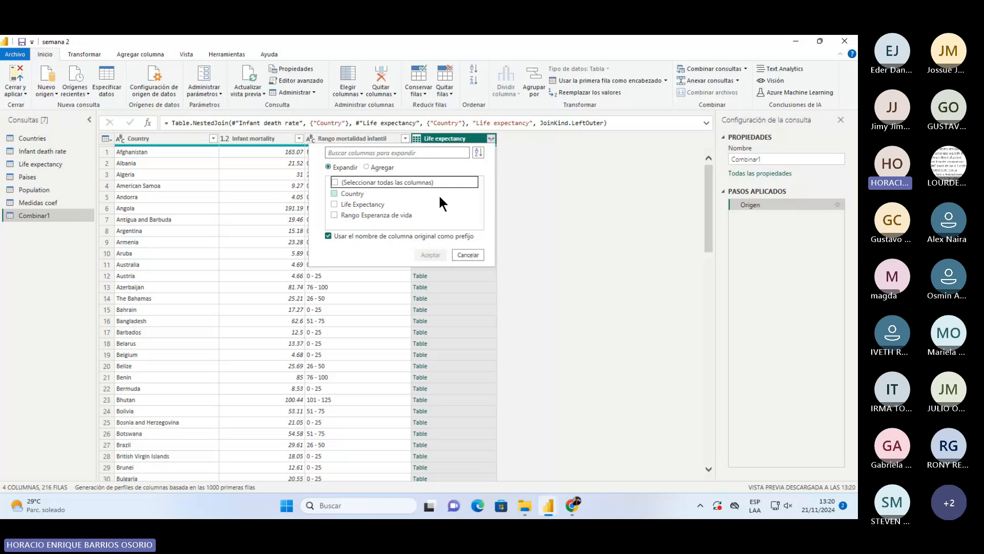
click(385, 203)
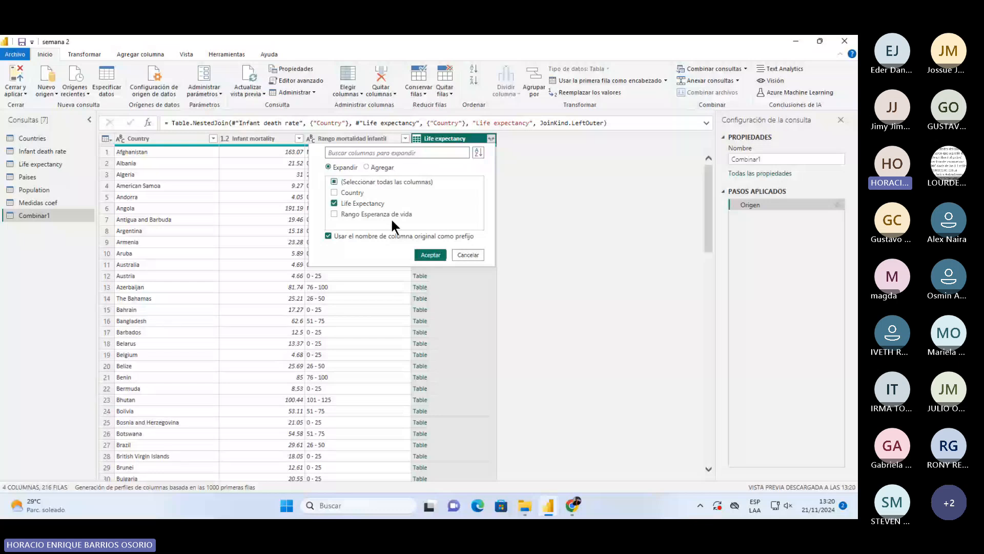
click(430, 254)
- Remove the Rango mortalidad infantil column from Combinar1
right_click(370, 142)
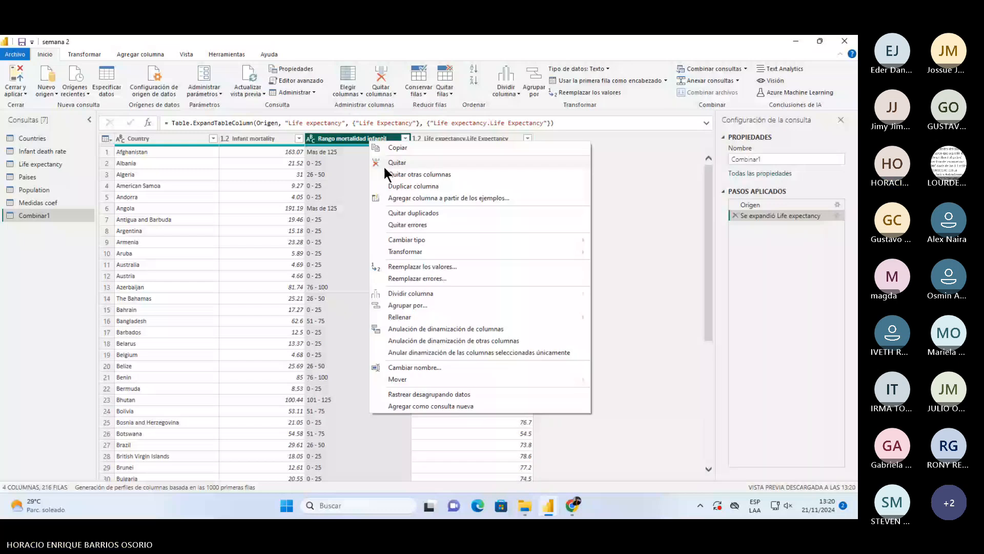
click(385, 166)
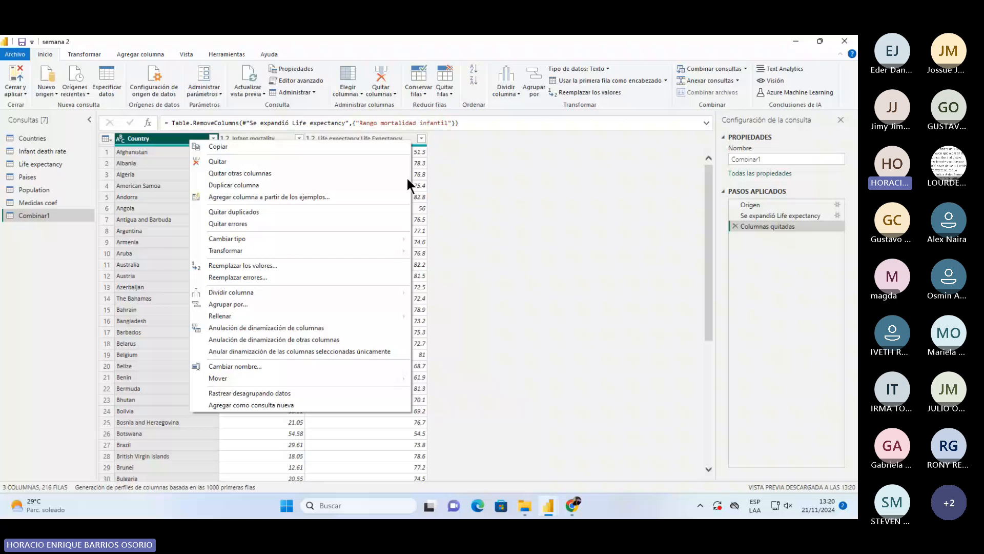
click(473, 214)
- Rename Infant mortality to 'Tasa de mortalidad infantil' and the life expectancy column to 'Esperanza de vida'
click(263, 143)
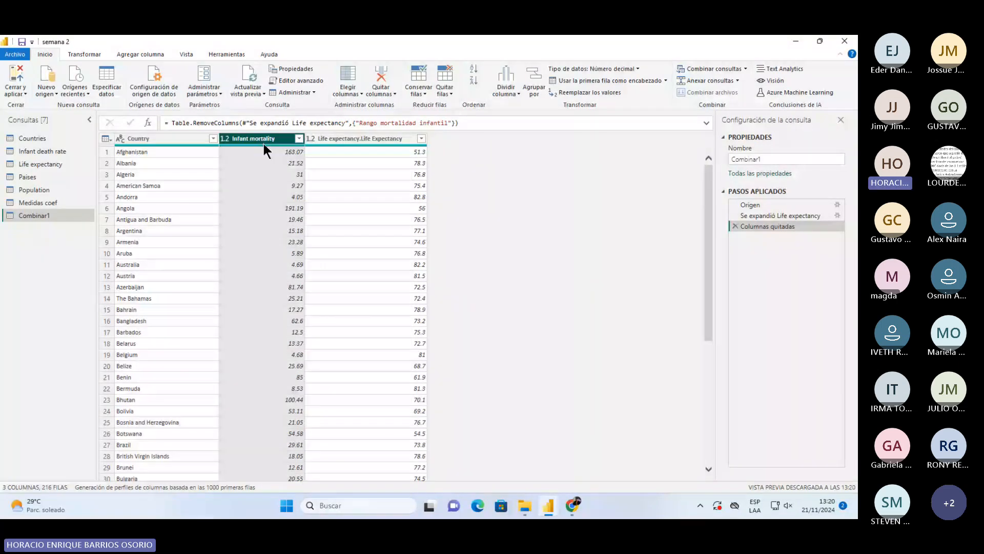
double_click(263, 144)
text(Tasa)
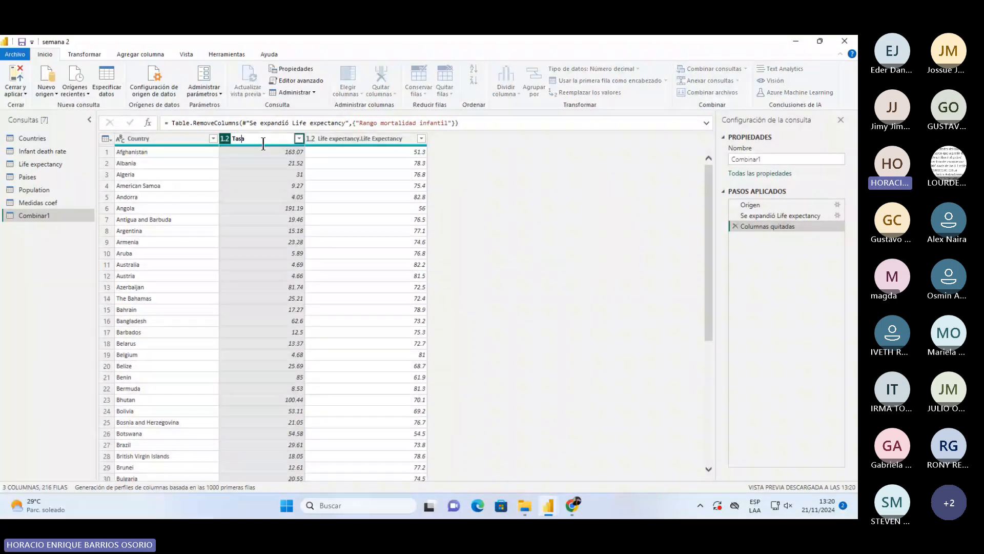
text( de mortalidad i)
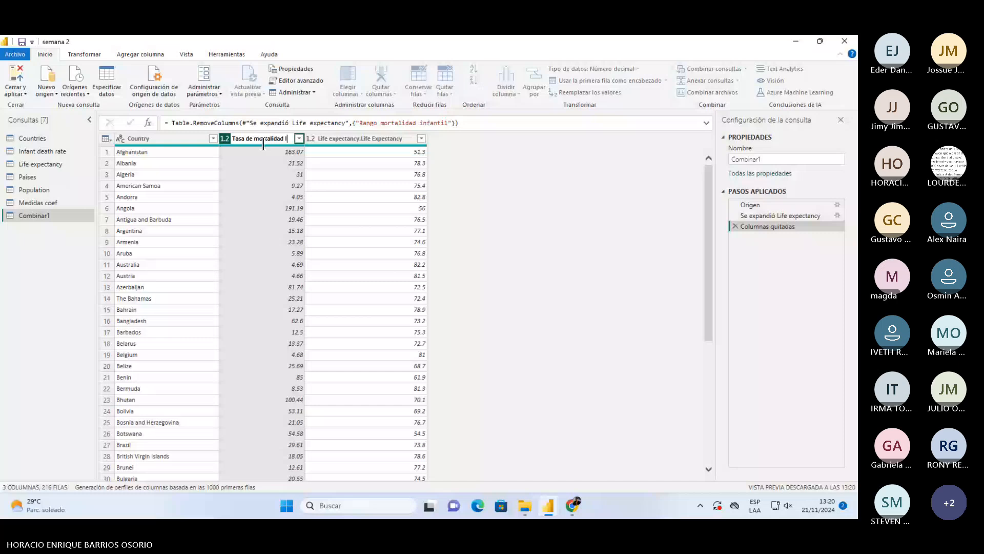
text(nfantil)
double_click(348, 138)
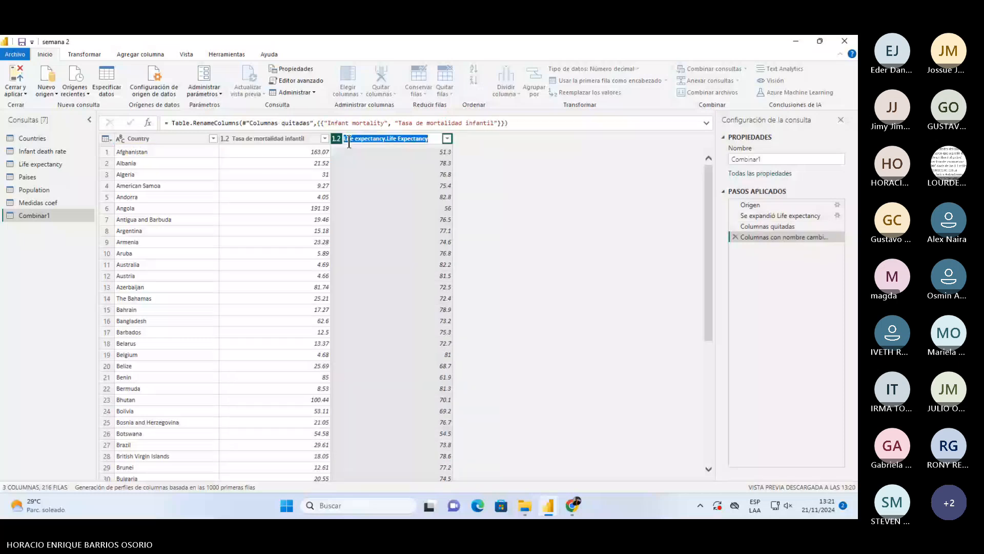
text(Esp)
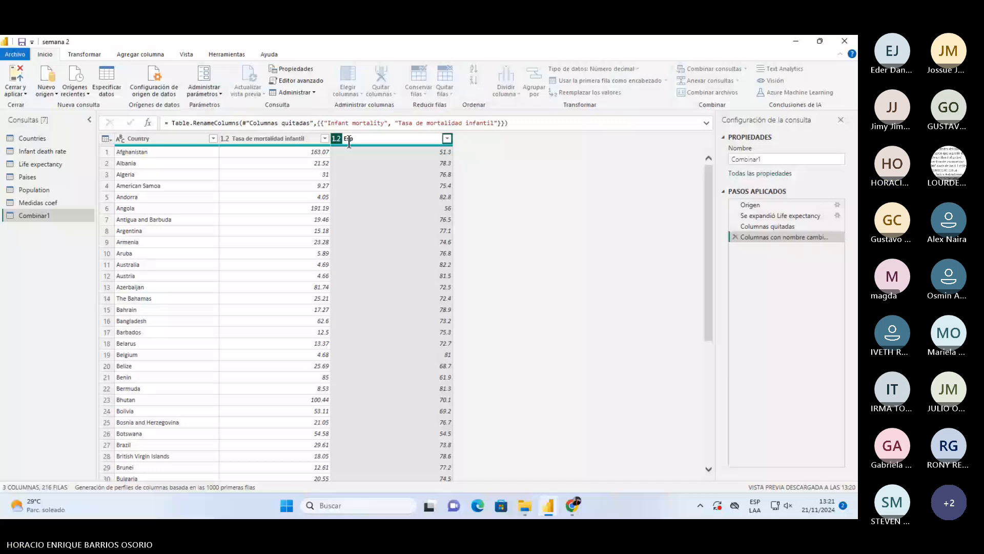
text(eranza de vida)
key(Escape)
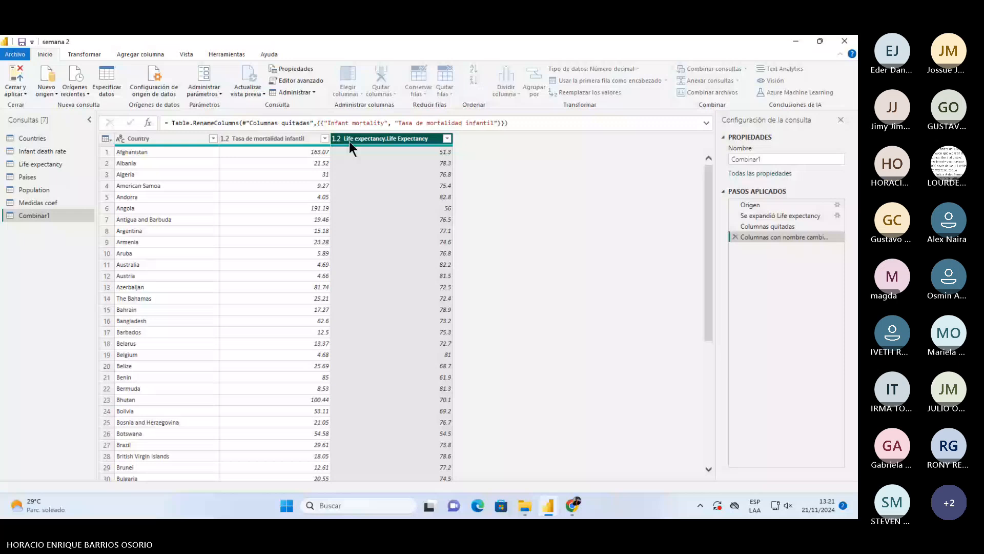
- Sort the Country column in Orden ascendente, then load the query with Cerrar y aplicar
click(213, 138)
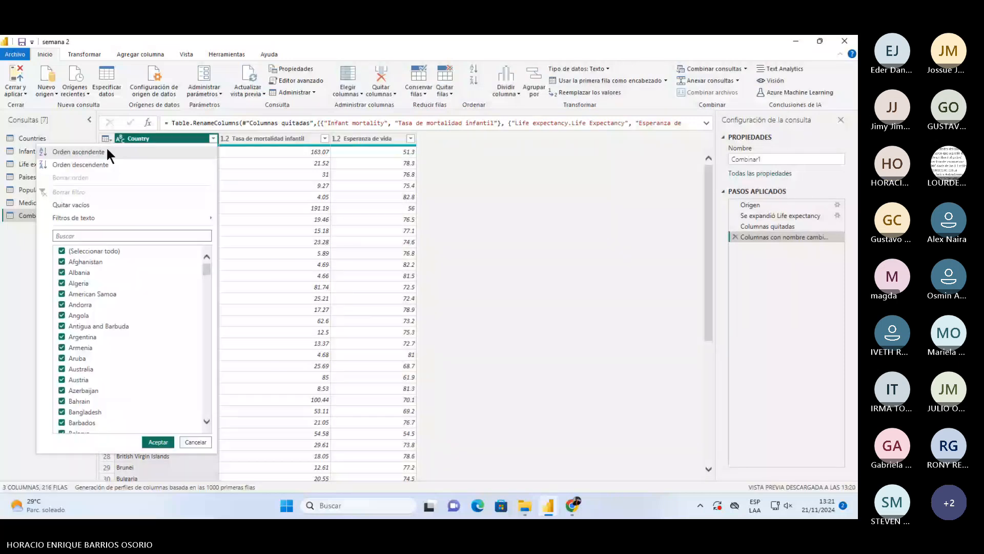
click(107, 151)
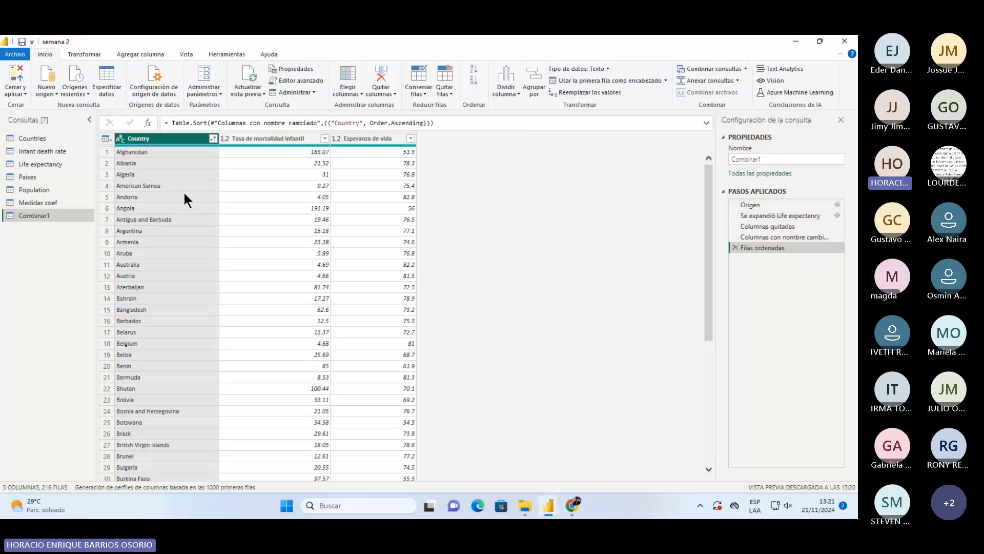
click(16, 77)
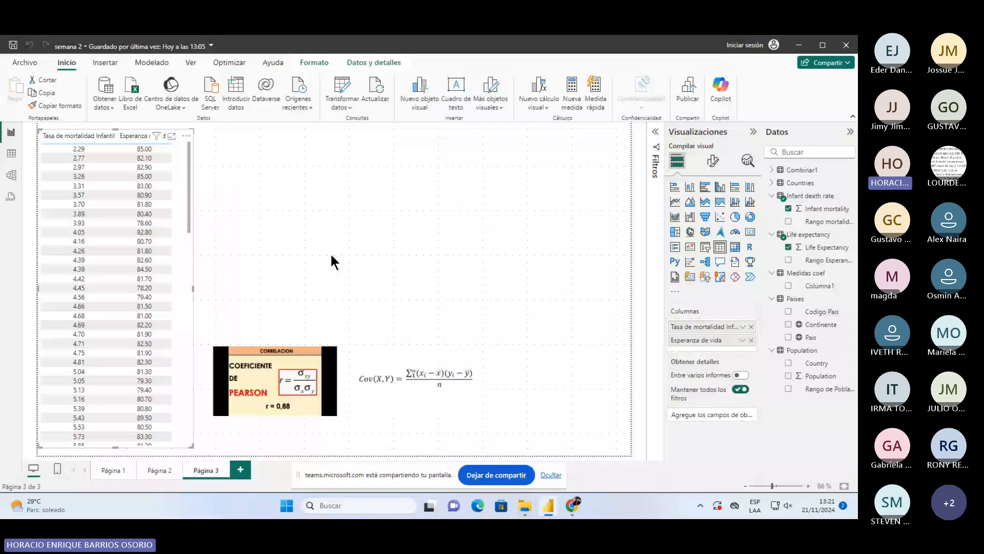
- Replace the table's fields with Combinar1's Tasa de mortalidad infantil and Esperanza de vida
click(771, 170)
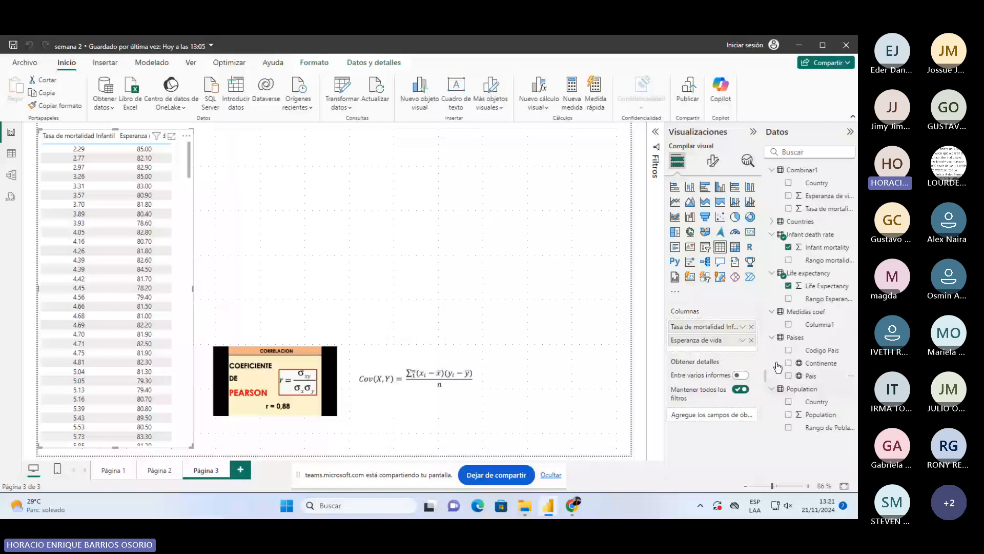
click(751, 340)
click(752, 326)
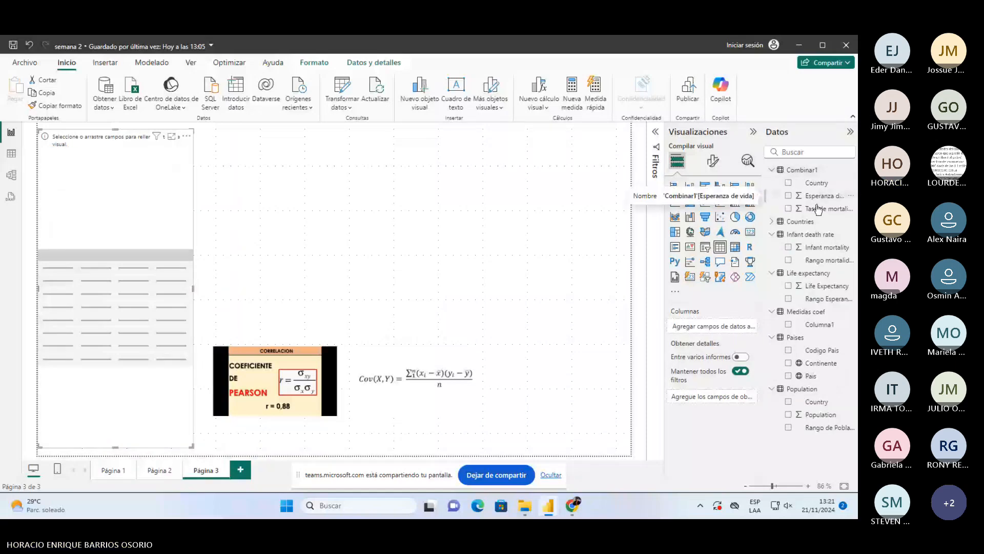
drag(817, 209, 136, 222)
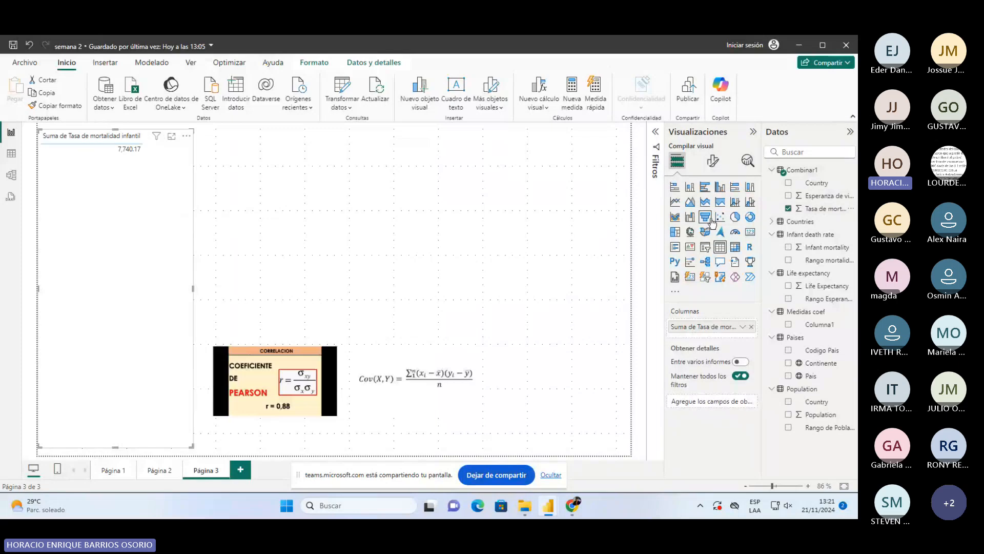
drag(825, 196, 180, 202)
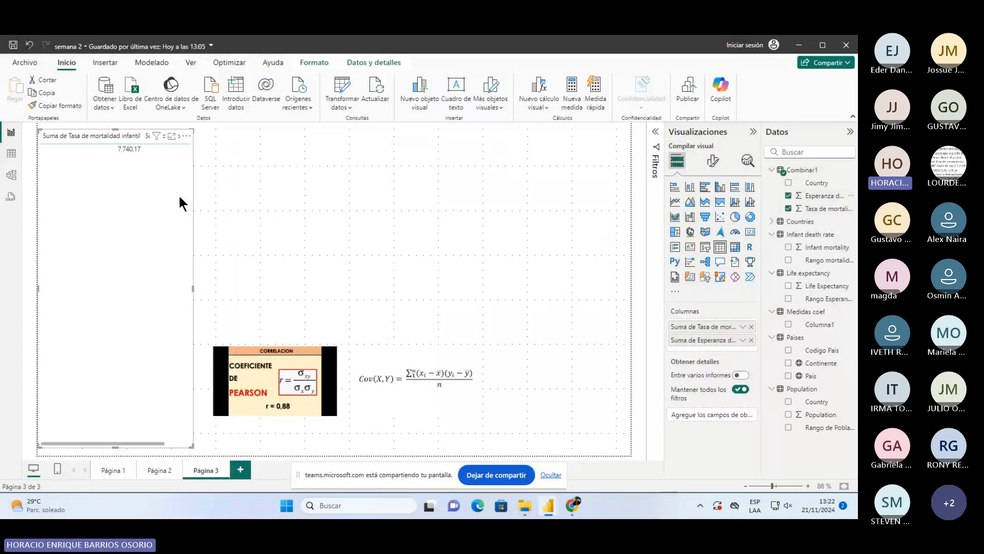
- Set both the mortality rate and life expectancy fields to No resumir
click(743, 327)
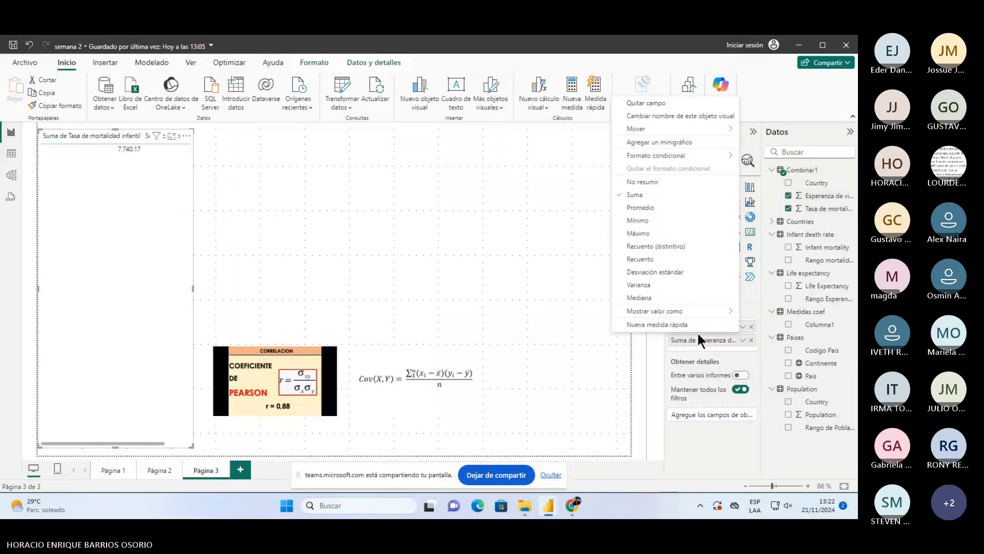
click(642, 182)
click(742, 340)
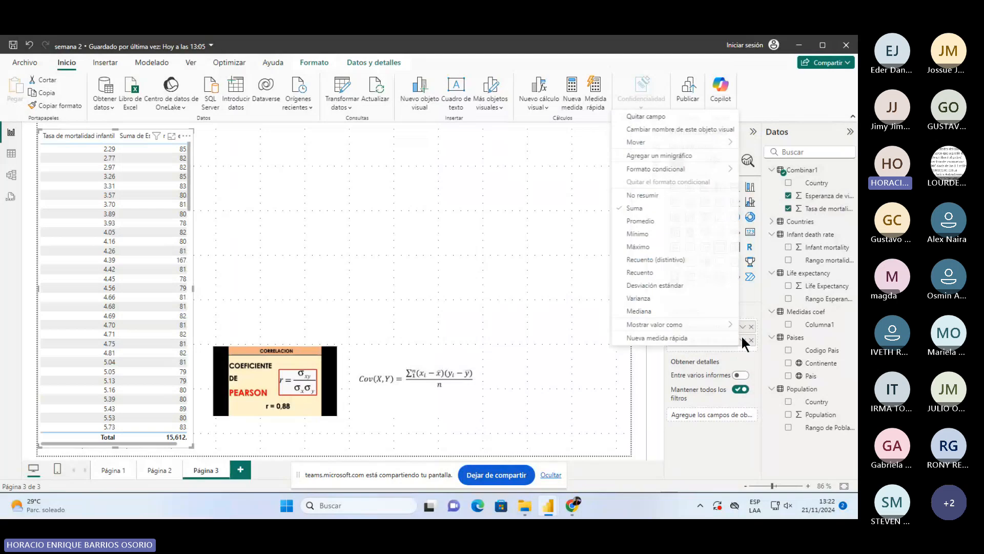
click(642, 196)
- Browse the table visual's cell elements formatting options
click(712, 161)
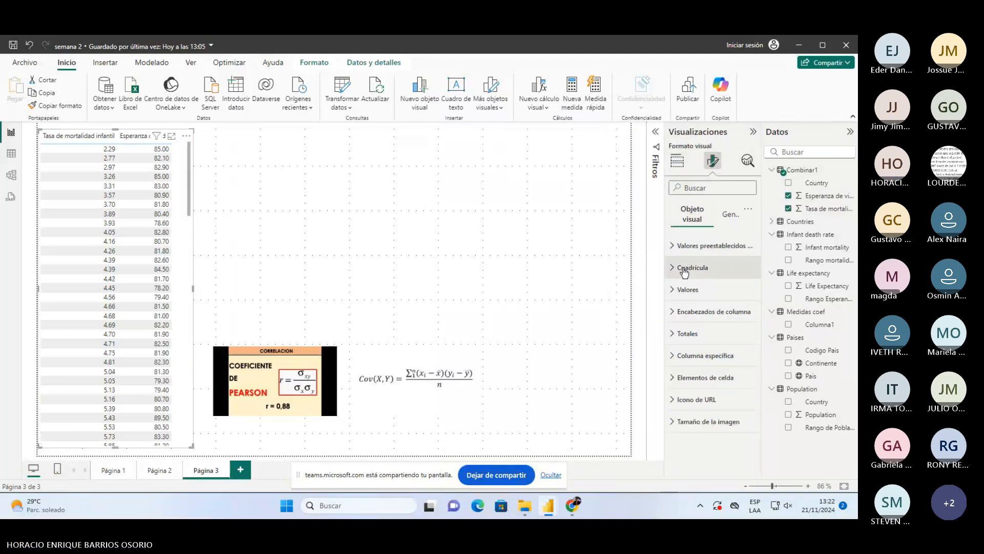
click(674, 380)
scroll(673, 379, down, 5)
scroll(675, 359, up, 5)
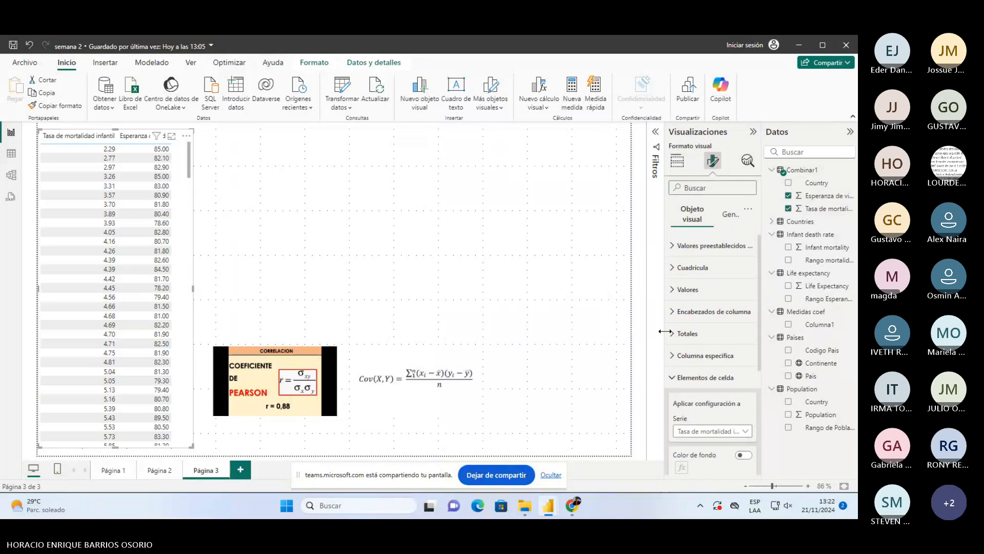
scroll(676, 338, down, 5)
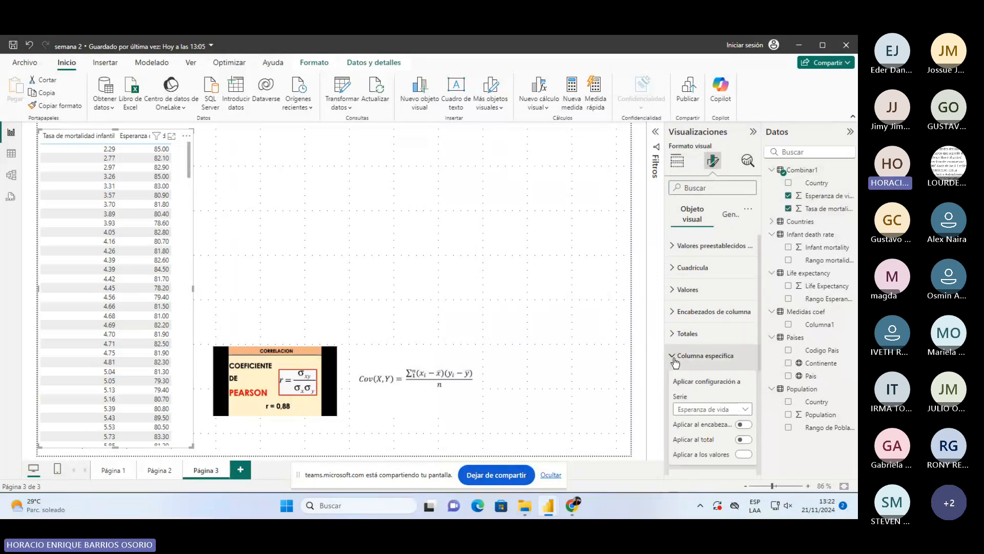
scroll(685, 371, down, 2)
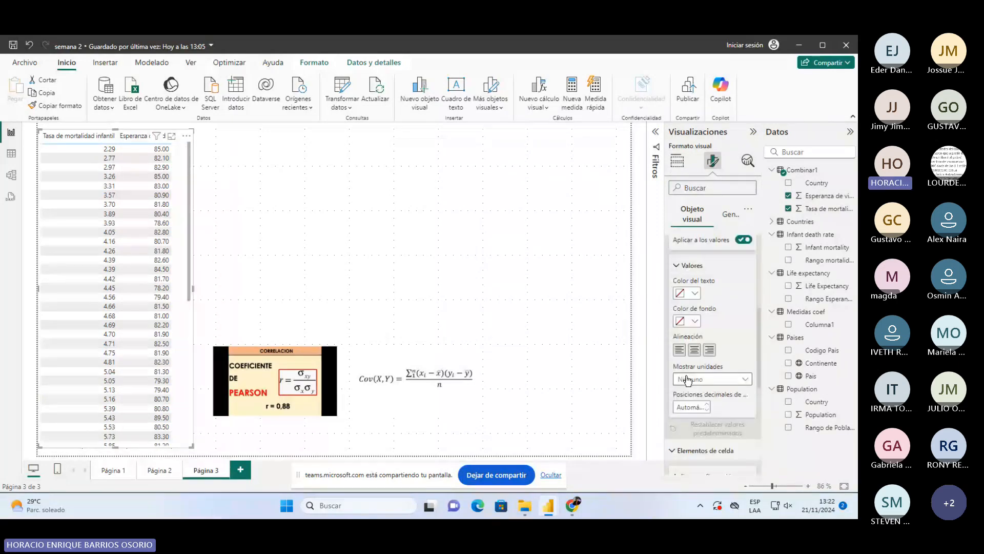
scroll(688, 379, up, 5)
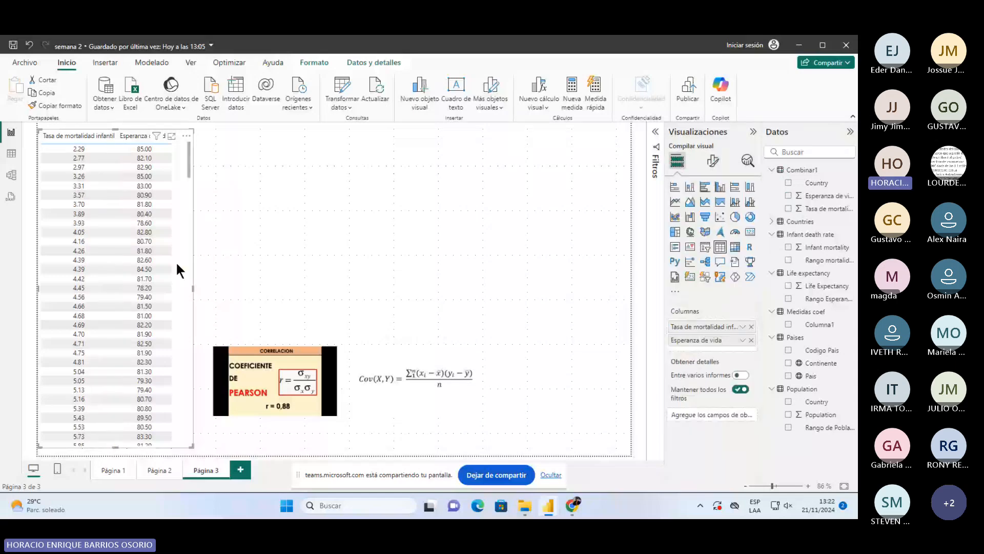
- Select the Pearson and covariance formula images, then visit Página 2 and return to Página 3
click(201, 256)
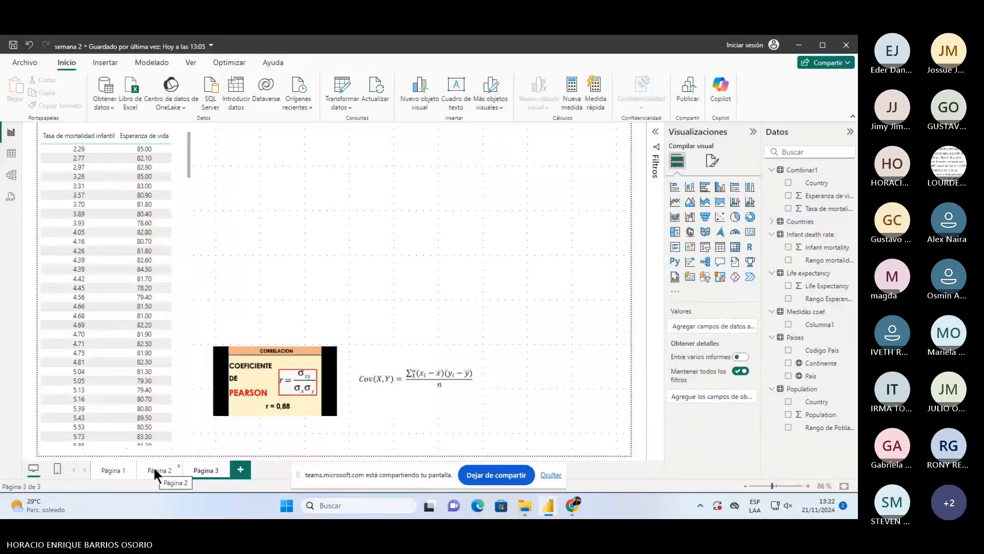
click(336, 387)
click(367, 375)
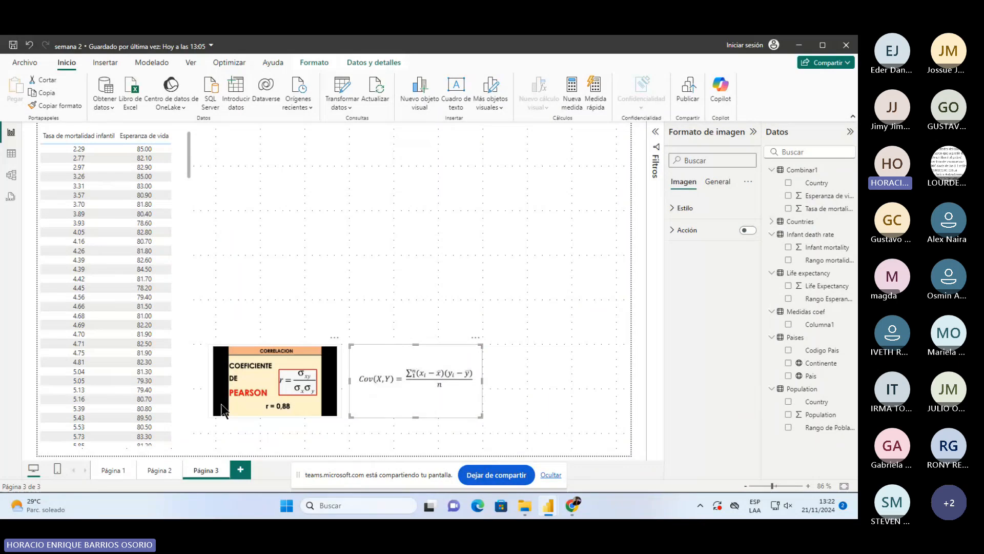
click(159, 470)
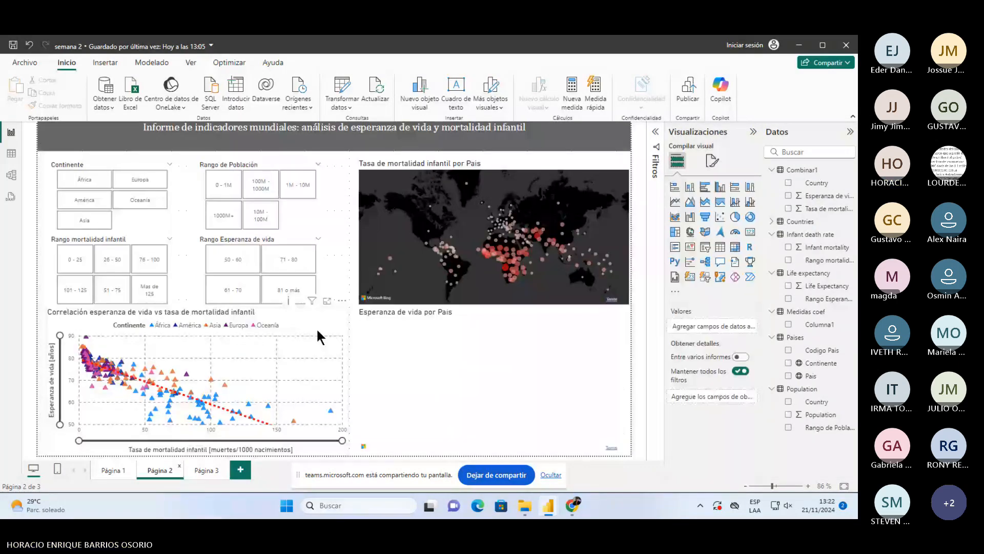
click(206, 470)
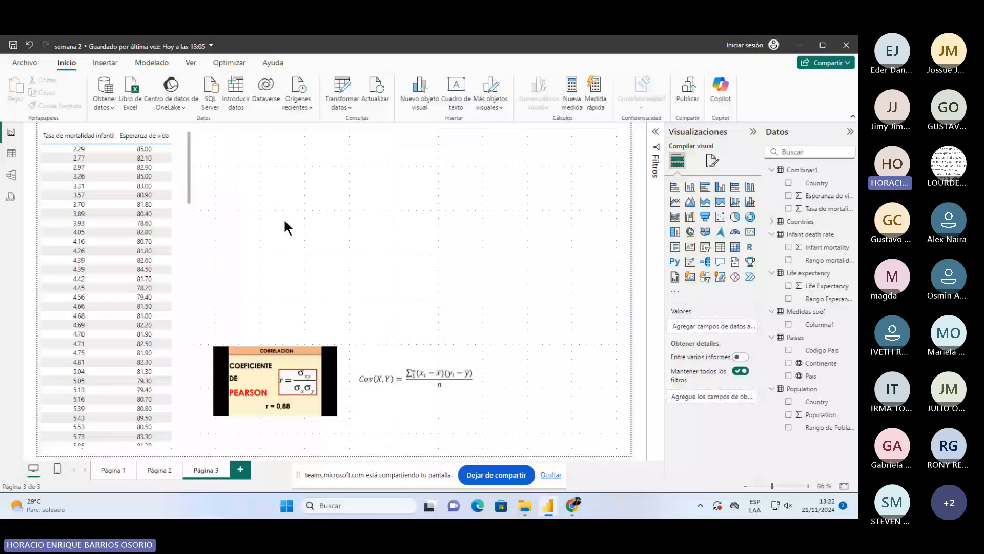
- Create a new measure in Medidas coef starting 'Covarianza =' with a second formula line
right_click(805, 311)
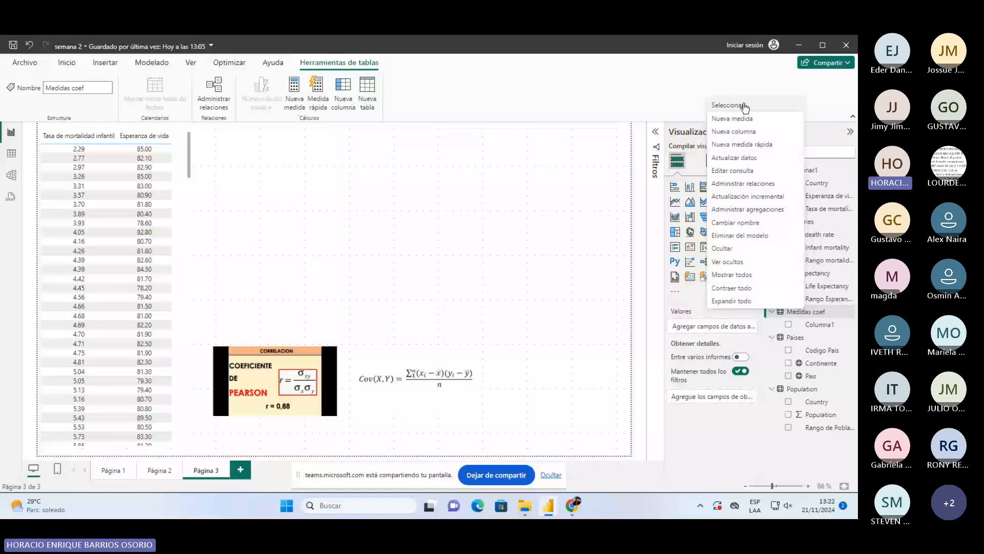
click(731, 119)
text(Covarianz)
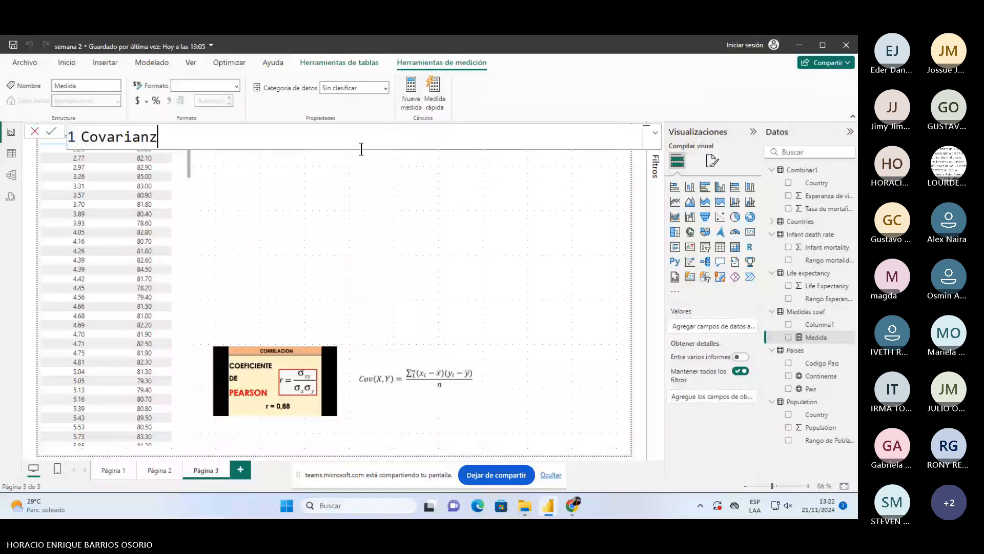
text(a =)
key(shift+Return)
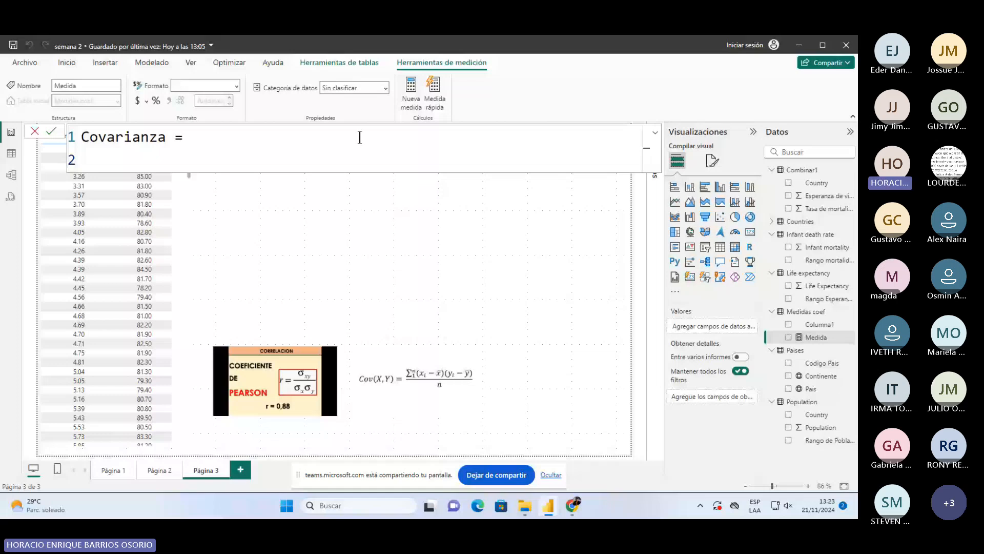
- Declare the variable 'VAR _Conteo = COUNTROWS(Combinar1)' on the second line
text(var)
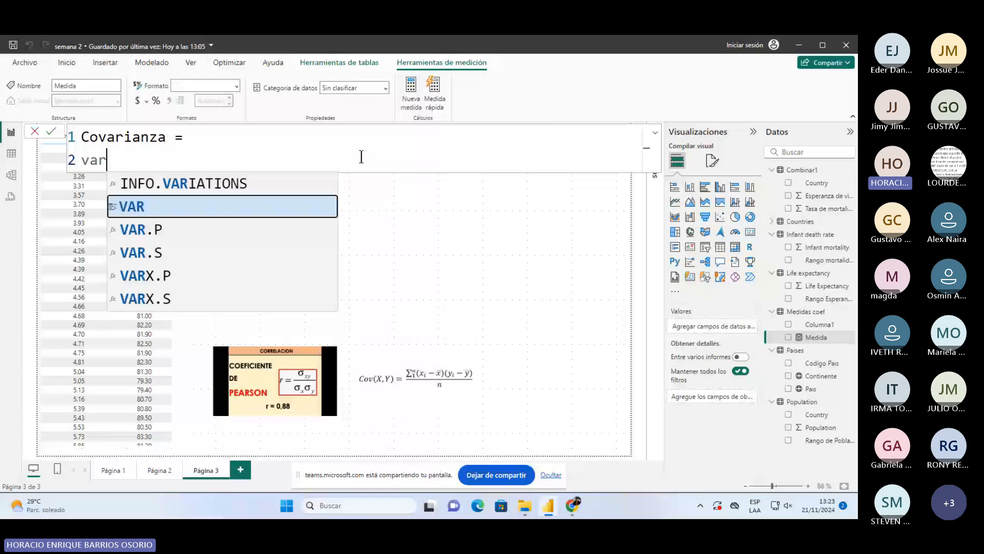
key(Tab)
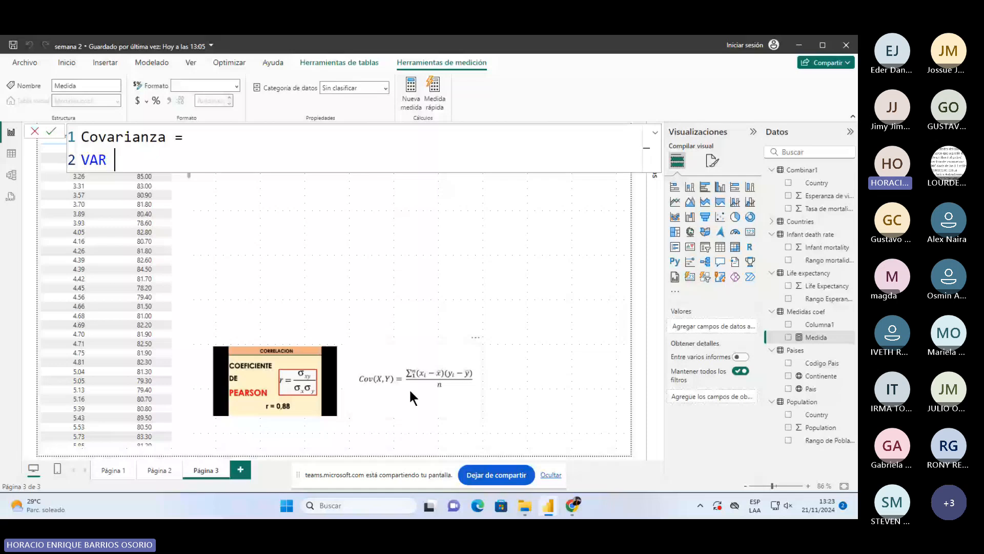
text(_Conteo = COUNTROWS()
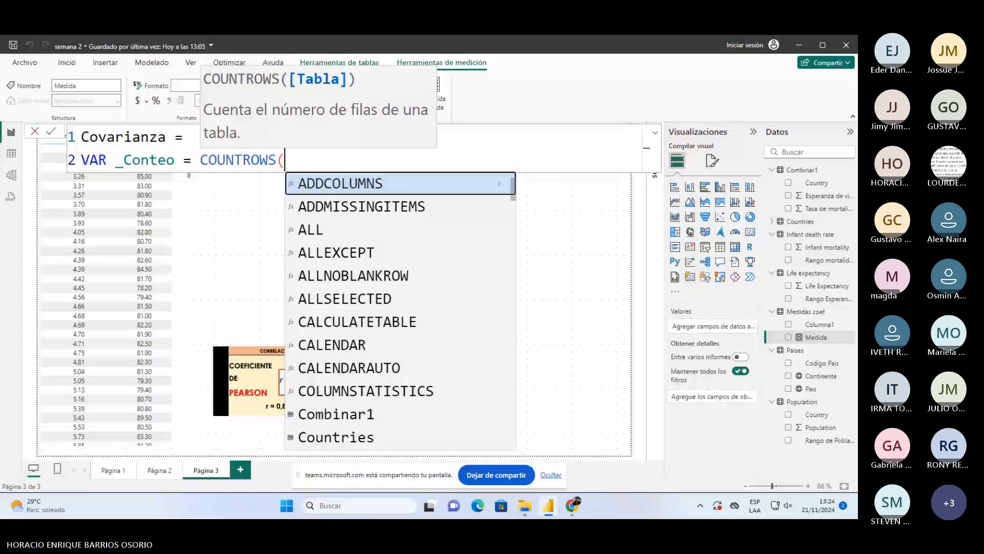
text(Combinar1)
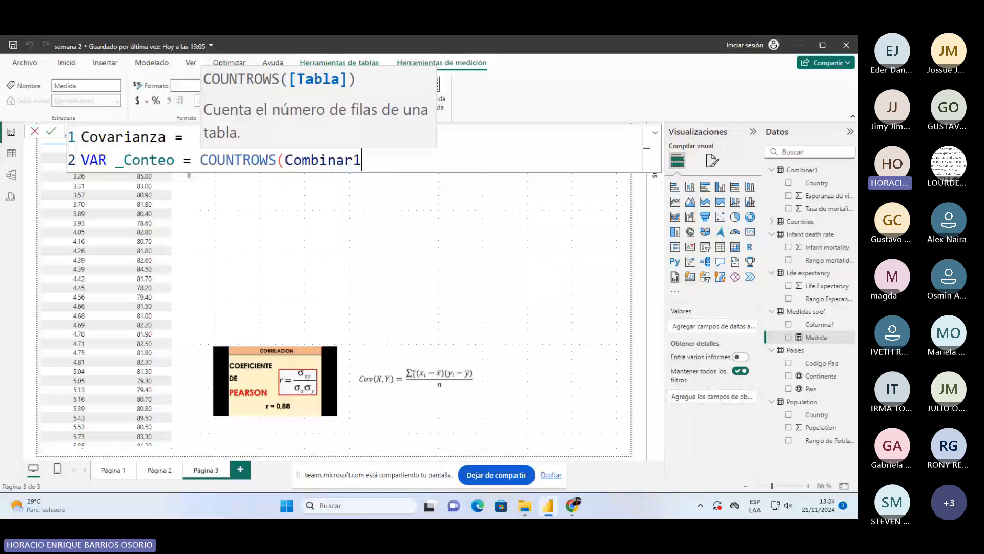
text())
- On a new line, declare the variable VAR _Promedio1 =
key(shift+Return)
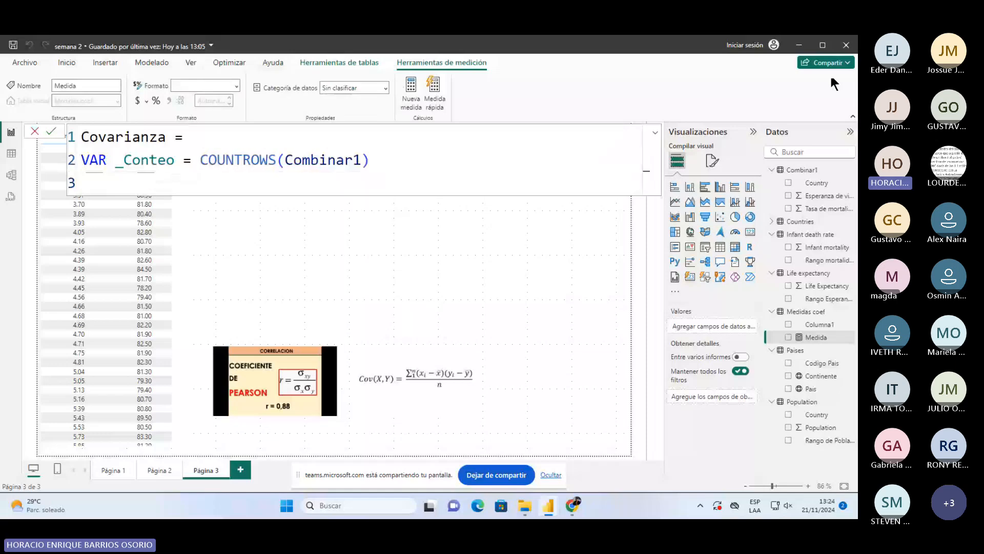
text(var)
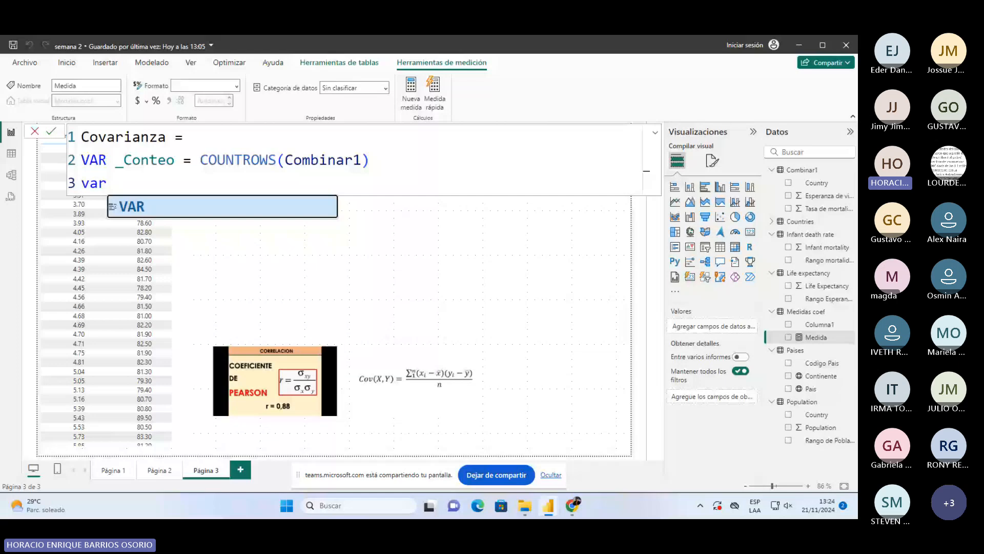
key(Tab)
text(_Promedo)
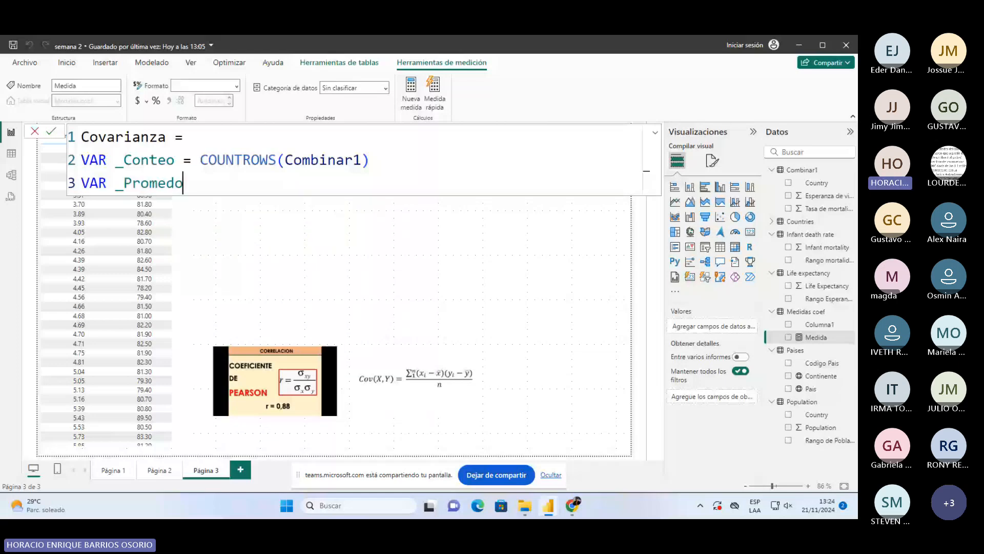
key(BackSpace)
text(io1 =)
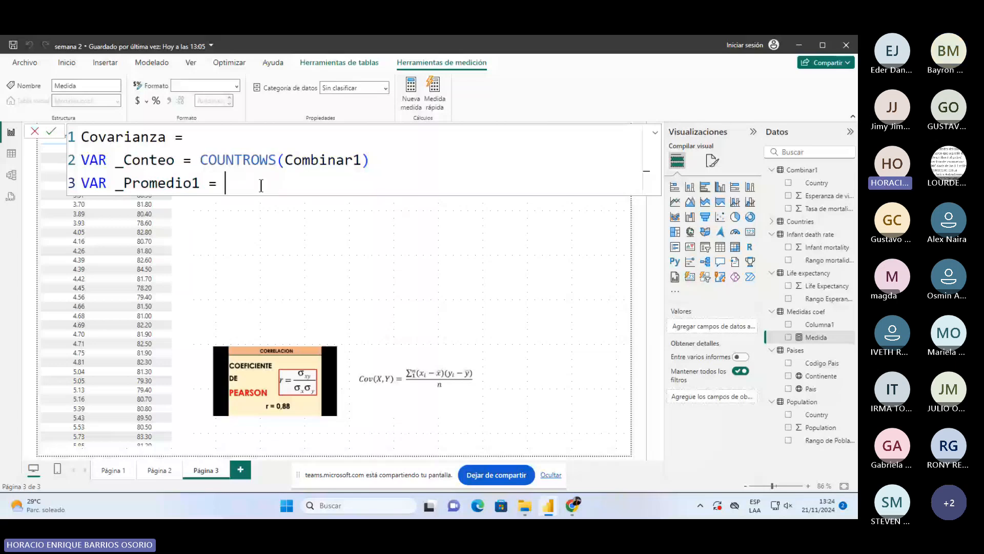
- Start _Promedio1 as AVERAGEX over the Combinar1 table
text(avera)
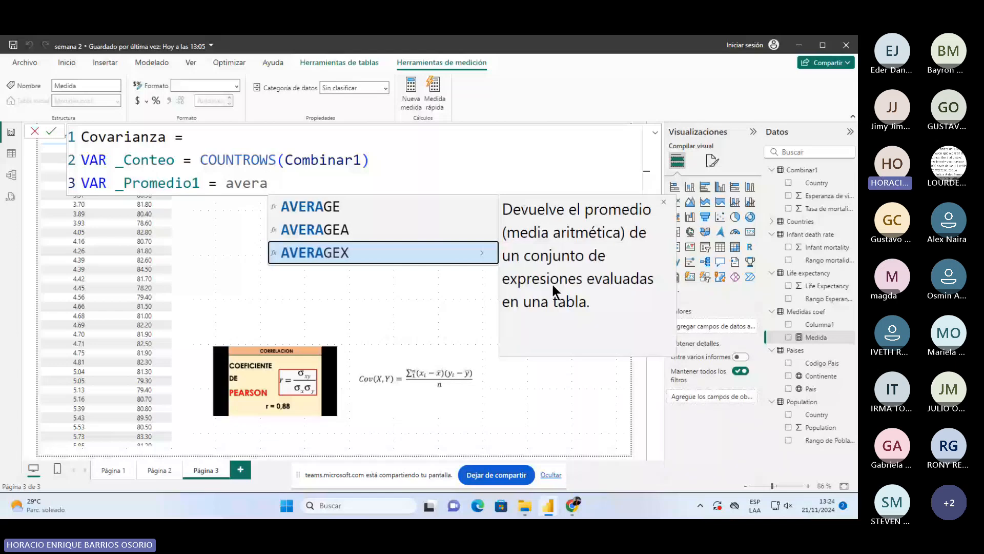
key(Tab)
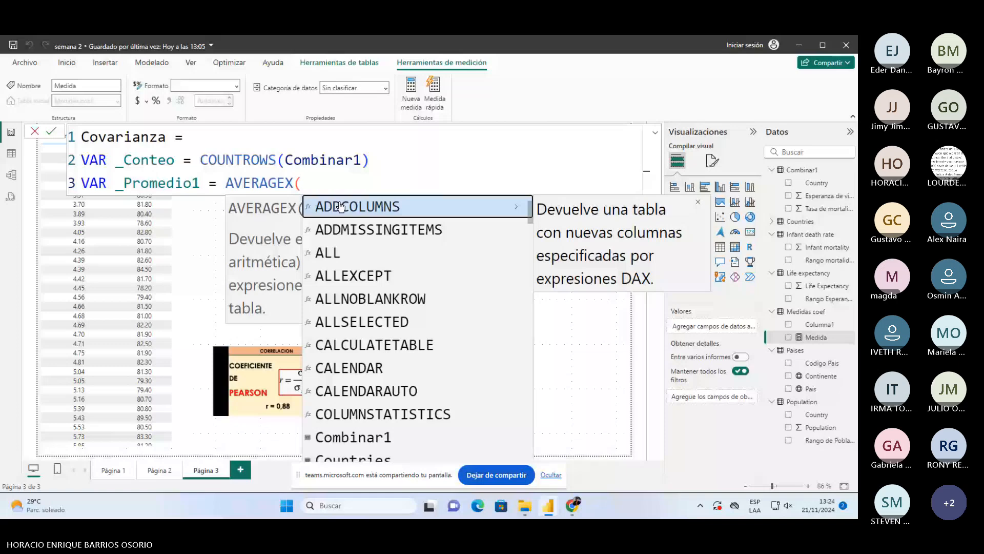
key(BackSpace)
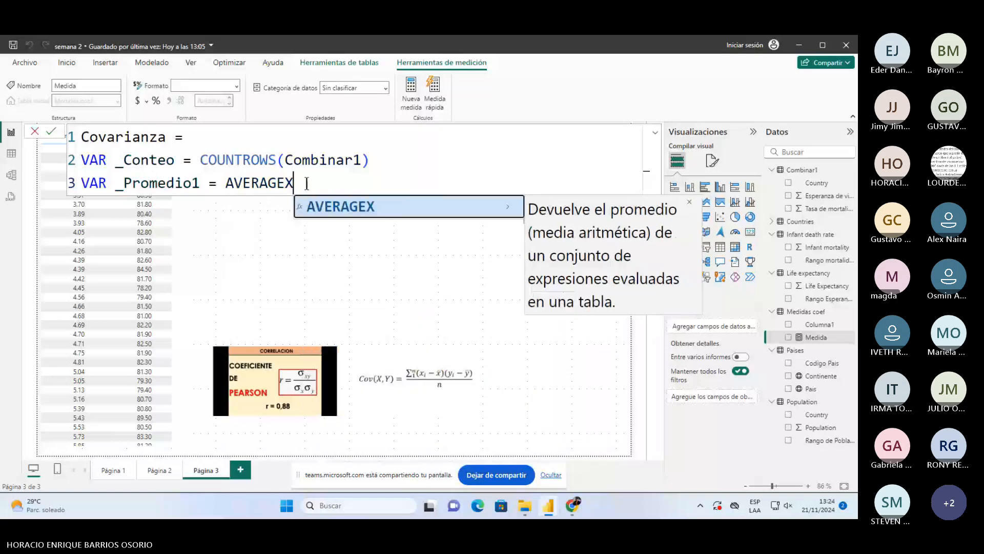
text(()
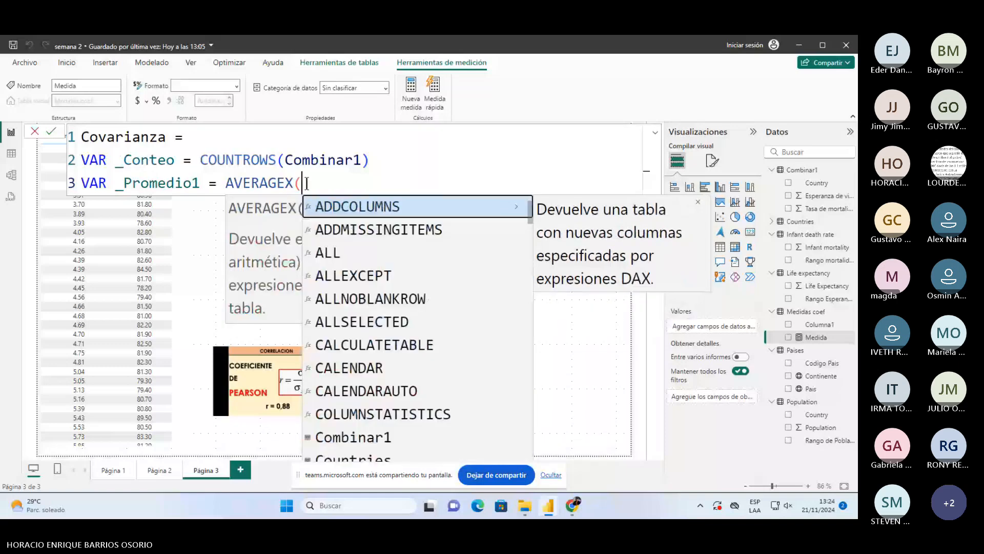
key(Escape)
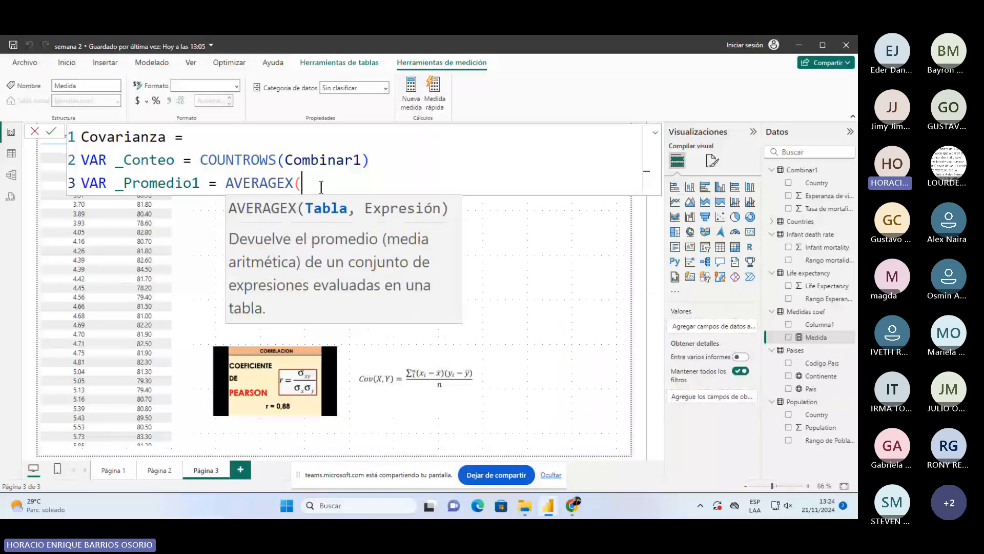
text(com)
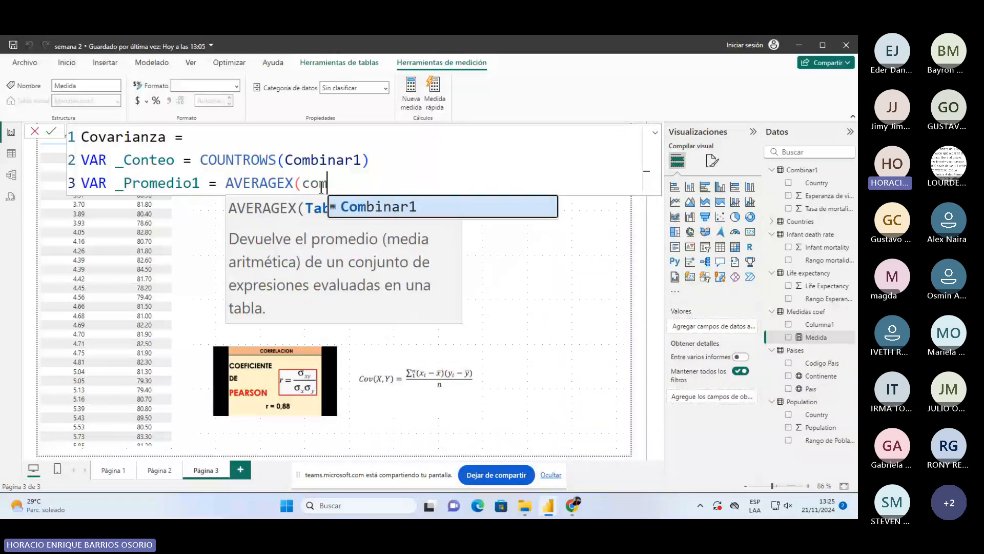
key(Tab)
text(,)
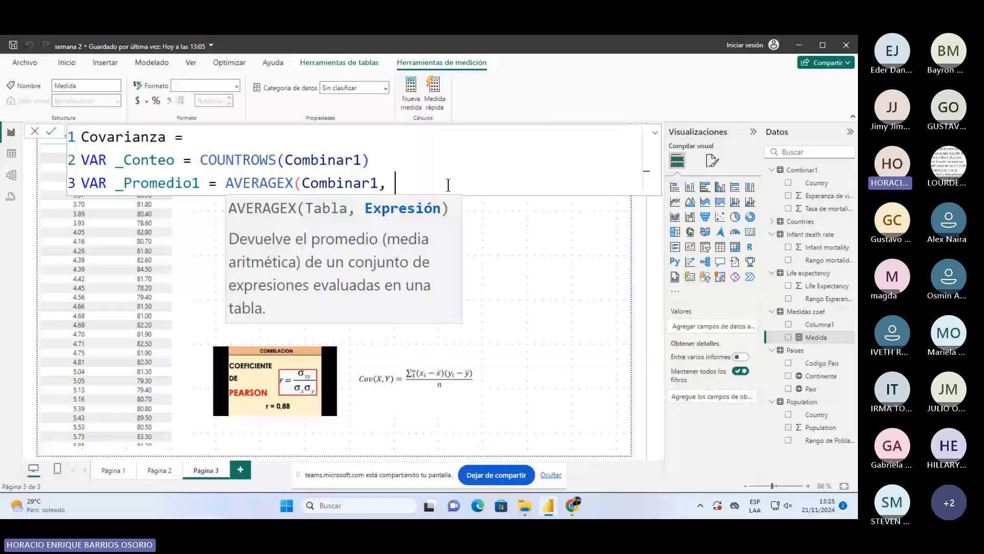
- Average Combinar1[Tasa de mortalidad infantil], close AVERAGEX, and commit the measure
text(comb)
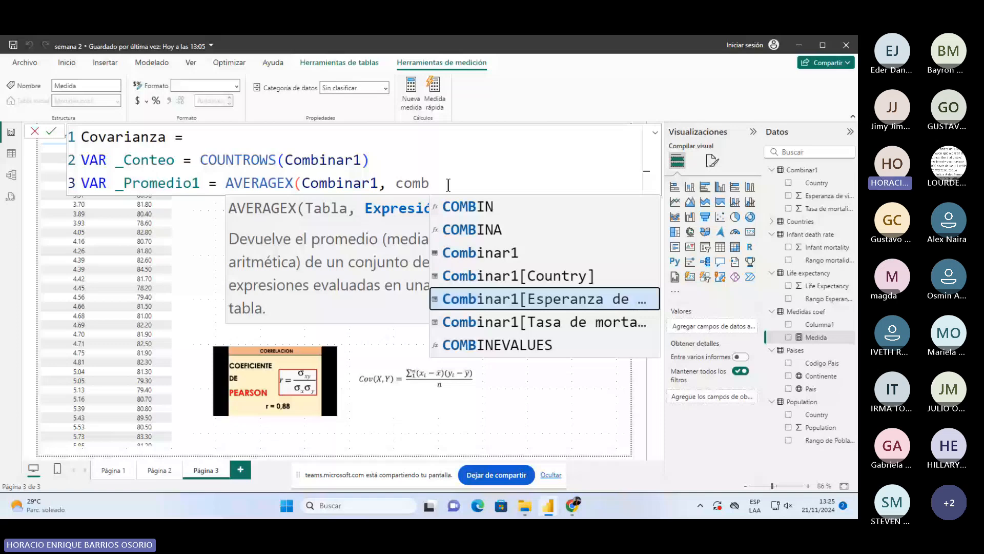
key(Down)
key(Tab)
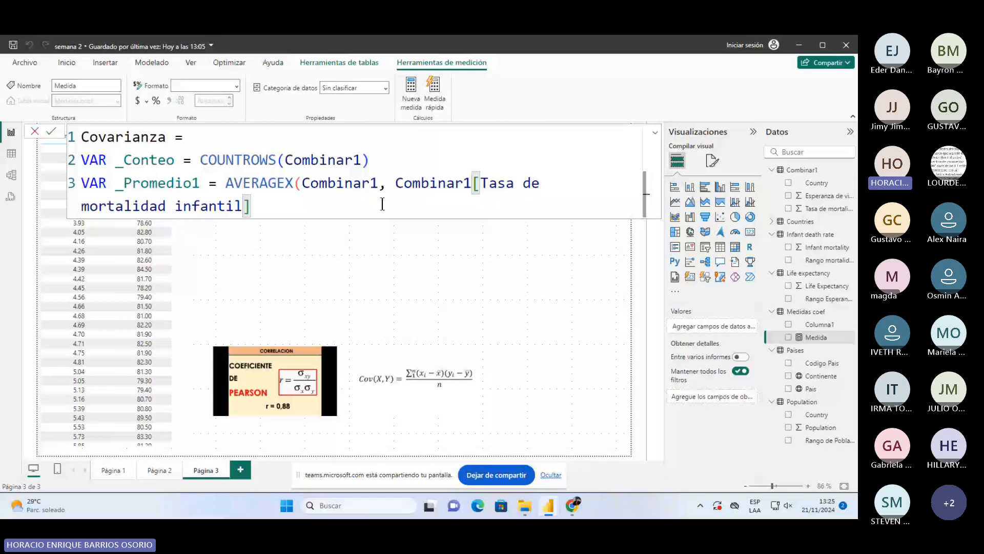
text())
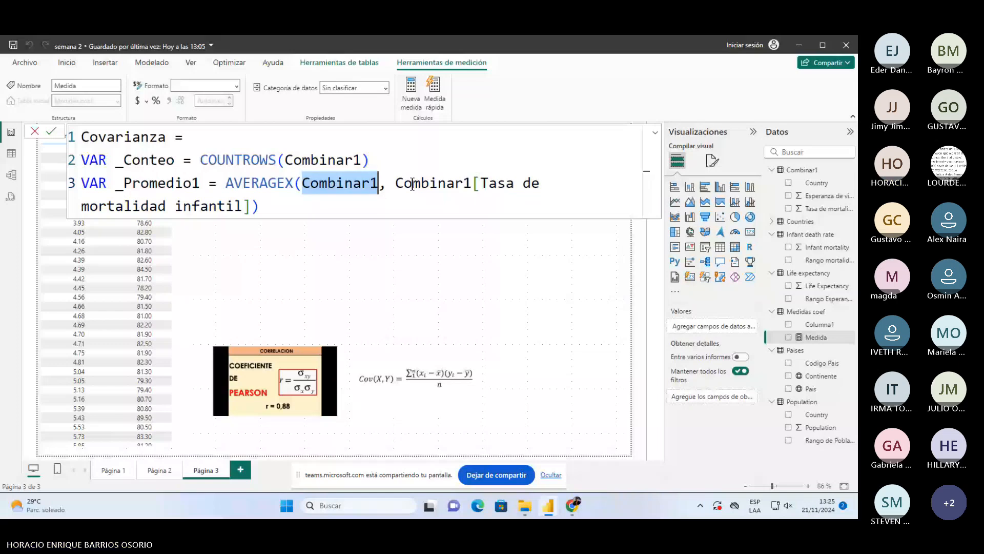
drag(404, 183, 251, 205)
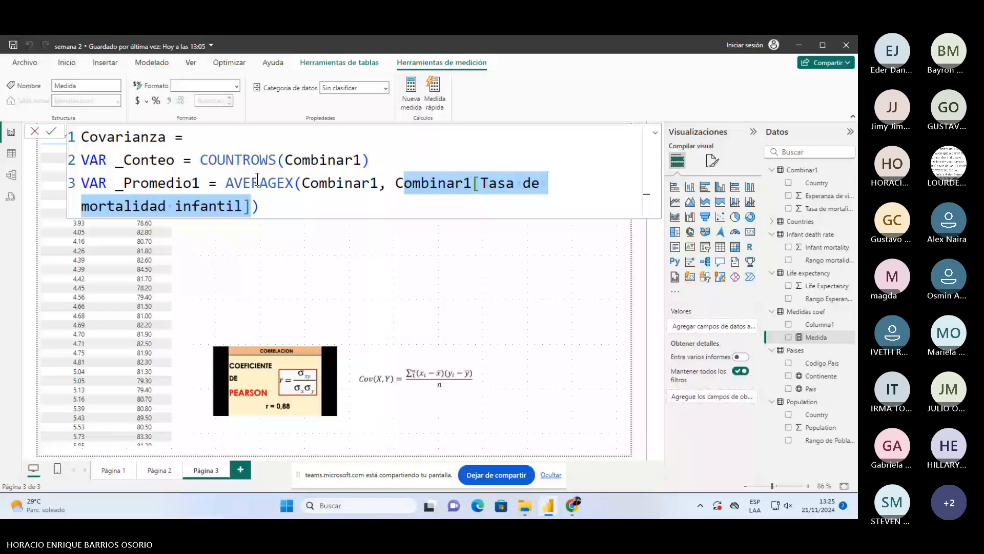
click(284, 205)
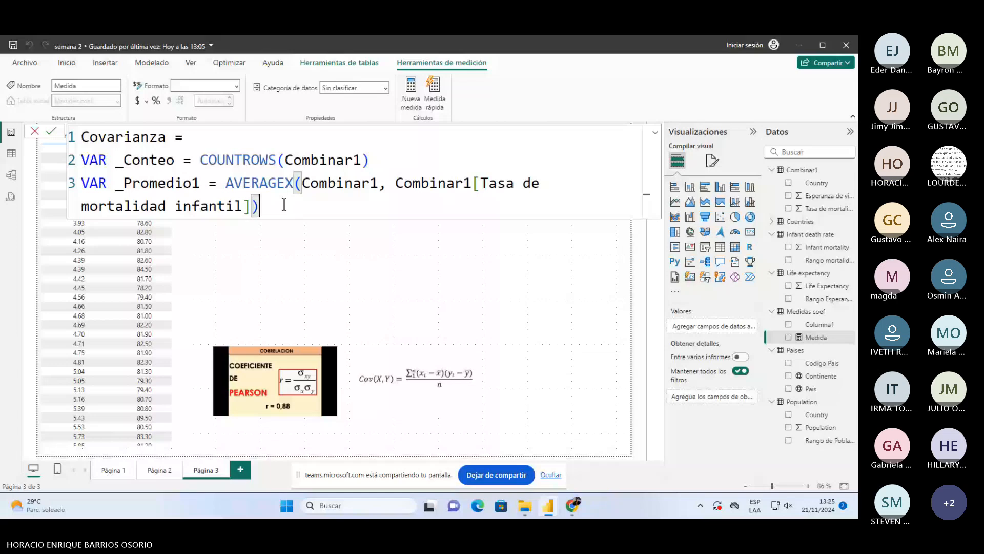
key(Return)
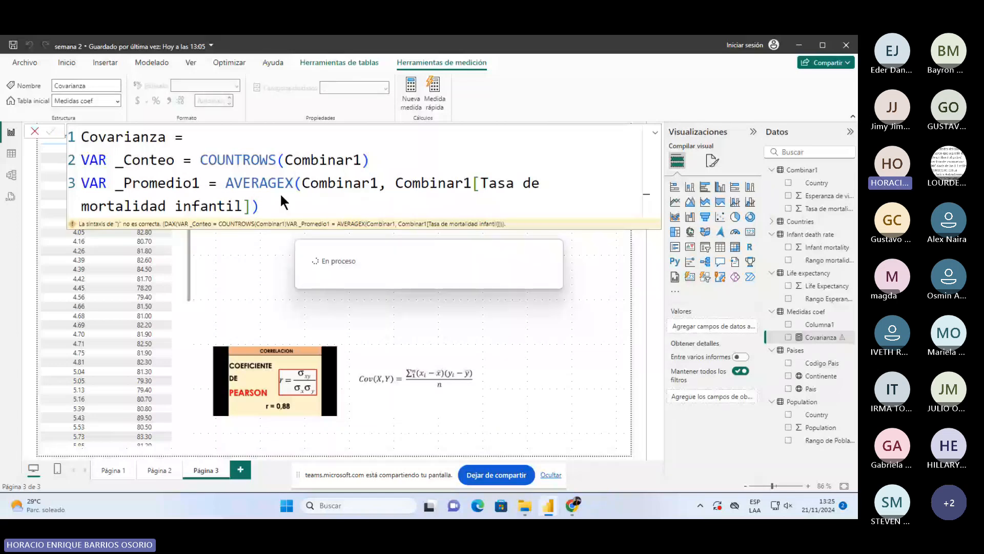
- Add VAR _Promedio2 = AVERAGEX(Combinar1, Combinar1[Esperanza de vida]) as line four, leaving an empty fifth line
click(283, 203)
key(shift+Return)
text(VAR)
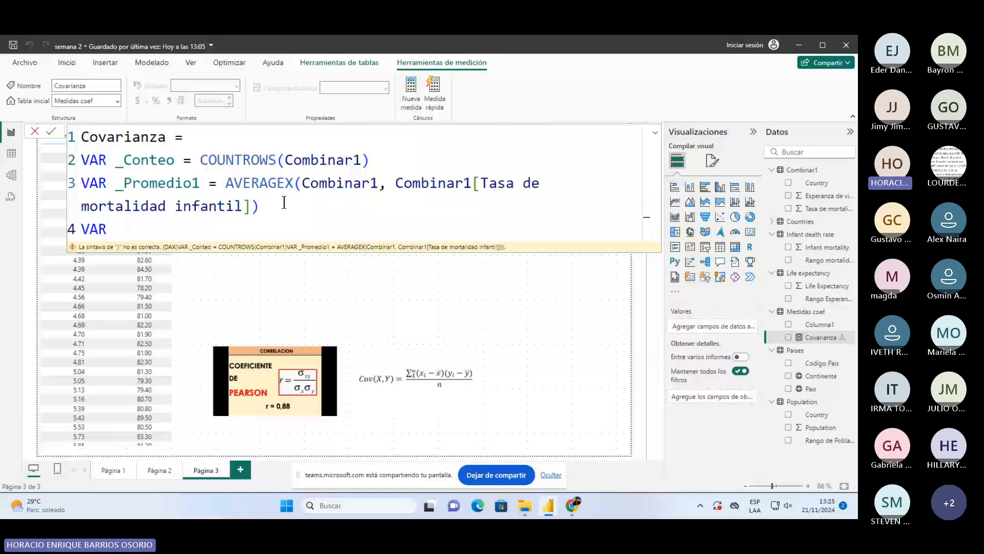
text( _Promedio2 )
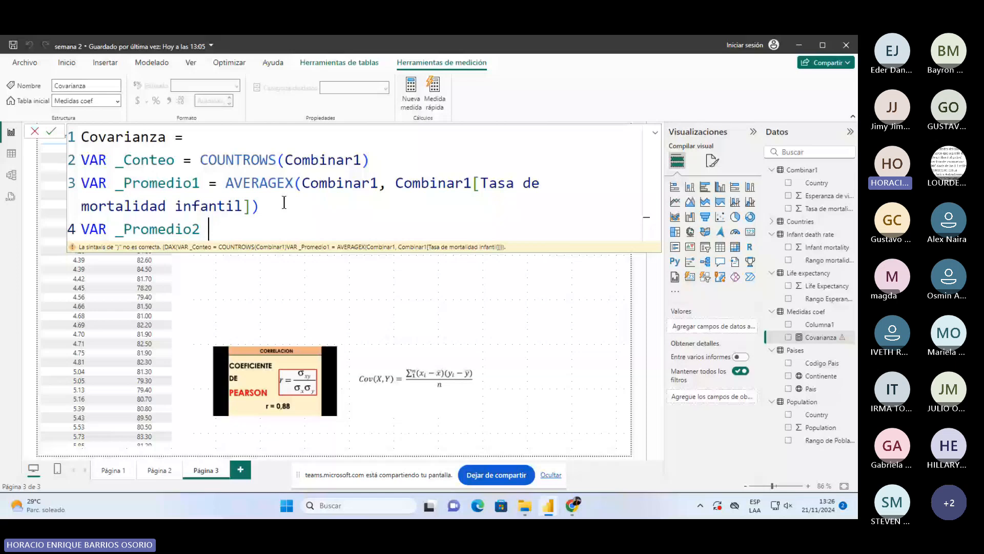
text(= AVERAGEX()
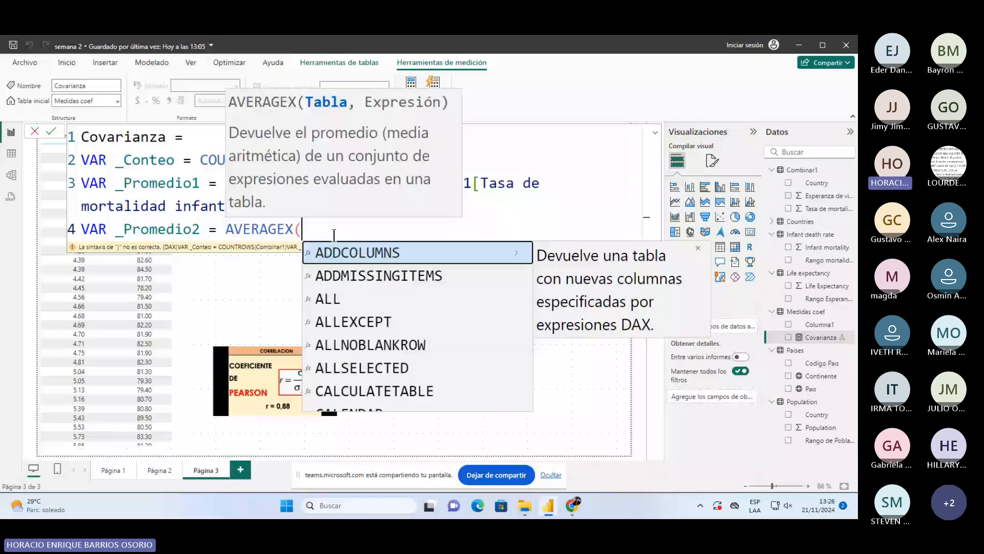
text(Combinar1,)
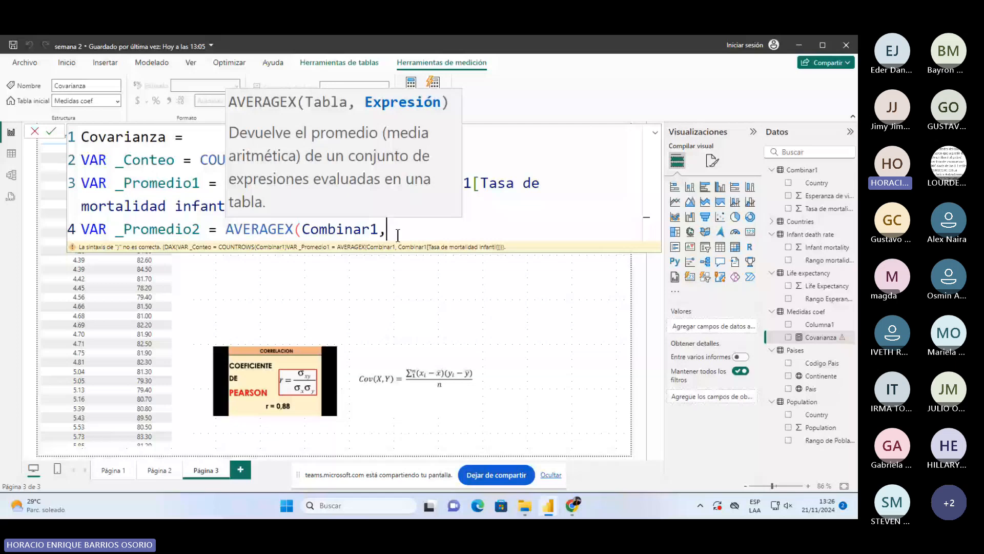
text( co)
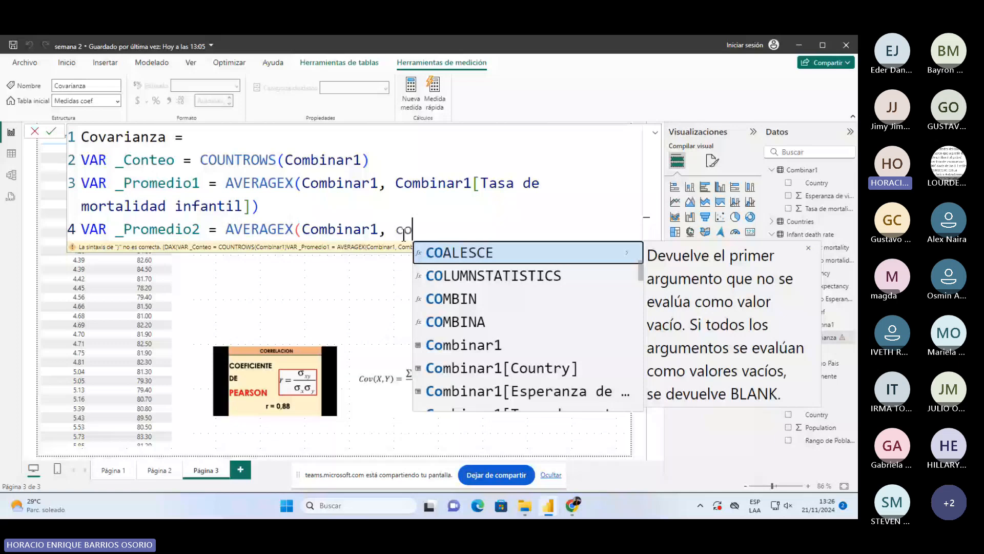
text(m)
key(Down)
key(Down)
key(Down)
key(Down)
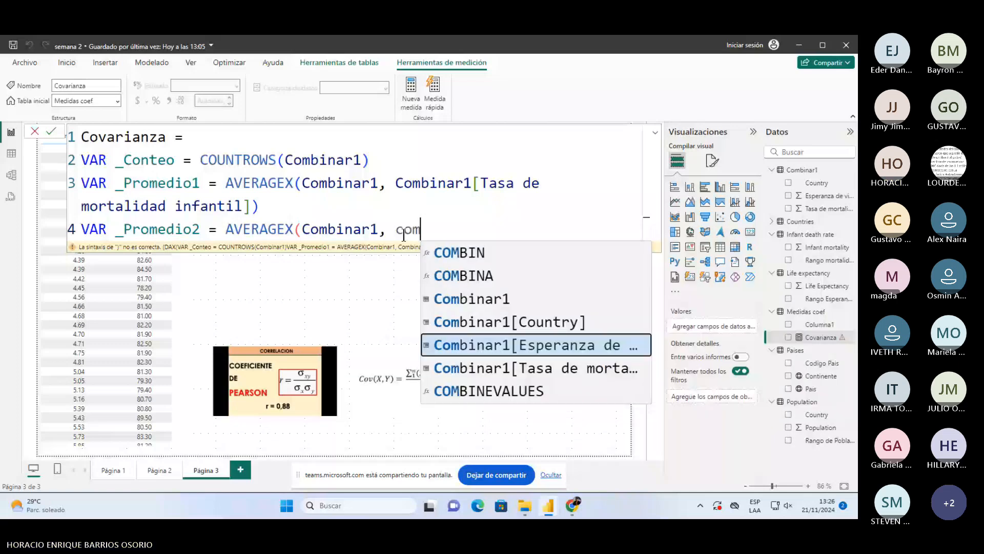
key(Tab)
text())
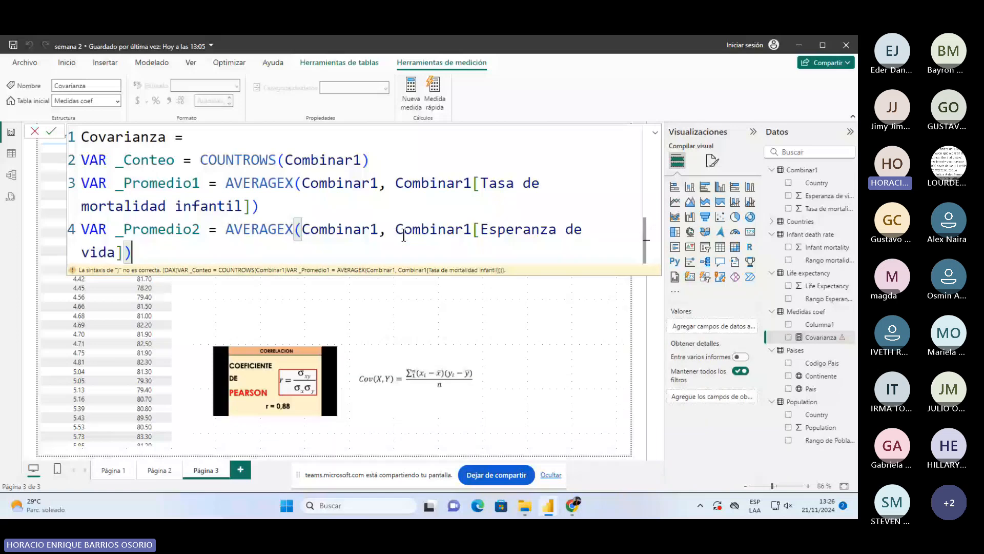
key(shift+Return)
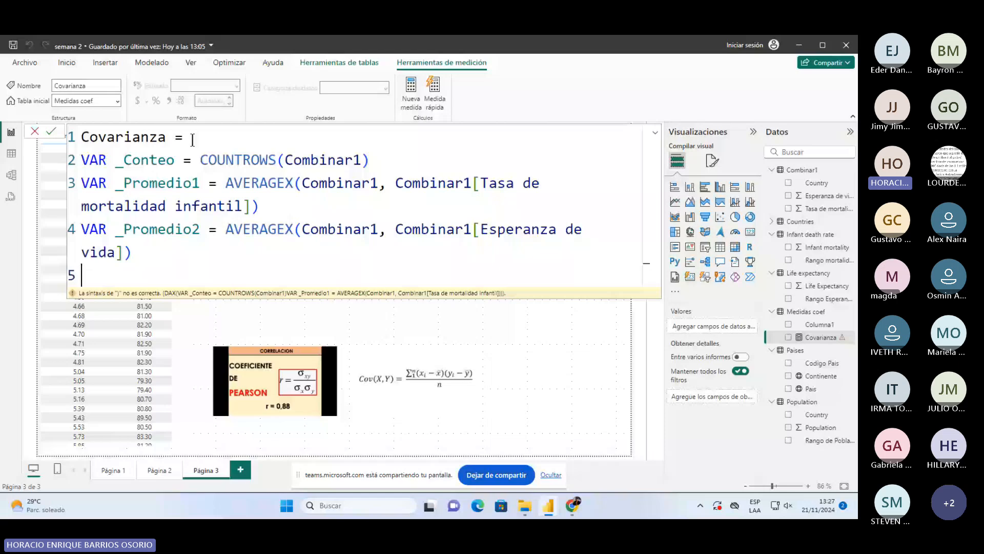
- Declare VAR _TablaIntermedia = followed by ADDCOLUMNS(Combinar1, "Covarianza", on the next line
text(VA)
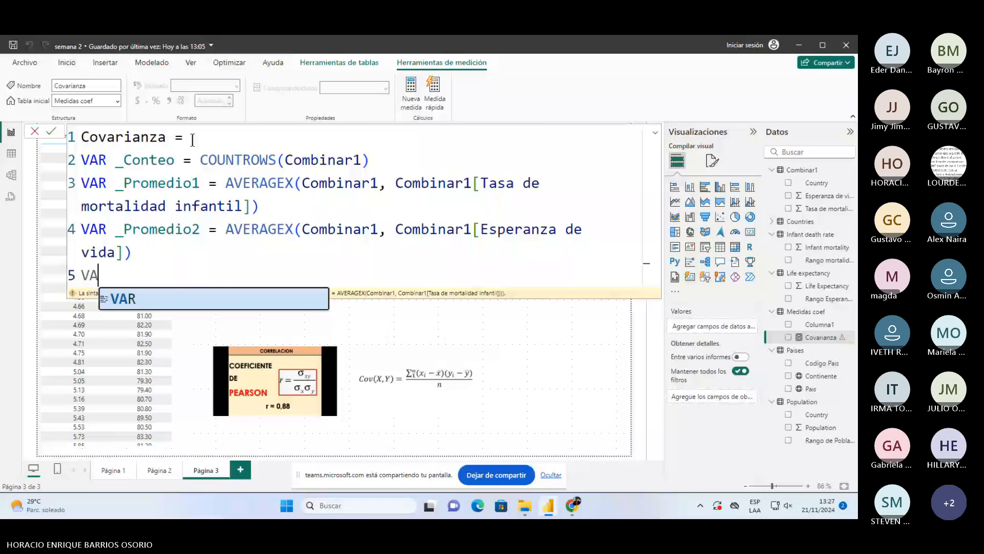
text(R _TablaIntermedia =)
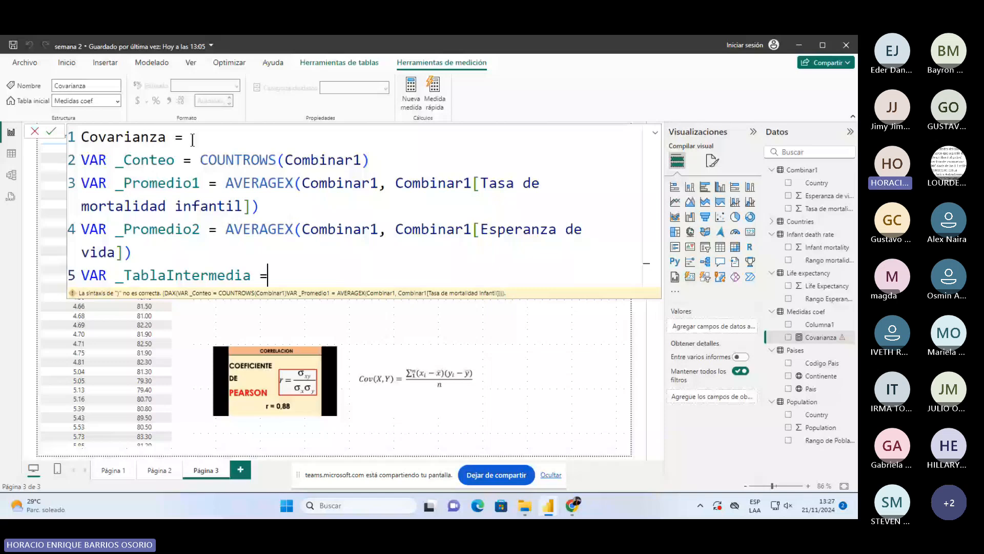
key(shift+Return)
text(addc)
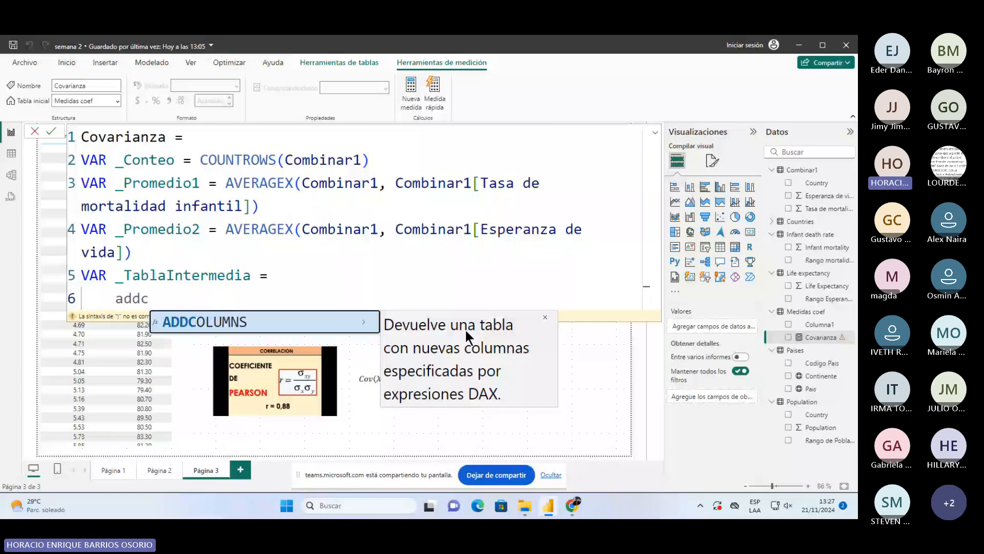
key(Tab)
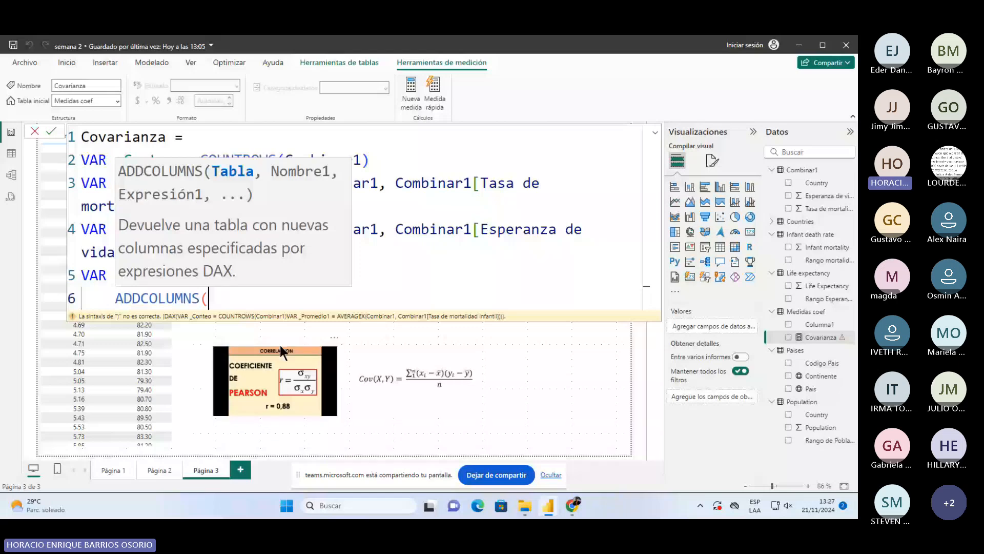
text(Combinar1,)
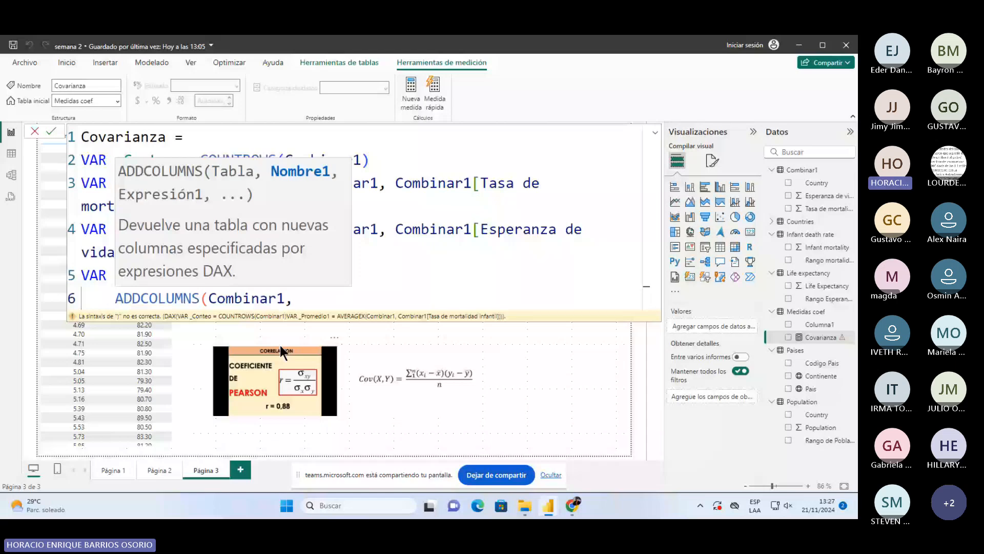
text( "Covarianza")
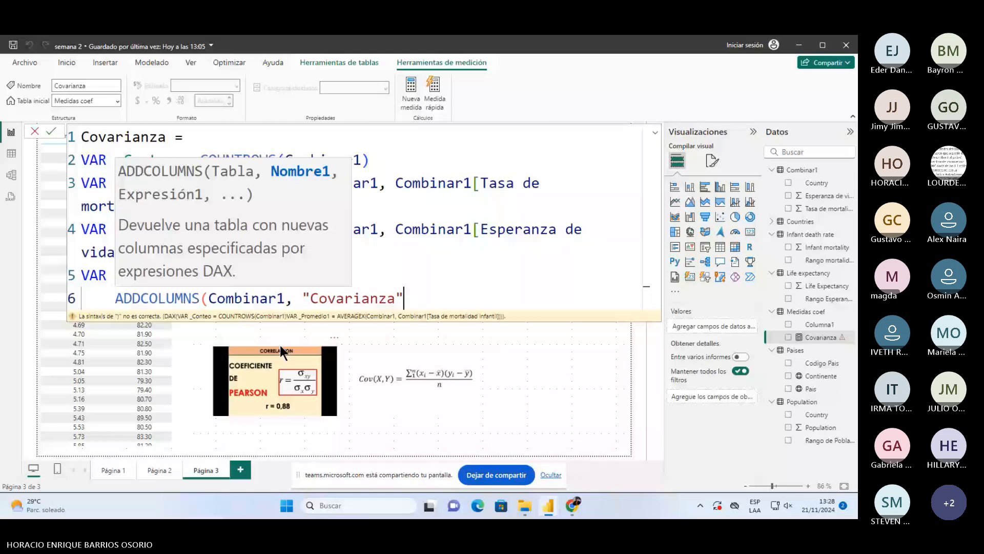
text(,)
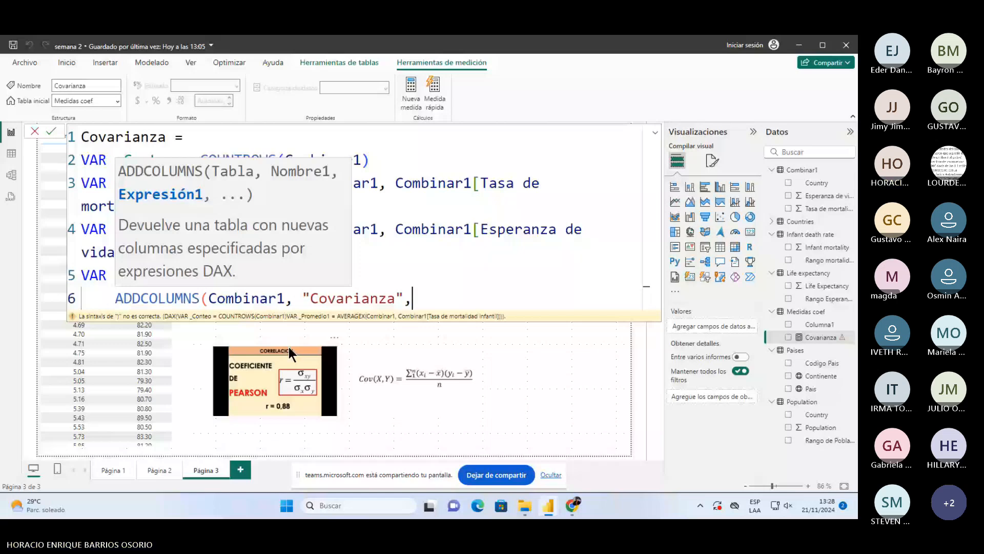
key(shift+Return)
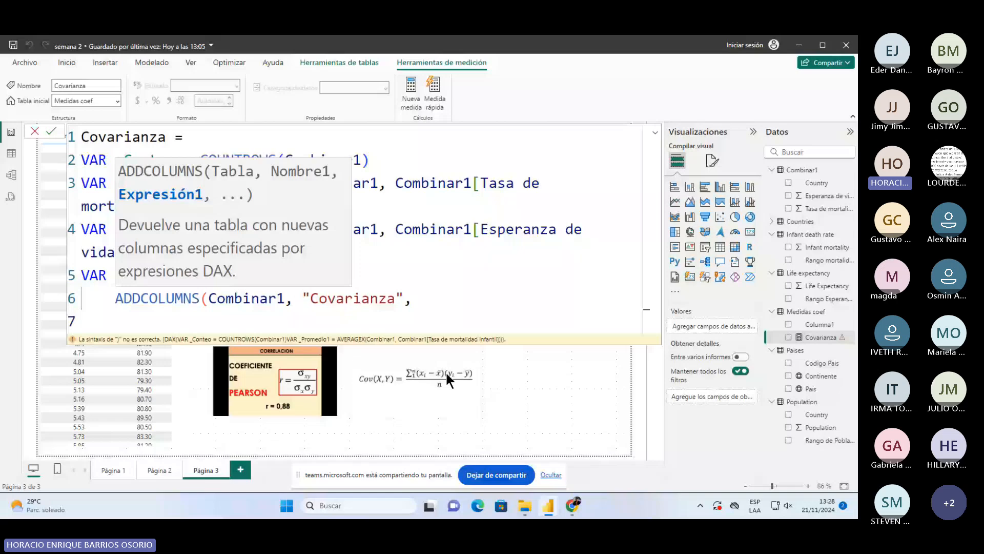
- Begin DIVIDE( with the Combinar1[Tasa de mortalidad infantil] column
text(/)
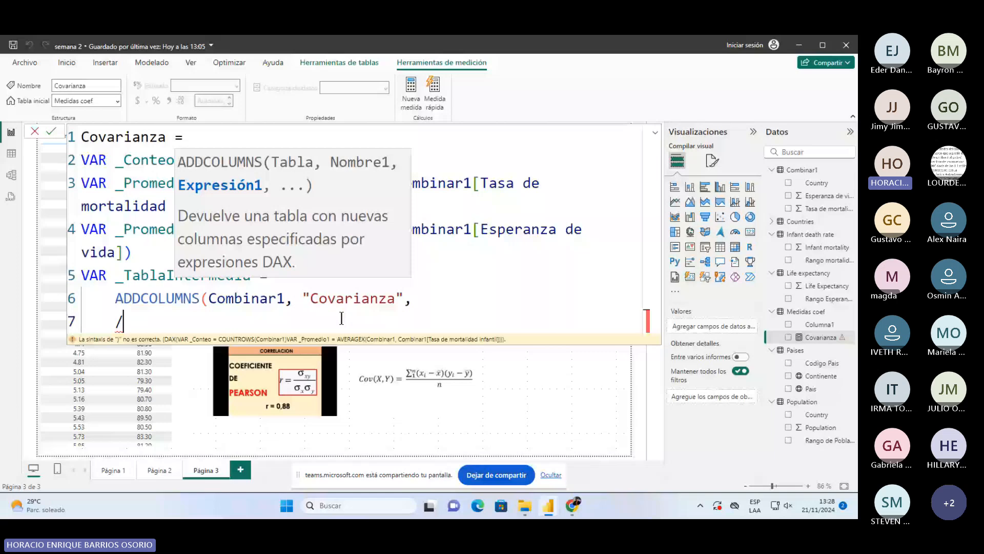
key(BackSpace)
text(DIVIDE()
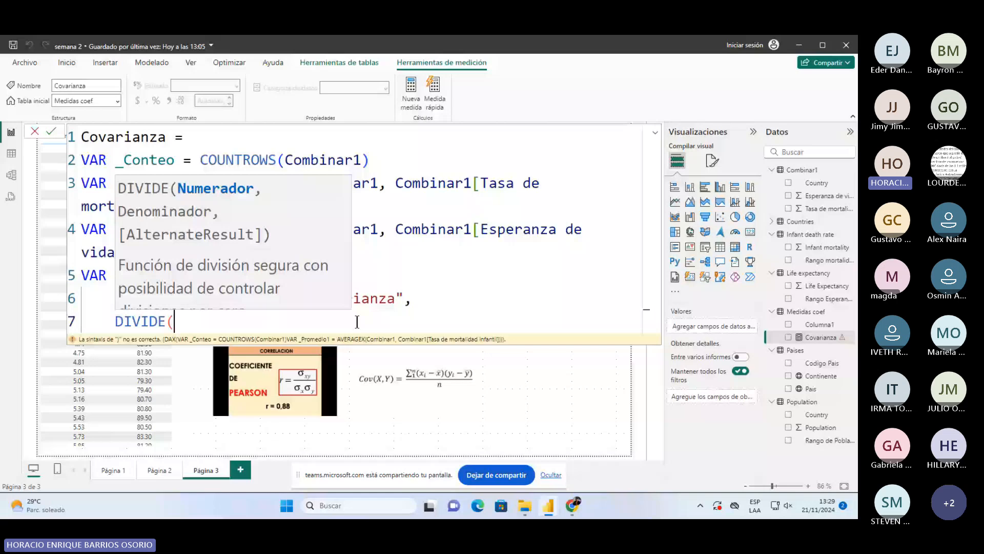
text(combina)
key(Down)
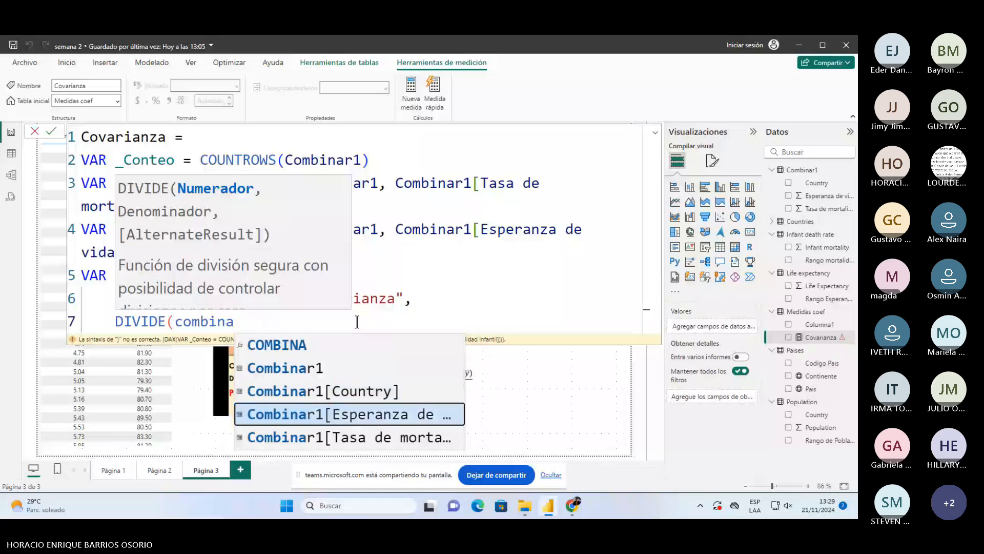
key(Down)
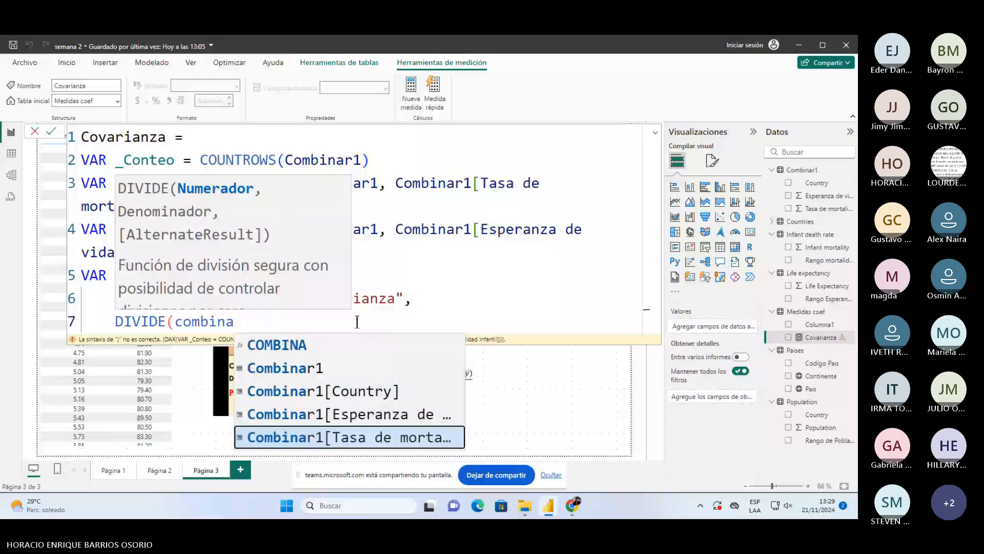
key(Tab)
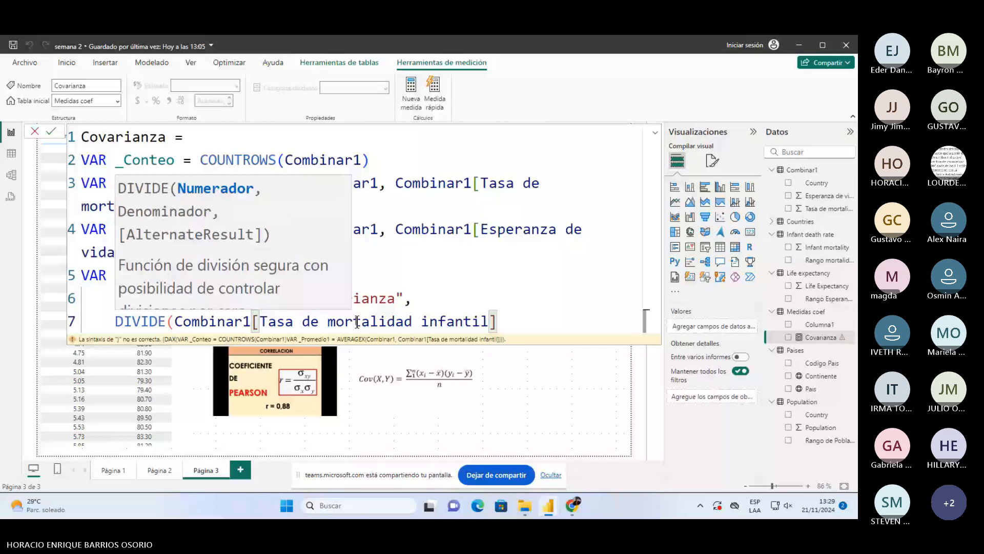
- Complete the first deviation (Combinar1[Tasa de mortalidad infantil] - _Promedio1) followed by *
text(-)
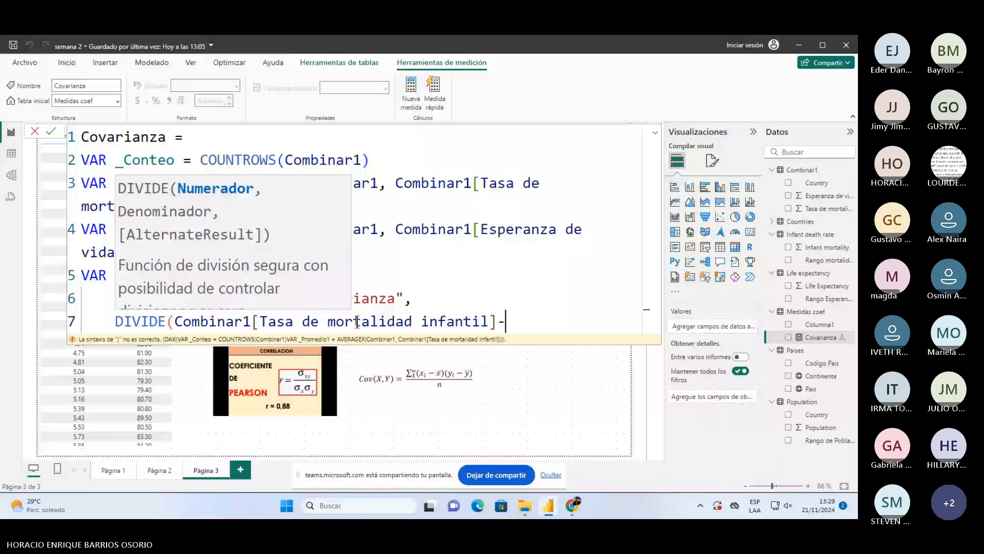
key(BackSpace)
text(- )
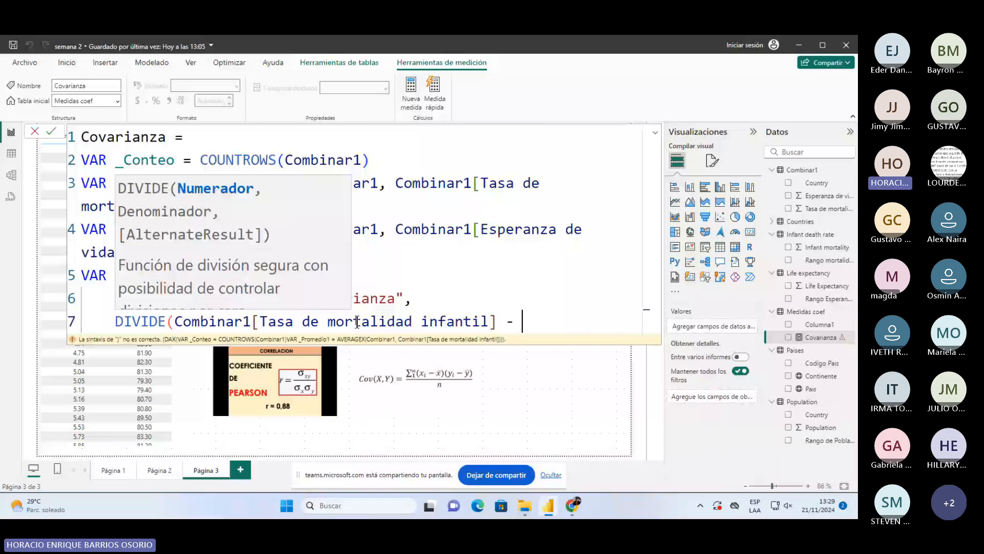
text(_)
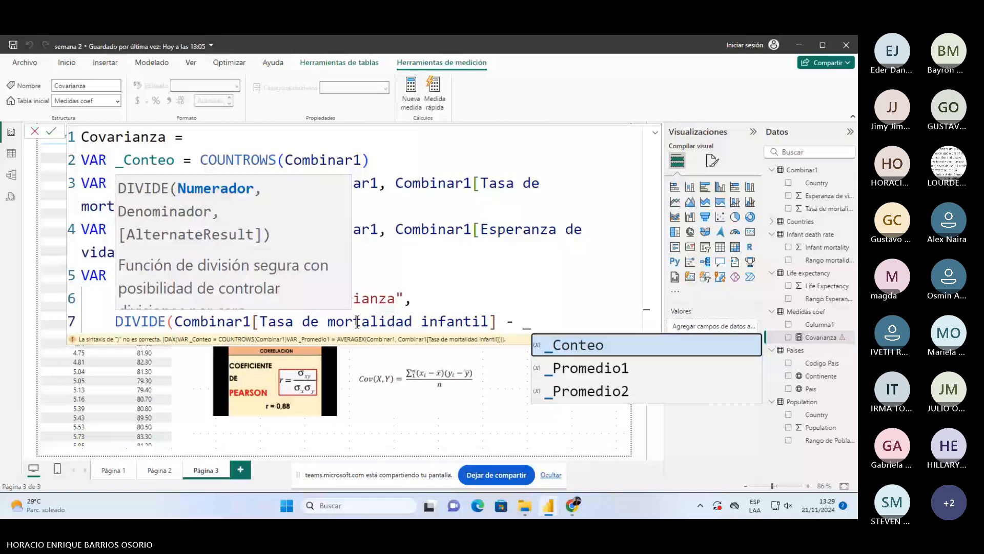
key(Down)
key(Tab)
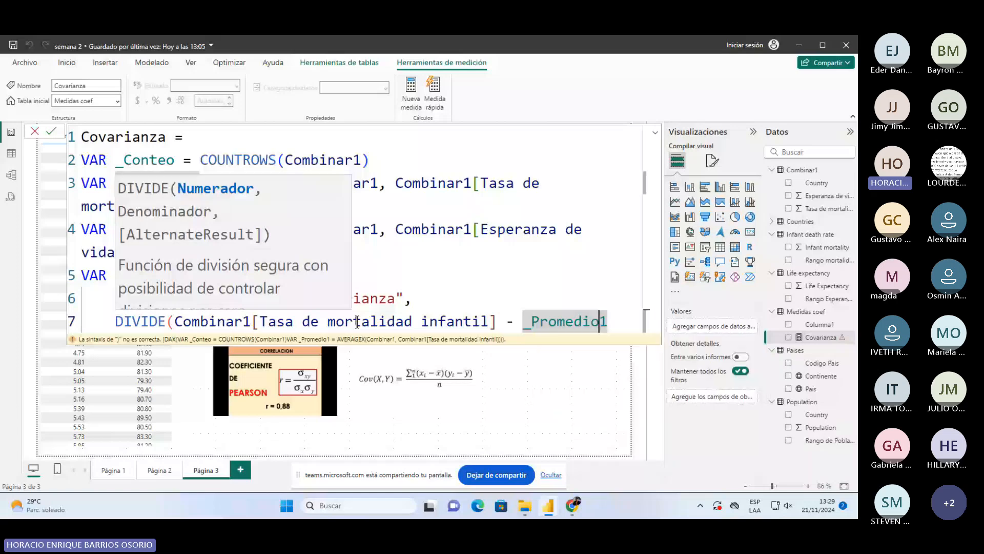
key(Left)
key(Left)
key(Left)
key(Left)
key(Left)
key(Left)
key(Left)
key(Left)
key(Left)
key(Left)
key(Left)
key(Left)
key(Left)
key(Left)
key(Left)
key(Left)
key(Left)
key(Left)
key(Left)
key(Left)
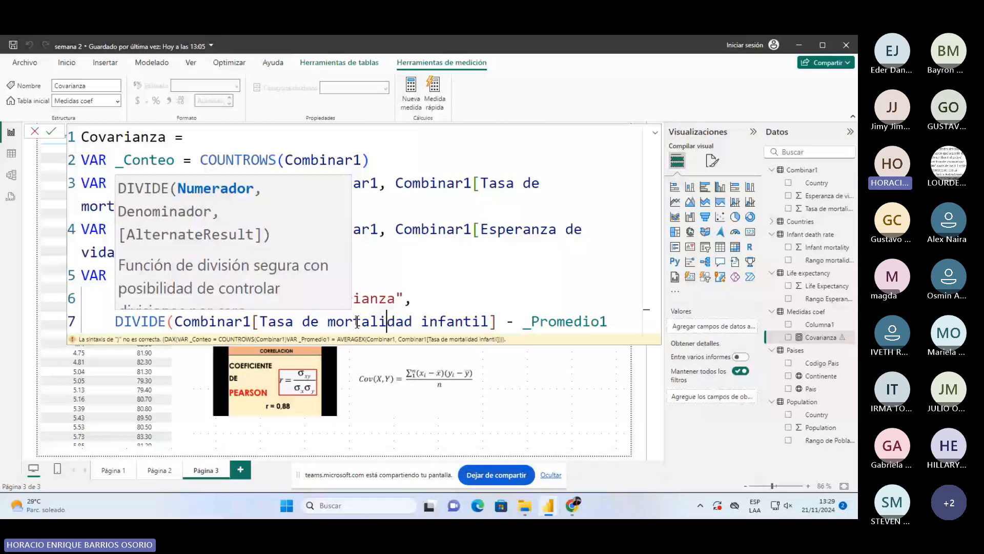
key(Left)
key(Left)
key(Left)
key(Left)
key(Left)
key(Left)
key(Left)
key(Left)
key(Left)
key(Left)
key(Left)
key(Left)
key(Left)
key(Left)
key(Left)
key(Left)
key(Left)
key(Left)
key(Left)
key(Left)
text(()
key(End)
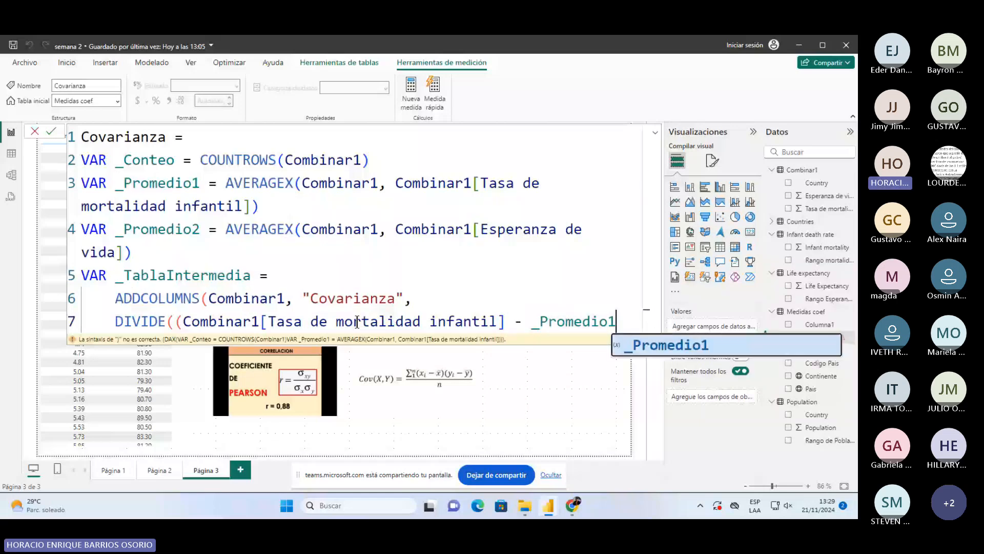
text())
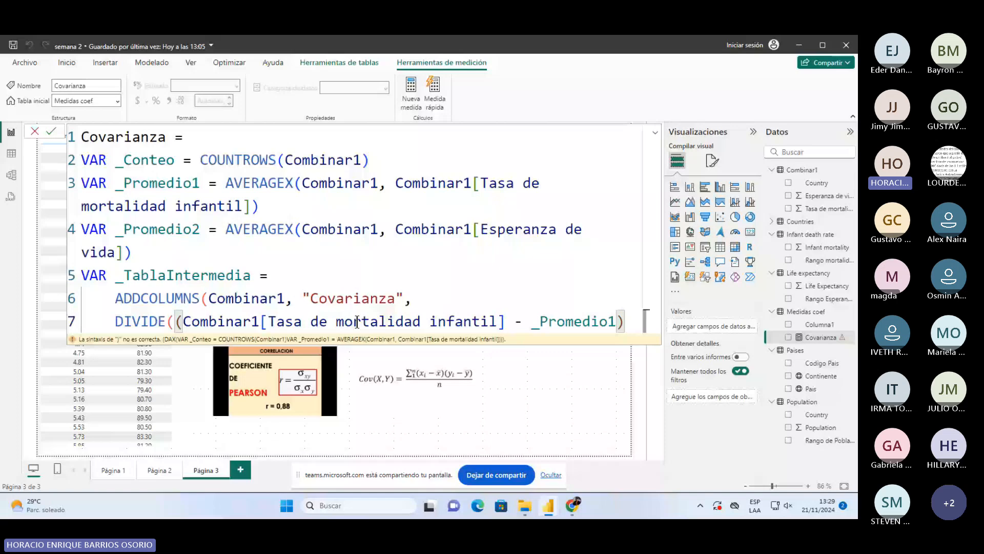
text(*)
- Add the second deviation (Combinar1[Esperanza de vida] - _Promedio2) on a new line
key(shift+Return)
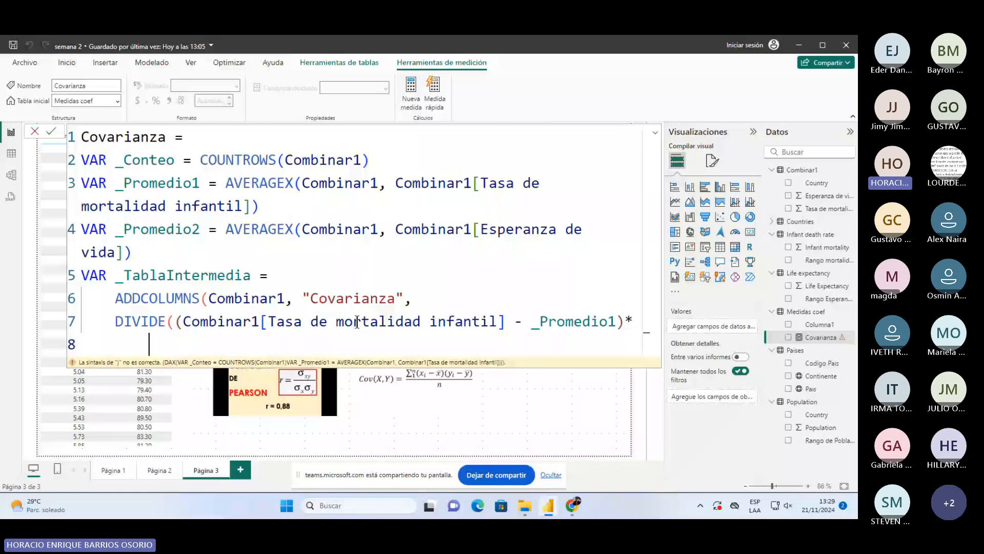
text(()
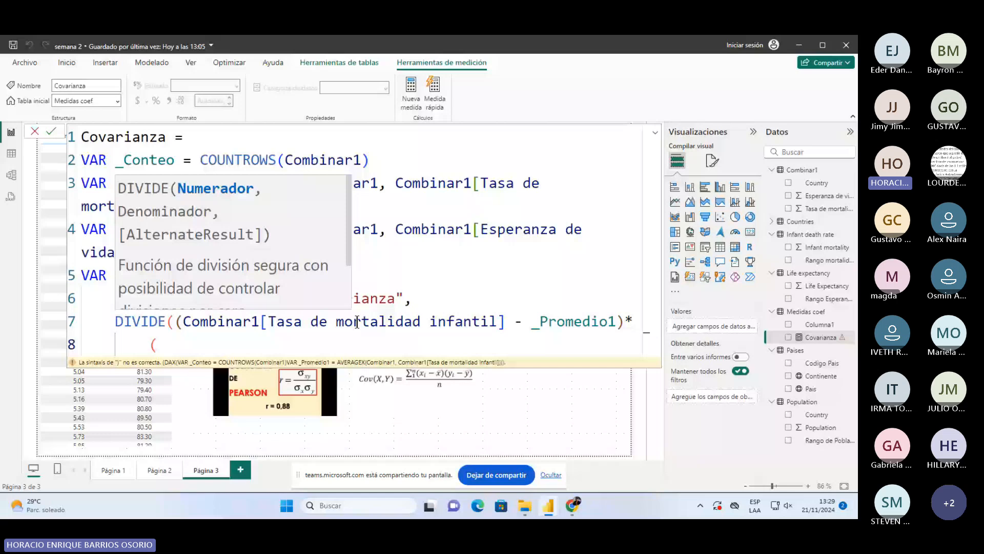
text(comb)
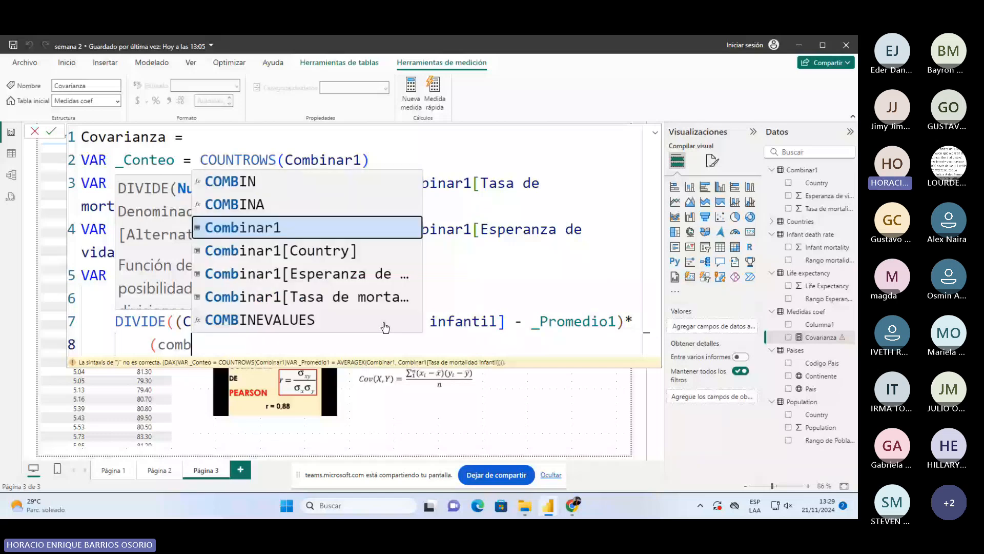
key(Down)
key(Down)
key(Tab)
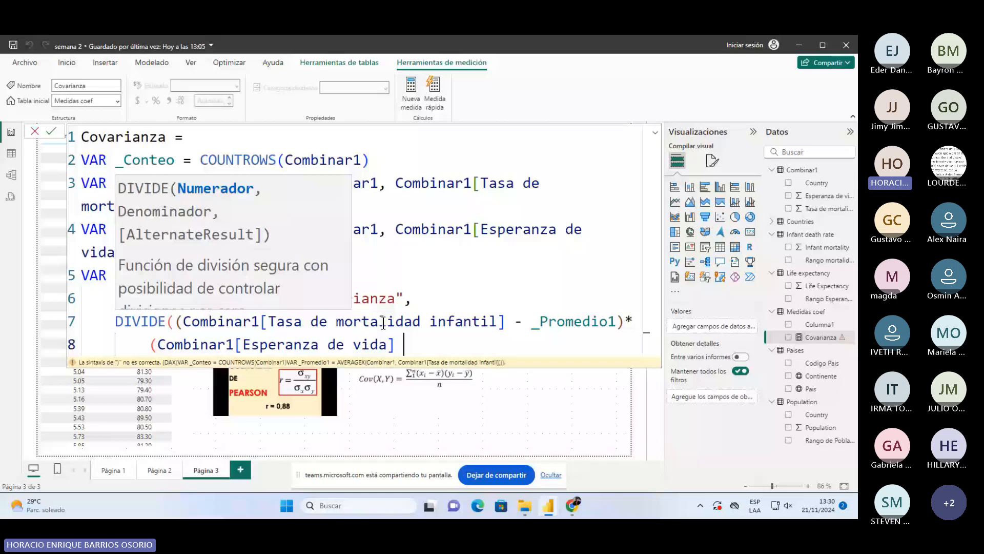
text(- _)
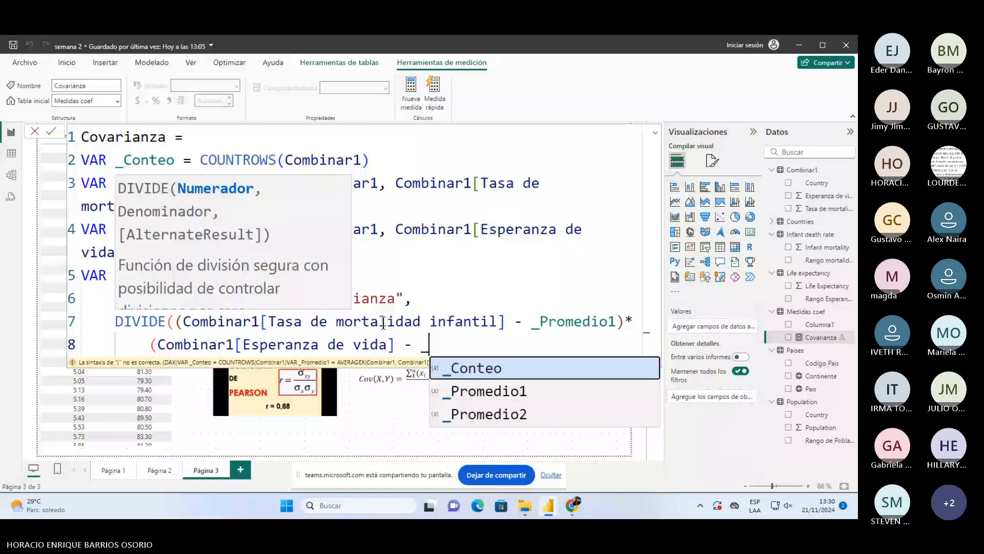
key(Down)
key(Down)
key(Tab)
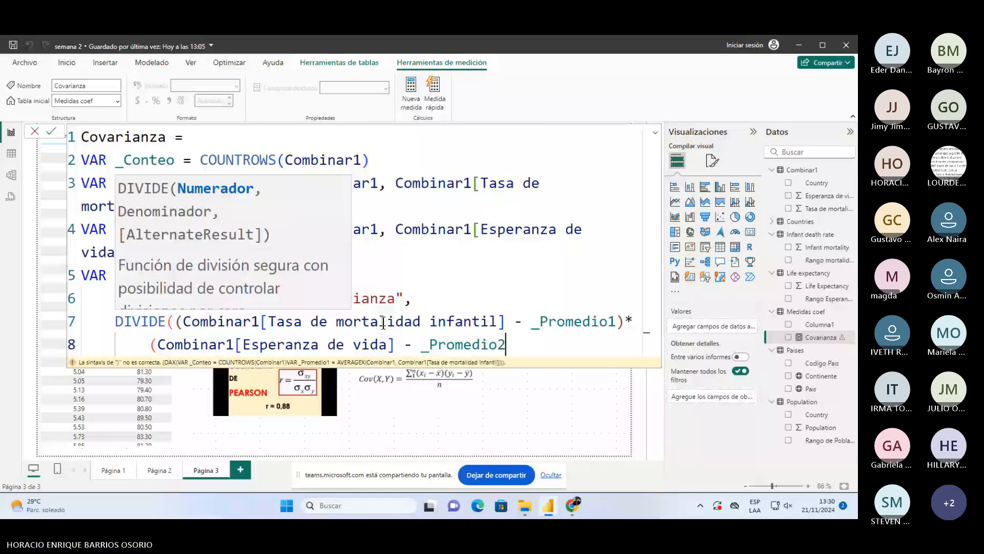
text())
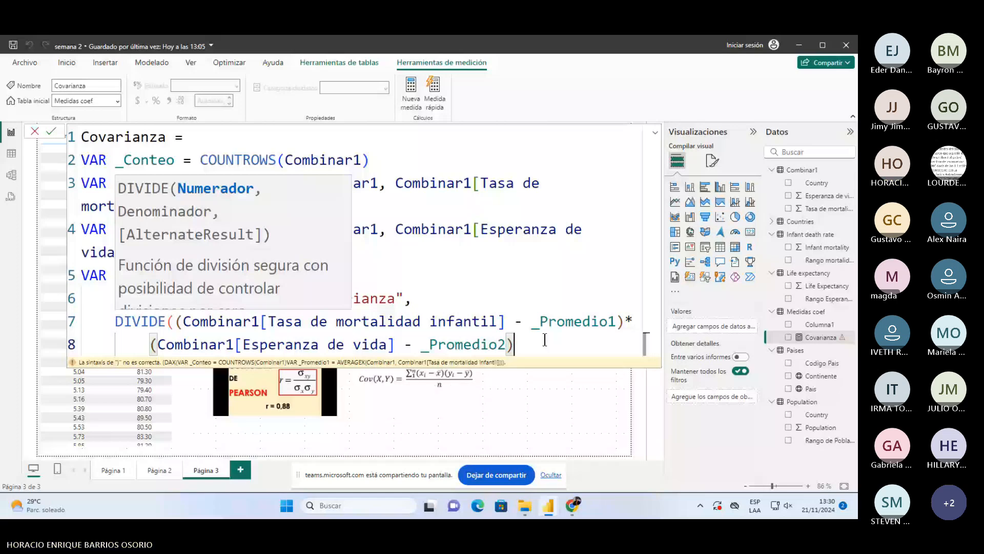
text(,)
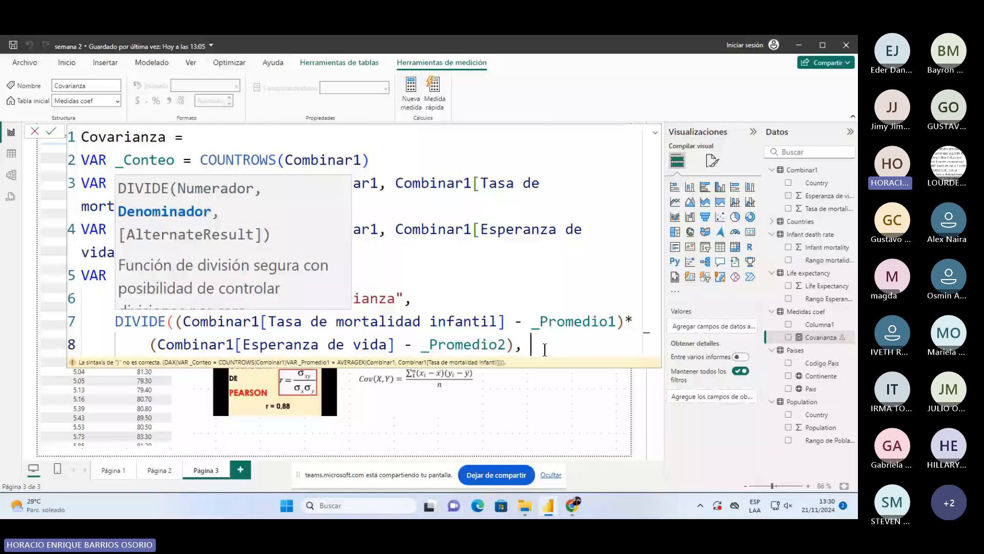
- Divide by _Conteo, then close DIVIDE and ADDCOLUMNS on a separate line
key(shift+Return)
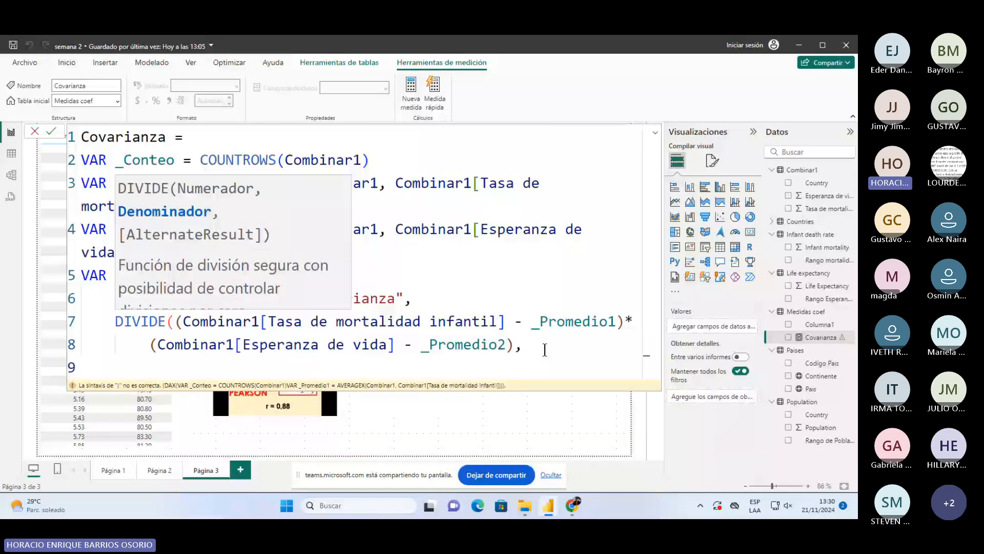
text(_Conteo)
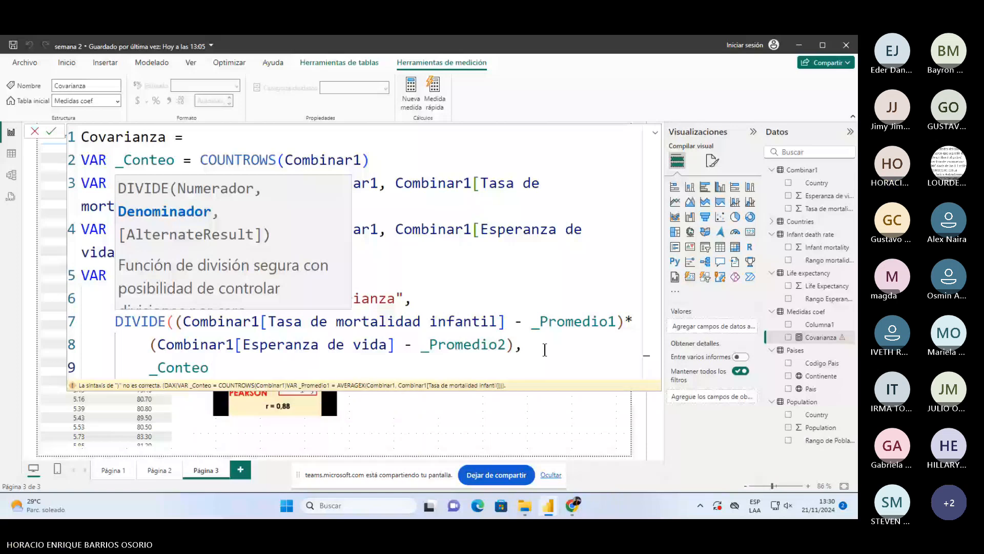
text(,)
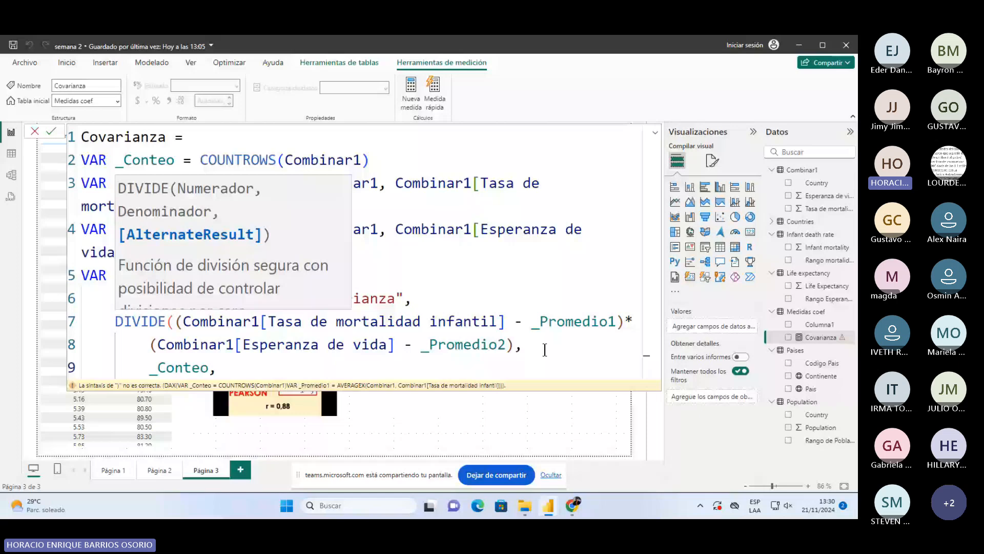
key(BackSpace)
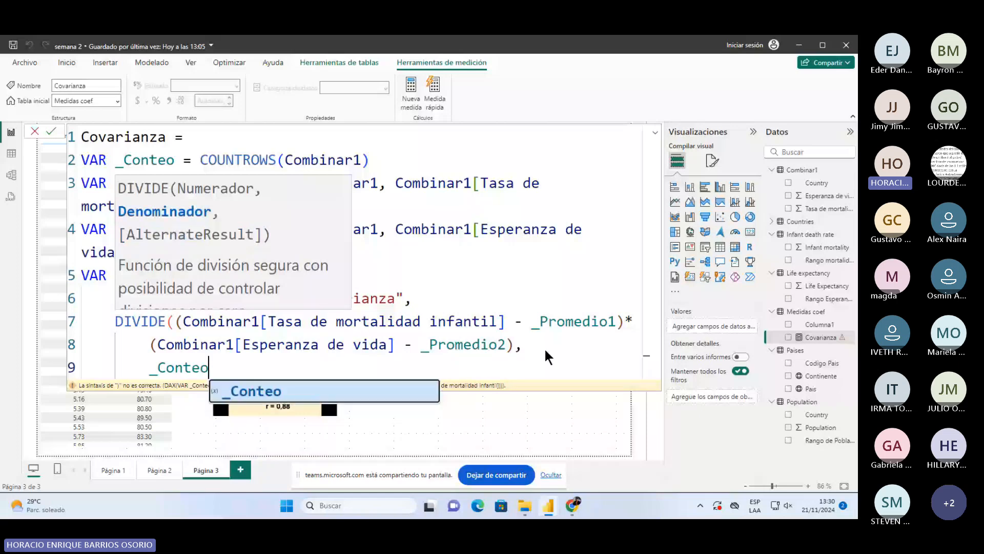
text())
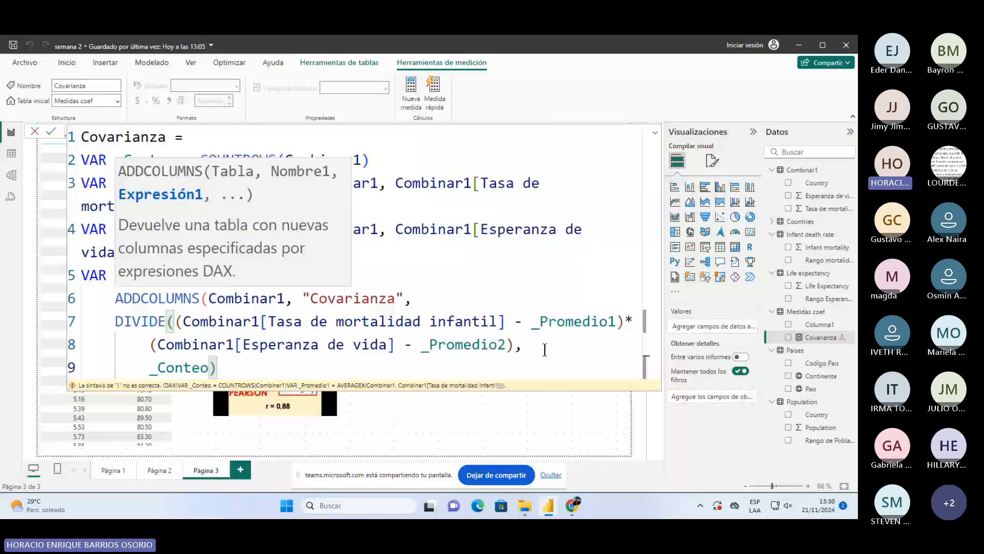
key(shift+Return)
text())
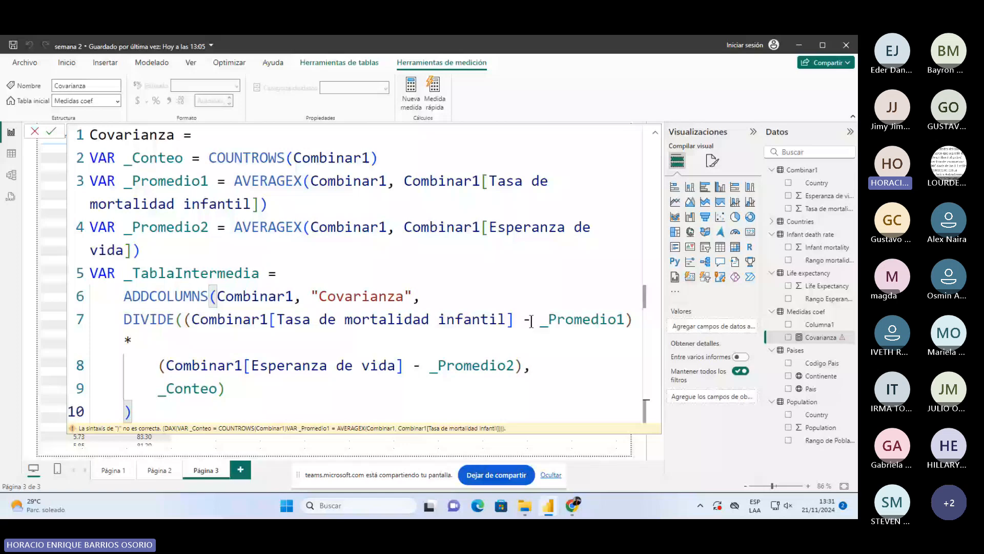
- Point out the deviation terms on lines 7 and 8, then insert an empty line 11
double_click(619, 319)
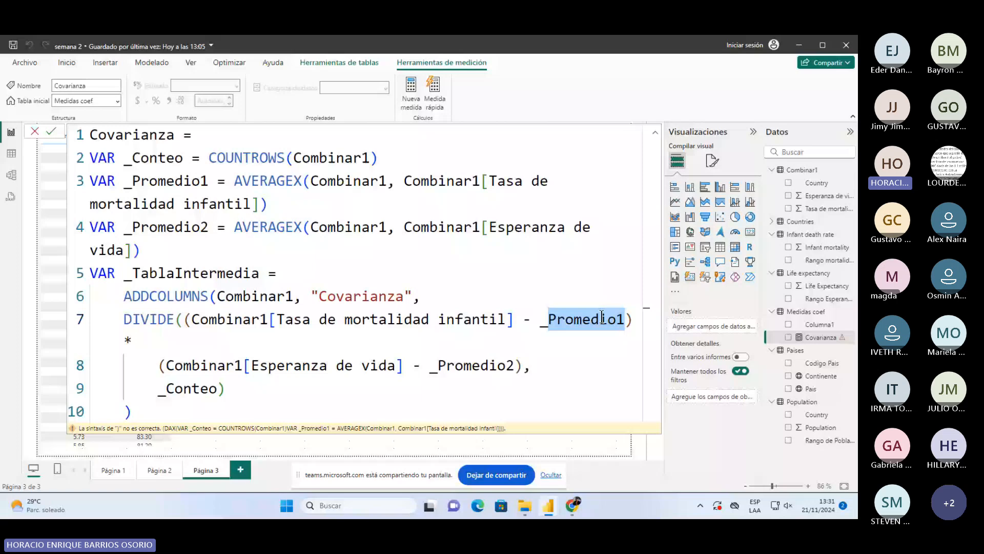
drag(200, 319, 498, 319)
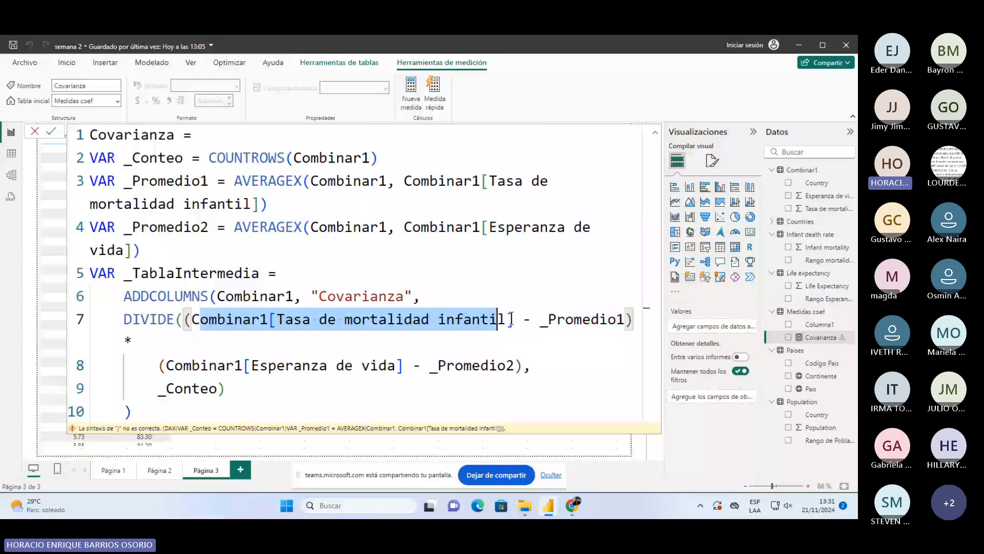
drag(166, 365, 514, 365)
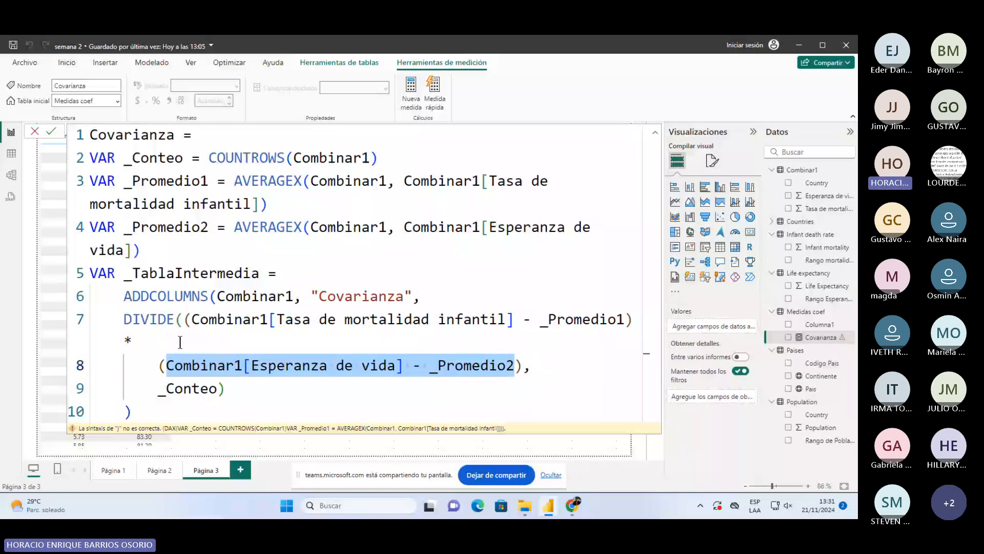
click(162, 385)
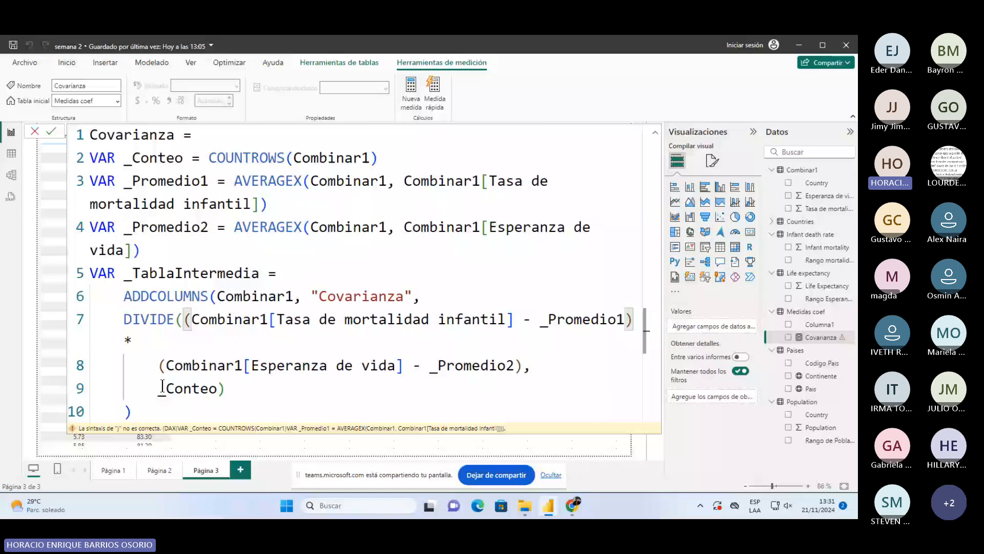
key(Down)
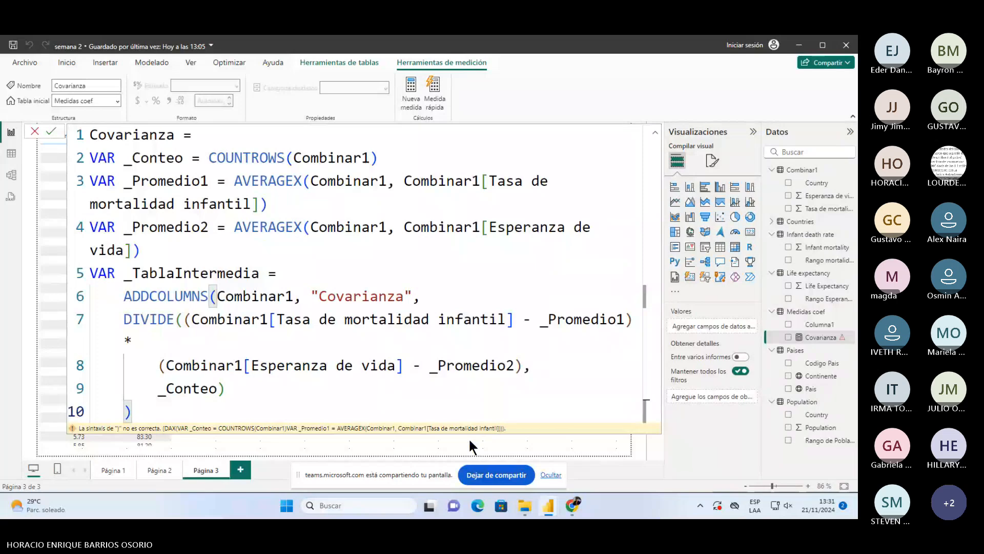
key(Return)
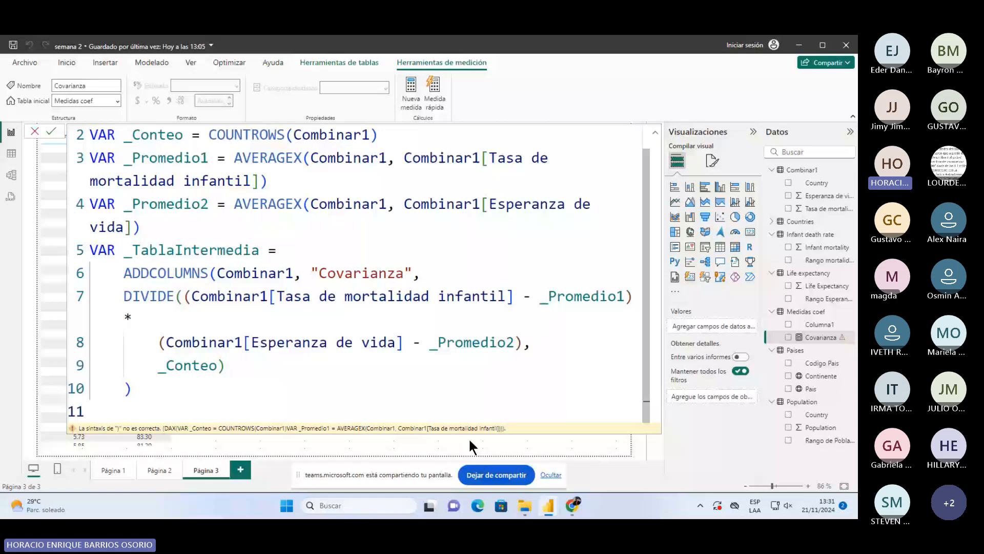
- Write RETURN SUMX(_TablaIntermedia,[Covarianza]) on line 11
key(Tab)
text(r)
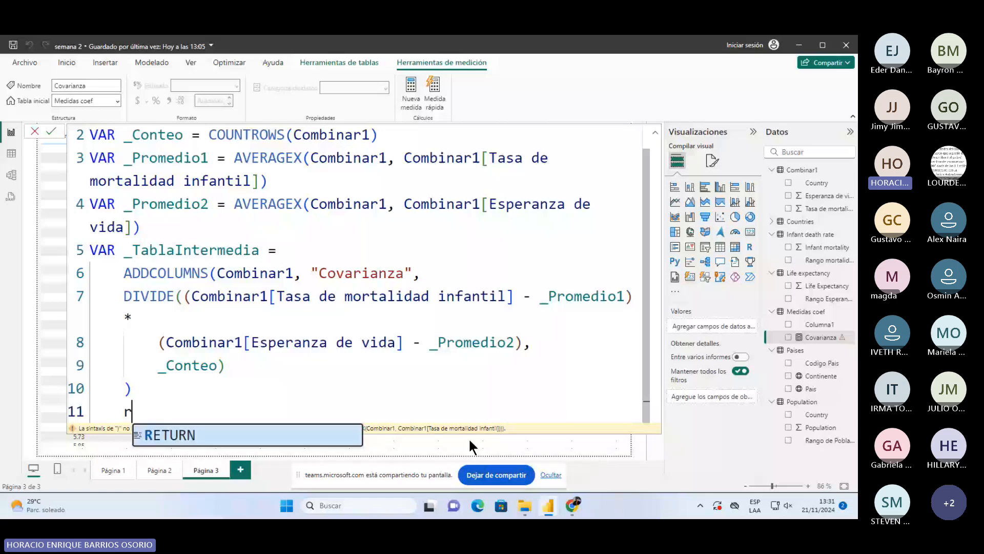
key(Tab)
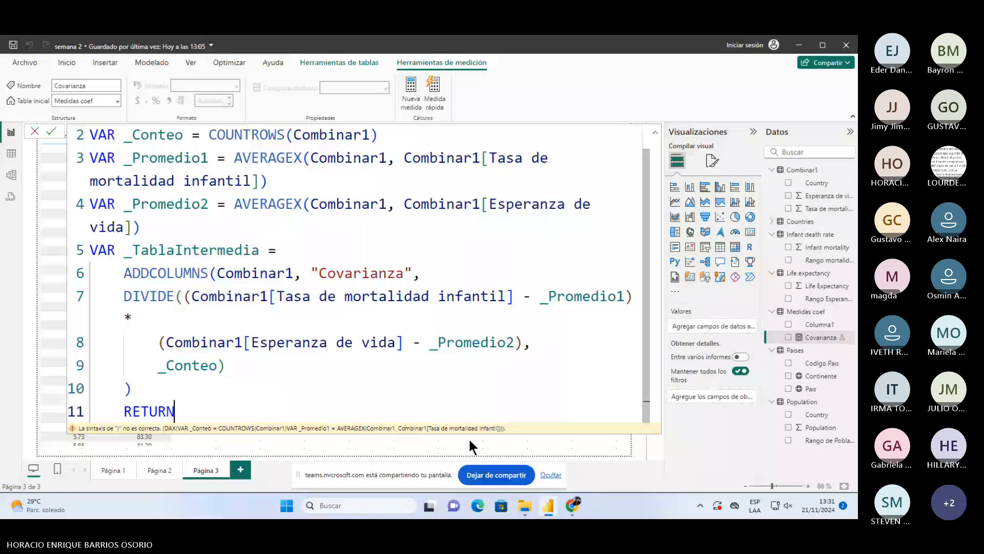
key(shift+Tab)
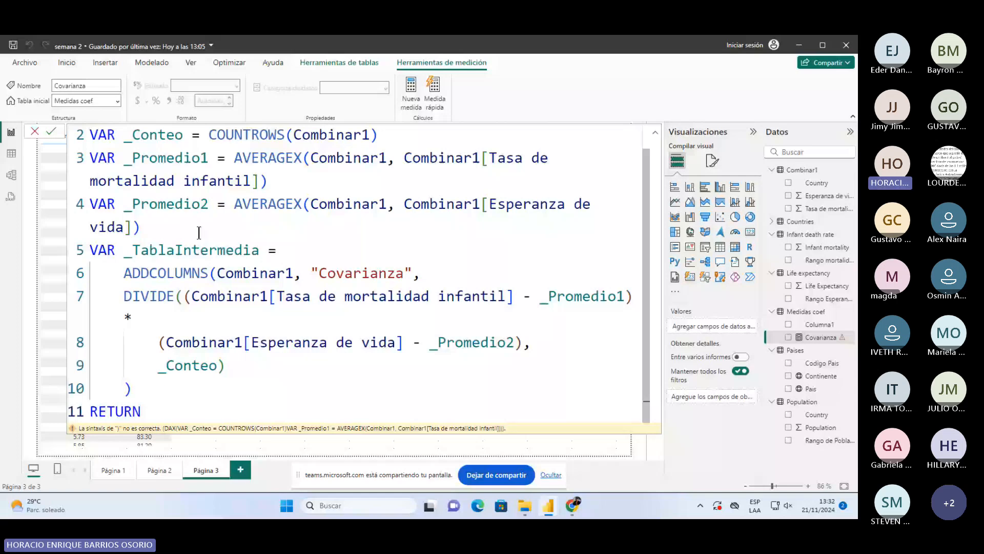
text(sum)
key(BackSpace)
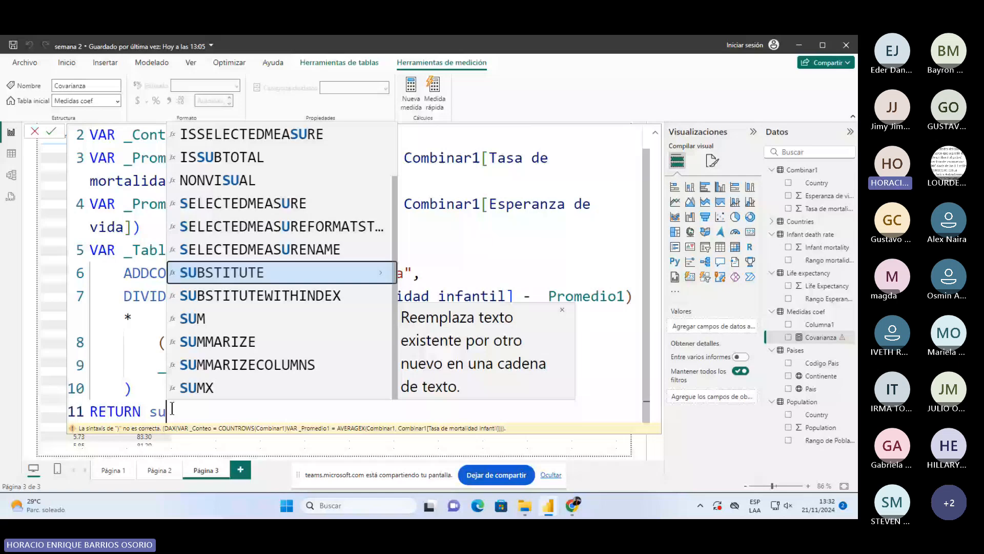
text(mx)
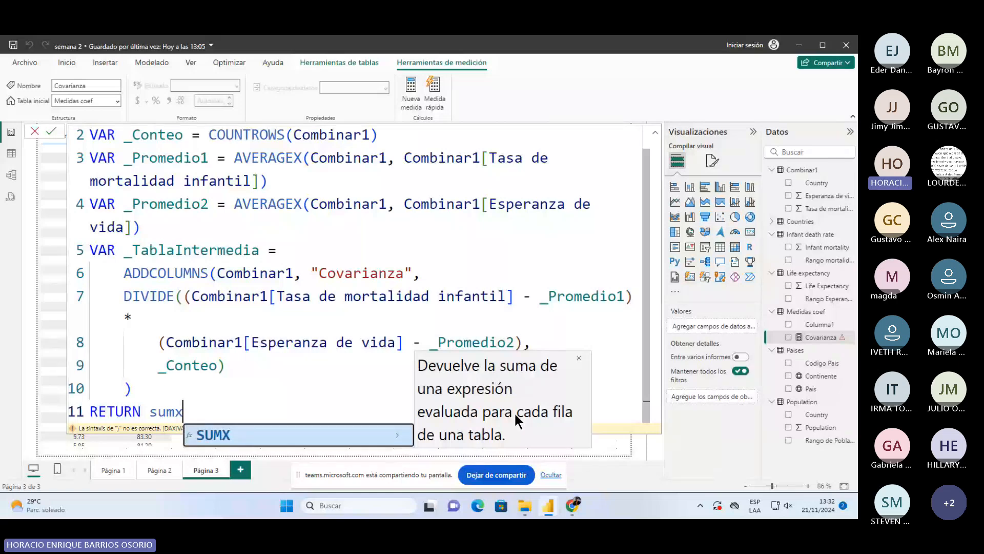
key(Tab)
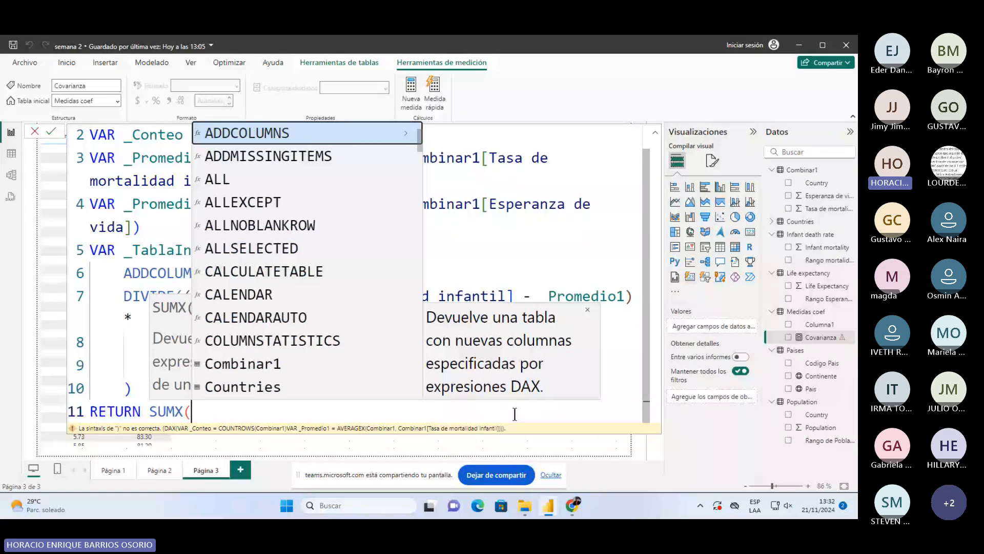
text(tabla)
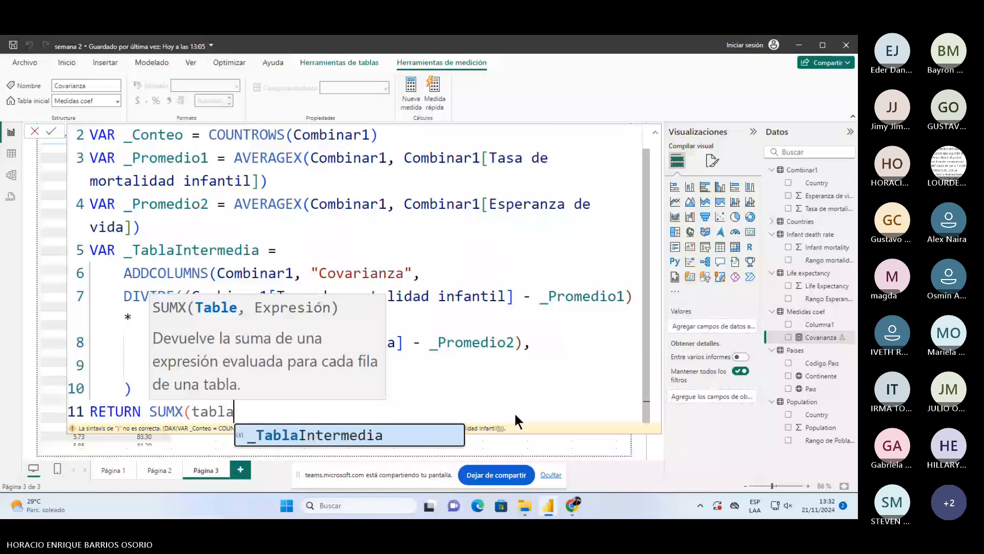
key(Tab)
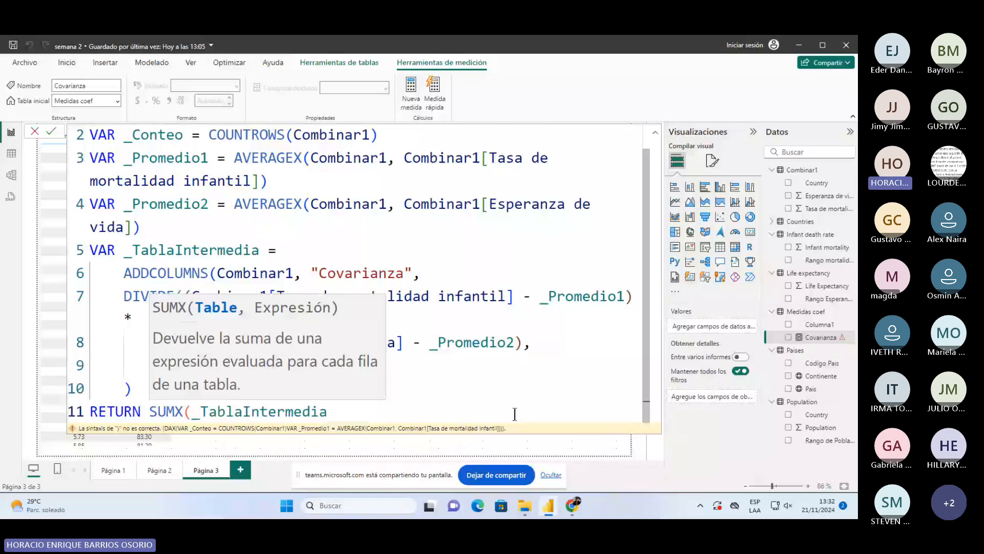
text(,)
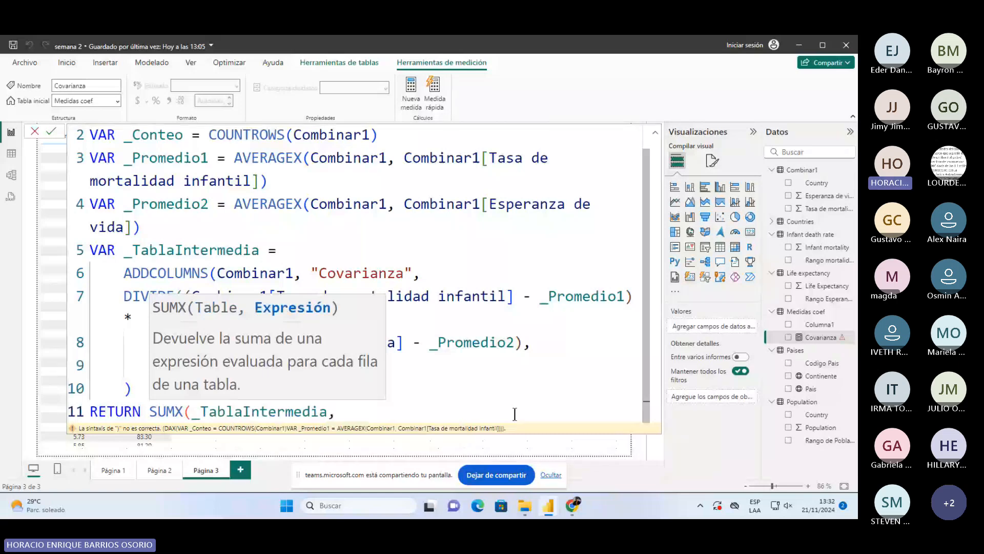
text(cova)
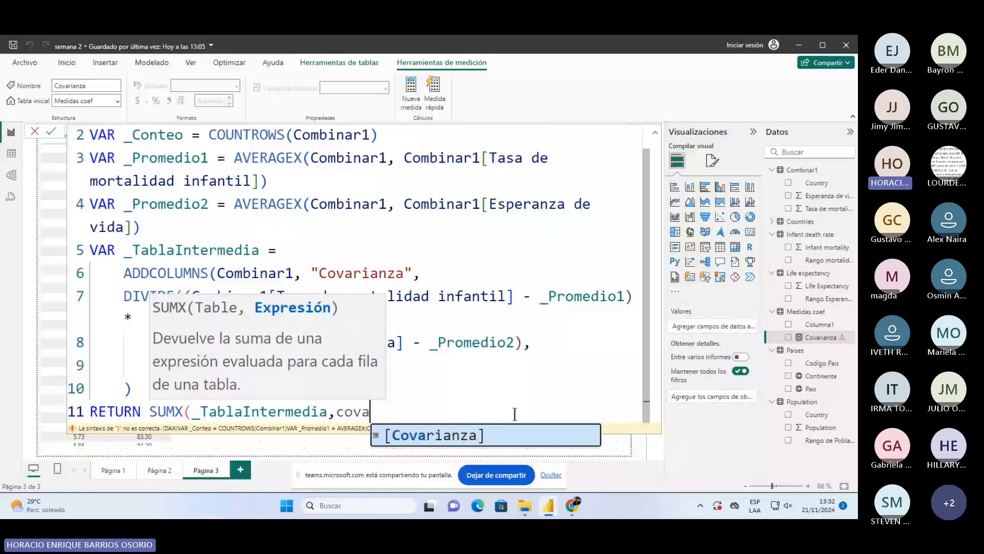
key(Tab)
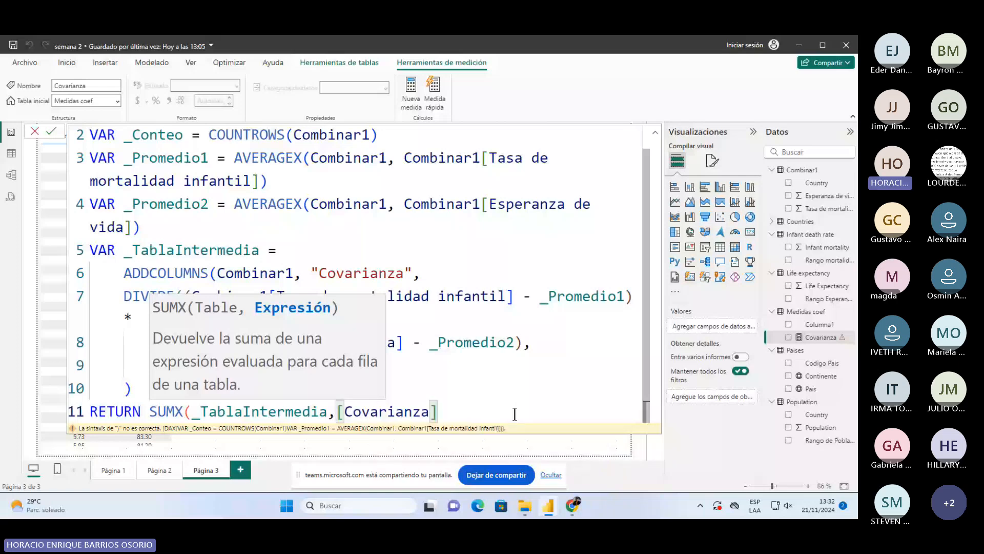
- Show where _TablaIntermedia is defined and used, then commit the finished measure
scroll(255, 279, up, 1)
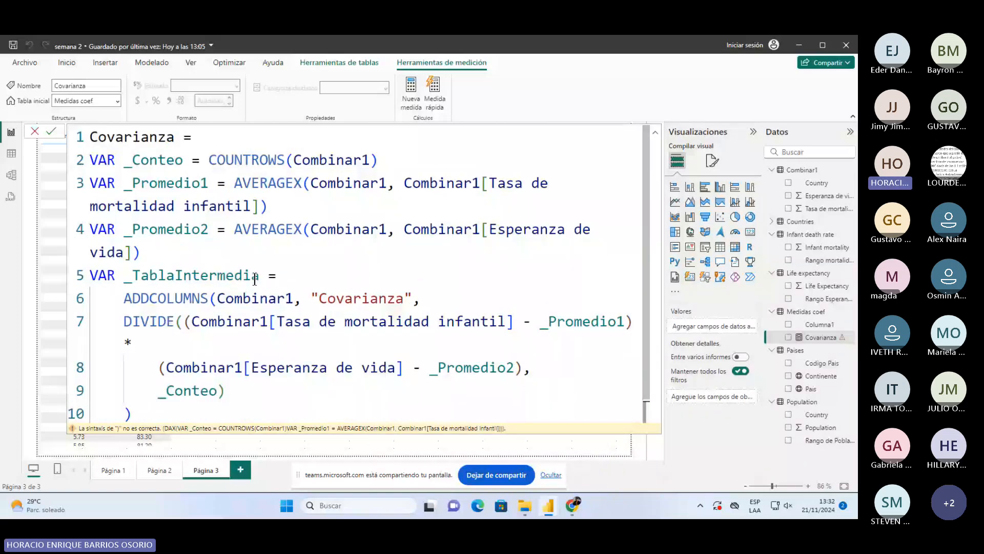
scroll(324, 314, down, 1)
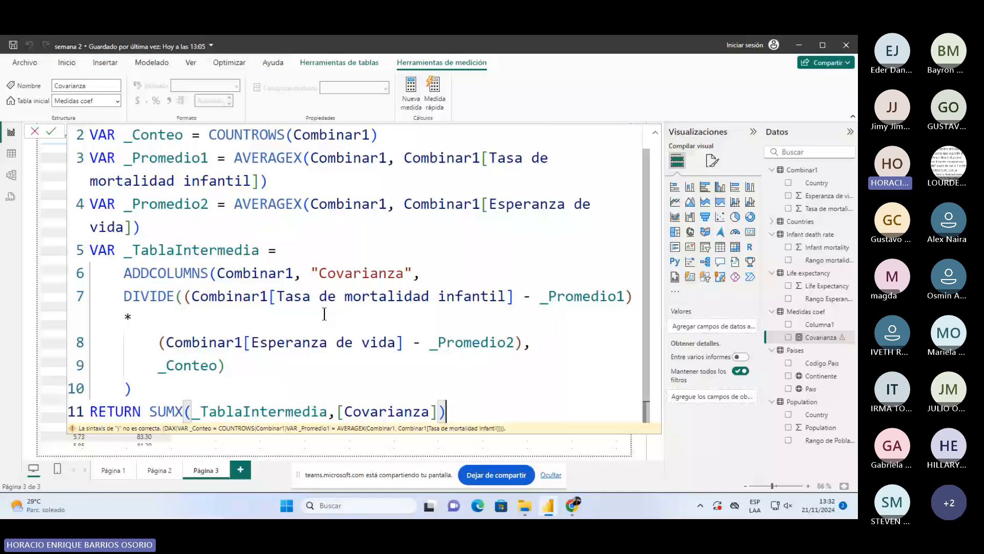
click(301, 412)
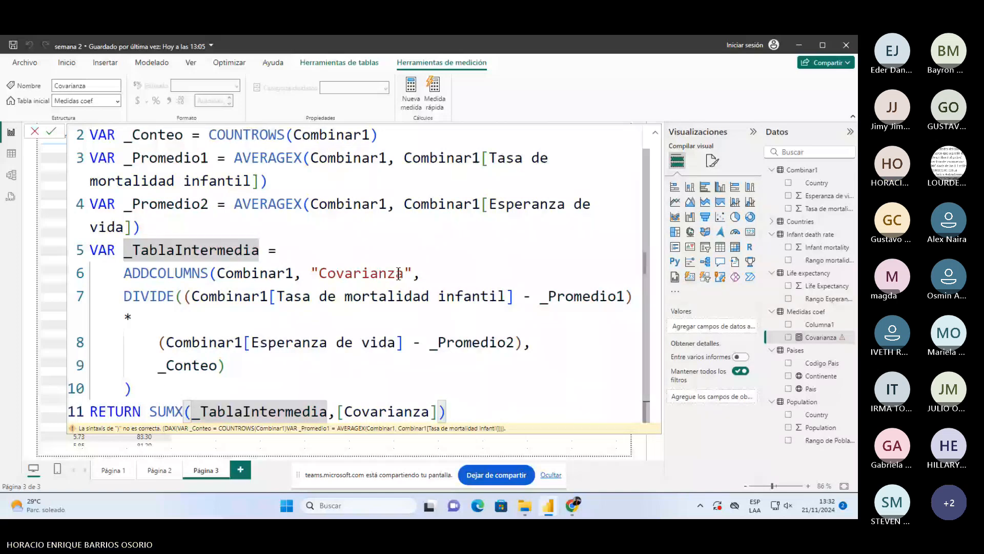
click(455, 409)
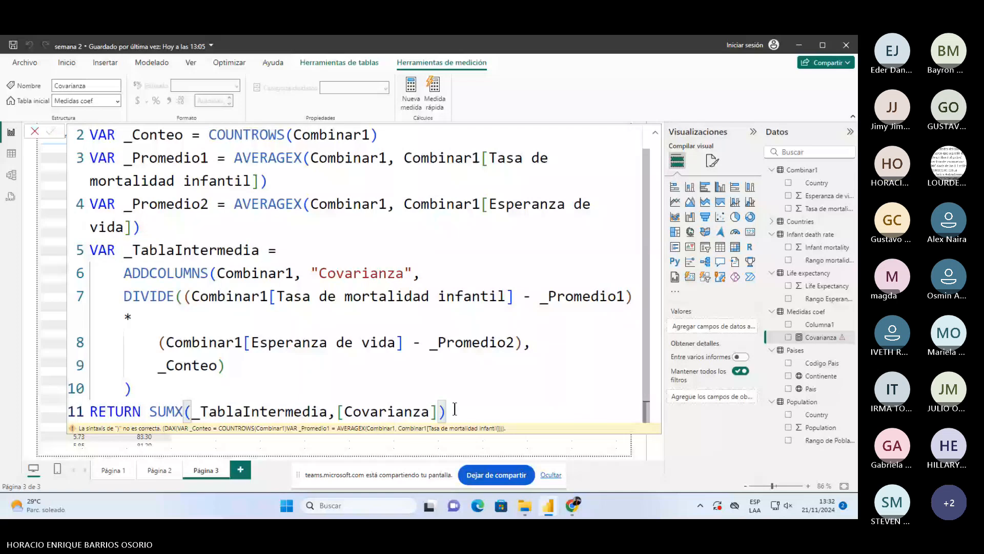
key(Return)
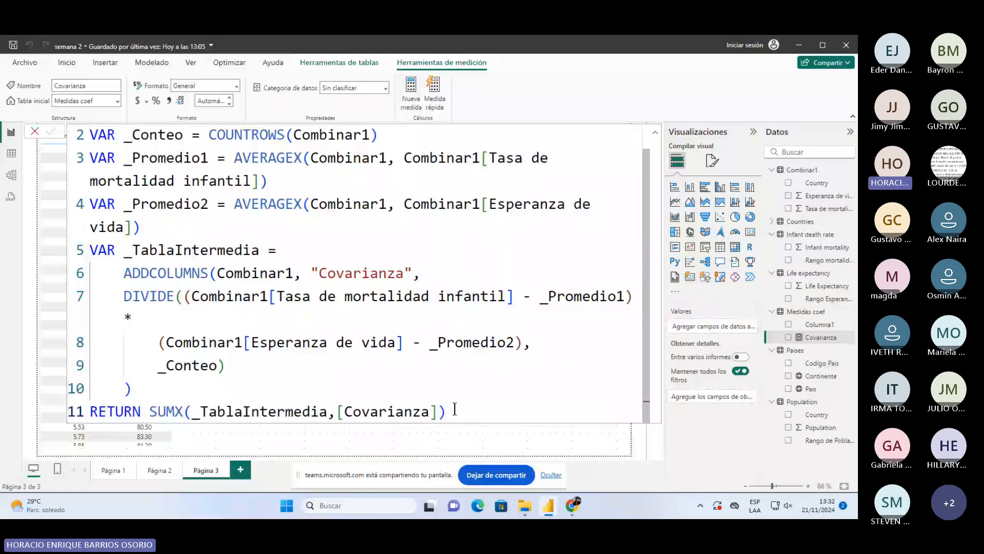
- Return to the report canvas and insert an empty Card visual near the top-left of page 3
click(441, 438)
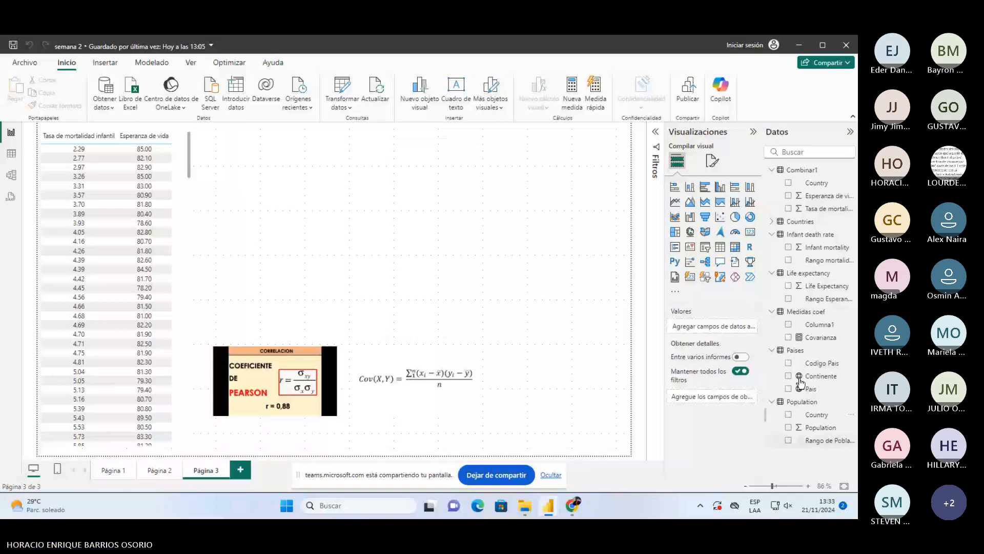
click(820, 336)
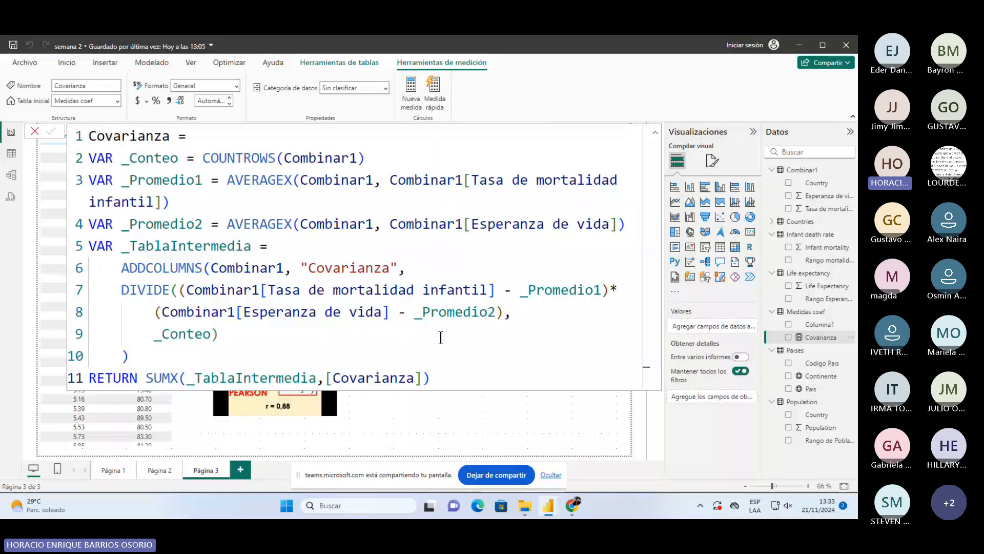
click(451, 402)
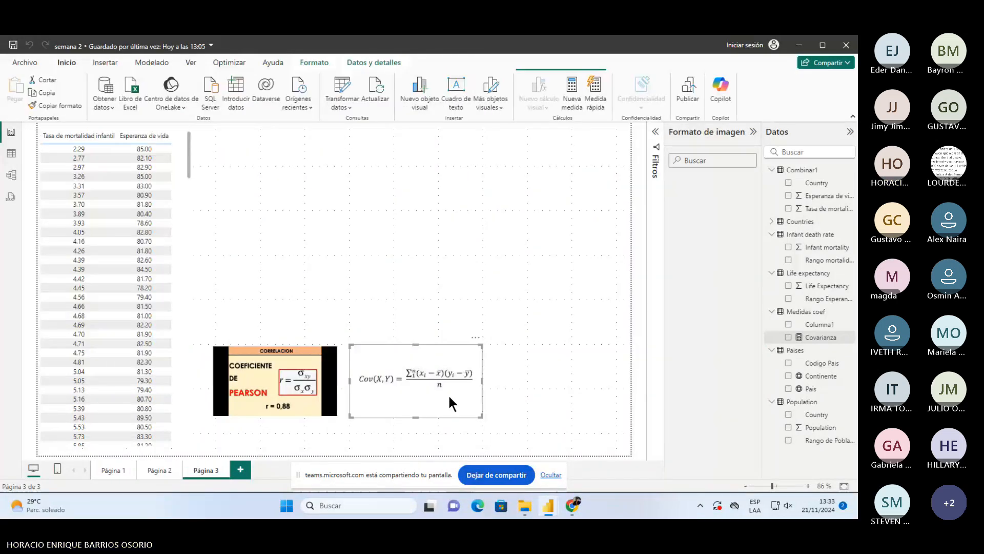
click(525, 273)
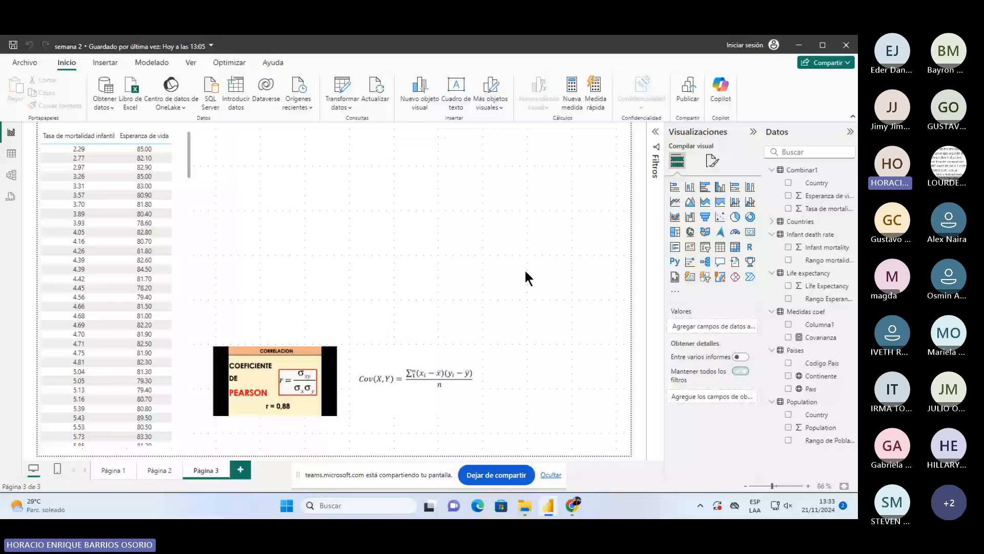
click(750, 232)
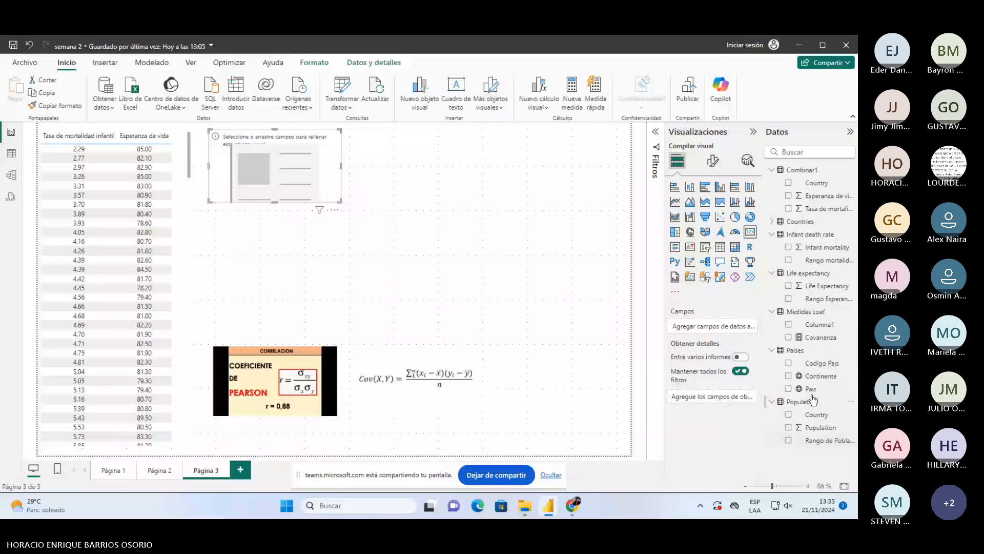
- Drop Covarianza into the card to show -259.69, then reopen its formula at the RETURN line
drag(821, 337, 295, 175)
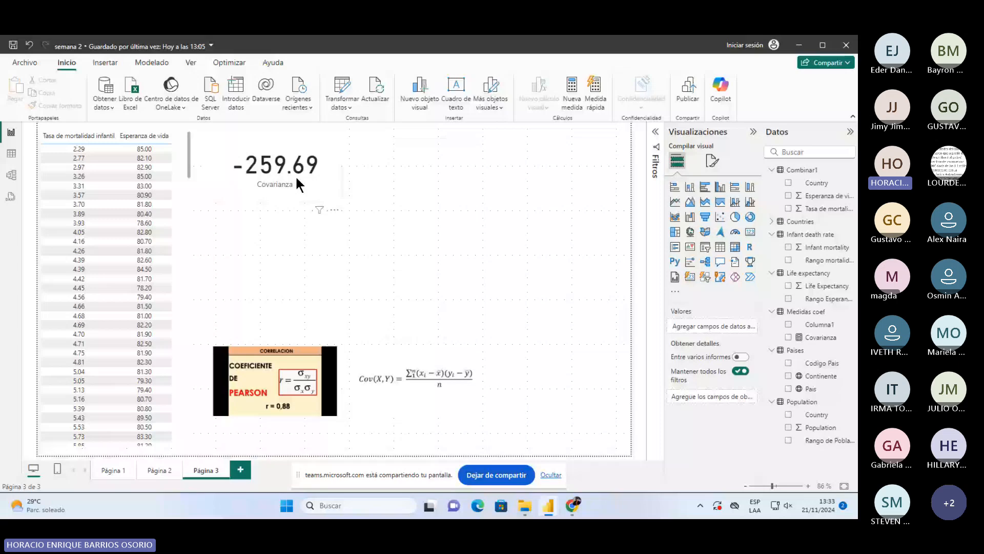
click(812, 337)
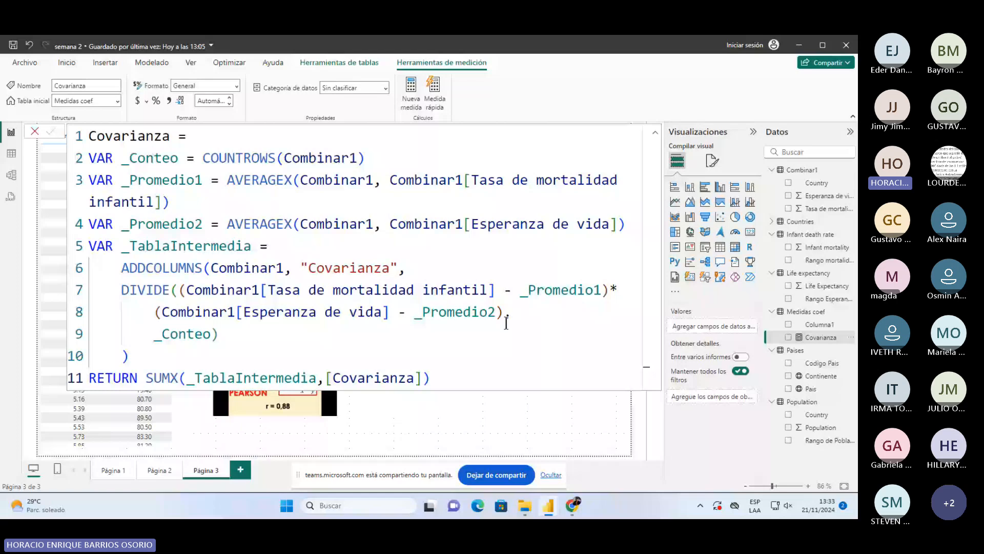
click(478, 384)
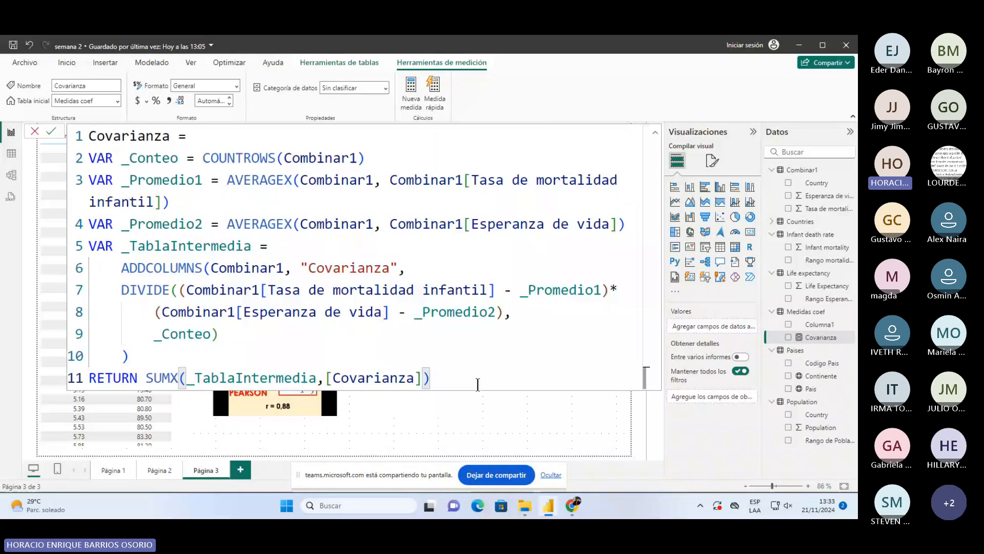
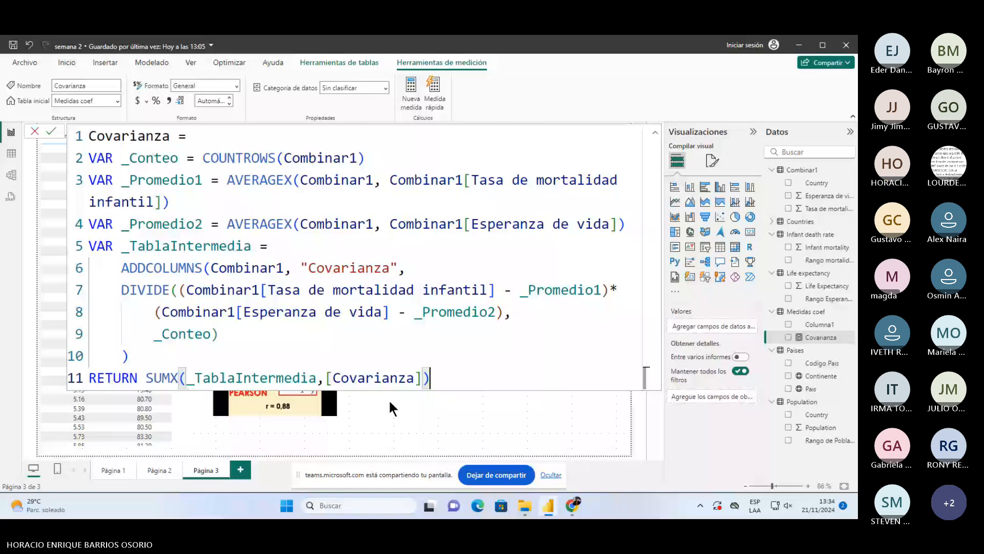
- Replace SUMX's arguments with _TablaIntermedia followed by a comma
drag(186, 378, 429, 379)
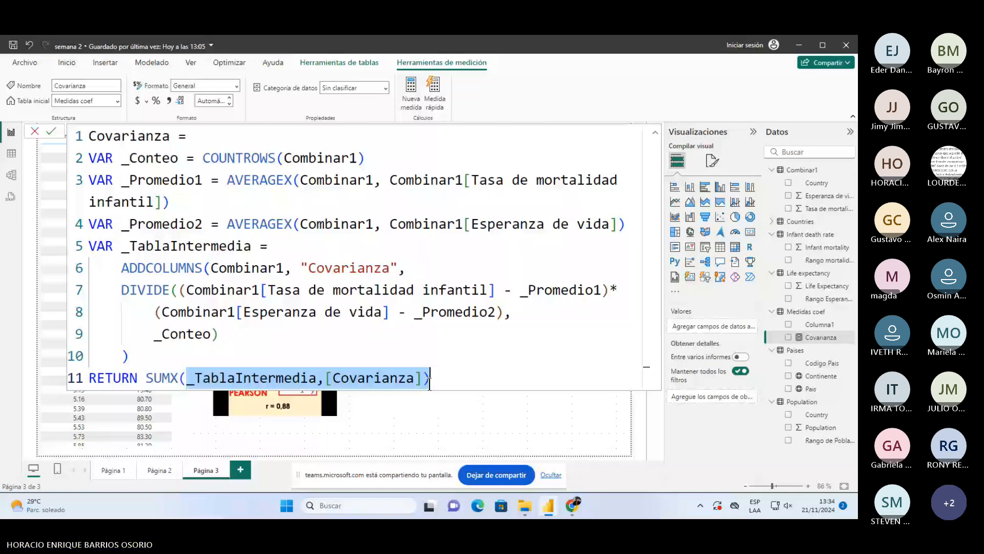
key(BackSpace)
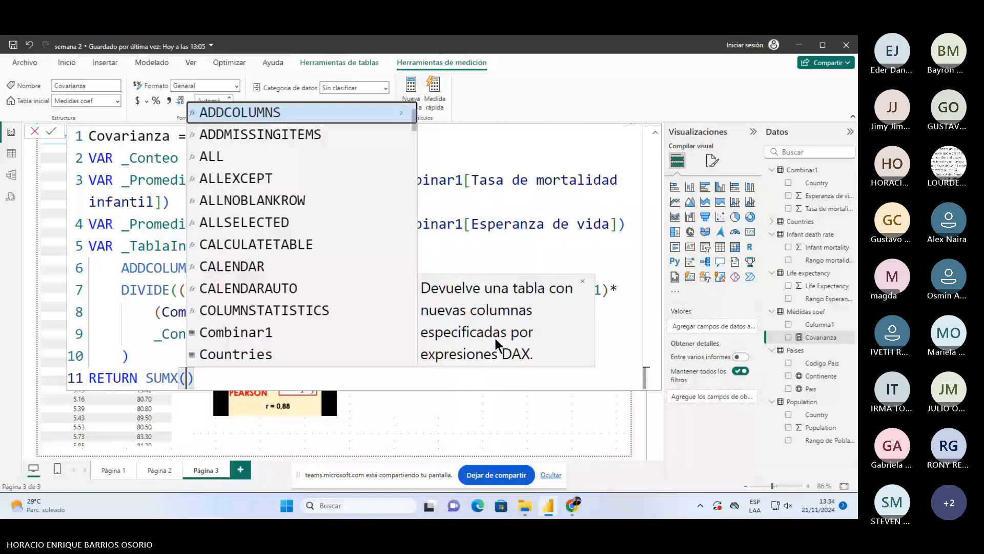
key(Delete)
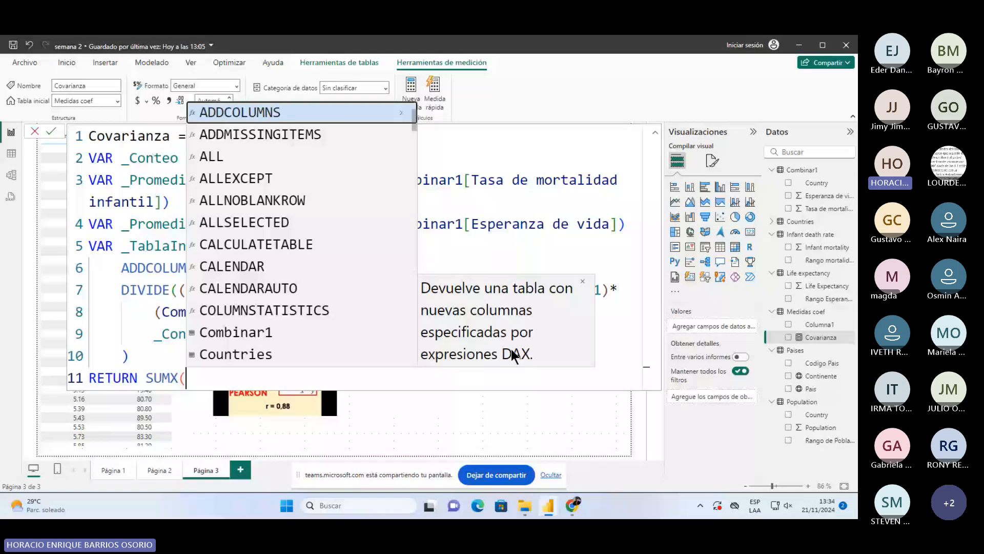
key(BackSpace)
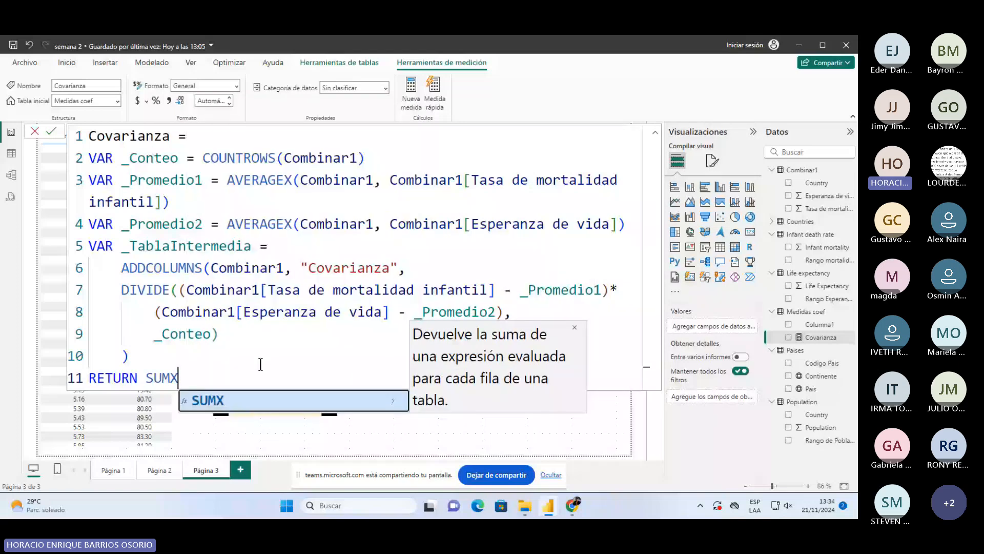
text(()
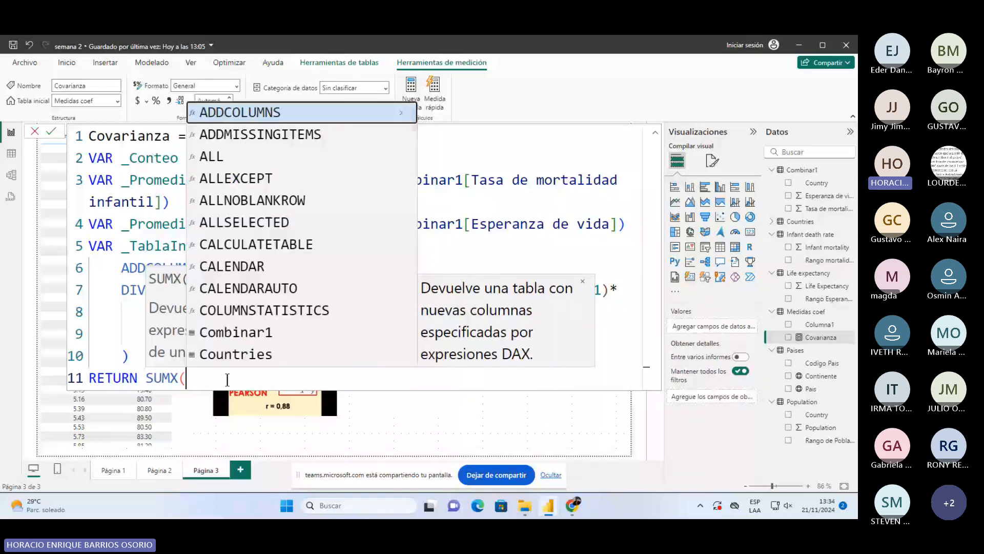
text(_ta)
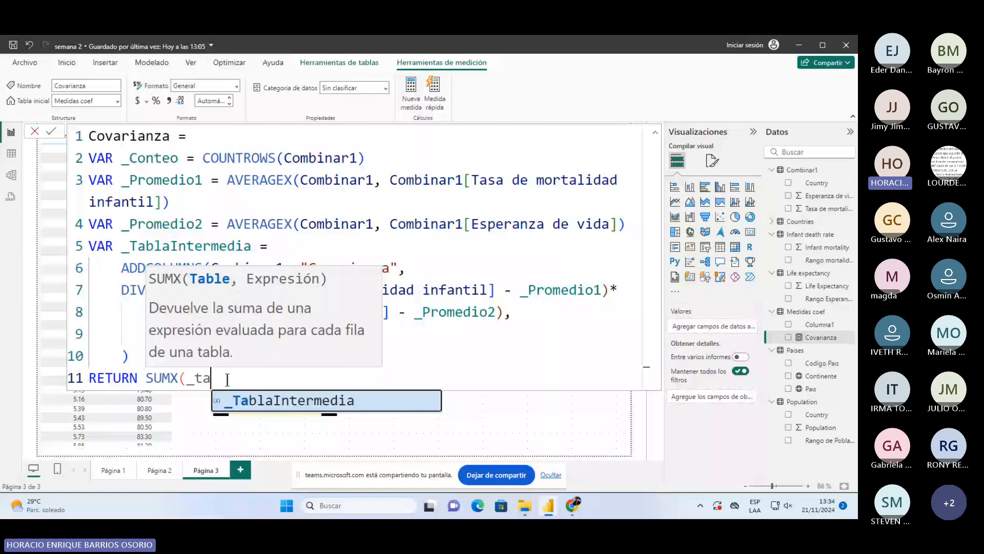
key(Tab)
text(,)
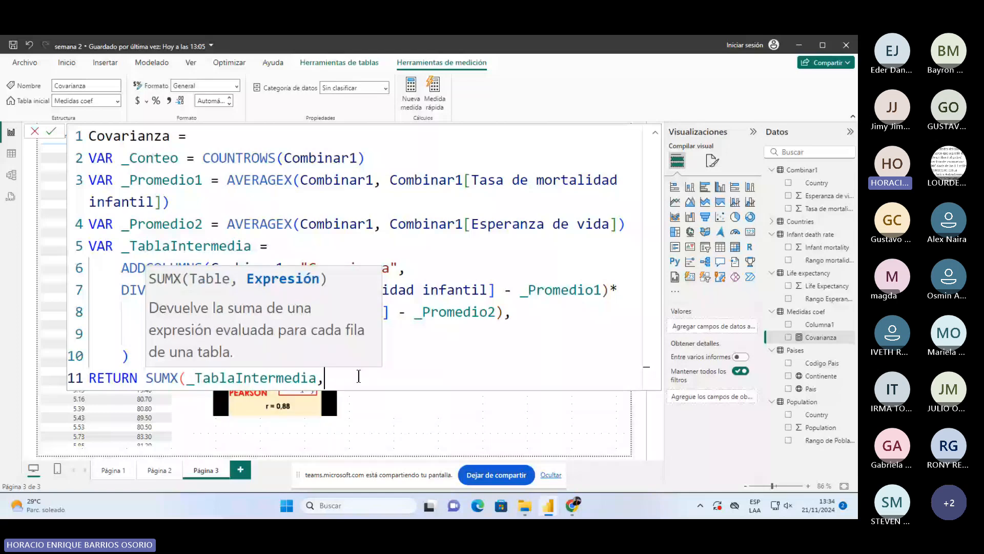
click(328, 378)
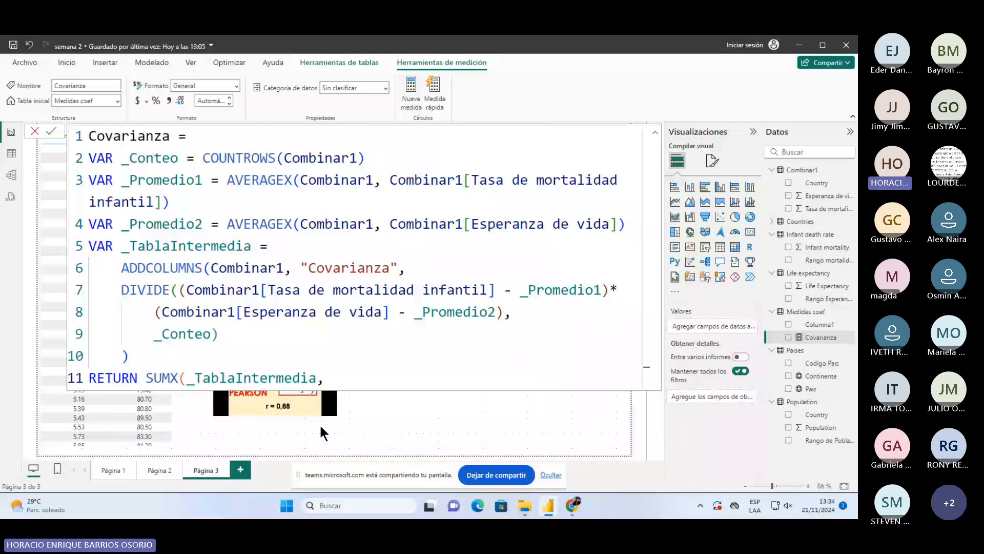
- Try multiplying the Esperanza de vida and Tasa de mortalidad infantil columns, then erase that trial expression
text(Combinar1[Esperanza de vida])
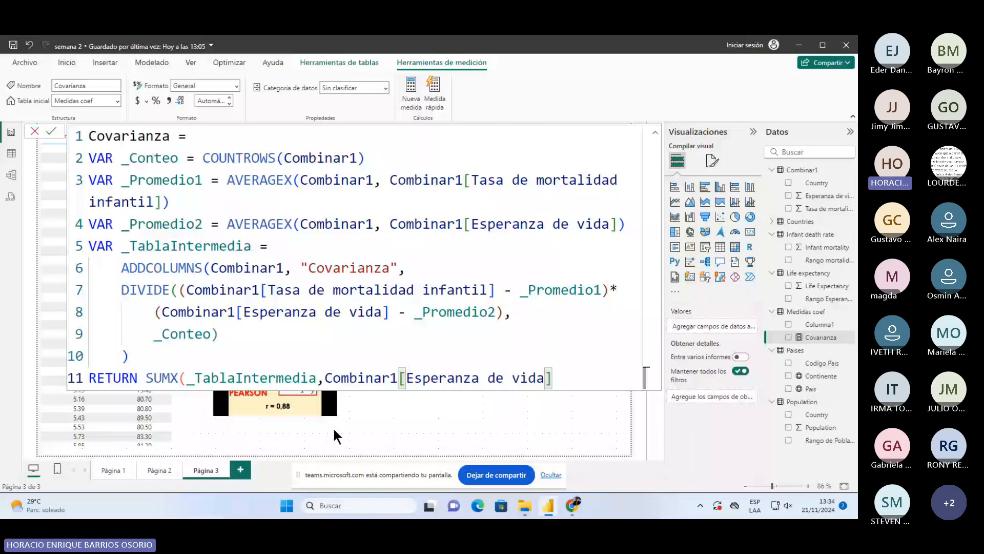
text(*m)
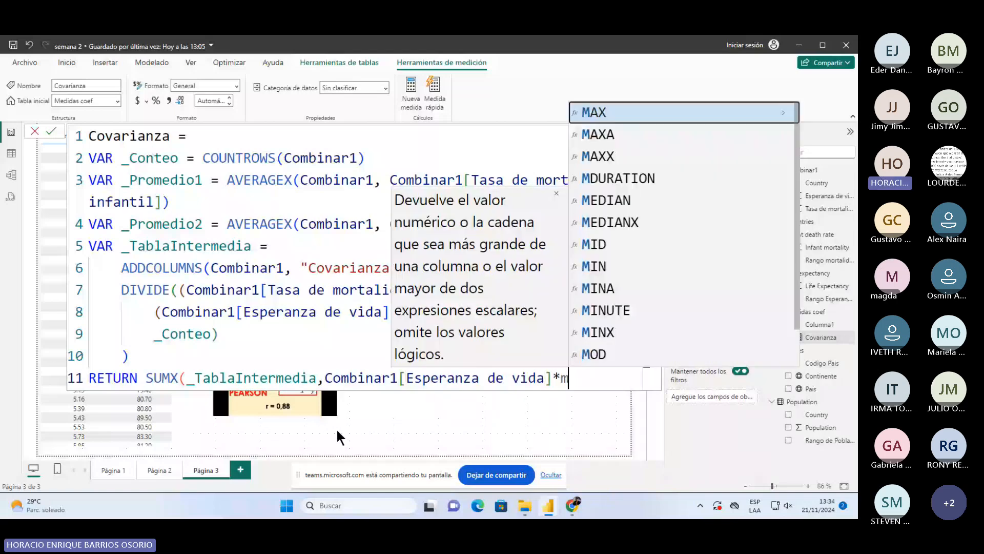
key(BackSpace)
text(Combinar1[Tasa de mortalidad infantil])
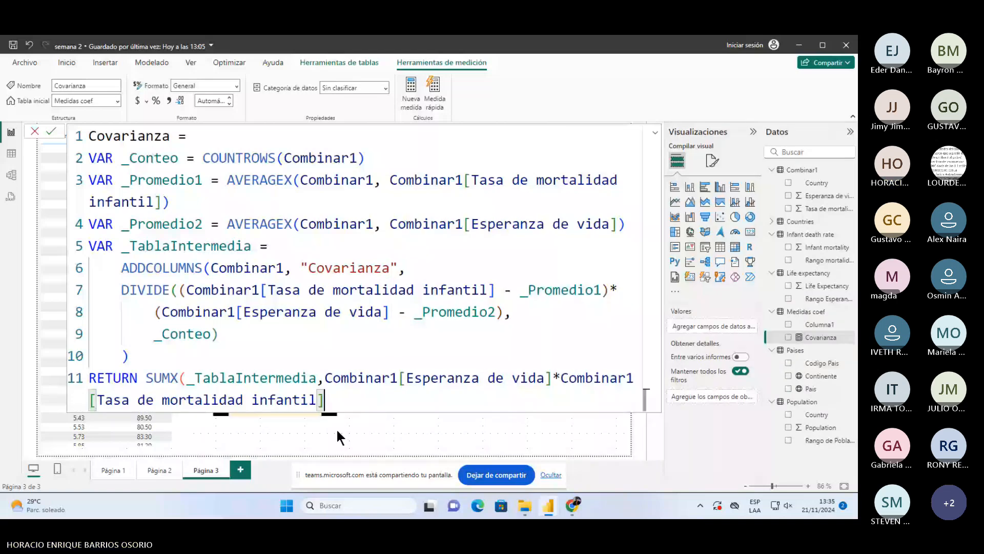
key(BackSpace)
key(BackSpace)
key(BackSpace)
key(BackSpace)
key(BackSpace)
key(BackSpace)
key(BackSpace)
key(BackSpace)
key(BackSpace)
key(BackSpace)
key(BackSpace)
key(BackSpace)
key(BackSpace)
key(BackSpace)
key(BackSpace)
key(BackSpace)
key(BackSpace)
key(BackSpace)
key(BackSpace)
key(BackSpace)
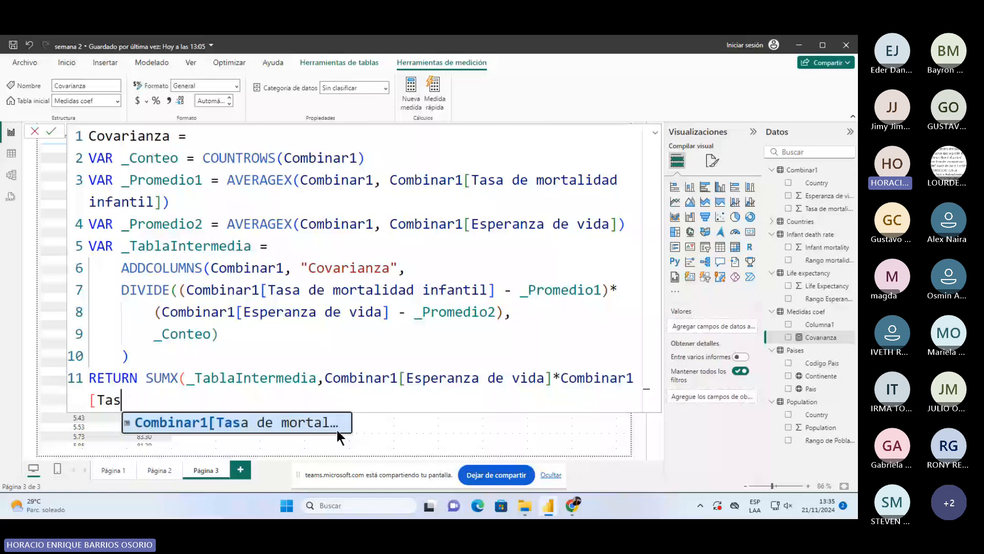
key(BackSpace)
key(BackSpace)
key(BackSpace)
key(BackSpace)
key(BackSpace)
key(BackSpace)
key(BackSpace)
key(BackSpace)
key(BackSpace)
key(BackSpace)
key(BackSpace)
key(BackSpace)
key(BackSpace)
key(BackSpace)
key(BackSpace)
key(BackSpace)
key(BackSpace)
key(BackSpace)
key(BackSpace)
key(BackSpace)
key(BackSpace)
key(BackSpace)
key(BackSpace)
key(BackSpace)
key(BackSpace)
key(BackSpace)
key(BackSpace)
key(BackSpace)
key(BackSpace)
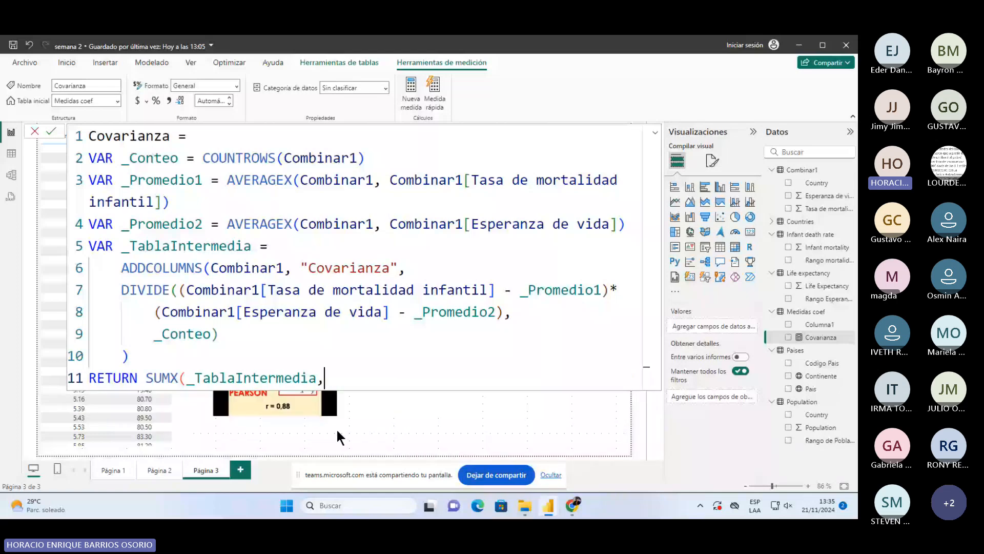
- Try AVERAGE(Combinar1[Esperanza de vida]) as SUMX's expression, then delete it
text(aver)
key(Tab)
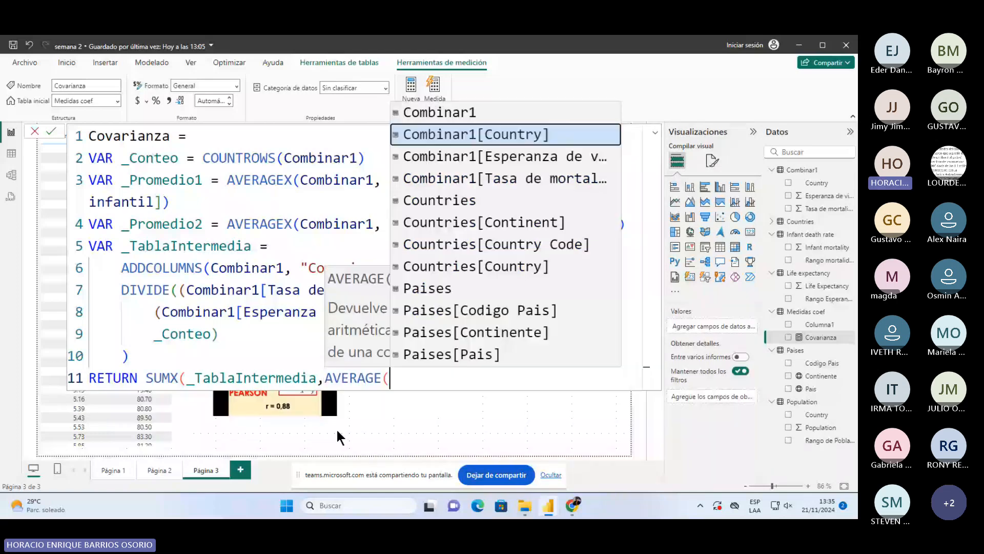
key(Tab)
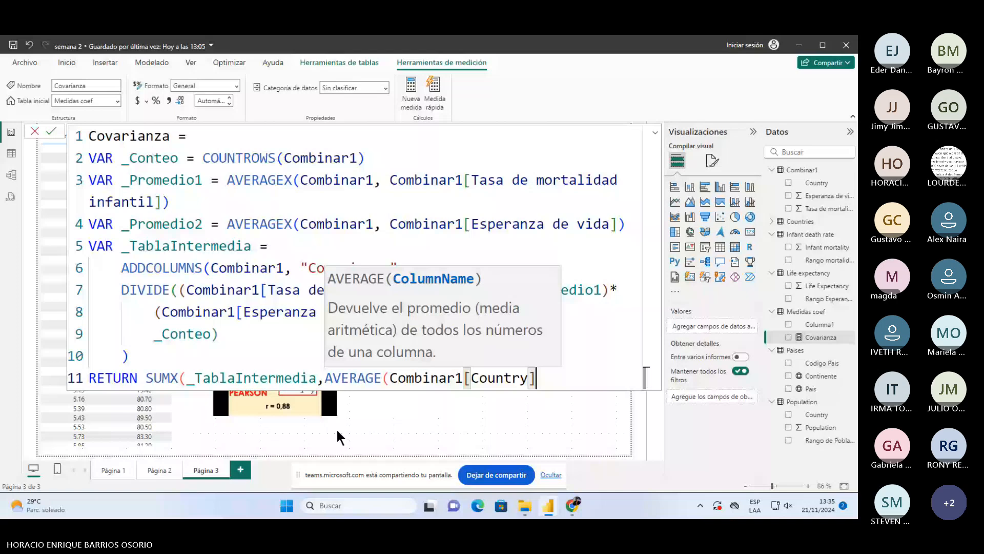
key(BackSpace)
key(BackSpace)
key(BackSpace)
key(BackSpace)
key(BackSpace)
key(BackSpace)
key(BackSpace)
key(BackSpace)
key(BackSpace)
key(BackSpace)
key(BackSpace)
key(BackSpace)
key(BackSpace)
key(BackSpace)
key(BackSpace)
key(BackSpace)
key(BackSpace)
key(BackSpace)
key(BackSpace)
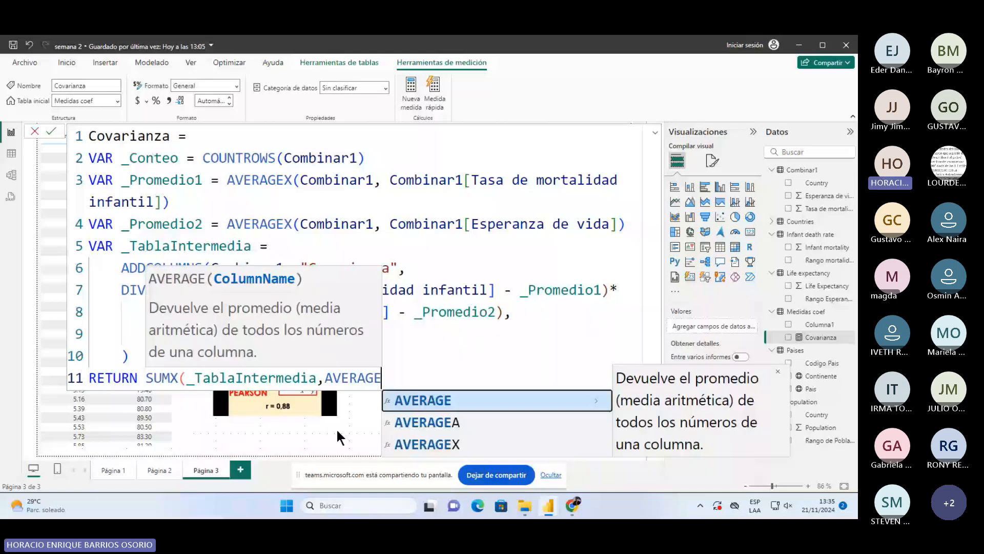
key(BackSpace)
key(BackSpace)
key(BackSpace)
key(BackSpace)
key(BackSpace)
key(BackSpace)
key(BackSpace)
text(aver)
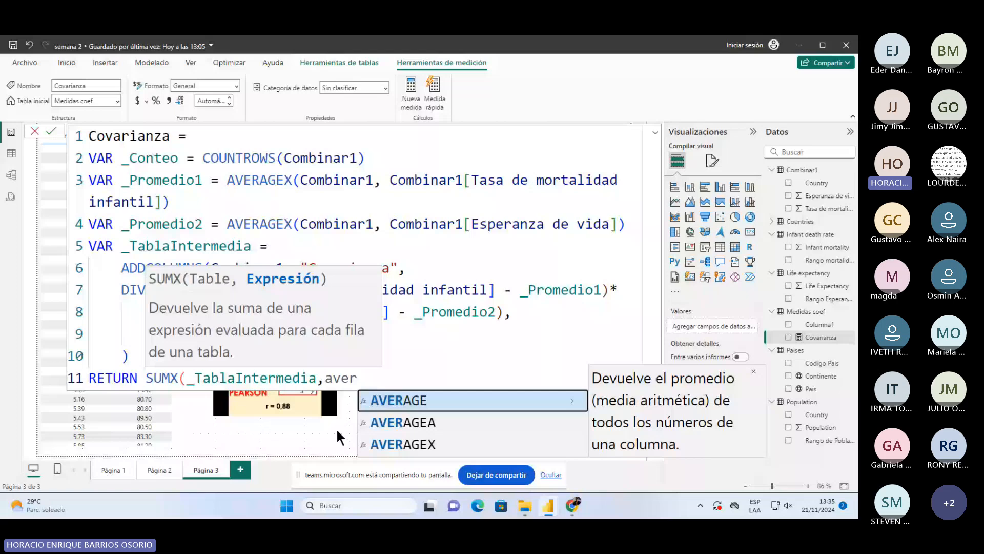
key(Tab)
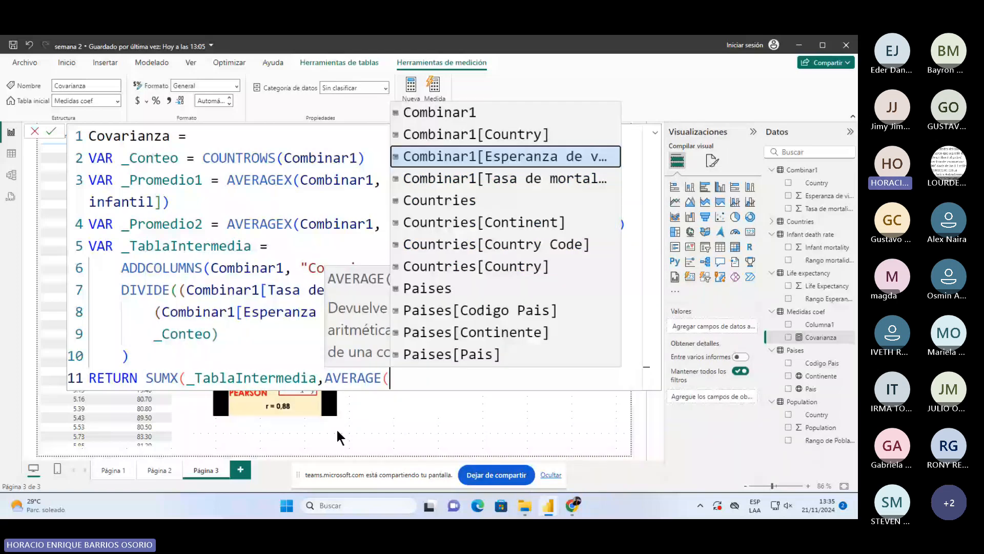
key(Tab)
text())
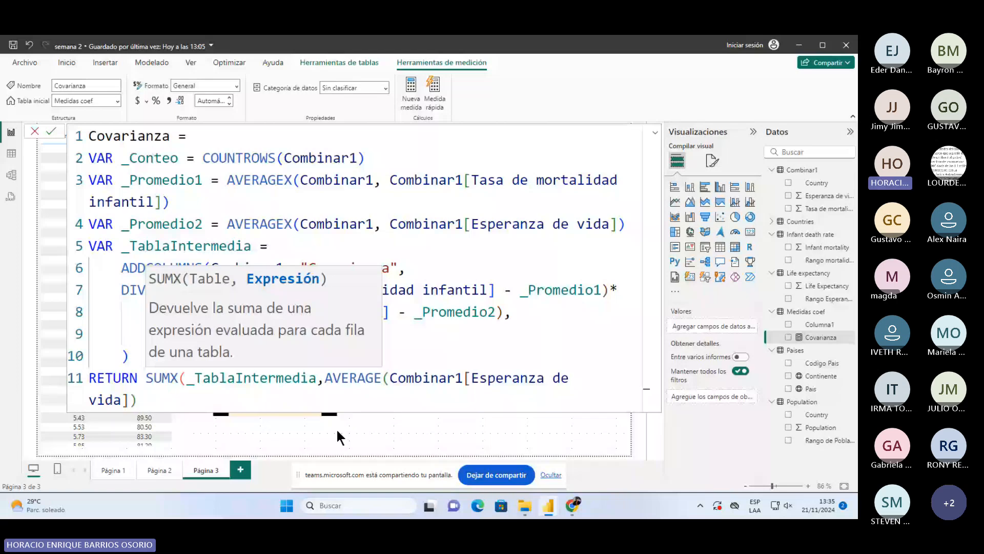
key(shift+Home)
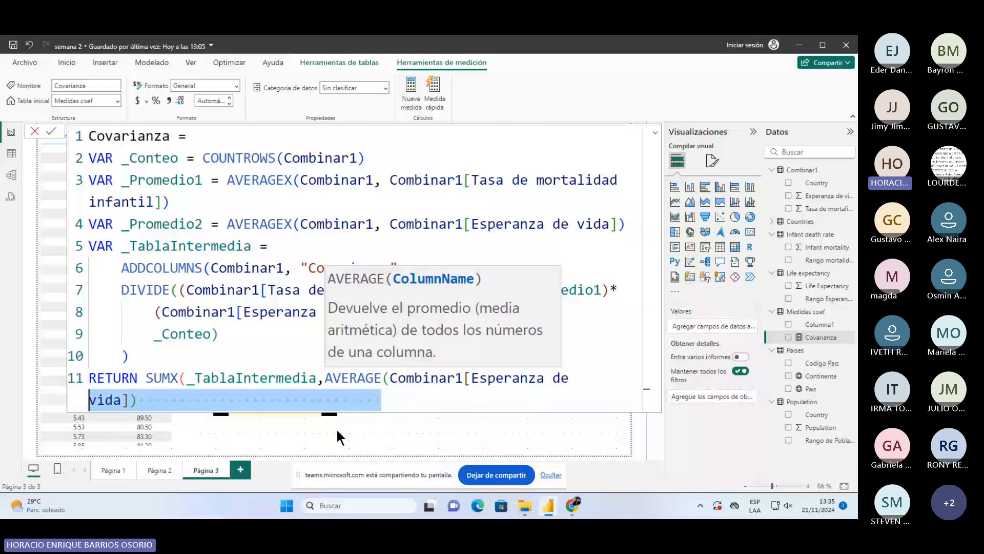
key(BackSpace)
key(BackSpace)
key(BackSpace)
key(BackSpace)
key(BackSpace)
key(BackSpace)
key(BackSpace)
key(BackSpace)
key(BackSpace)
key(BackSpace)
key(BackSpace)
key(BackSpace)
key(BackSpace)
key(BackSpace)
key(BackSpace)
key(BackSpace)
key(BackSpace)
key(BackSpace)
key(BackSpace)
key(BackSpace)
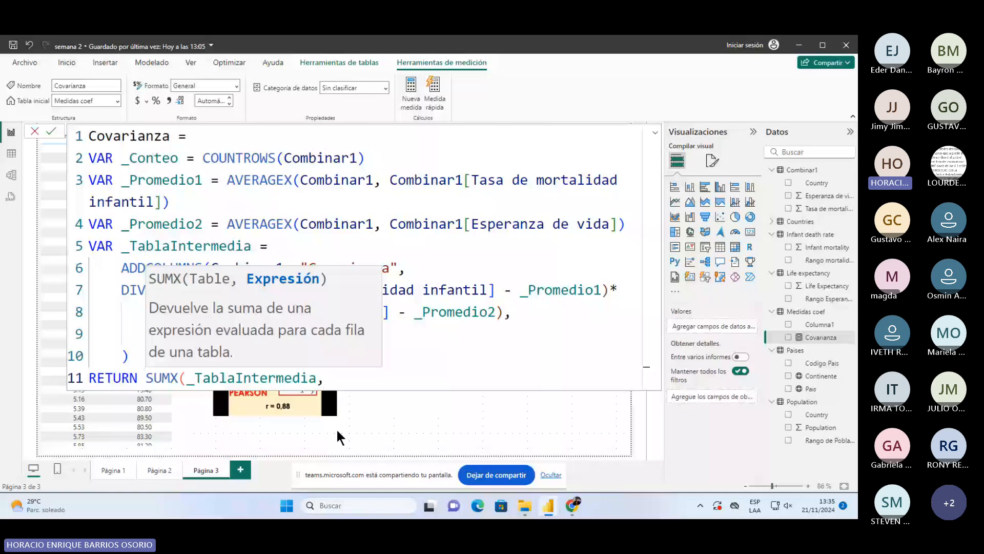
- Enter [Covarianza] as SUMX's expression and close the parenthesis
text([Covarianza])
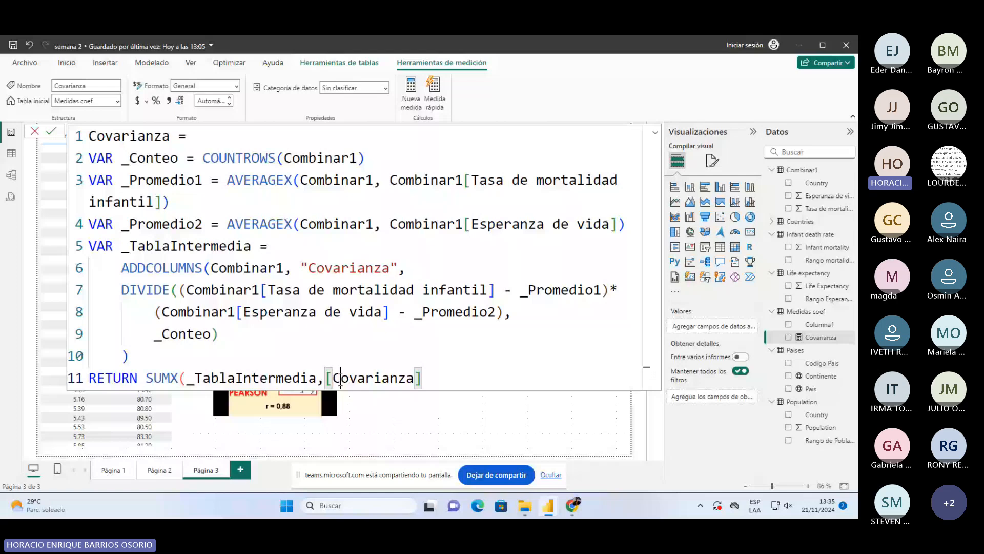
click(346, 262)
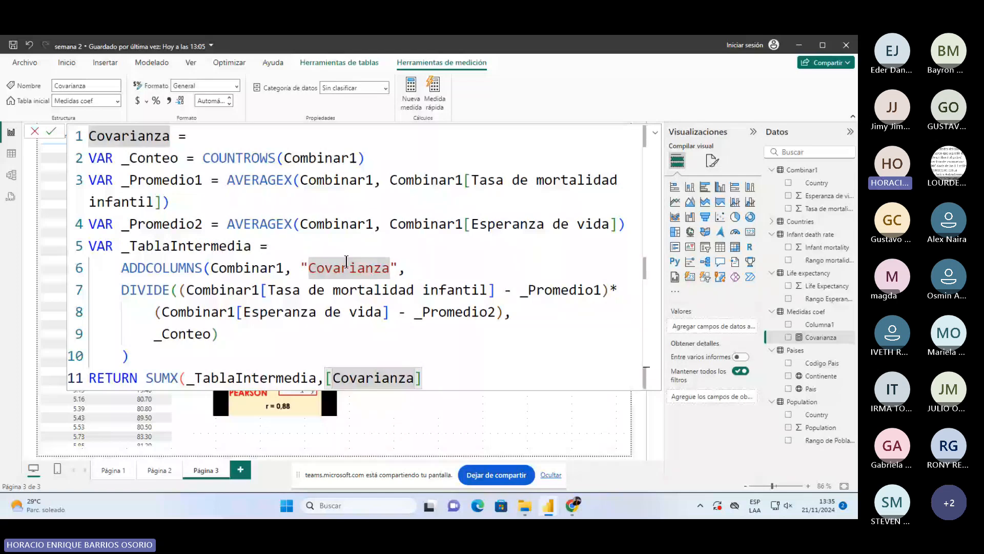
click(467, 377)
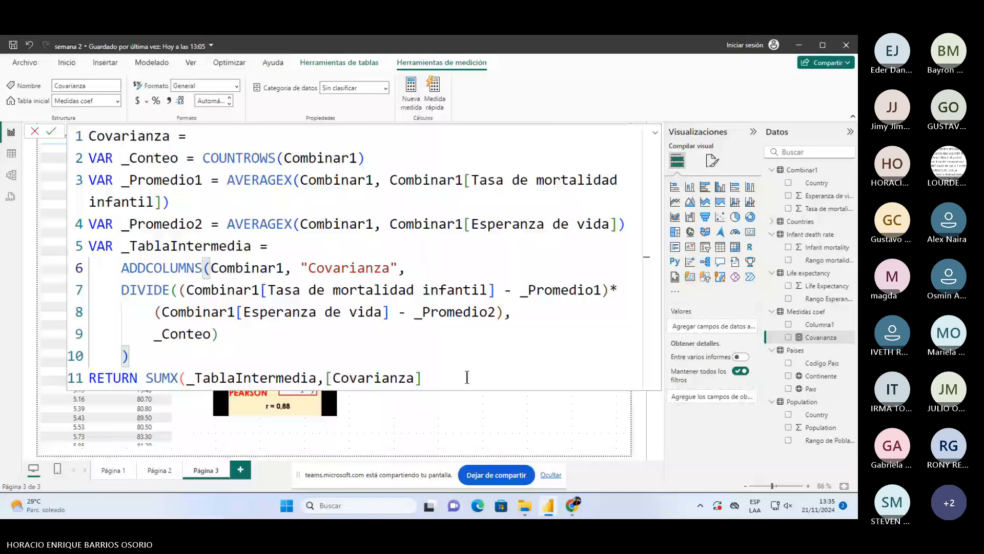
text() ad)
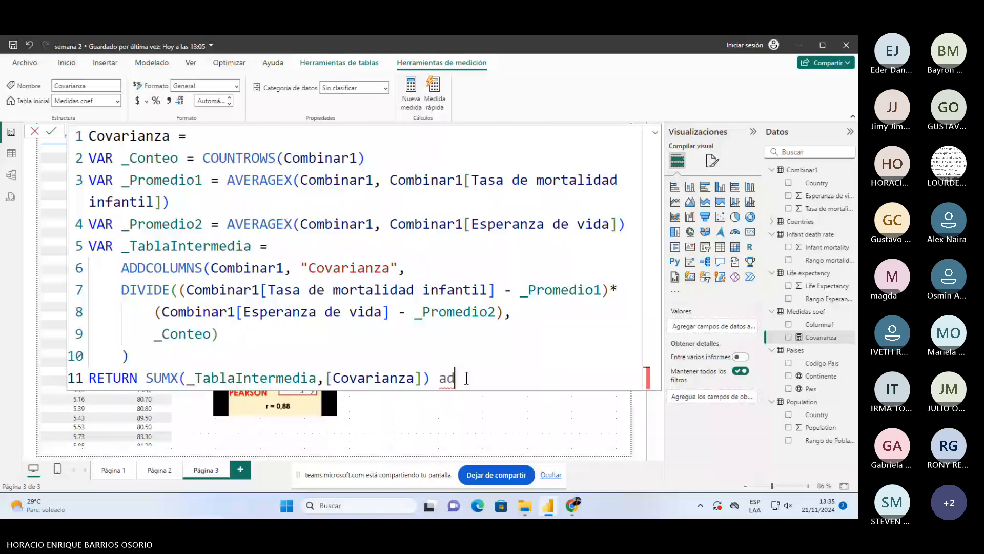
- Try adding a + ADDCOLUMNS term to the return line, then remove it
key(BackSpace)
key(BackSpace)
text(+)
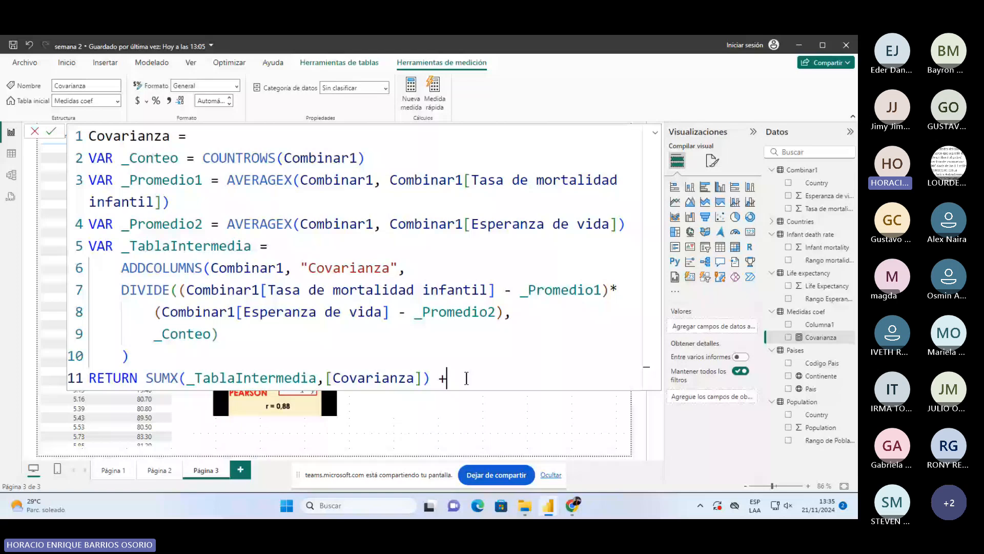
text(ADD)
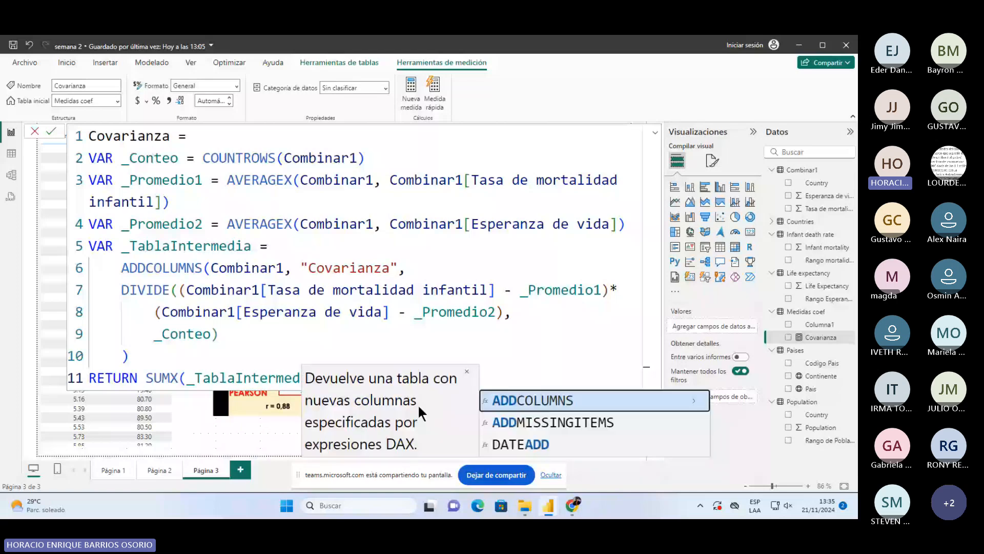
click(551, 400)
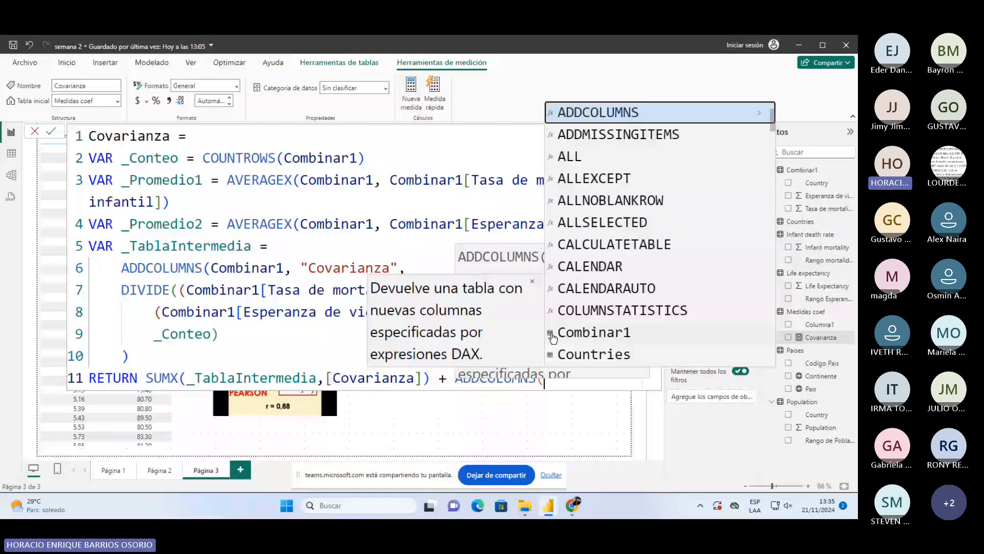
key(Escape)
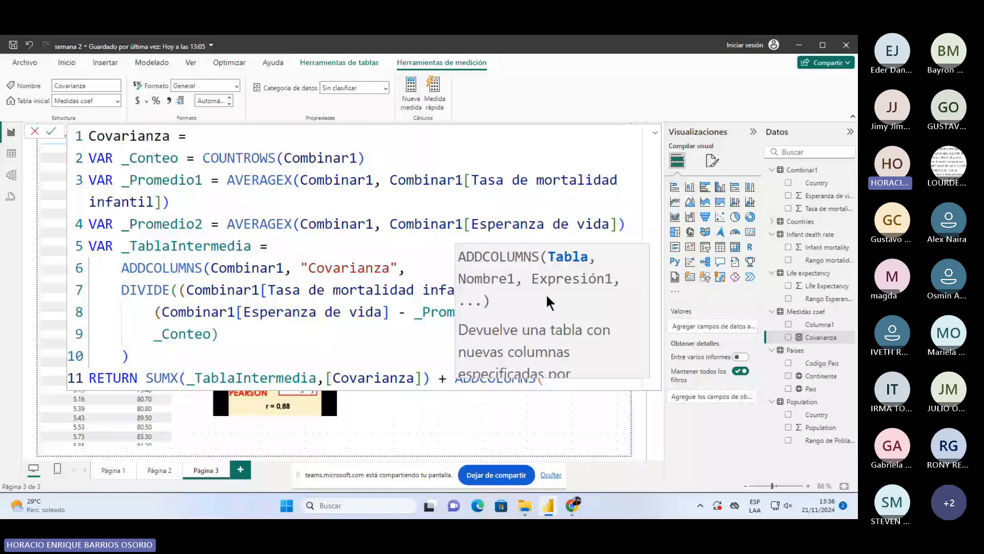
key(BackSpace)
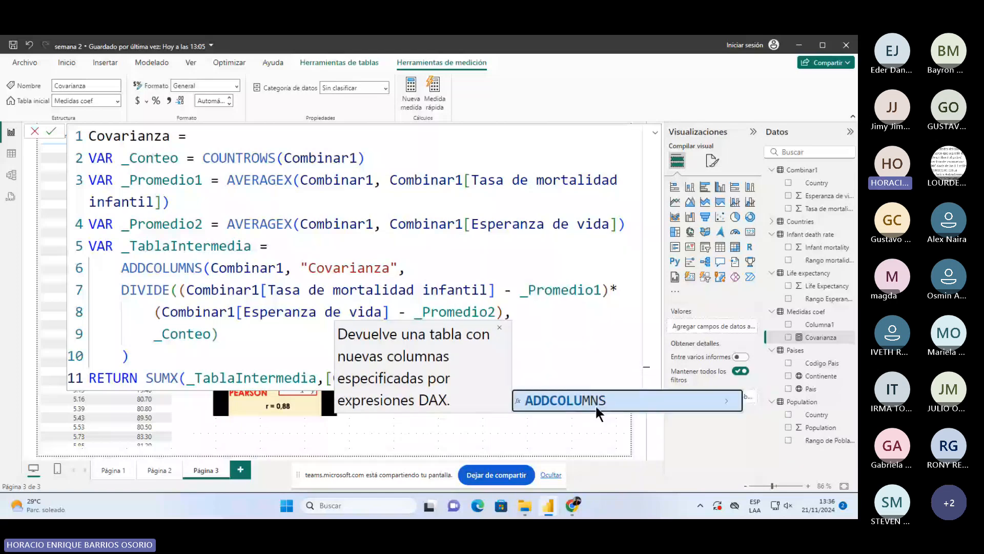
key(BackSpace)
key(BackSpace)
key(BackSpace)
key(BackSpace)
key(BackSpace)
key(BackSpace)
key(BackSpace)
key(BackSpace)
key(BackSpace)
key(BackSpace)
double_click(198, 264)
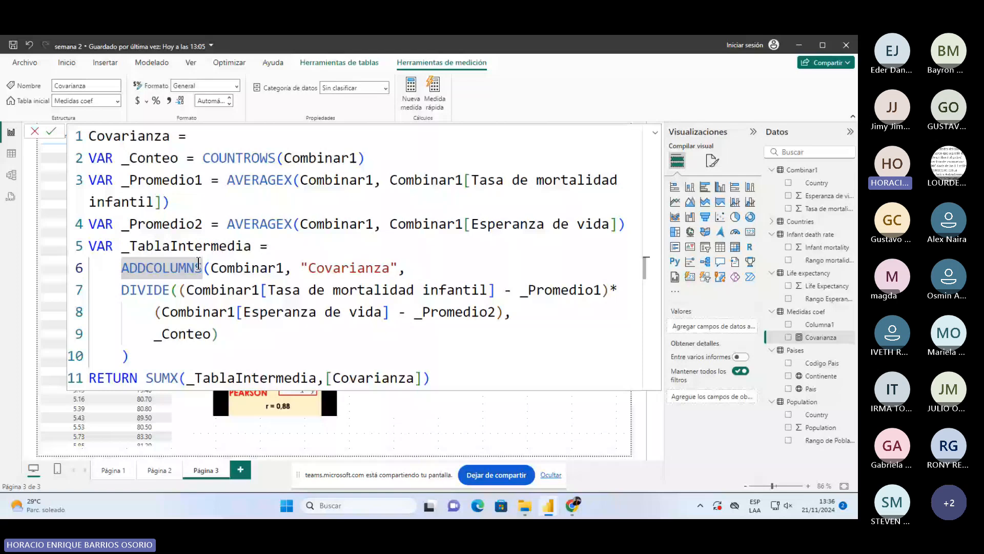
drag(309, 268, 398, 268)
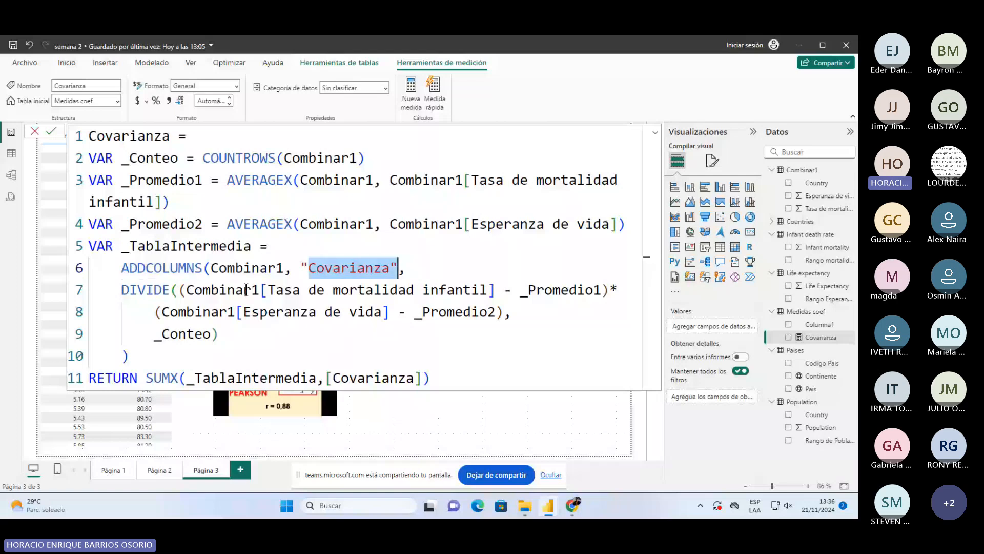
click(123, 289)
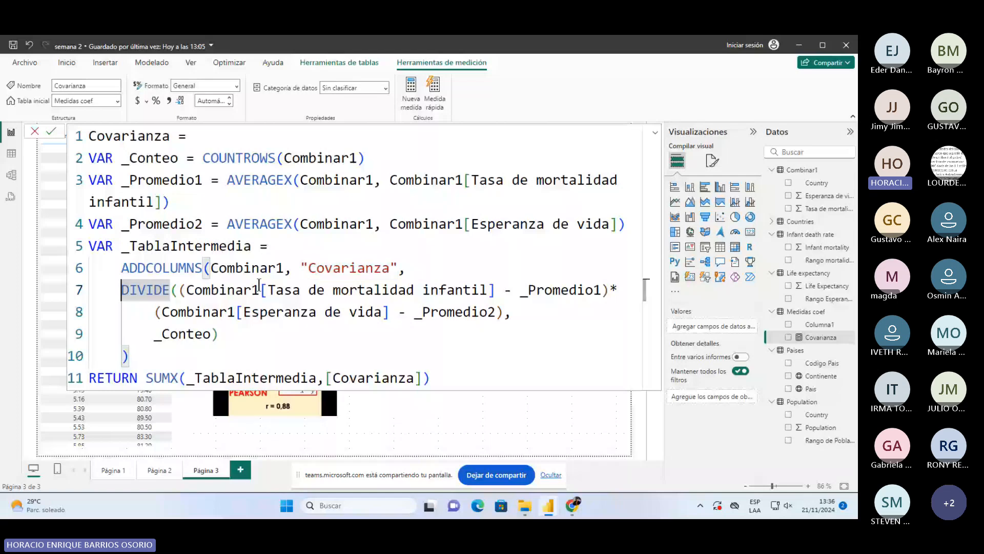
drag(261, 290, 496, 289)
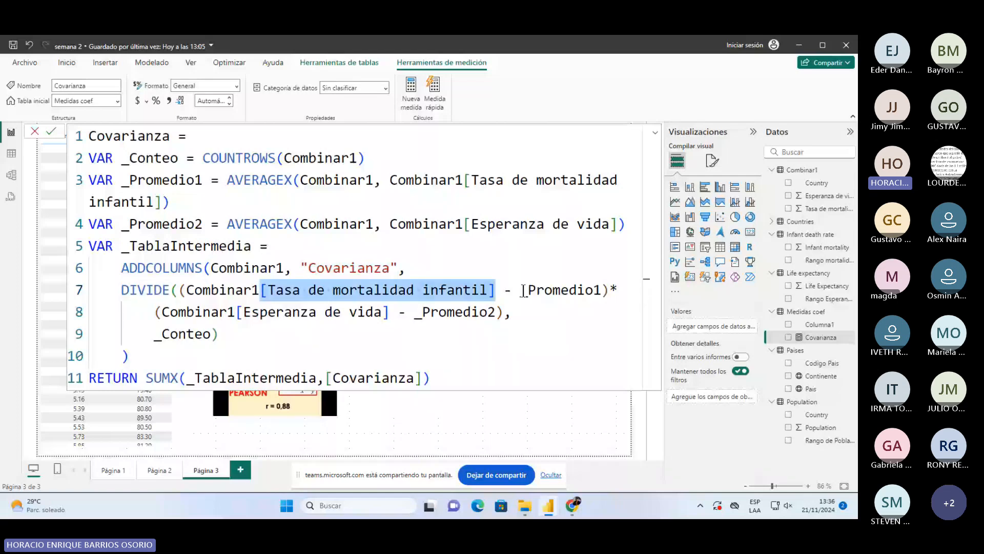
double_click(523, 290)
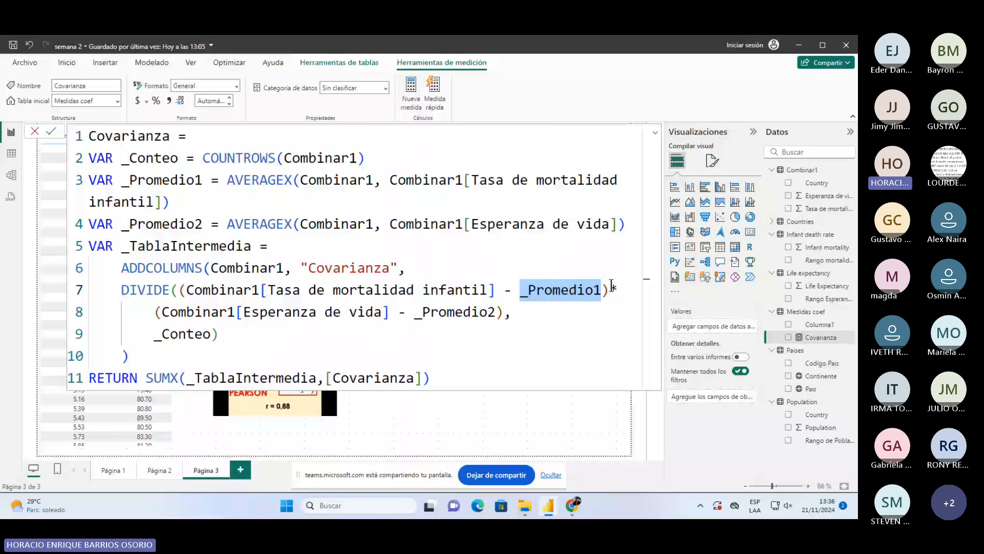
click(163, 312)
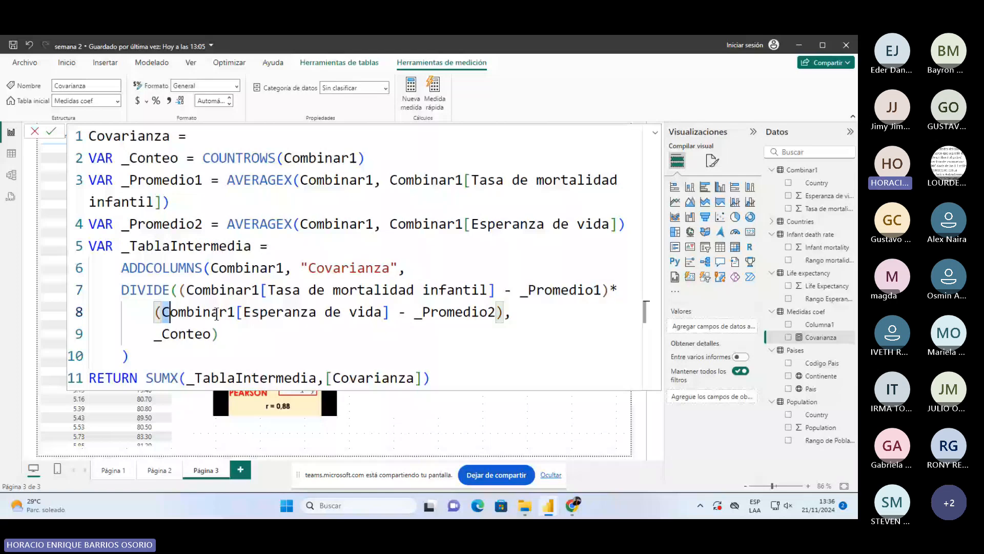
drag(422, 312, 501, 312)
click(157, 338)
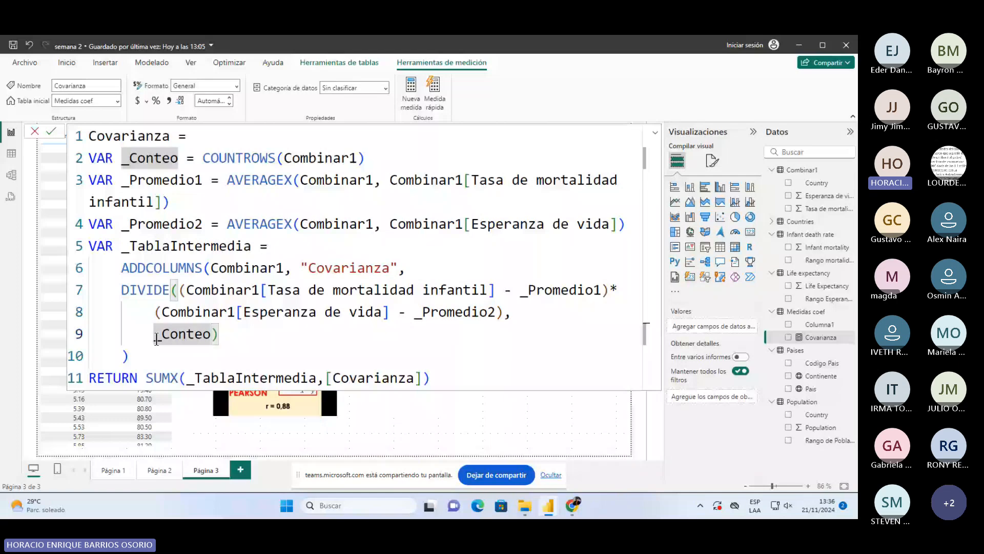
drag(162, 334, 210, 334)
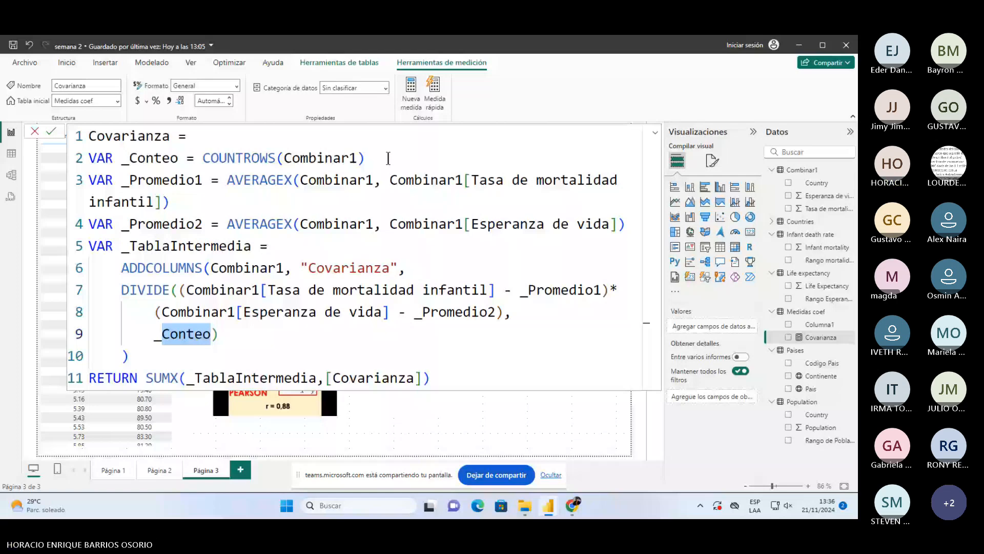
click(186, 378)
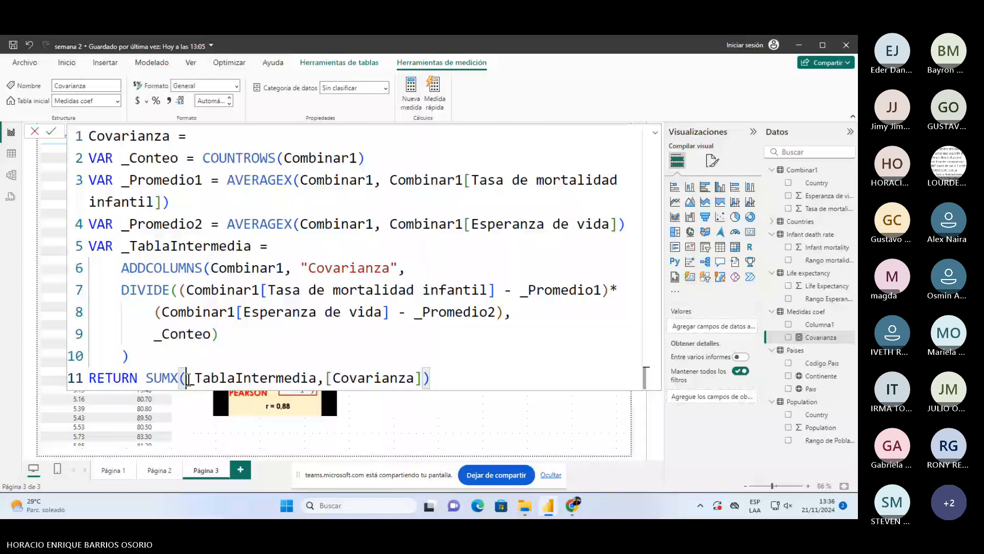
shift+click(314, 377)
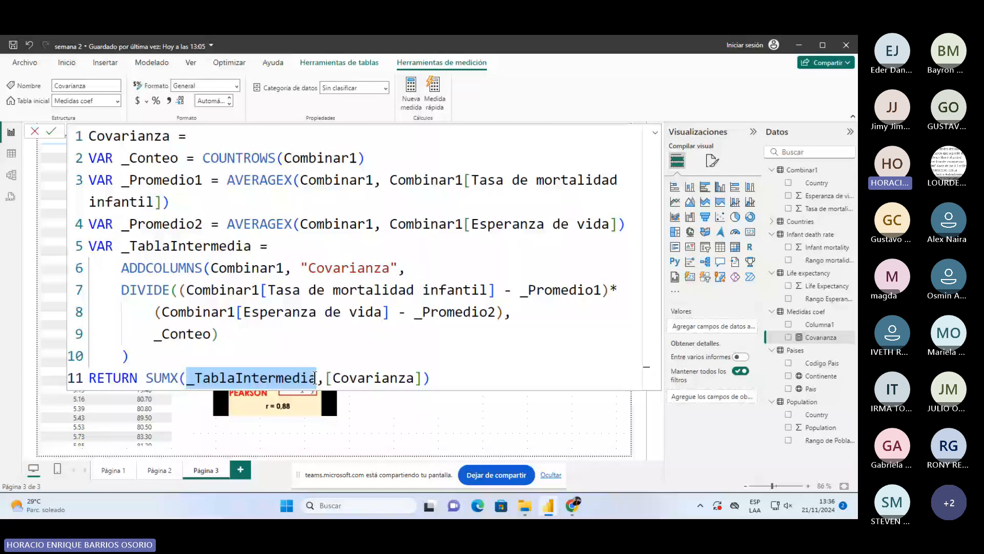
drag(325, 377, 421, 377)
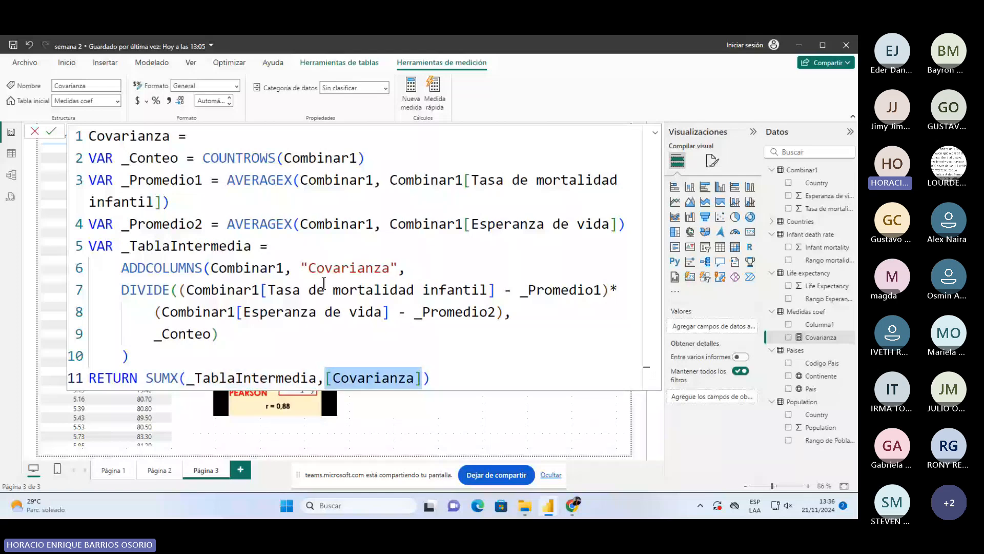
drag(308, 268, 395, 279)
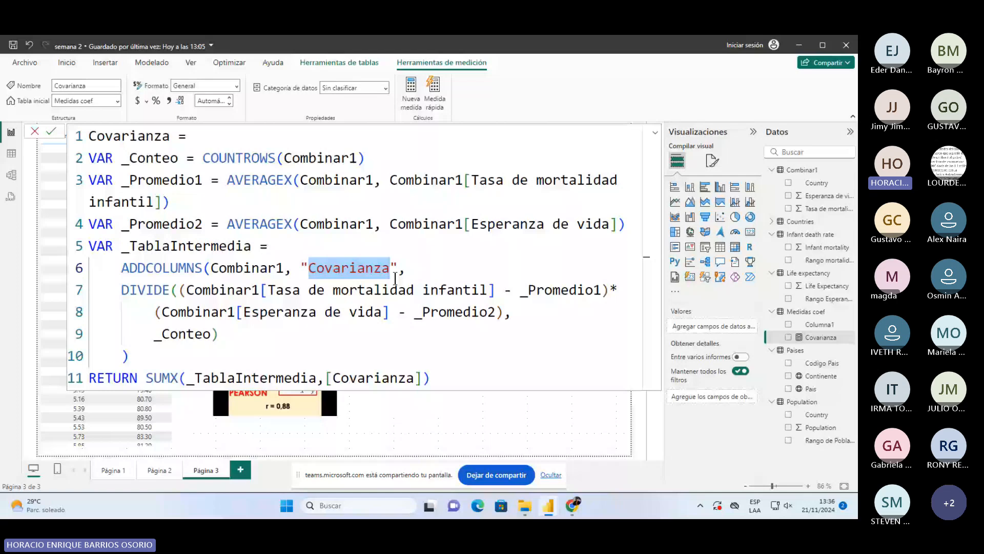
drag(130, 246, 252, 246)
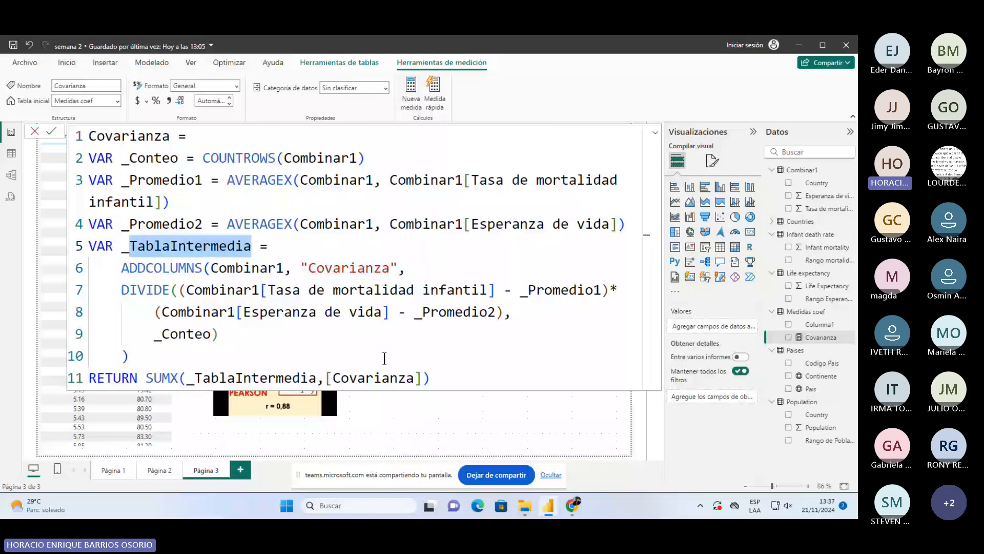
- Commit the finished Covarianza formula and return to page 3, where the card reads -259.69
double_click(151, 378)
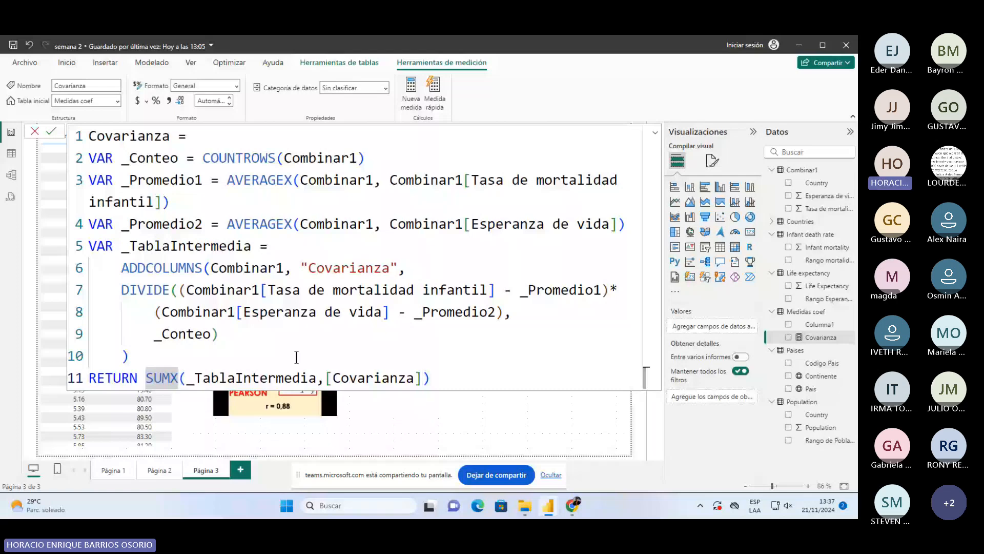
click(453, 379)
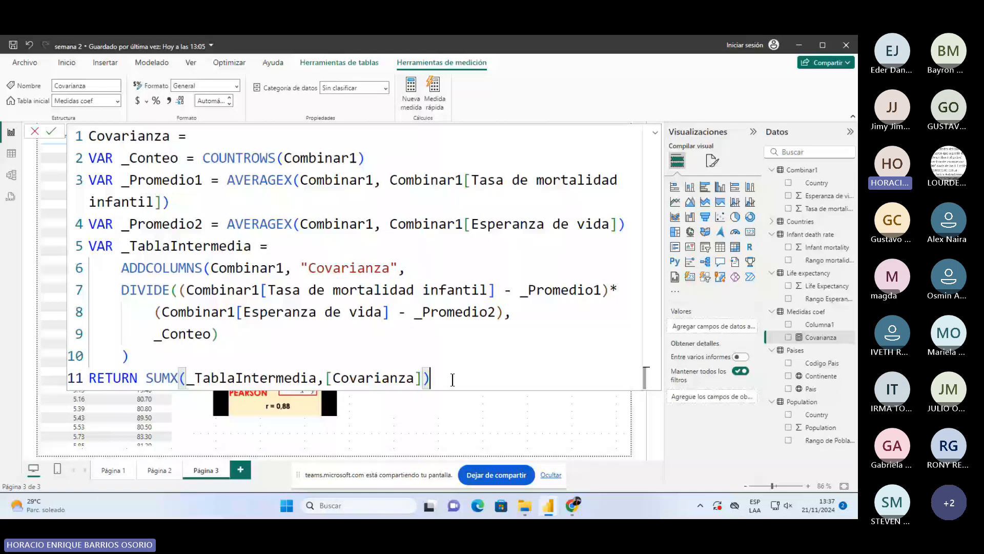
key(Return)
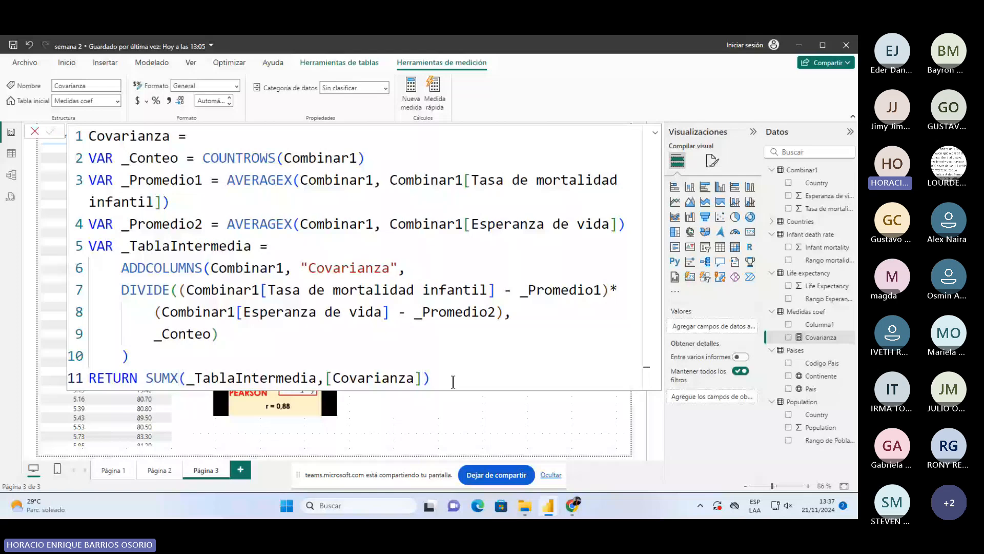
click(305, 179)
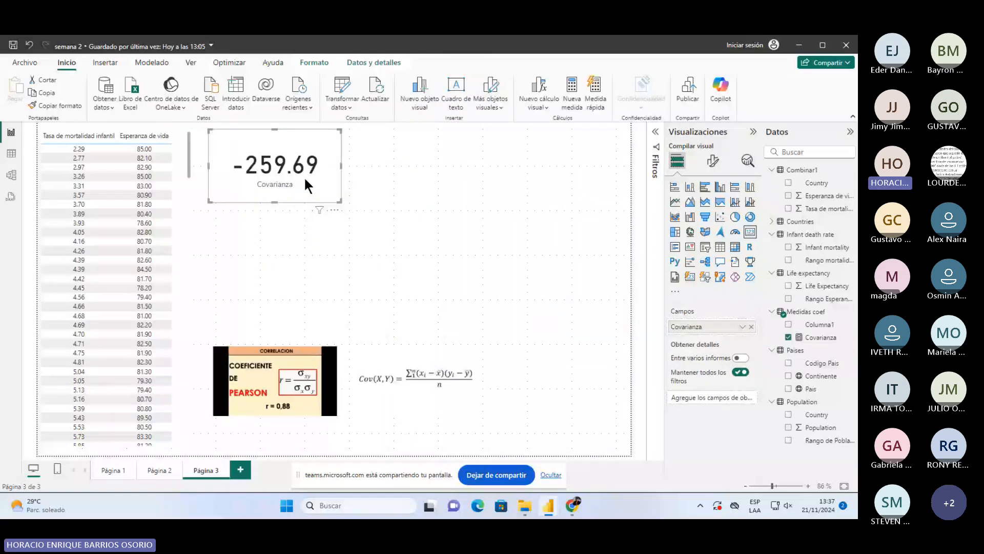
- Add an empty visual below the Covarianza card and shrink it to uncover the Pearson image
click(357, 256)
click(750, 231)
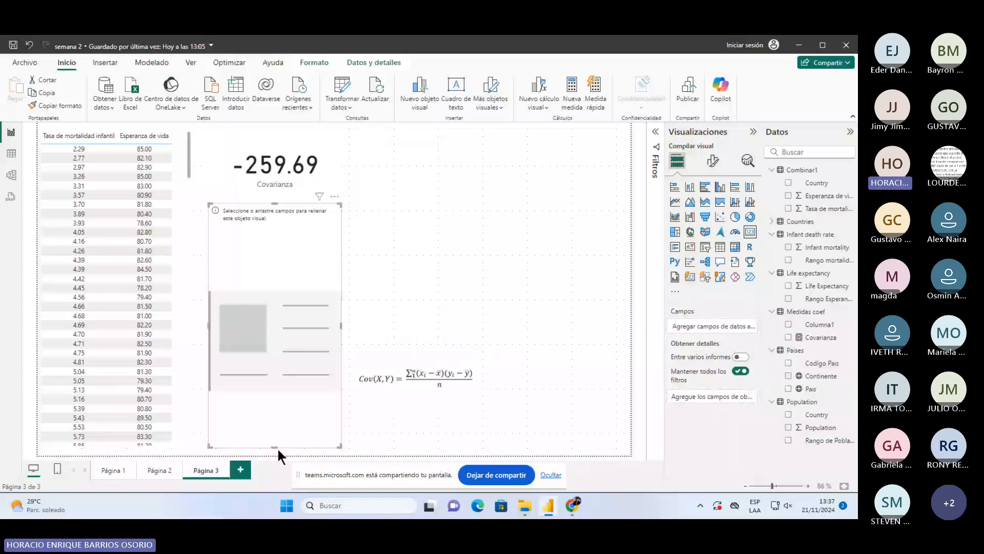
drag(276, 448, 277, 277)
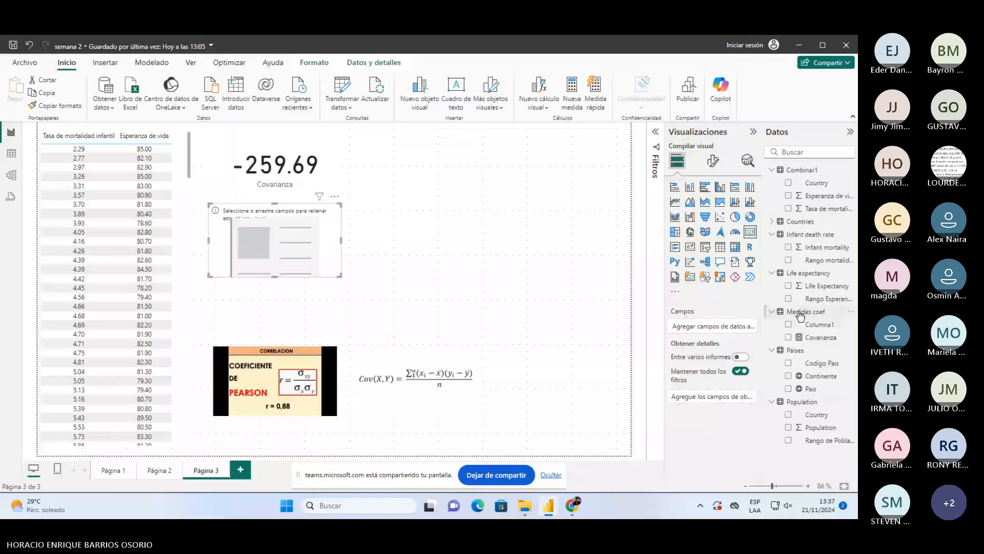
- Create measure 'Coeficiente de correlación de Pearson' starting DIVIDE([Covarianza], with an opening denominator parenthesis
click(572, 93)
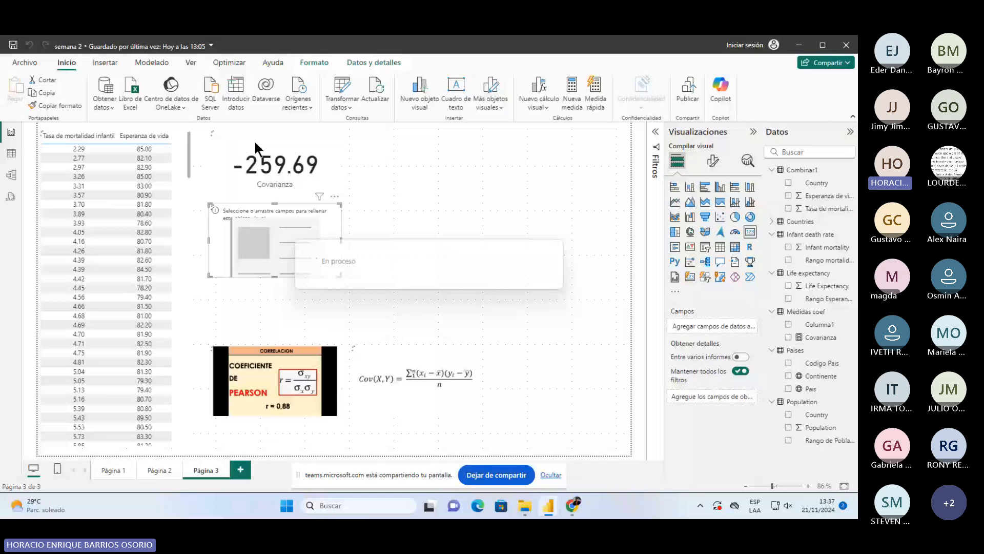
text(Coeficiente )
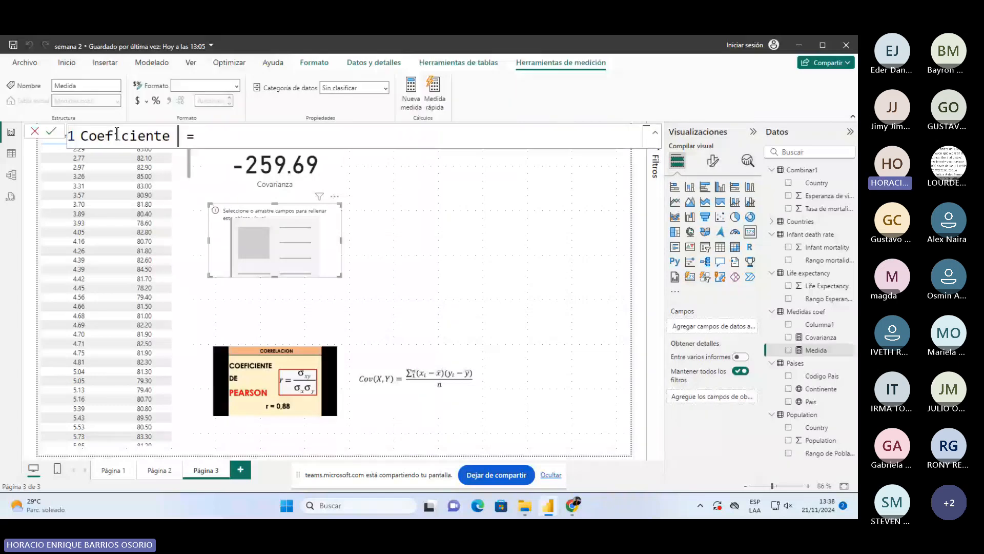
text(de correlación de Pea)
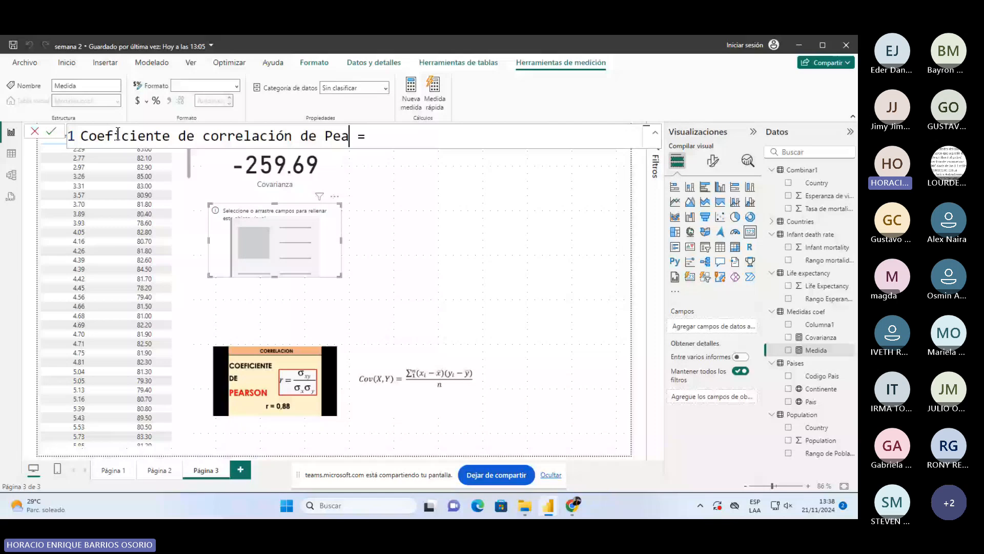
text(rson)
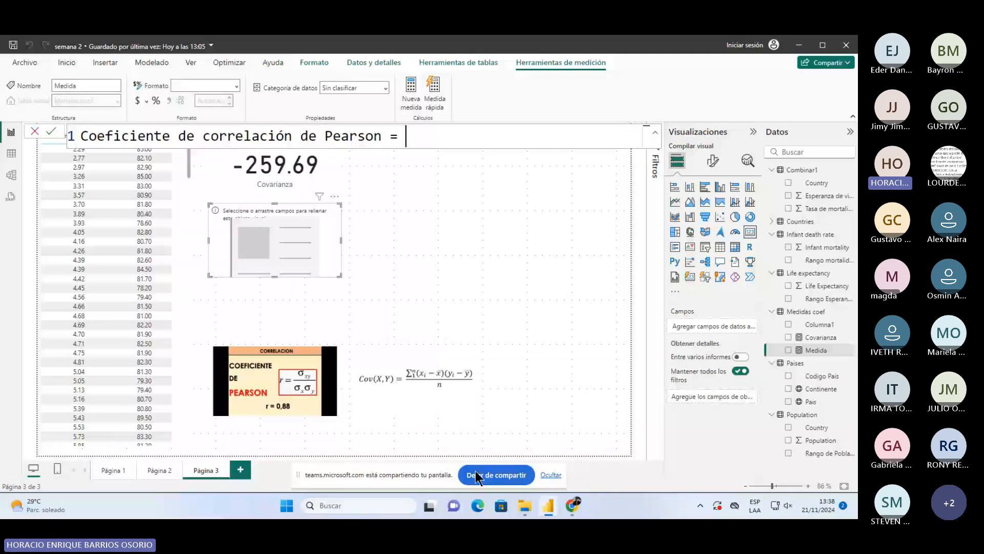
text(div)
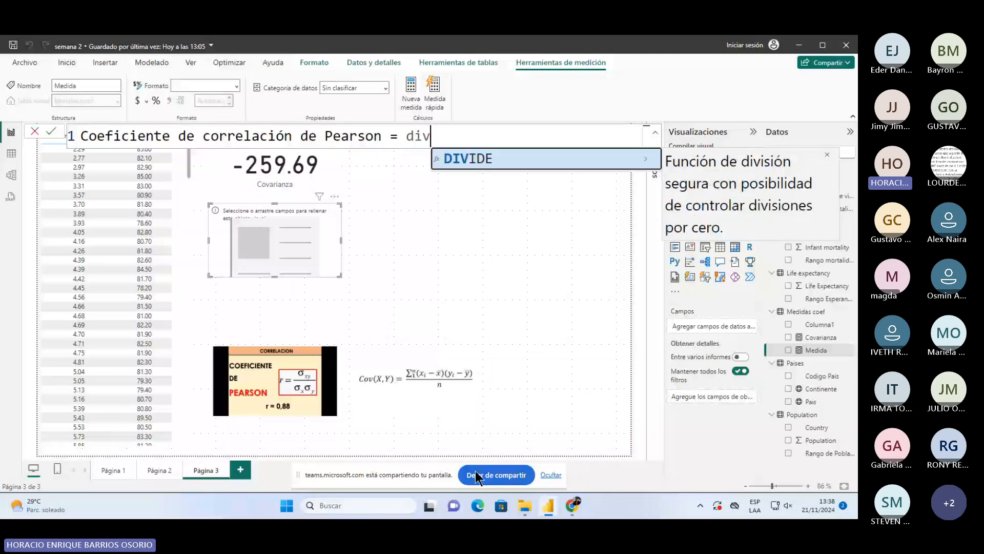
text(e)
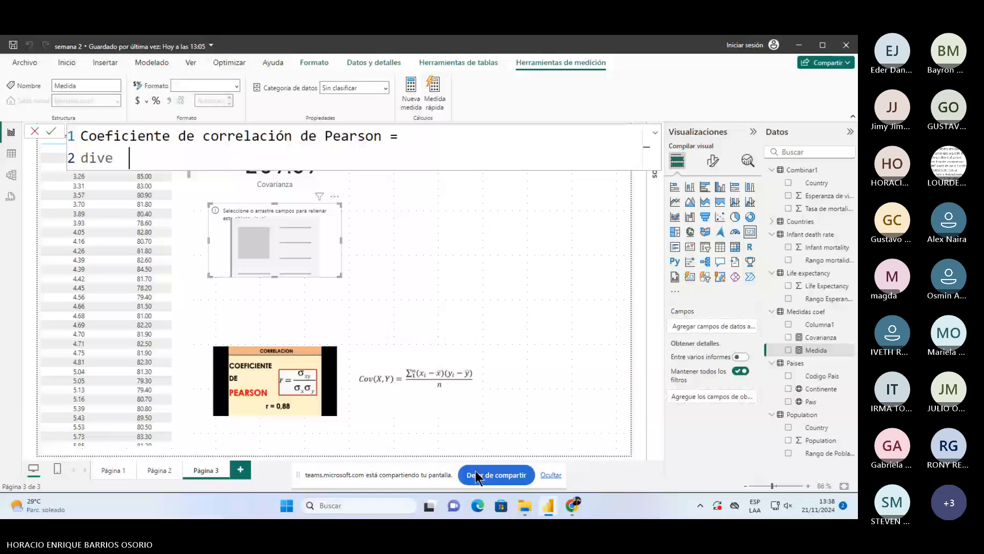
text(  ()
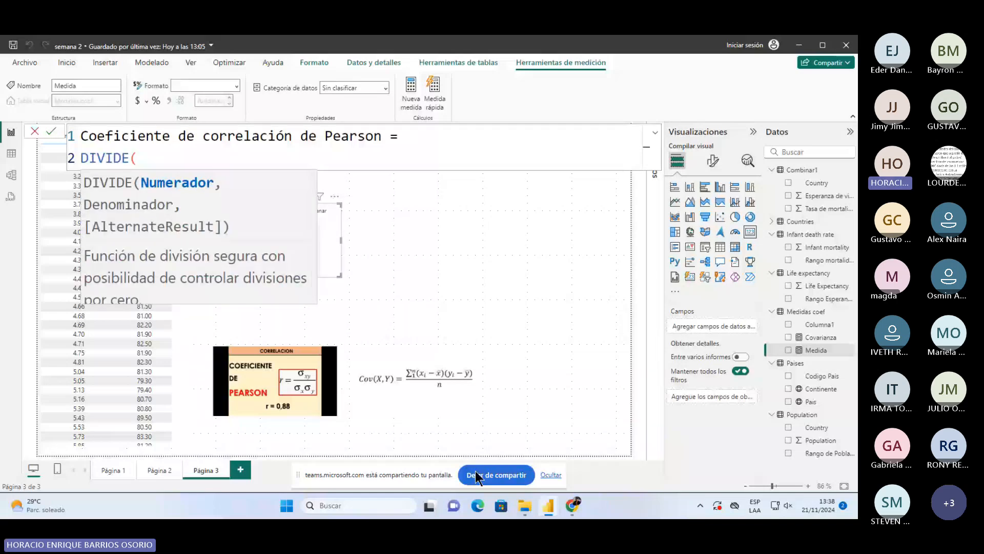
text(cova)
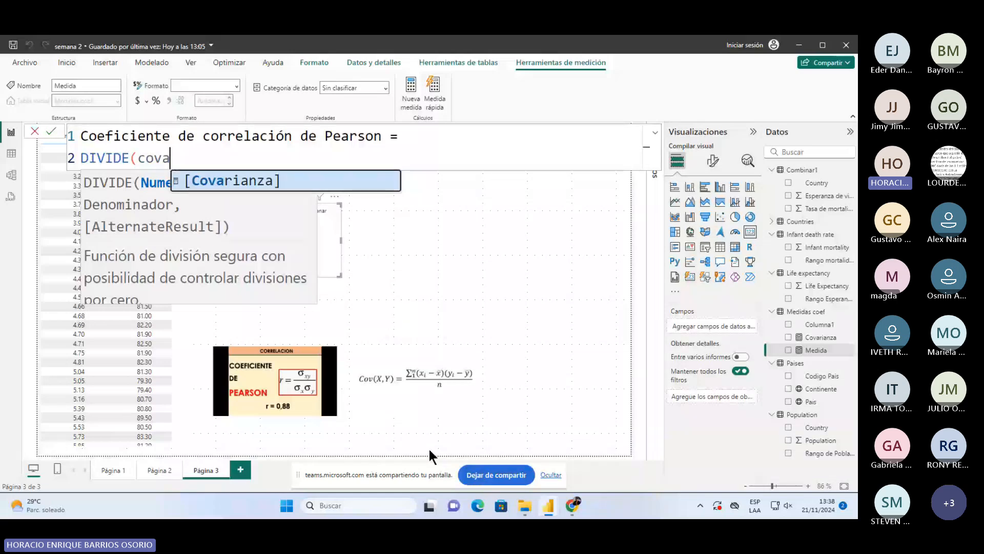
key(Tab)
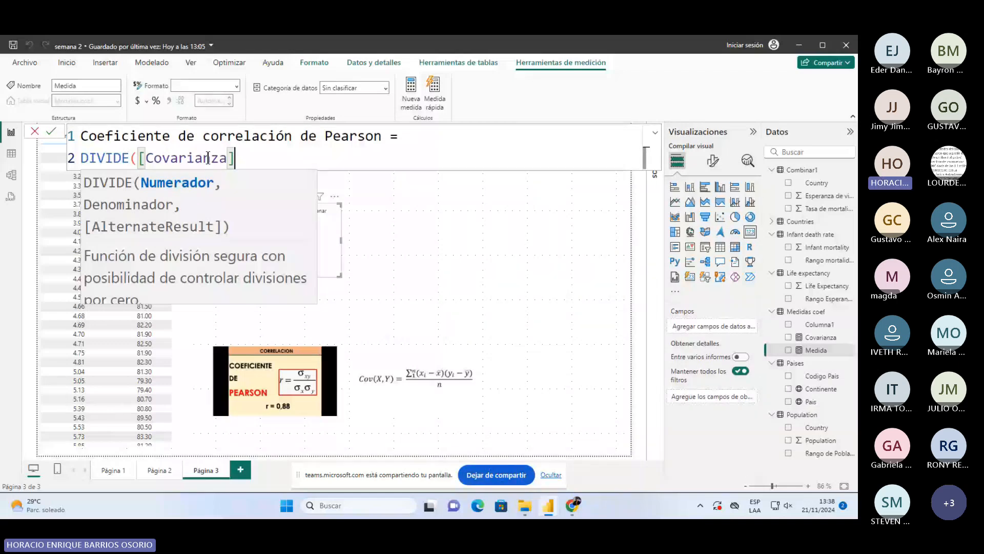
text(,)
key(shift+Return)
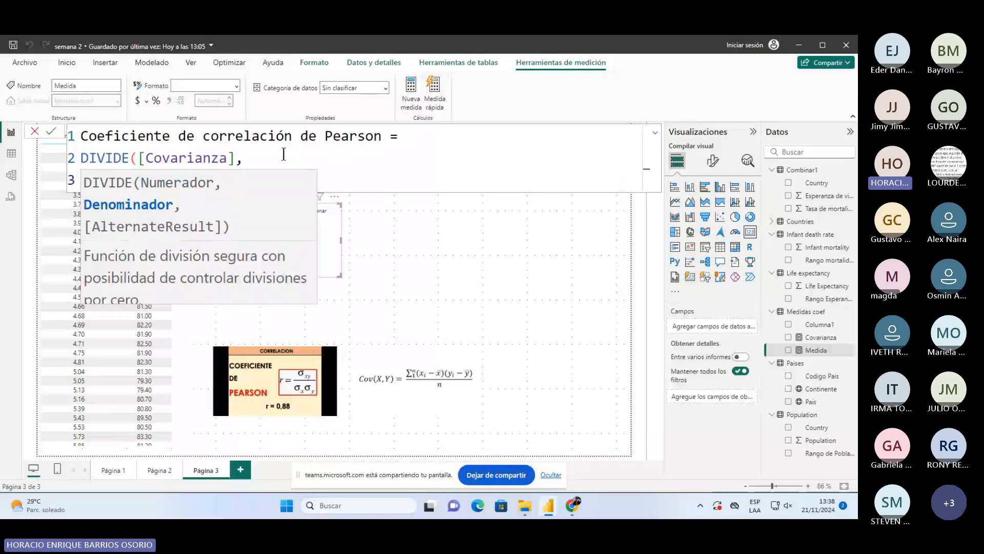
click(242, 183)
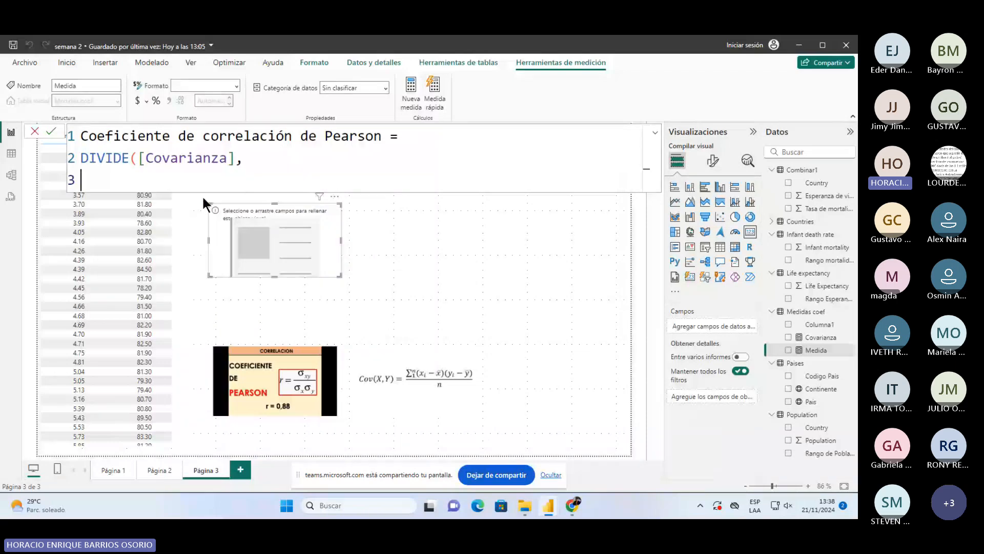
text(())
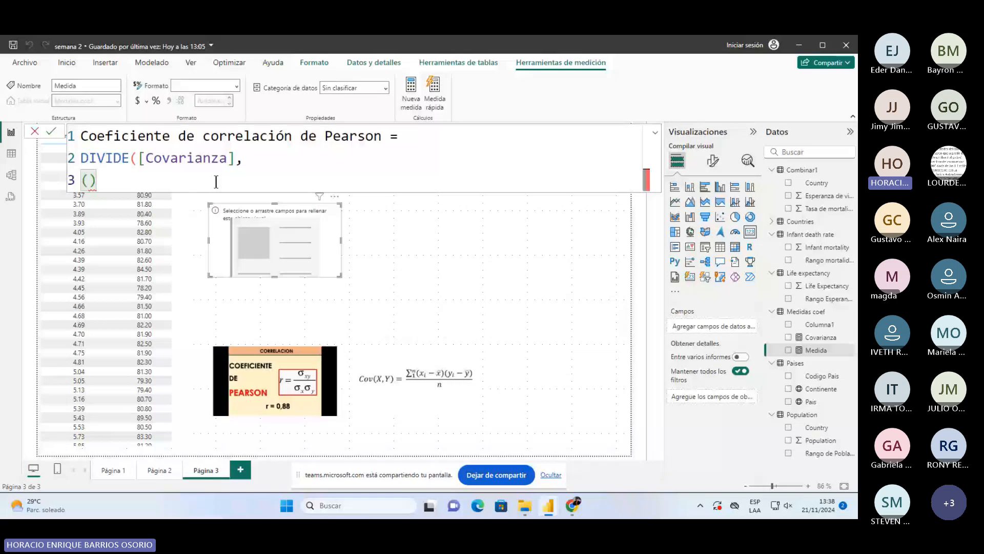
- Enter STDEV.P(Combinar1[Tasa de mortalidad infantil])* as the denominator's first factor
text(s)
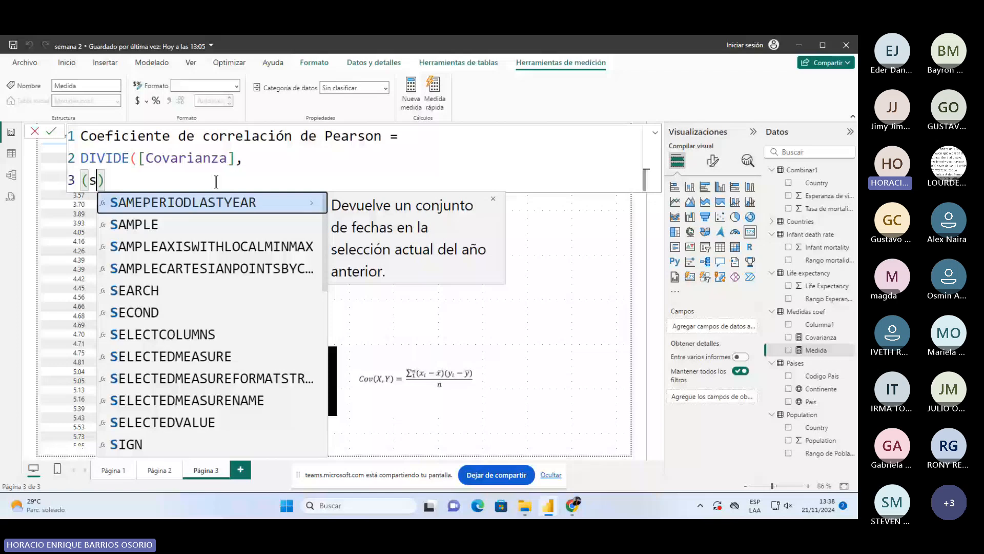
text(td)
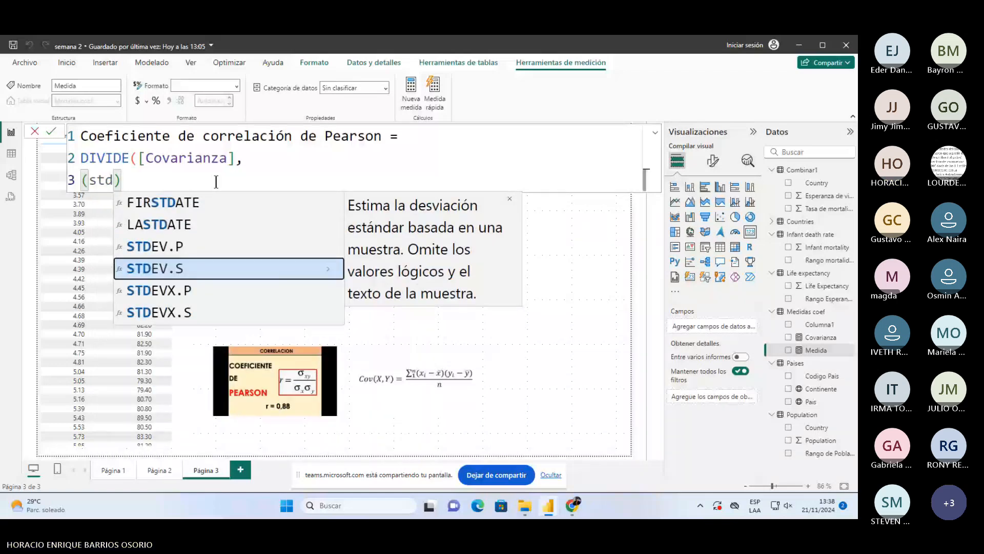
key(Up)
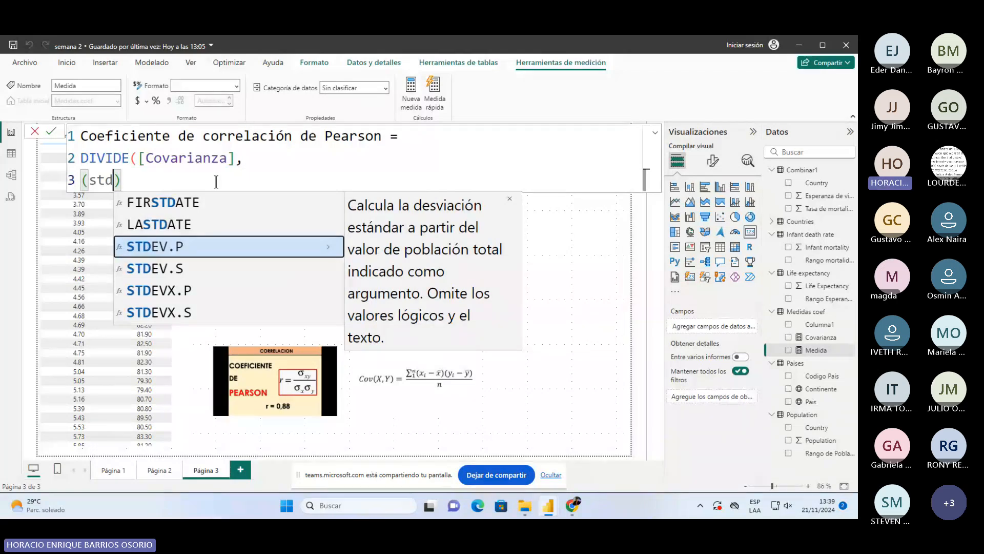
click(129, 247)
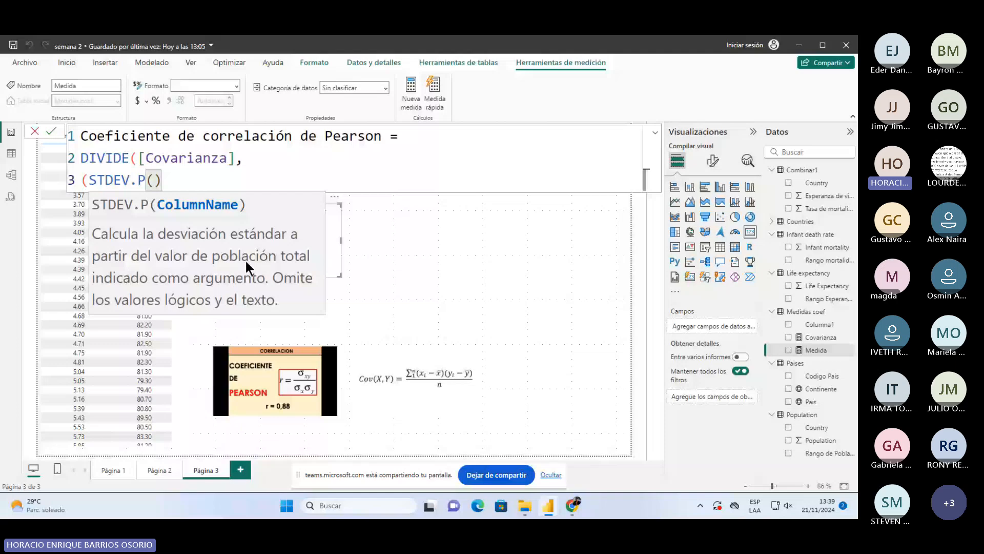
text(com)
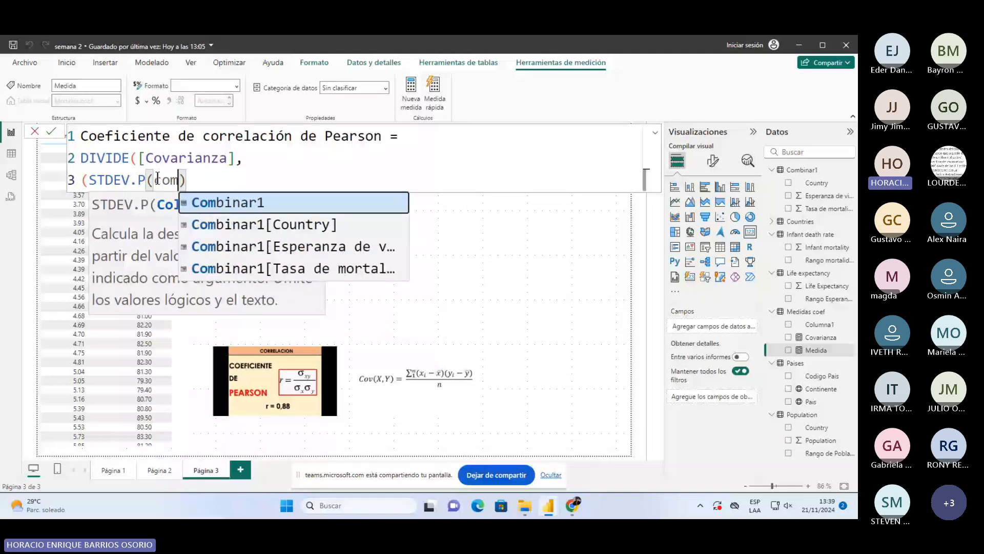
key(Up)
key(Tab)
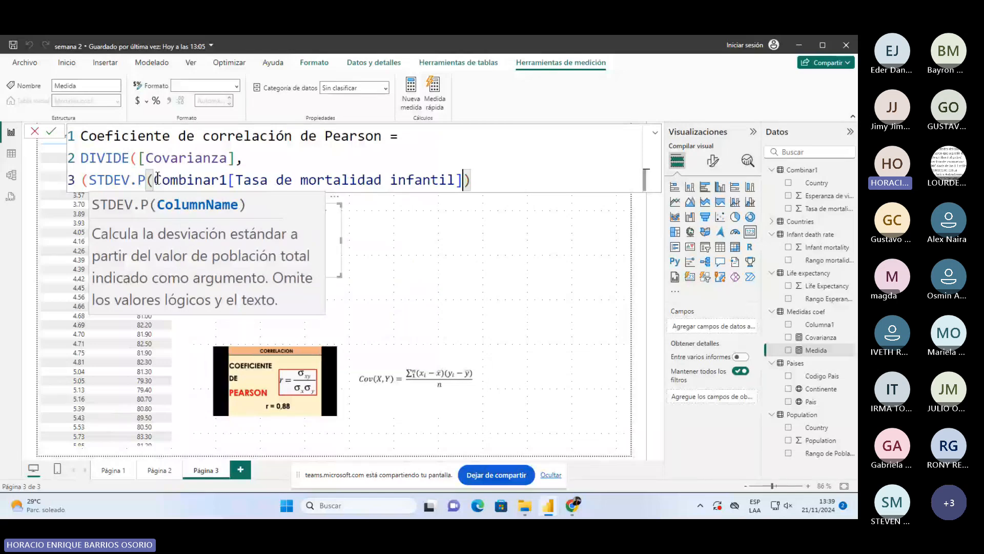
text())
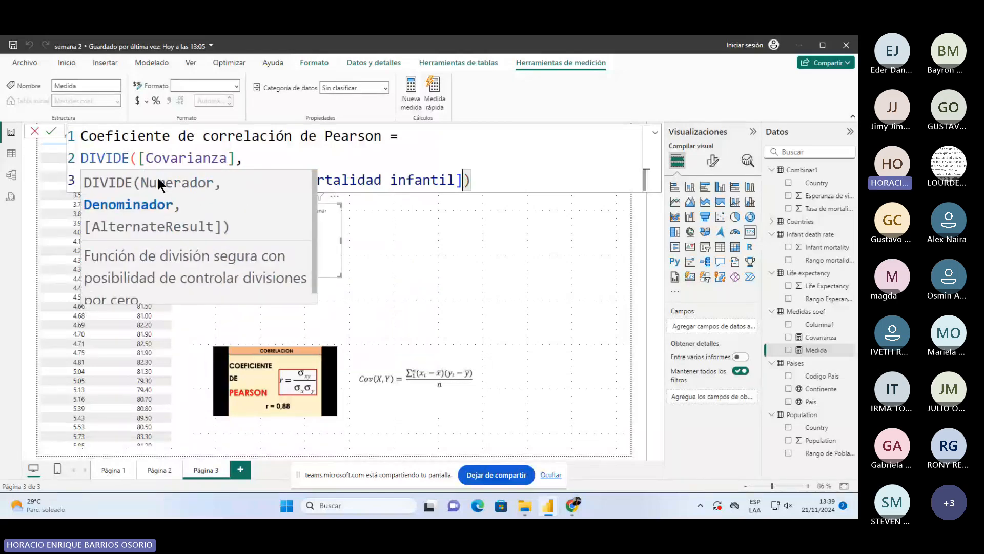
key(Left)
text(*)
key(shift+Return)
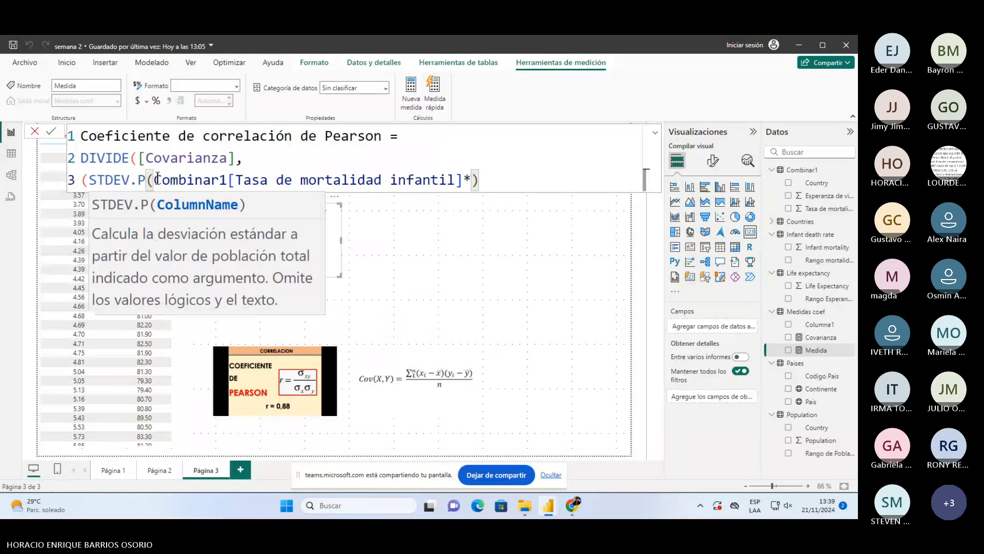
- Add STDEV.P(Combinar1[Esperanza de vida]) as the second factor on line 4
text(ste)
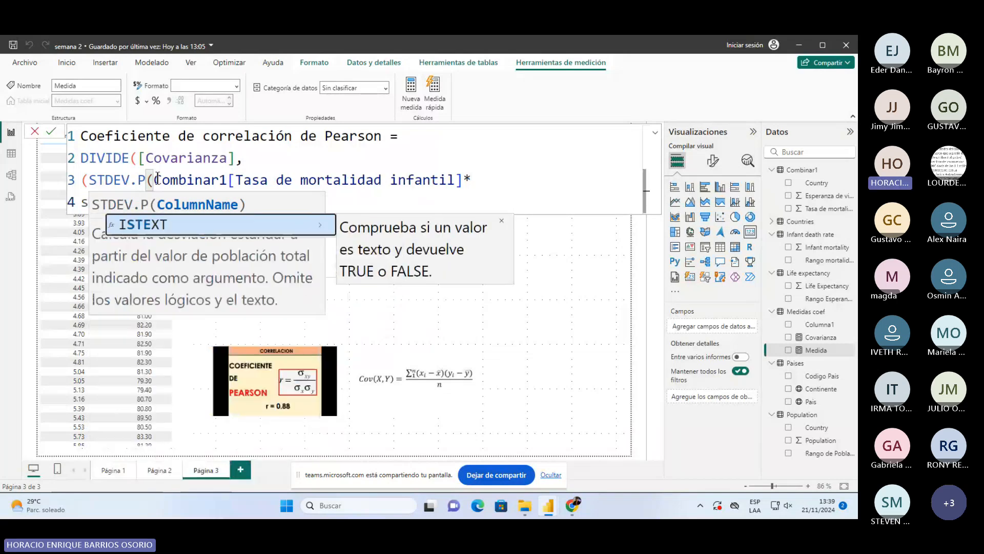
key(Up)
key(Down)
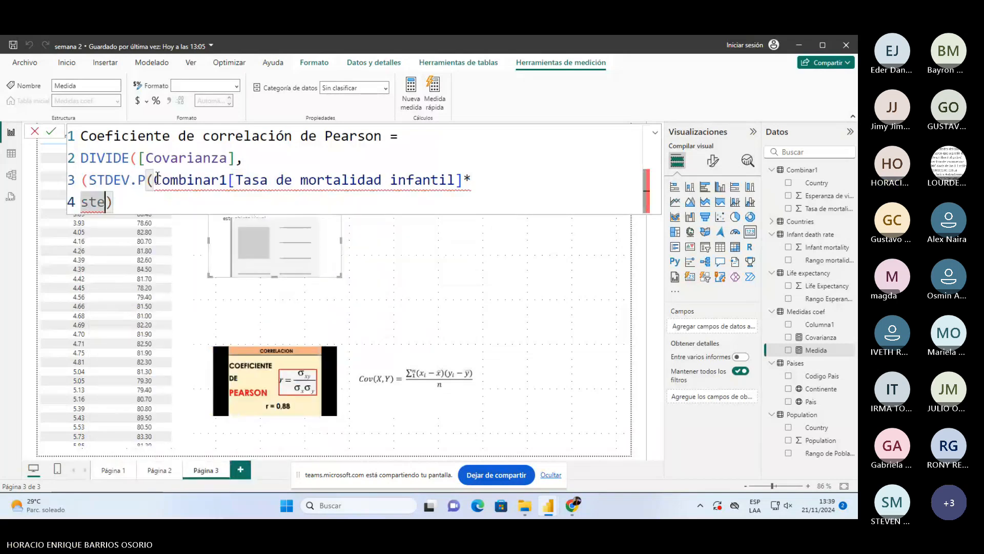
key(BackSpace)
text(d)
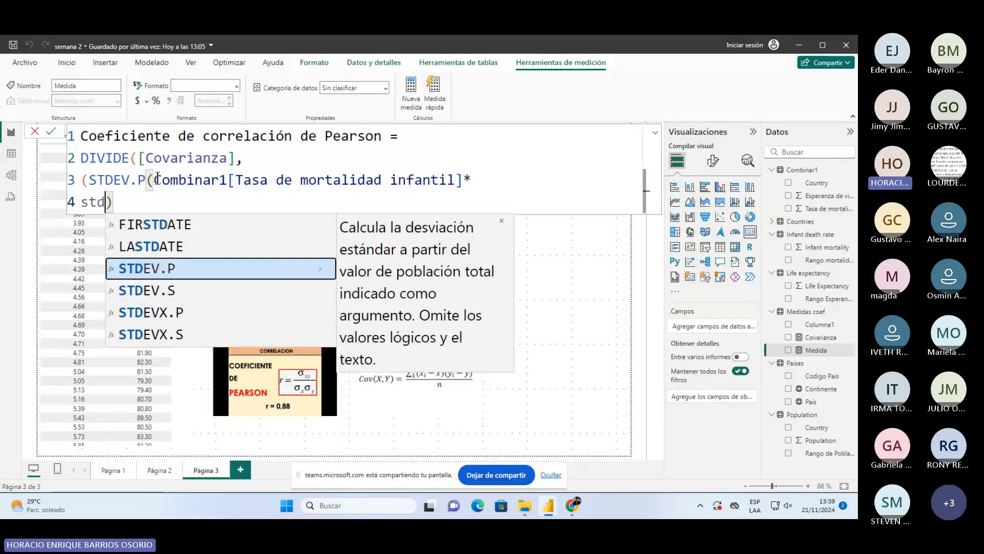
key(Tab)
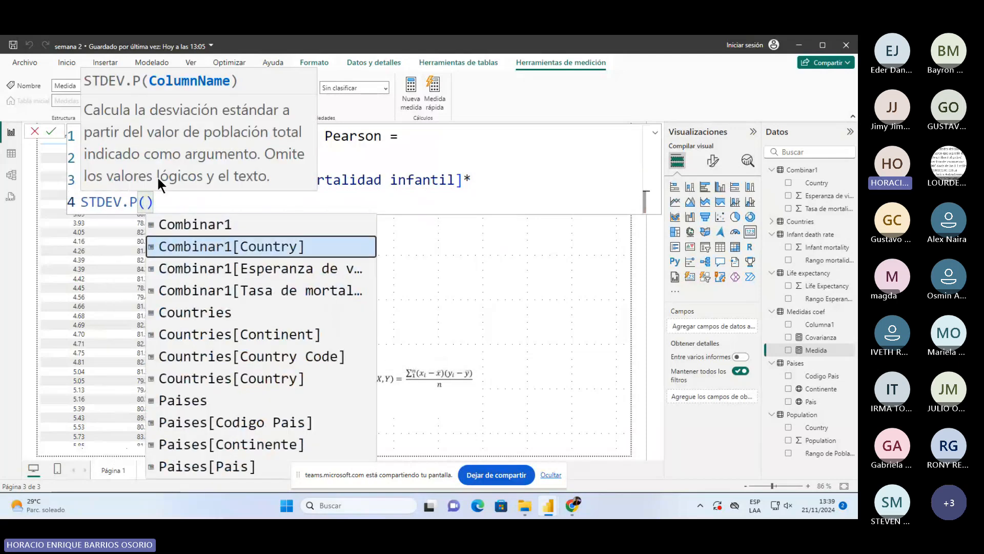
key(Down)
key(Down)
key(Tab)
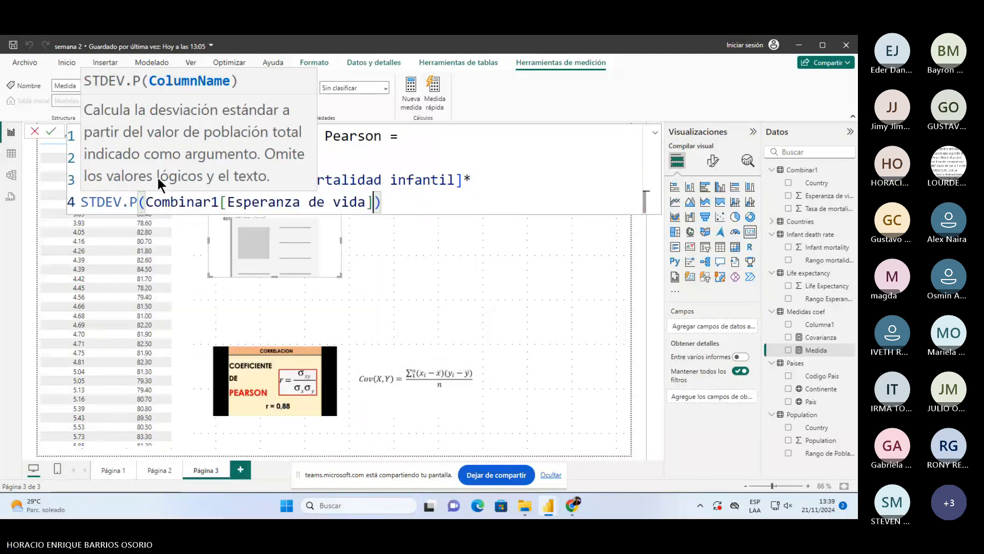
key(Right)
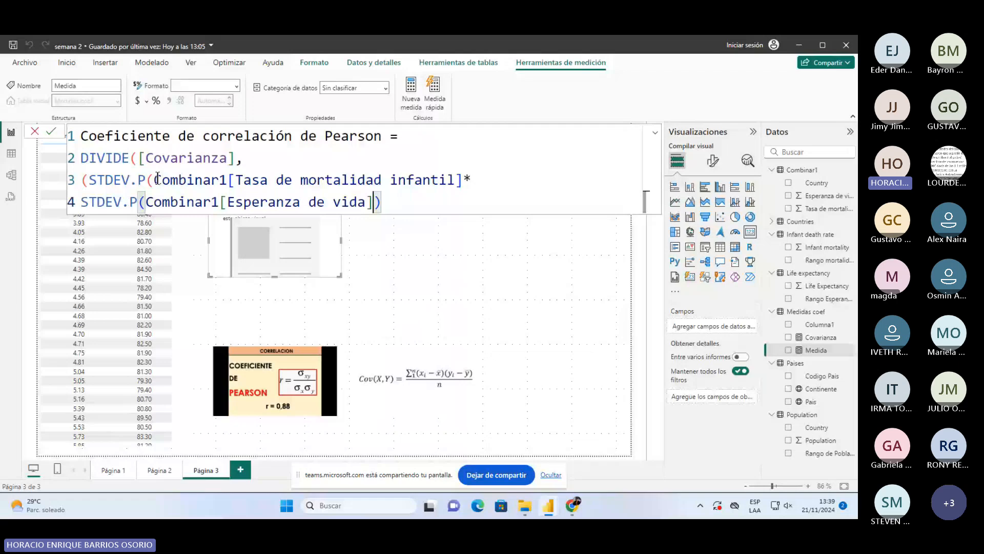
- Remove the extra opening parenthesis before STDEV and add closing parentheses on new lines
key(Right)
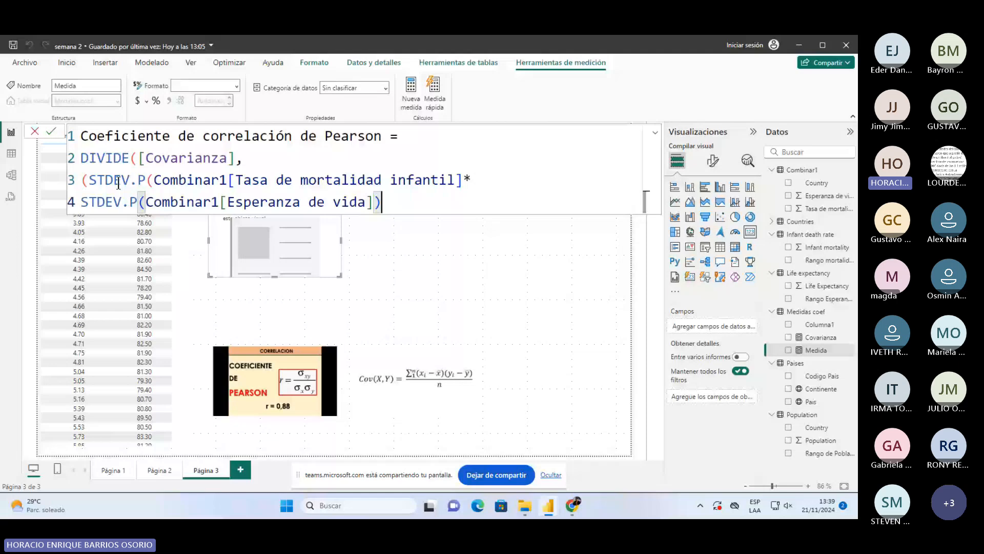
click(92, 179)
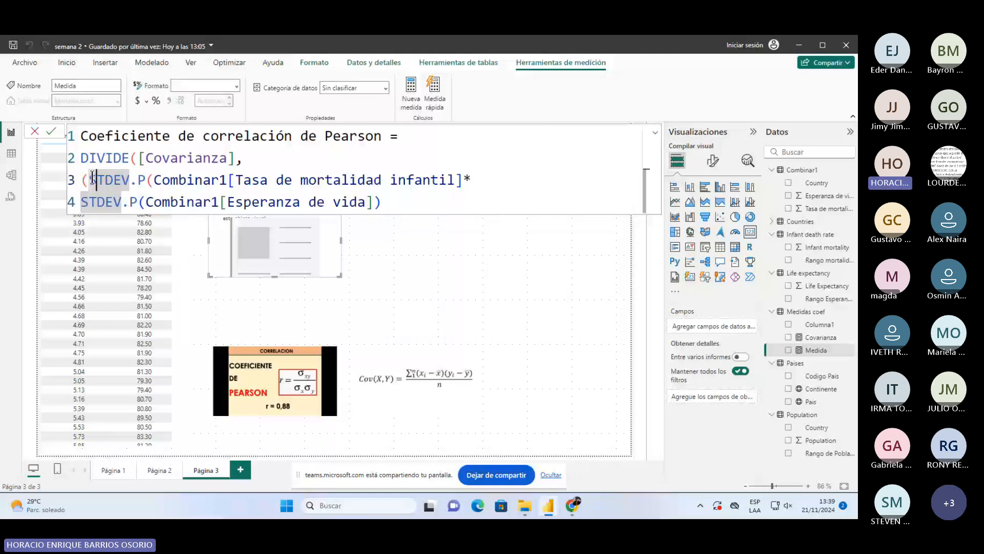
key(BackSpace)
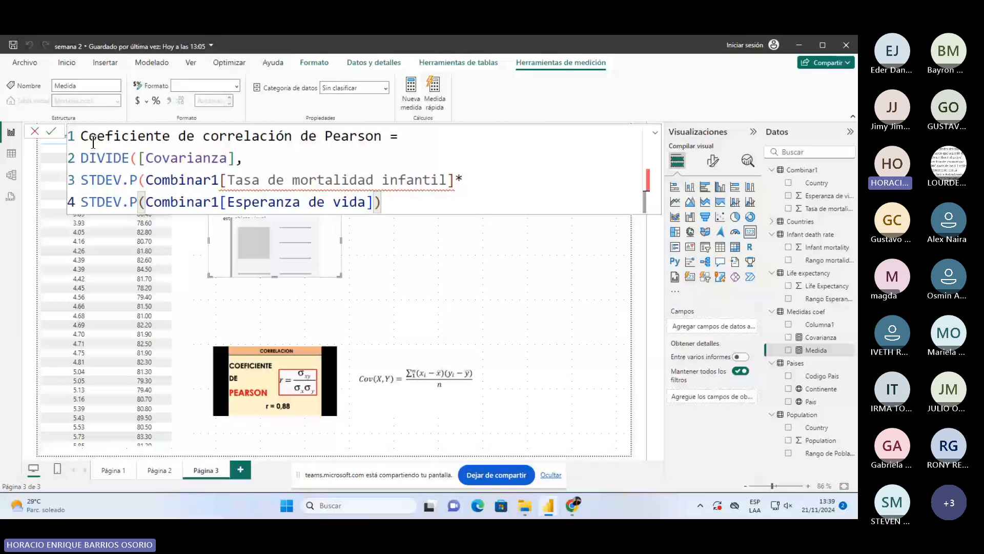
key(shift+Return)
text())
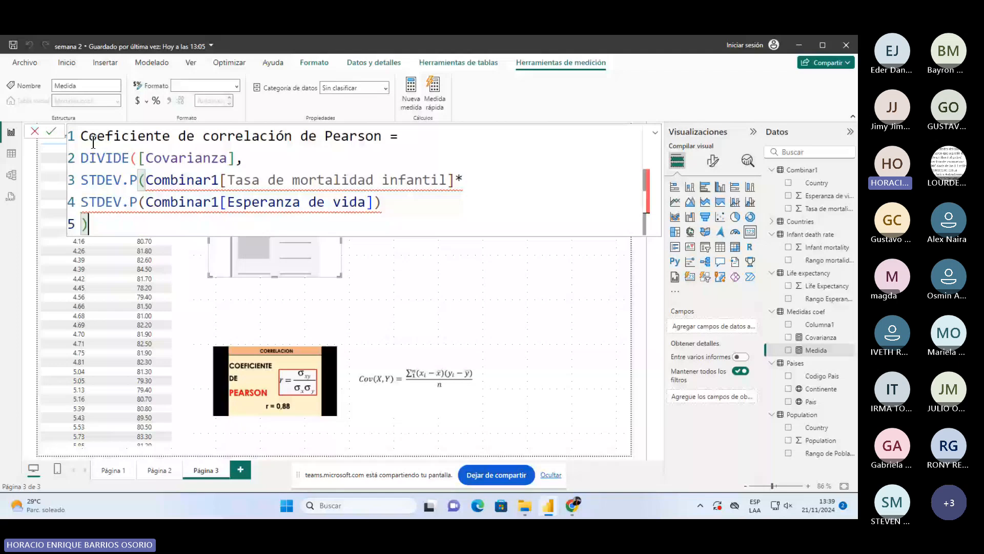
key(shift+Return)
text())
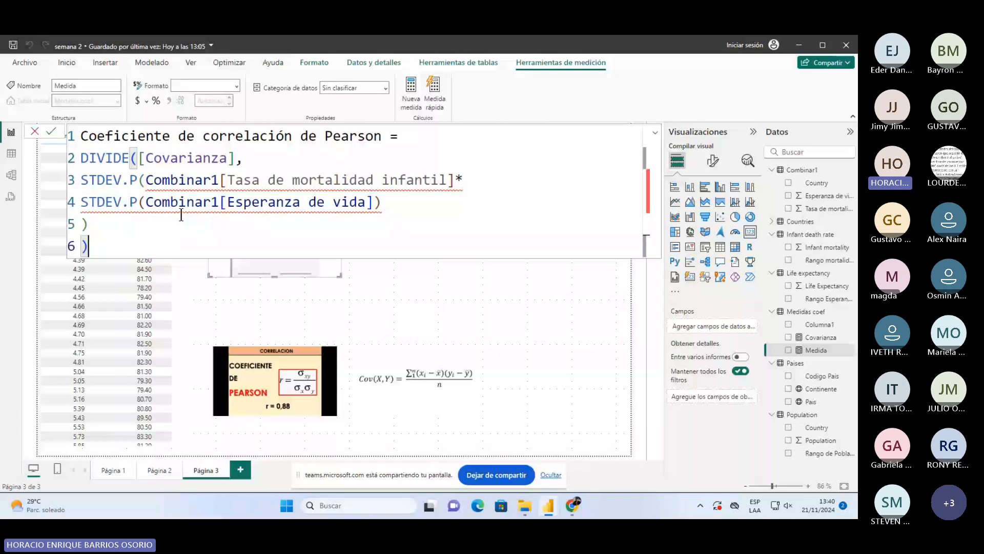
- Fix the flagged mortality reference by reinserting Combinar1[Tasa de mortalidad infantil]
click(228, 180)
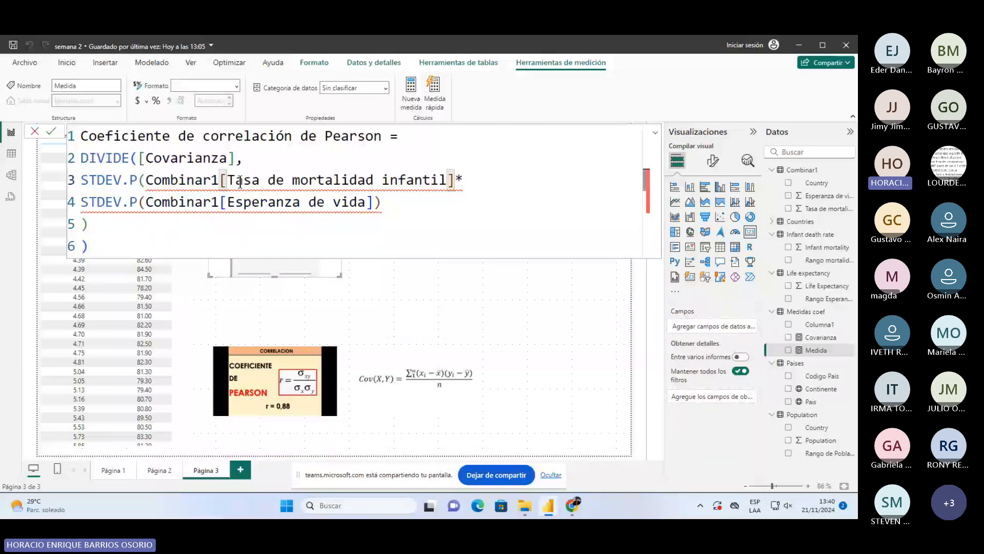
mouse_move(266, 188)
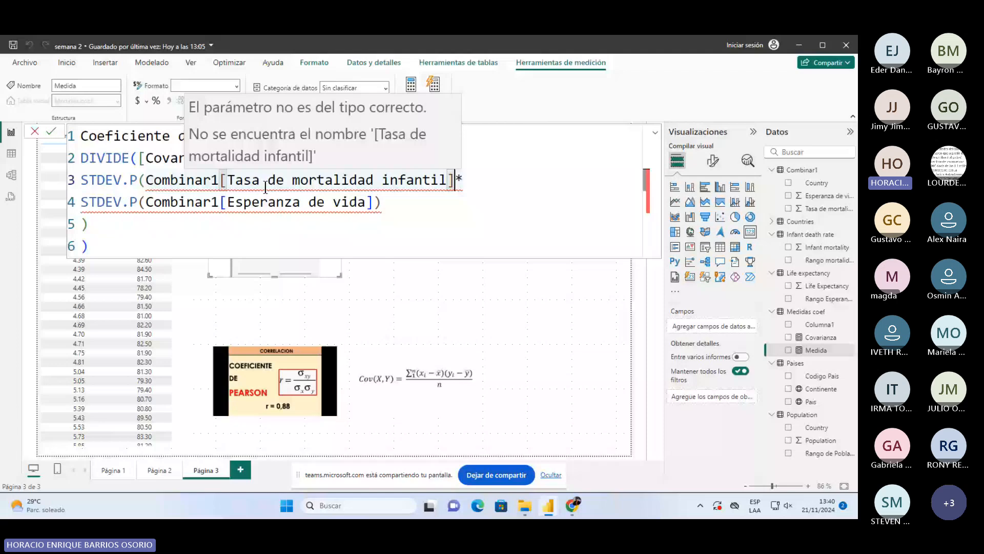
click(265, 186)
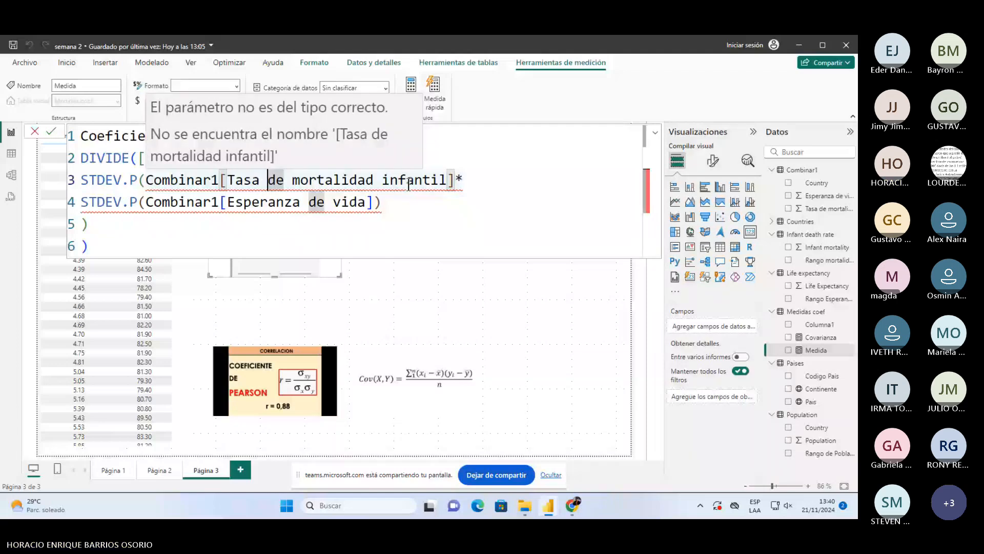
drag(405, 204, 187, 176)
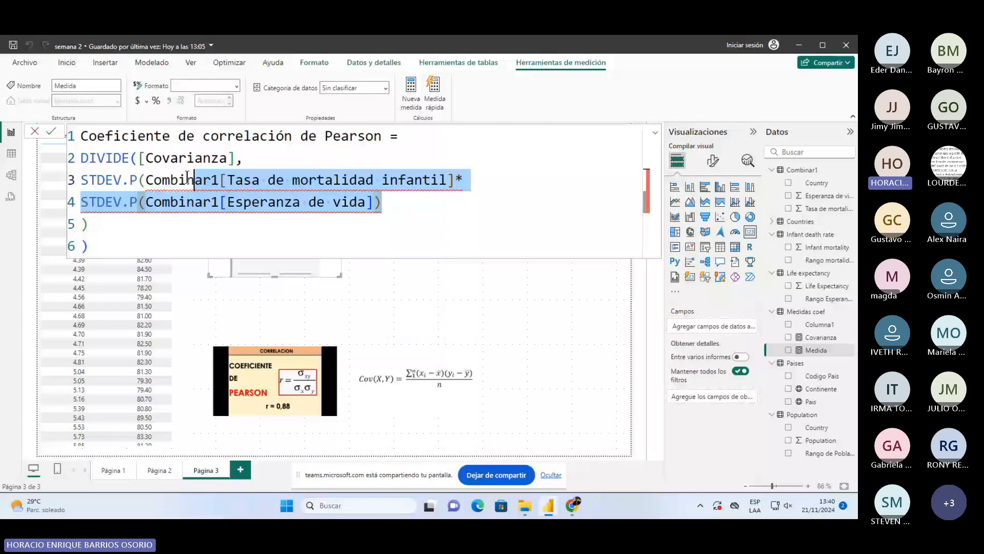
click(458, 178)
text())
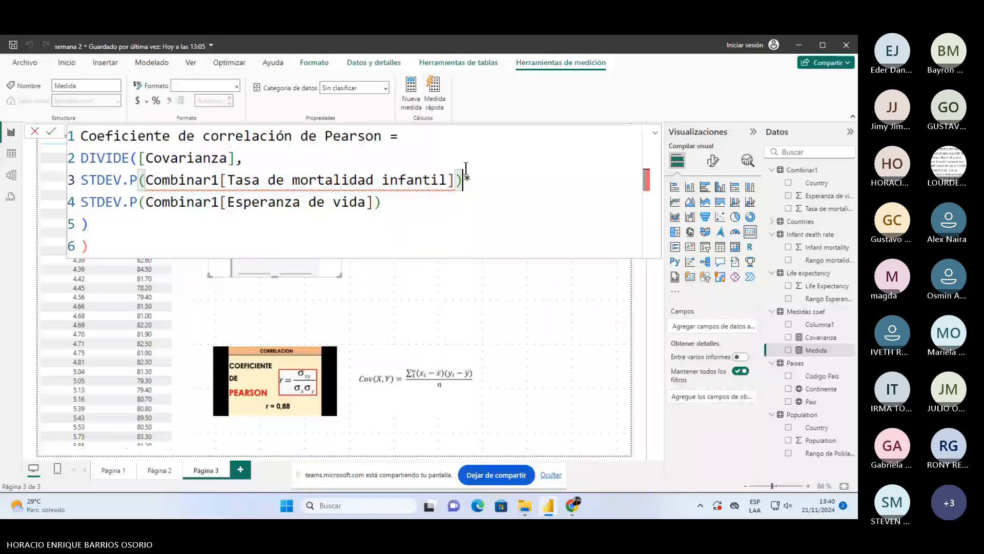
key(Down)
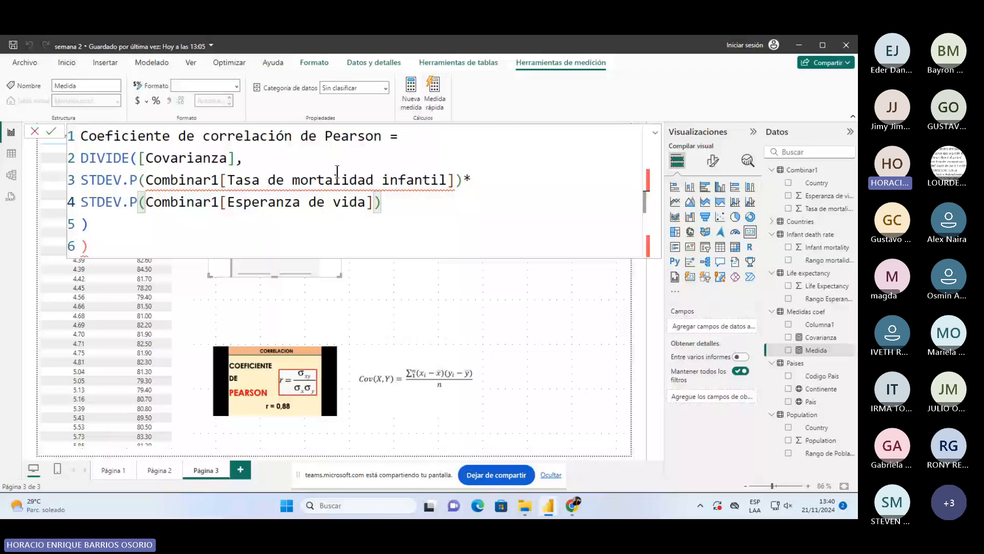
click(324, 180)
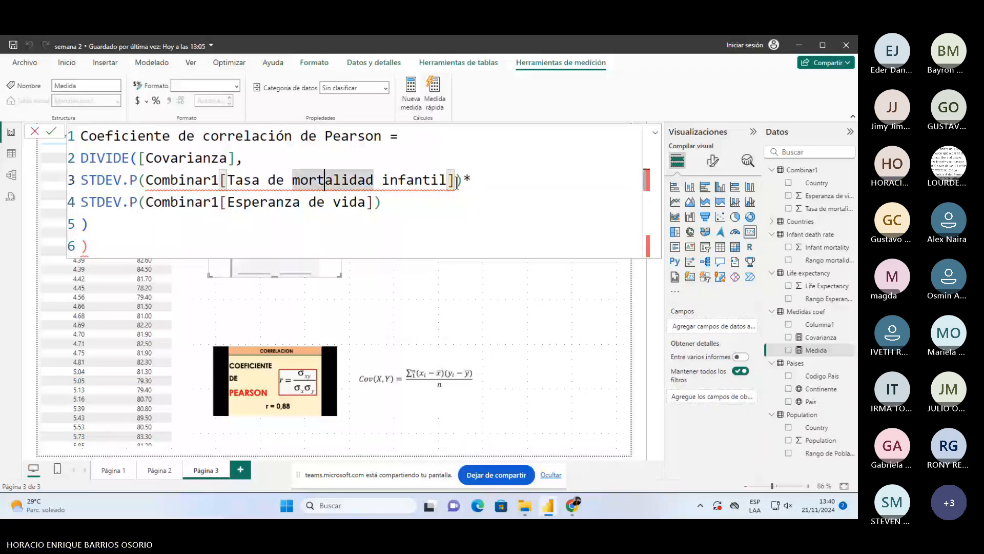
drag(455, 180, 147, 190)
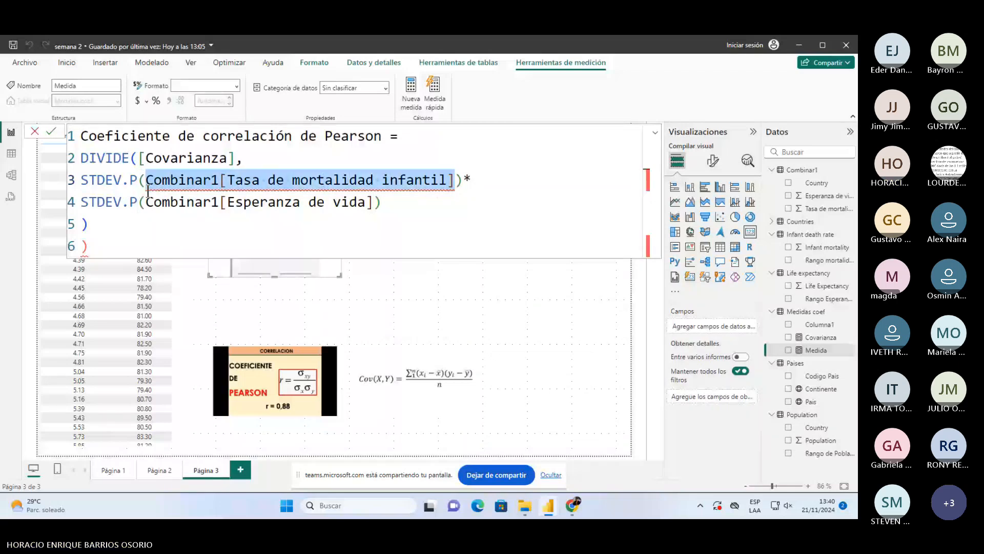
text(co)
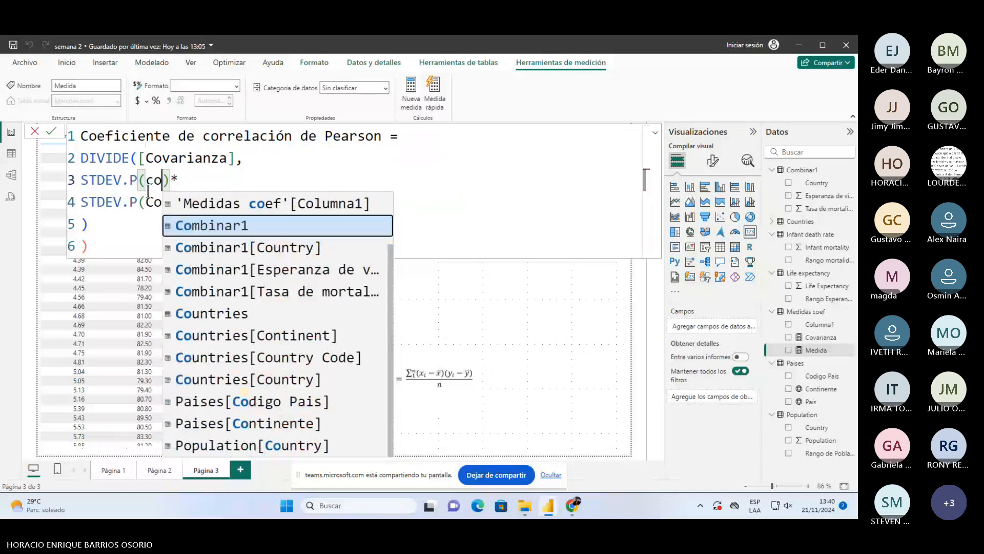
text(m)
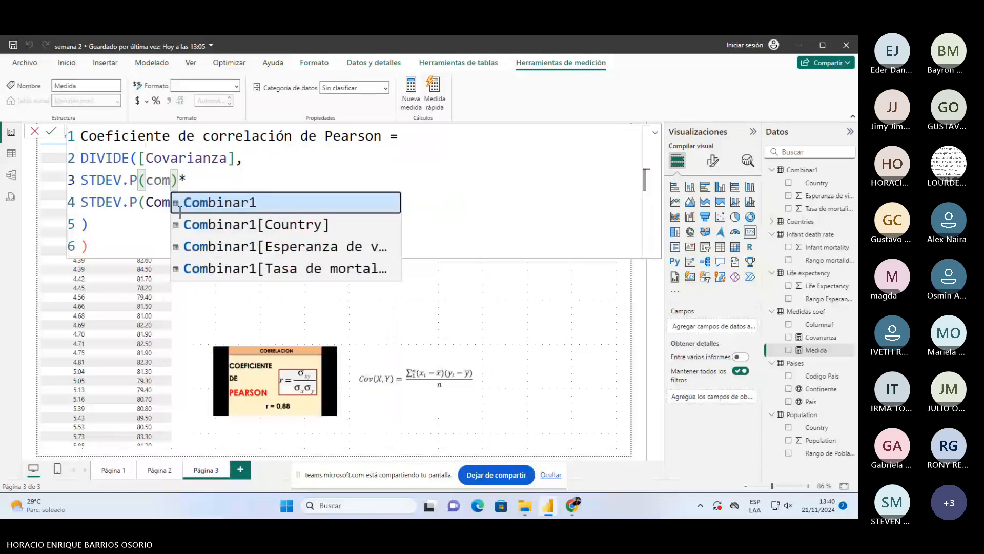
click(322, 274)
- Add ', 0' as DIVIDE's alternate result, delete the extra parenthesis, and commit the measure
click(243, 231)
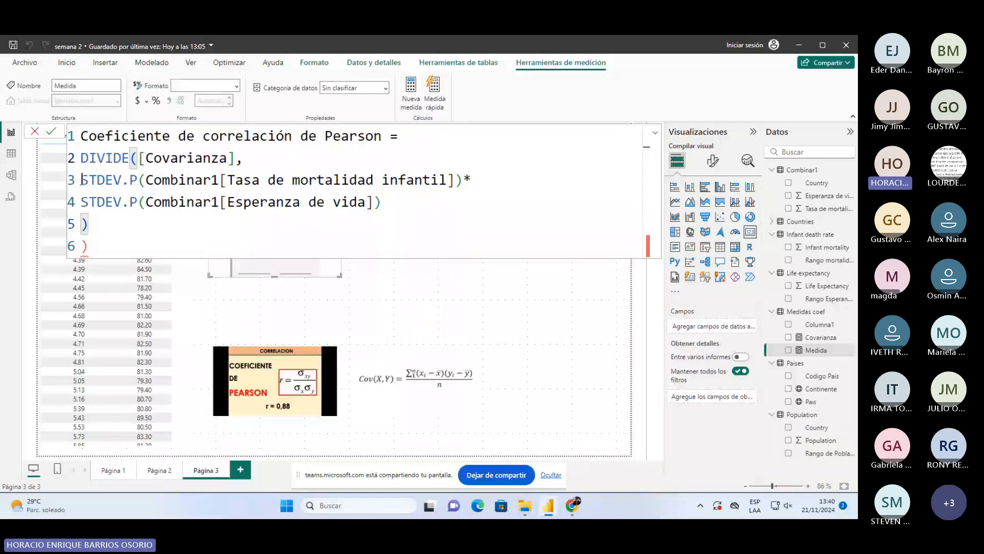
drag(82, 180, 388, 211)
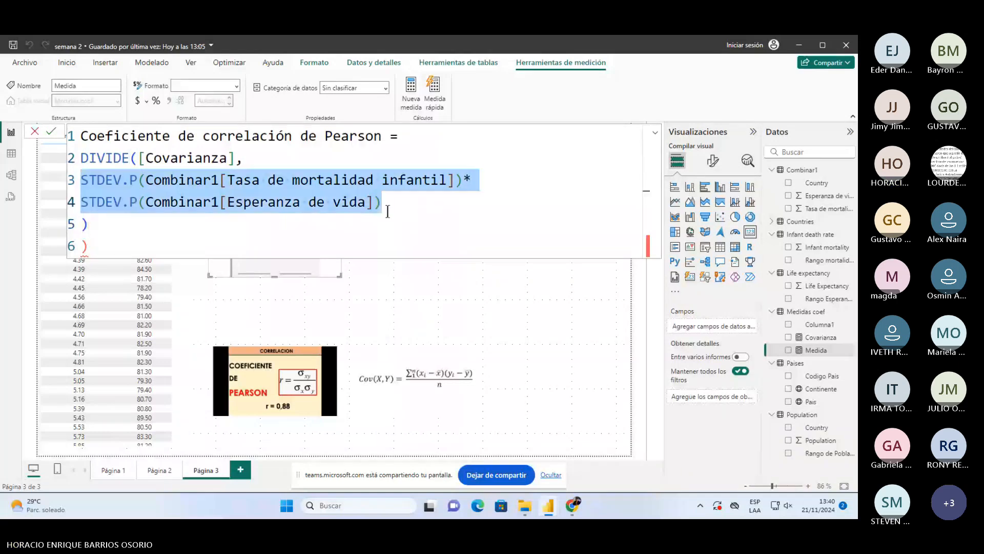
click(407, 203)
text(, )
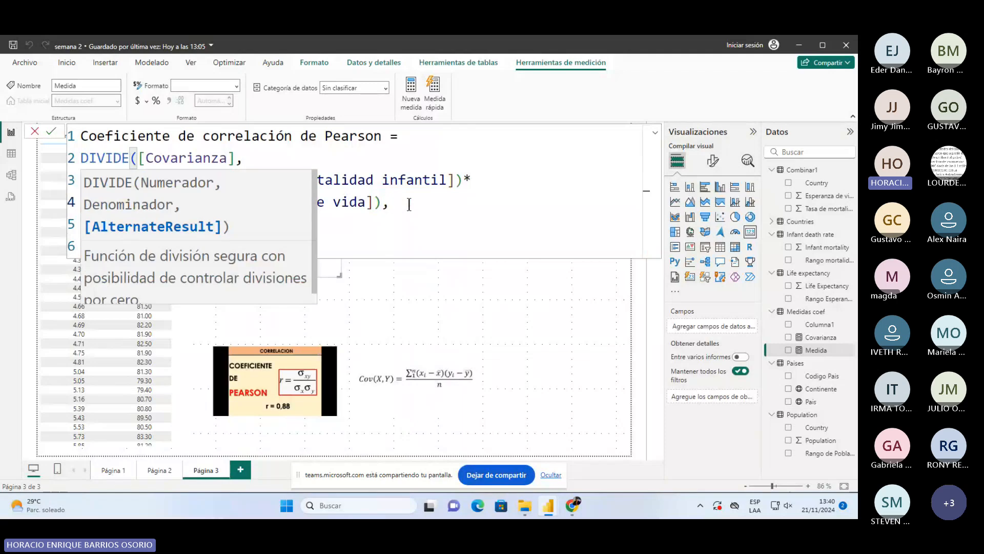
text(0)
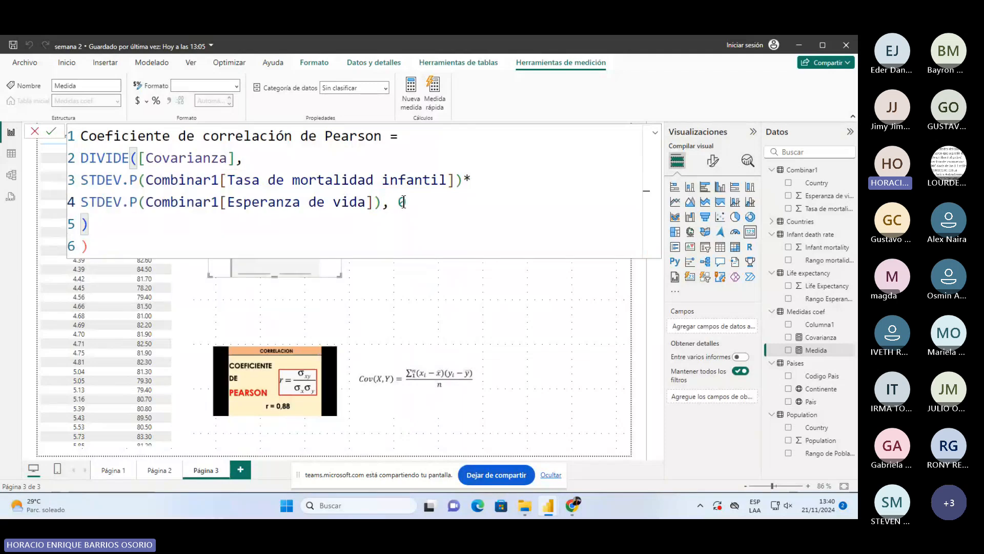
drag(383, 201, 87, 184)
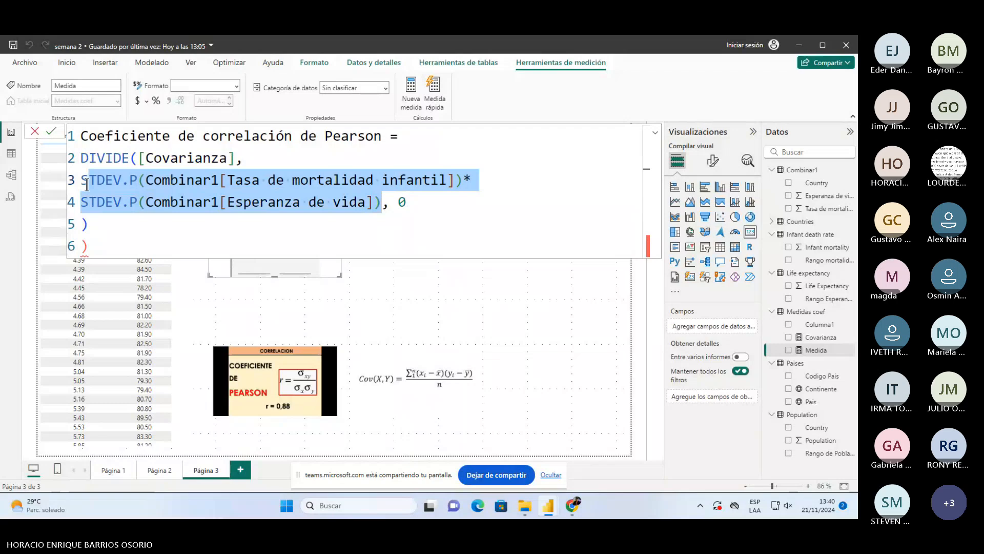
click(115, 246)
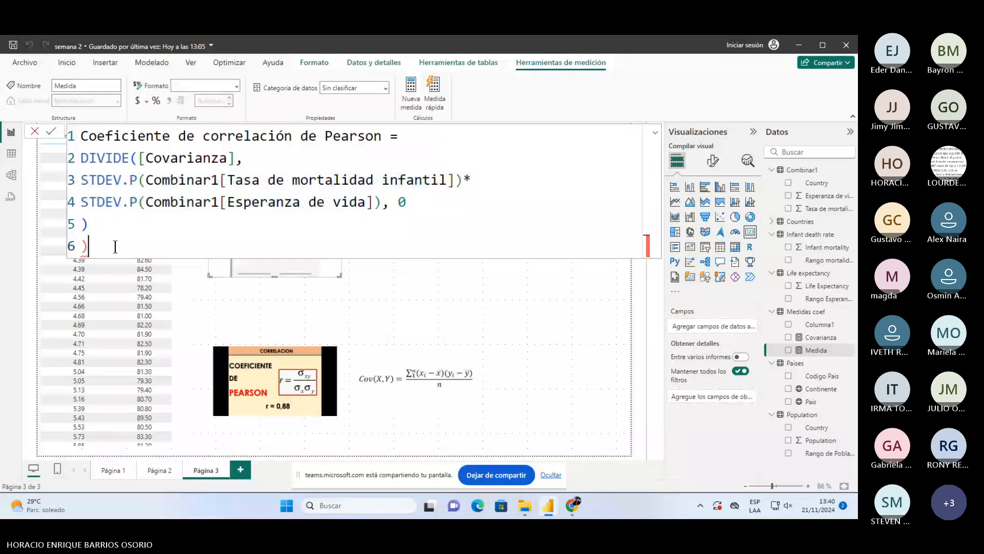
key(BackSpace)
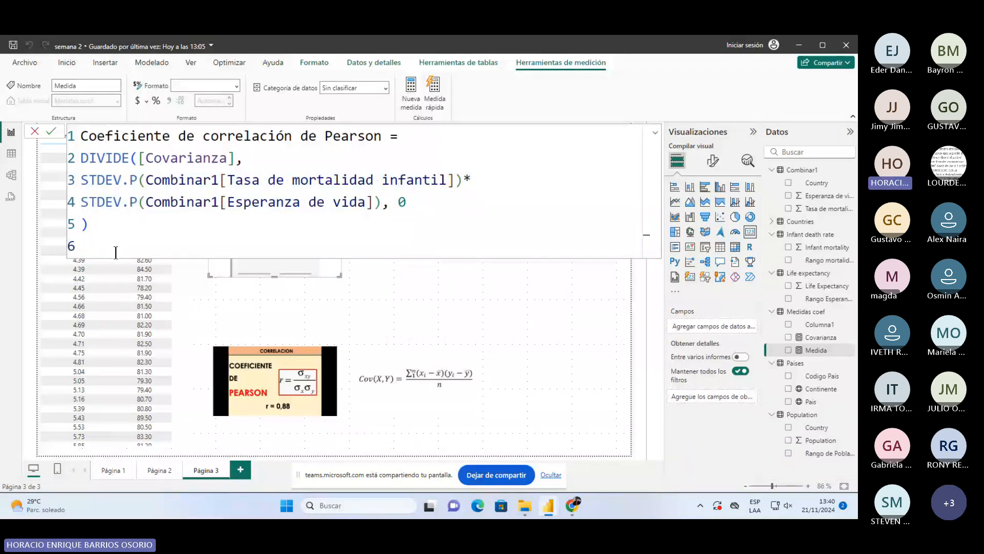
key(Left)
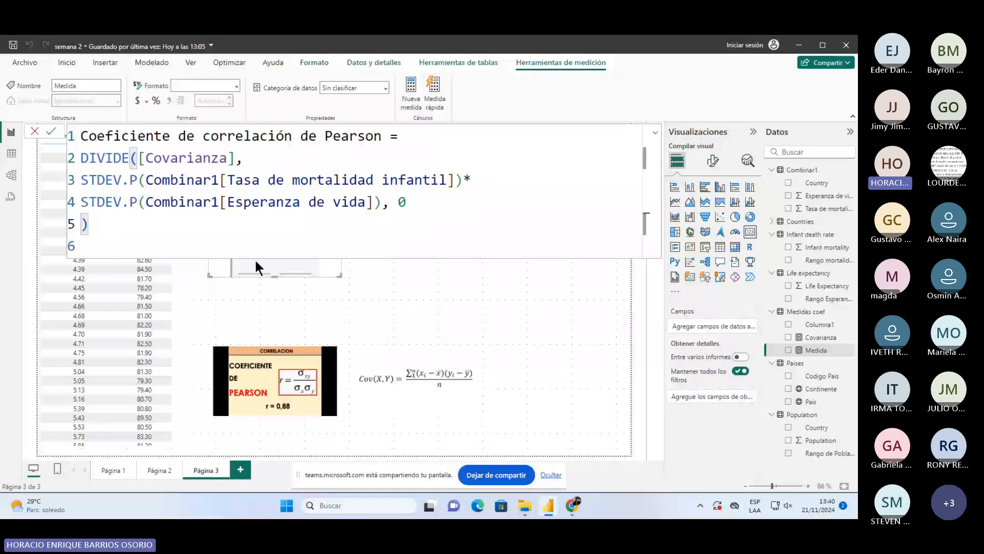
key(Return)
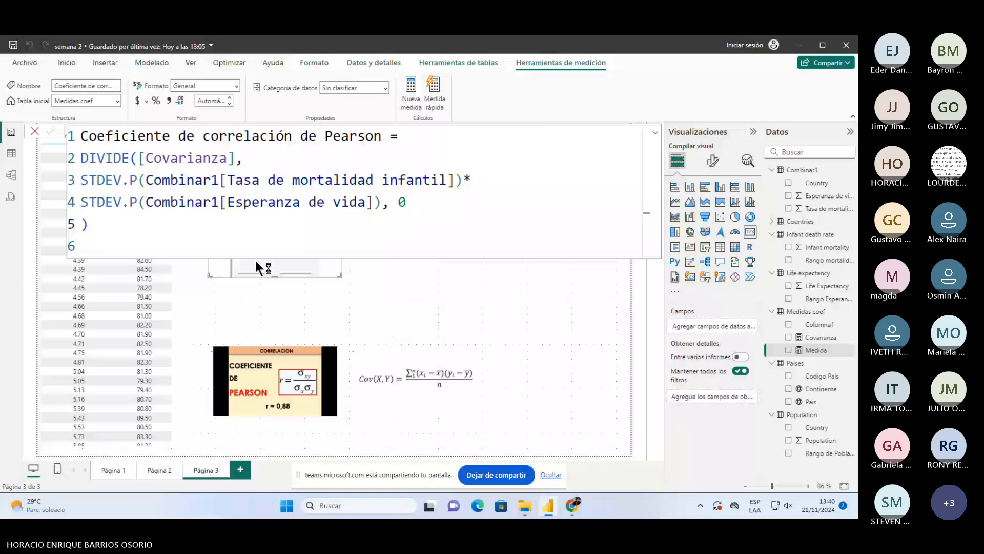
- Fill the empty card with the Pearson measure showing -0.86, then switch to Página 2
click(423, 293)
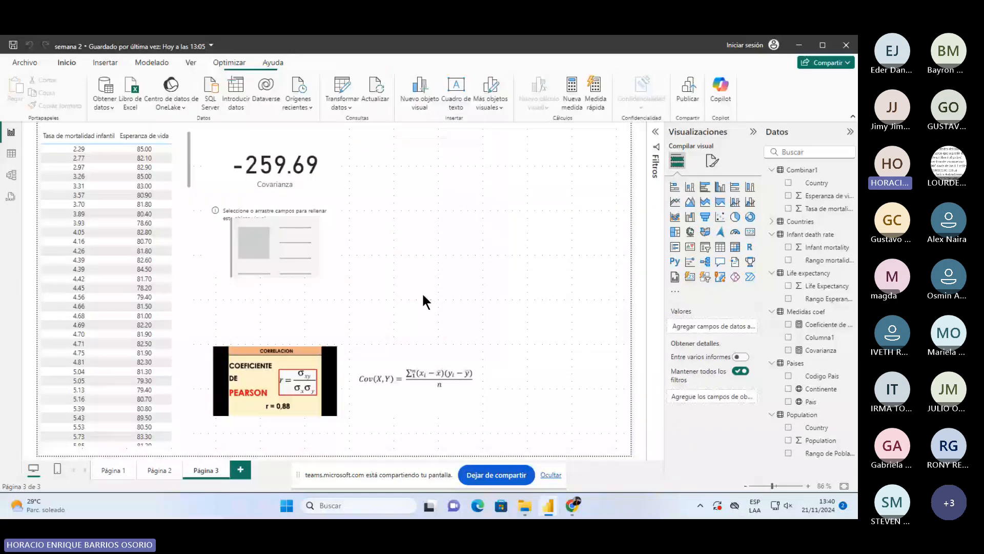
click(303, 255)
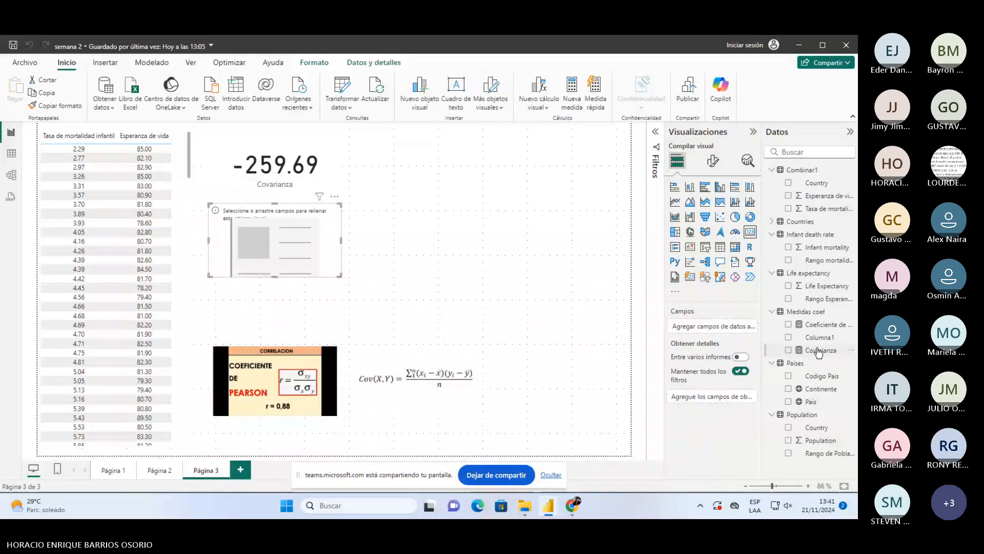
drag(822, 324, 280, 252)
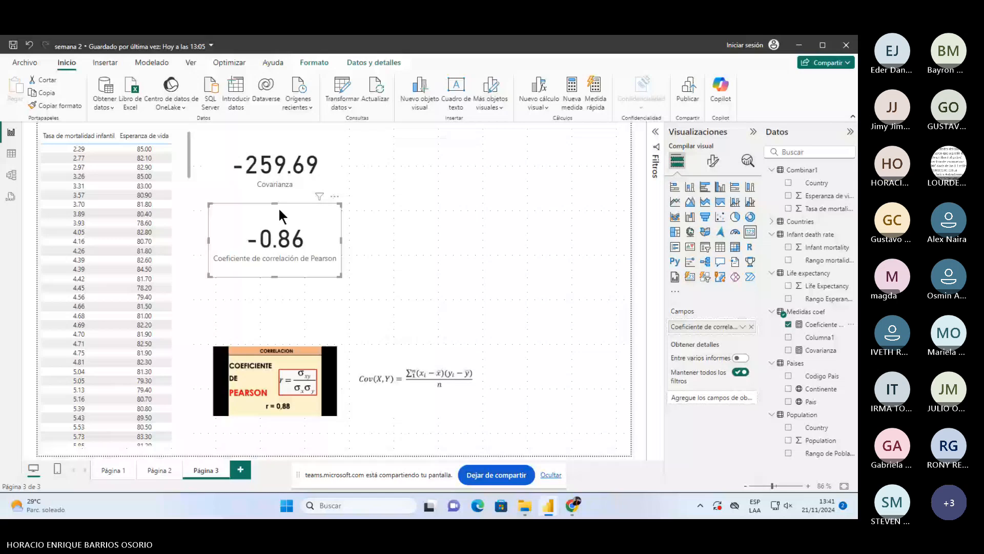
click(401, 302)
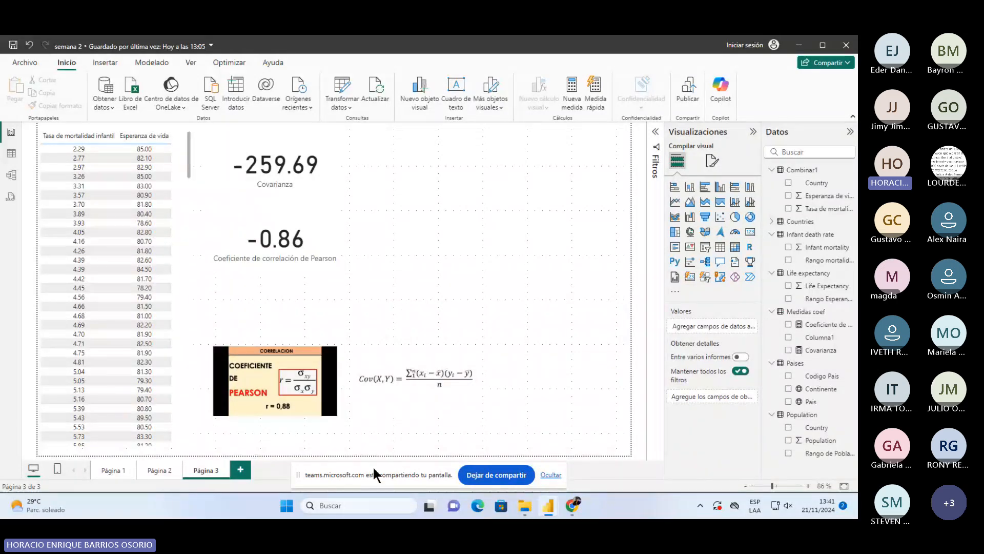
click(159, 470)
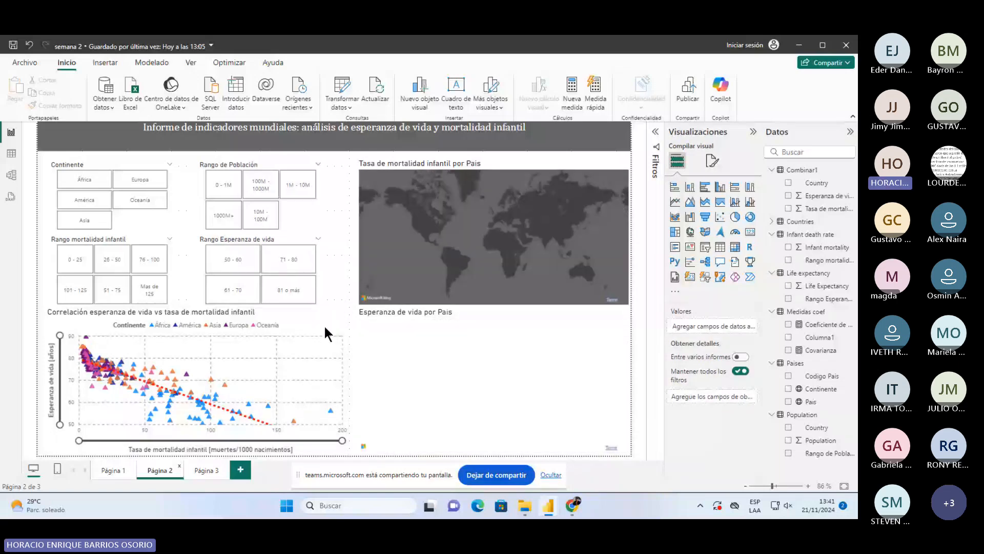
- Copy the life expectancy vs infant mortality scatter chart onto Página 3's top right
click(324, 327)
key(ctrl+c)
click(206, 470)
key(ctrl+v)
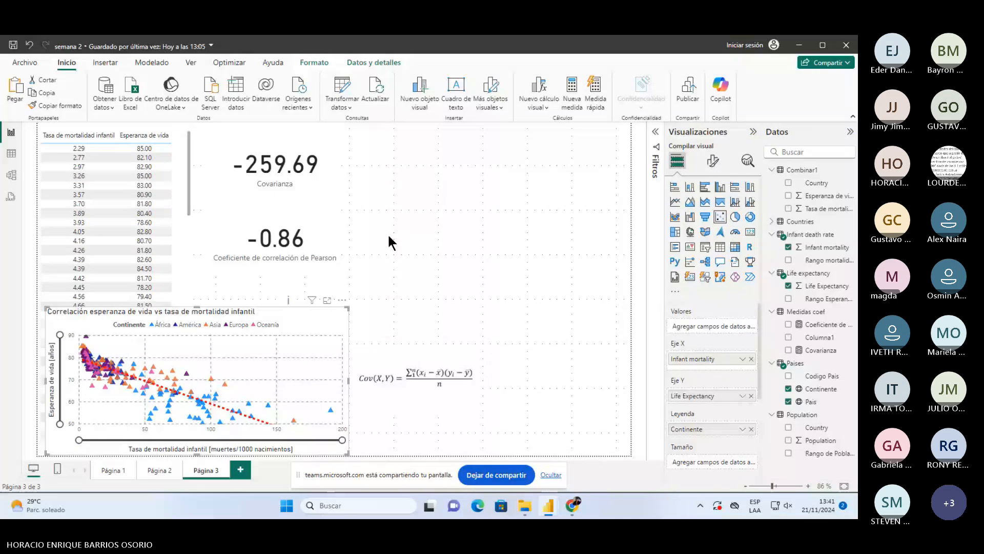
drag(48, 453, 358, 313)
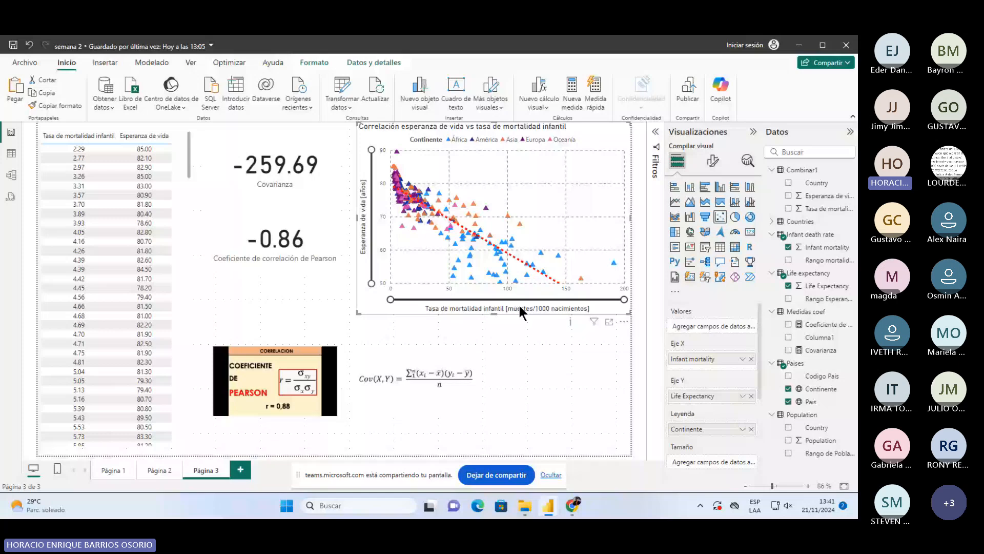
- Set the chart's axes to Combinar1 Tasa de mortalidad infantil and Esperanza de vida, unsummarised
click(751, 358)
click(751, 392)
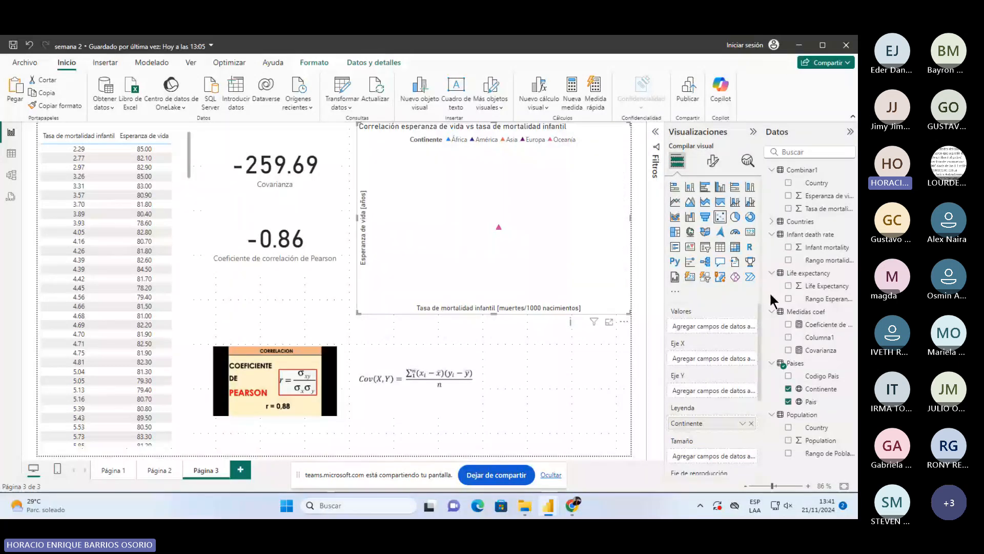
drag(815, 196, 711, 331)
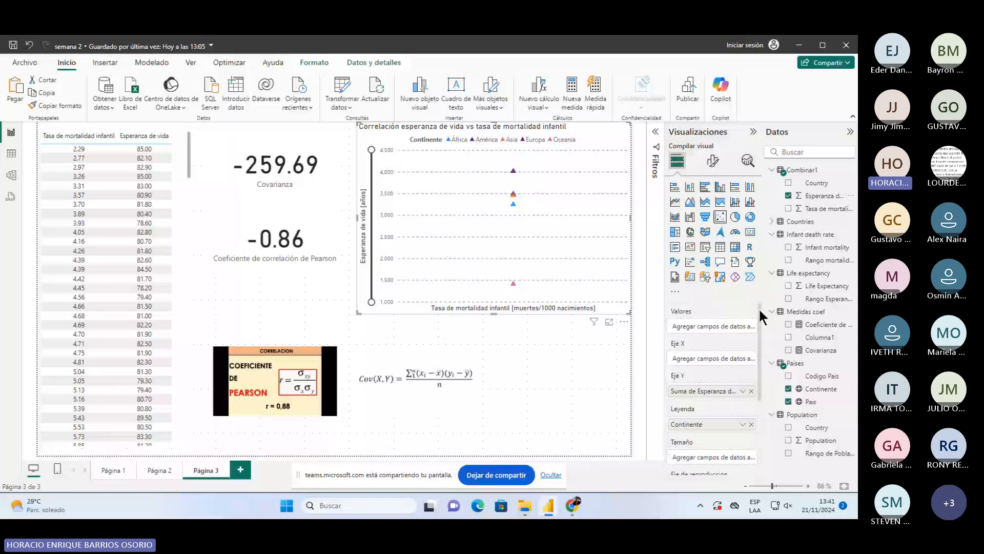
drag(827, 209, 713, 359)
click(743, 358)
click(647, 215)
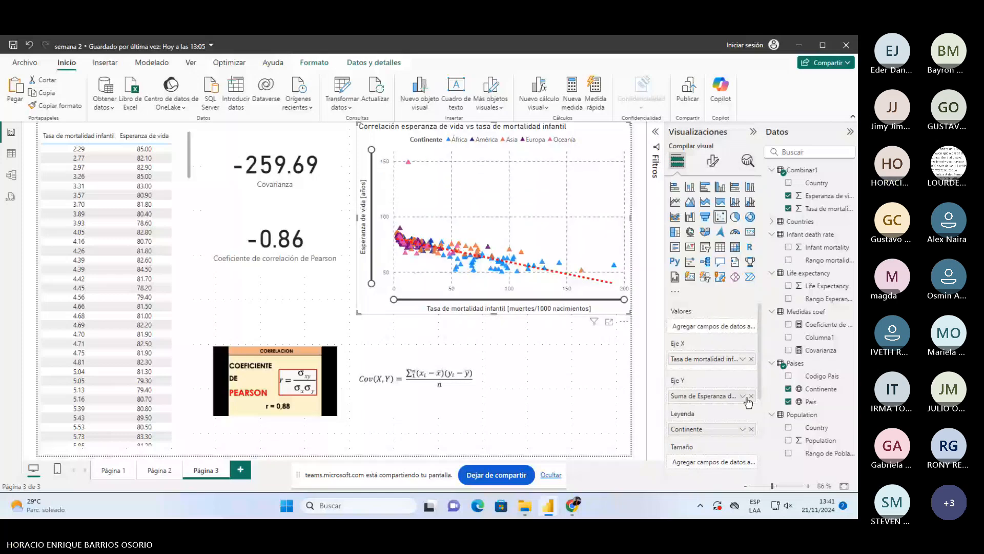
click(579, 383)
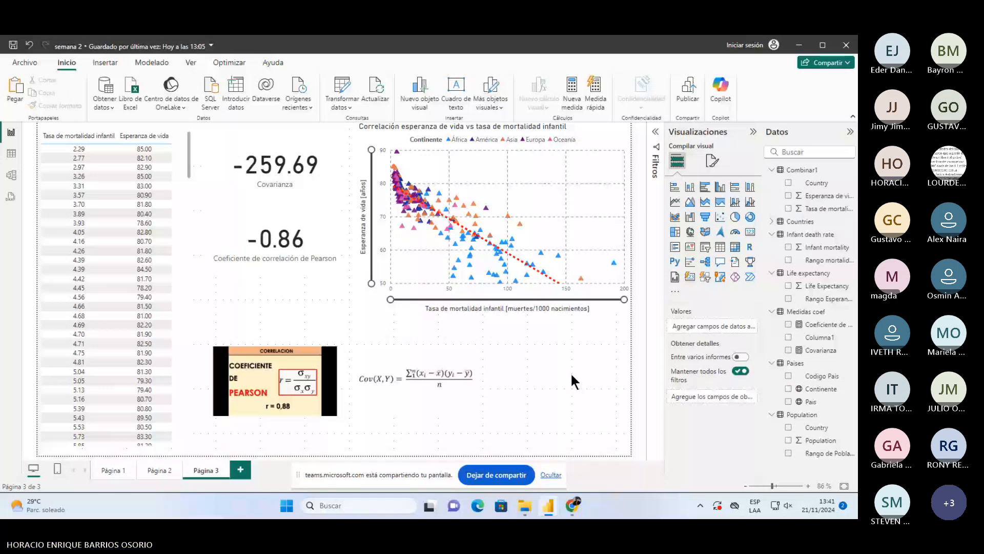
- Save the report, then view the scatter chart in focus mode twice and return
click(5, 49)
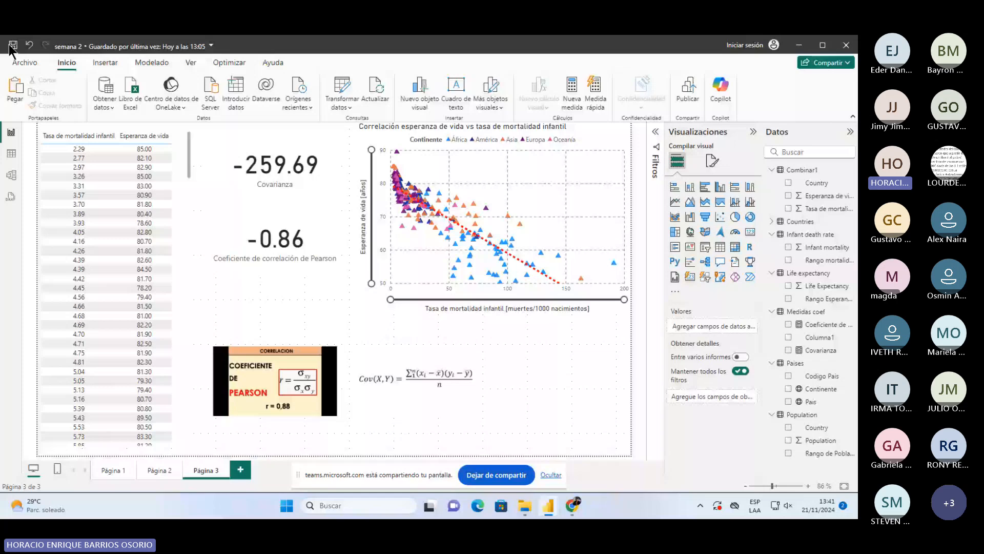
click(12, 45)
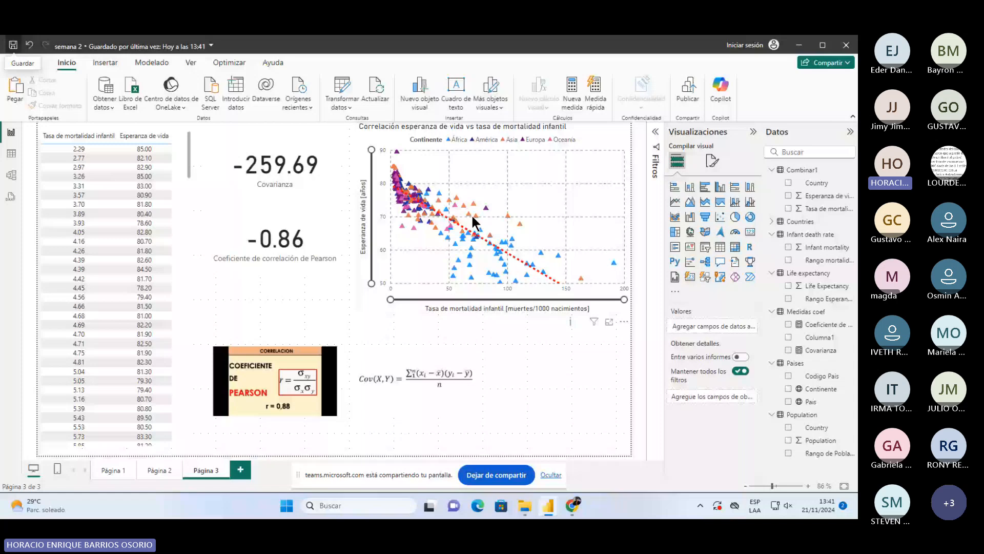
click(609, 321)
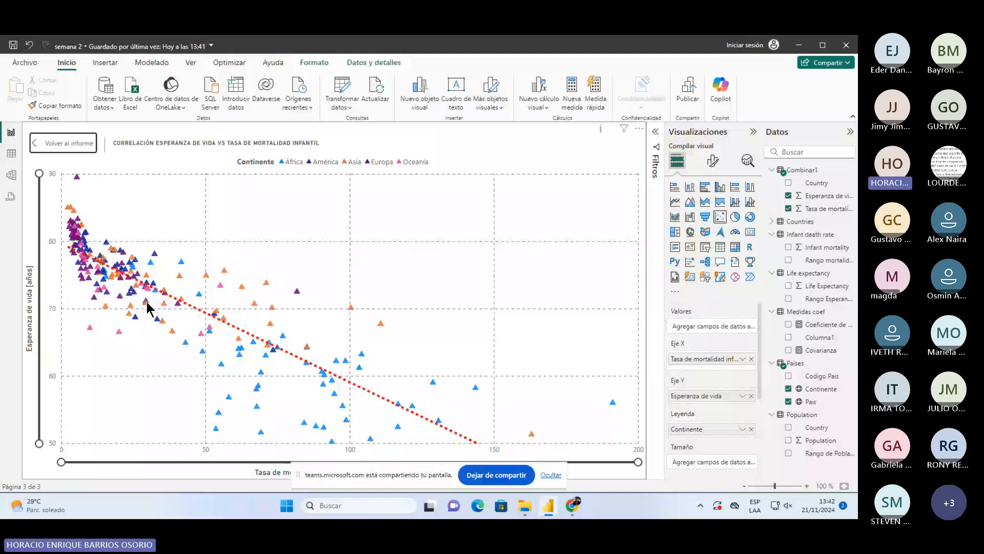
click(63, 143)
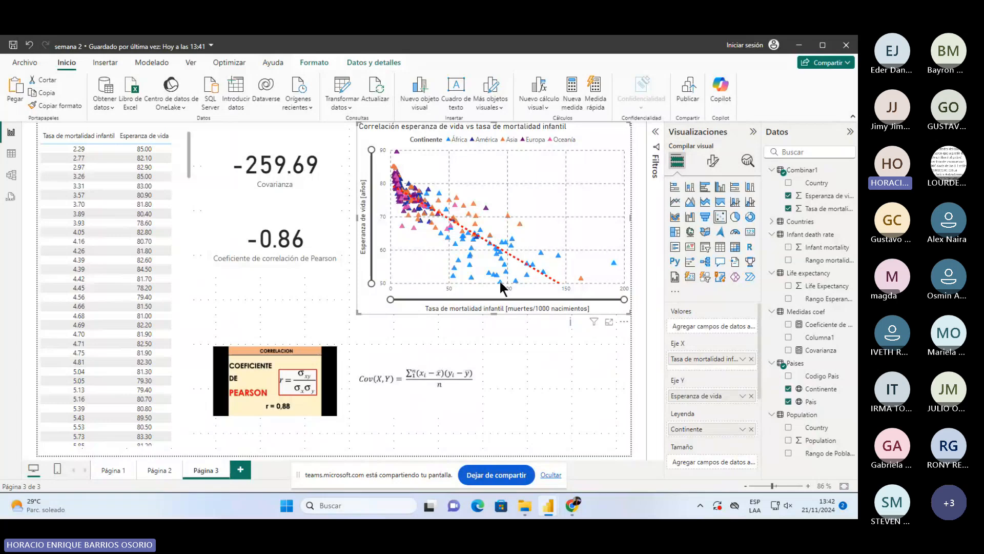
click(609, 321)
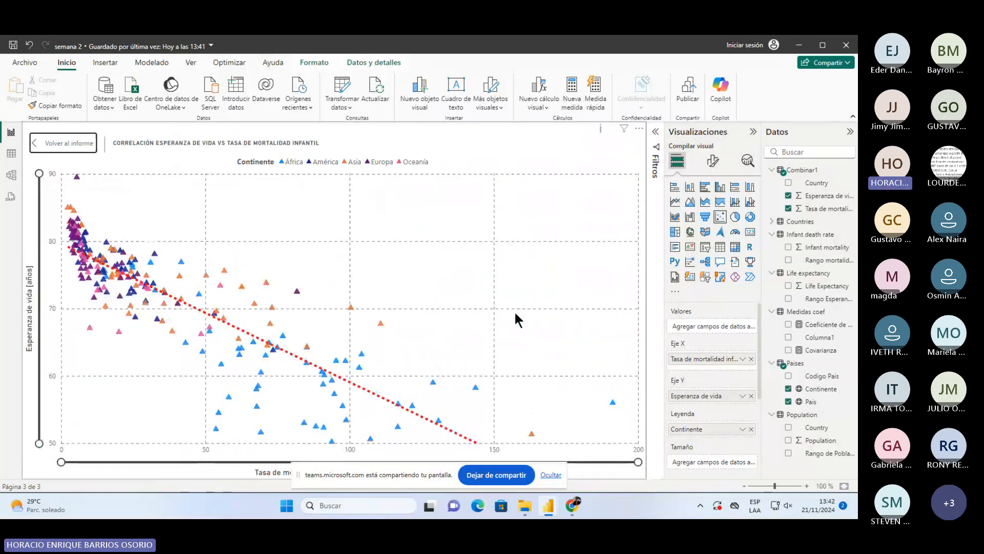
click(63, 143)
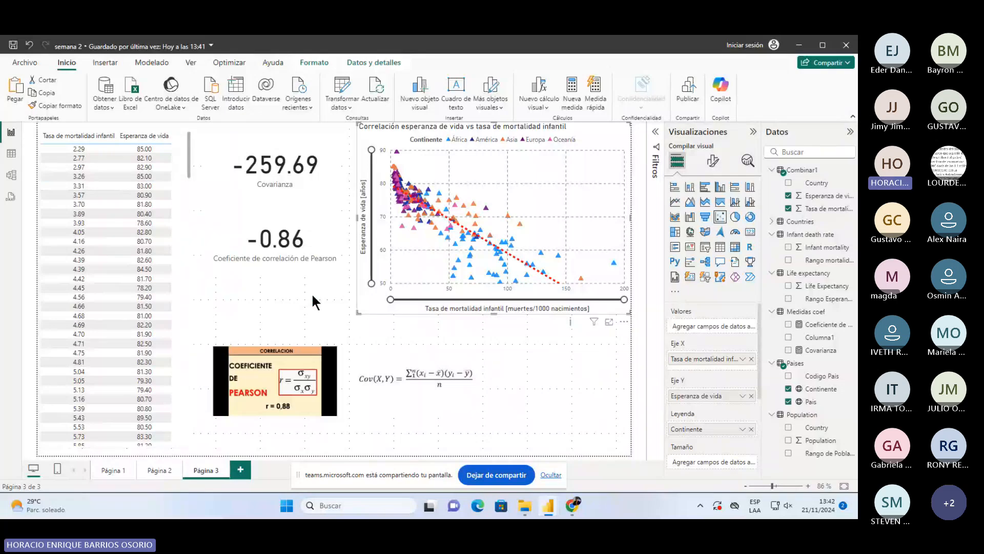
click(238, 253)
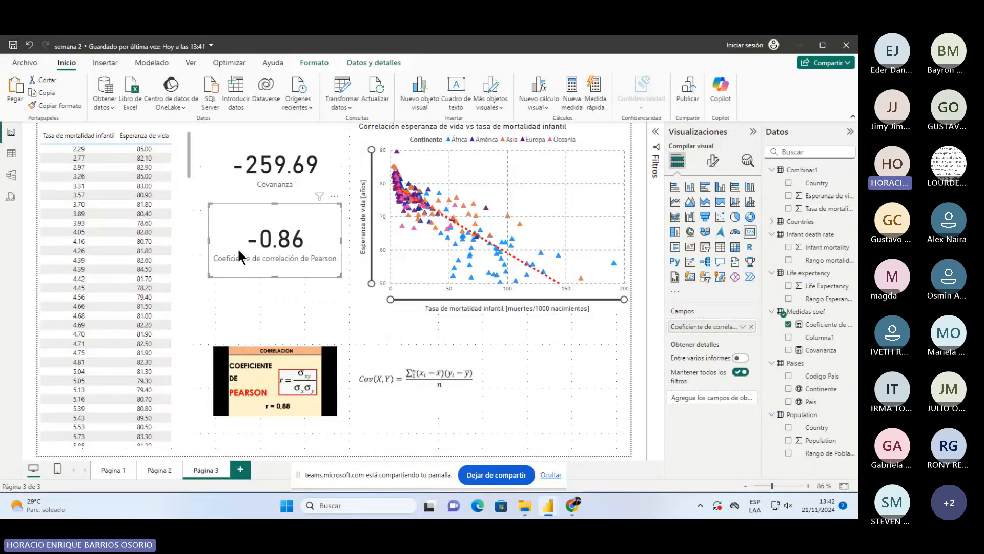
click(266, 288)
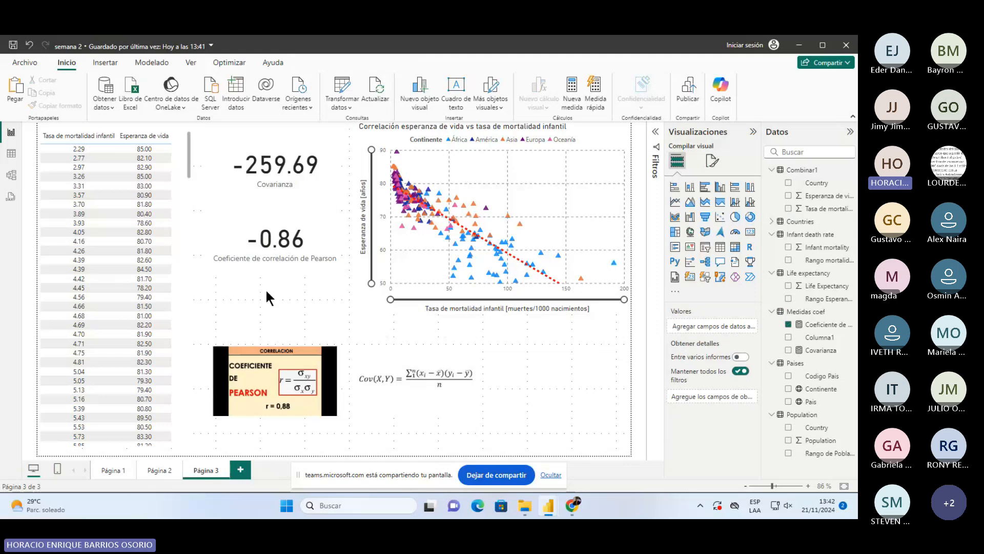
click(275, 266)
click(269, 314)
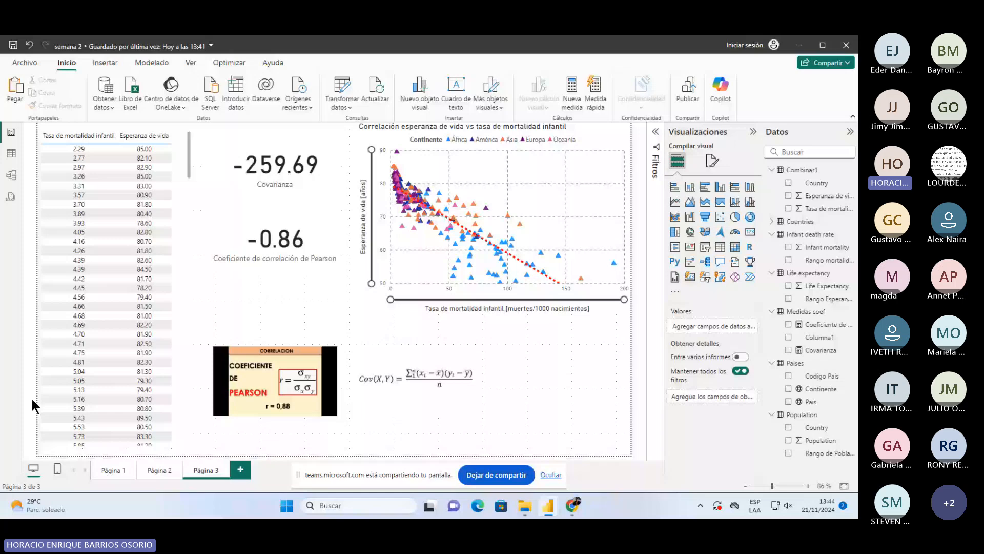
click(611, 321)
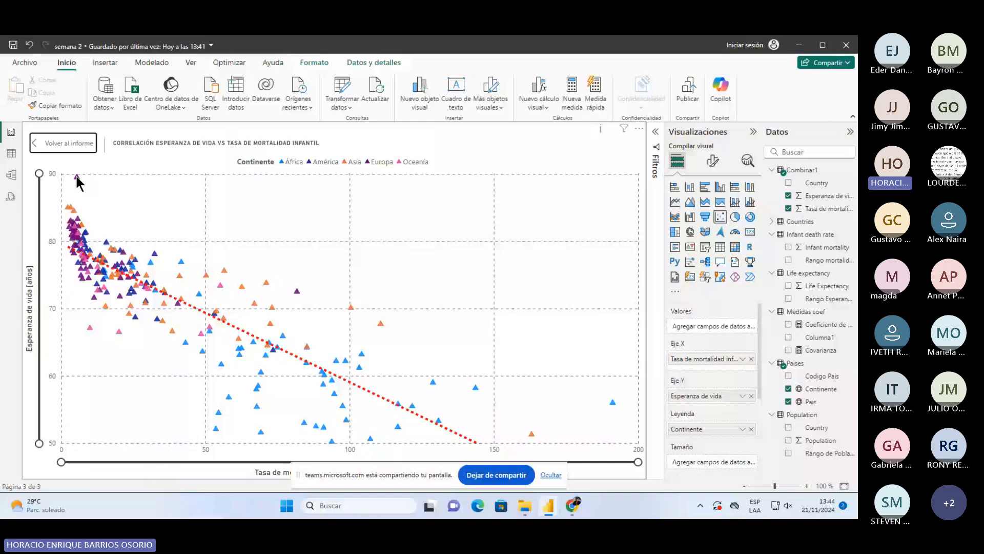
click(56, 144)
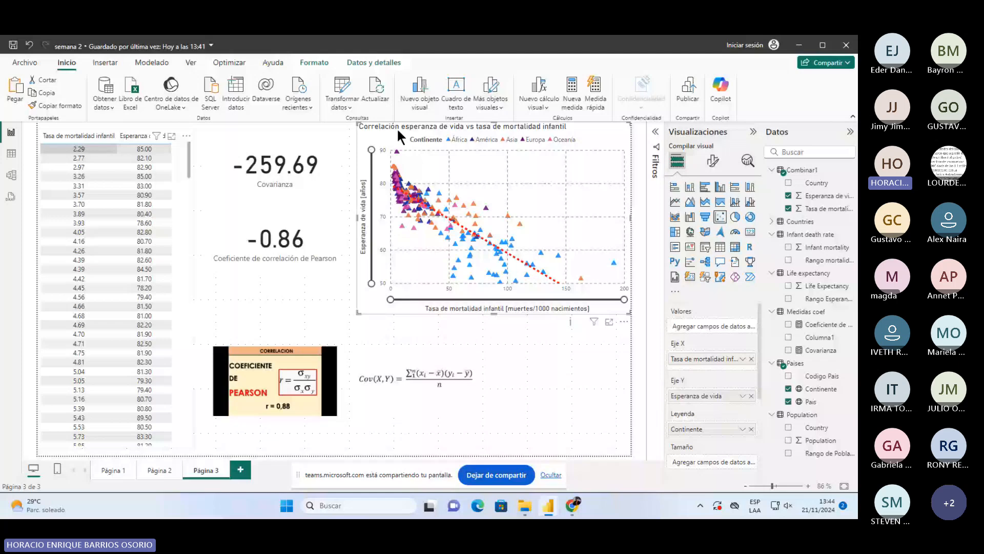
click(276, 250)
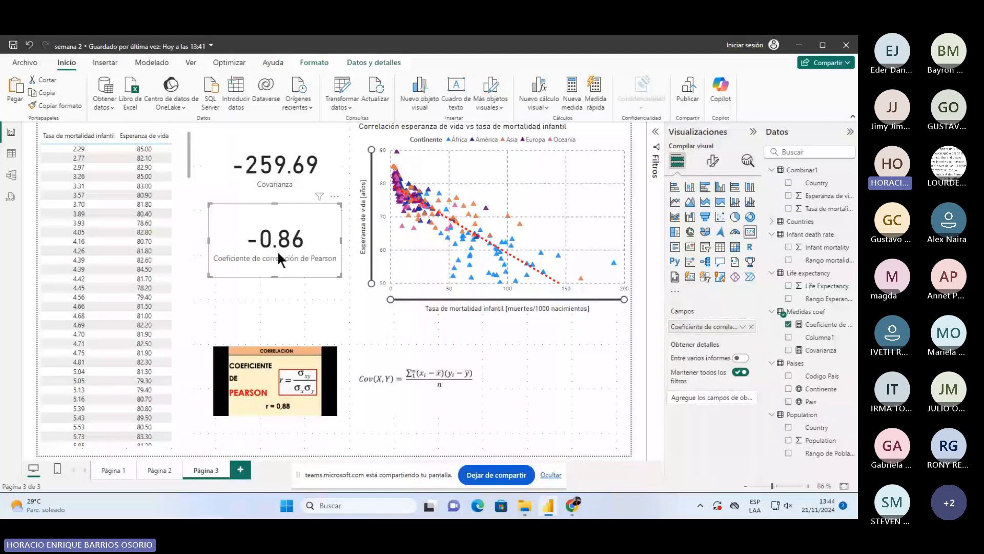
click(275, 319)
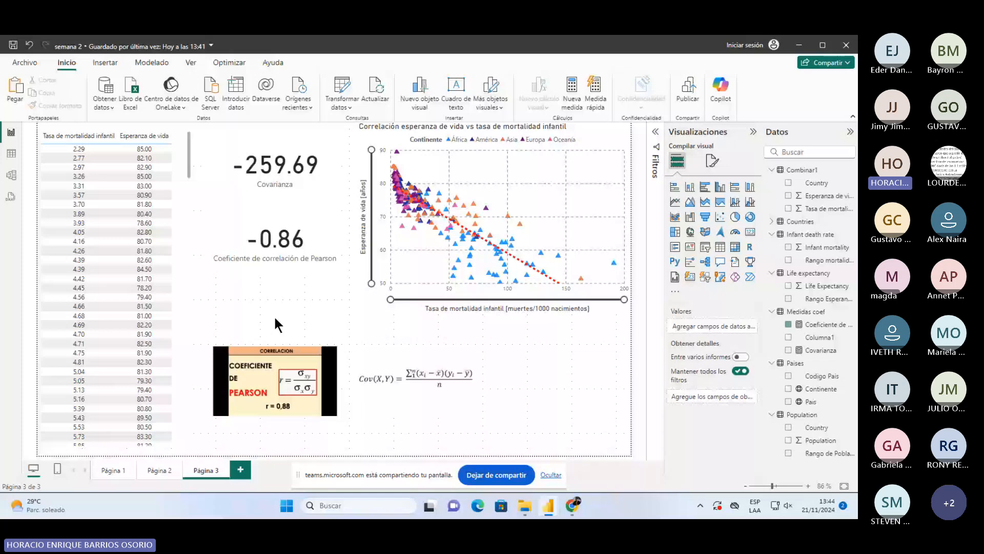
click(278, 198)
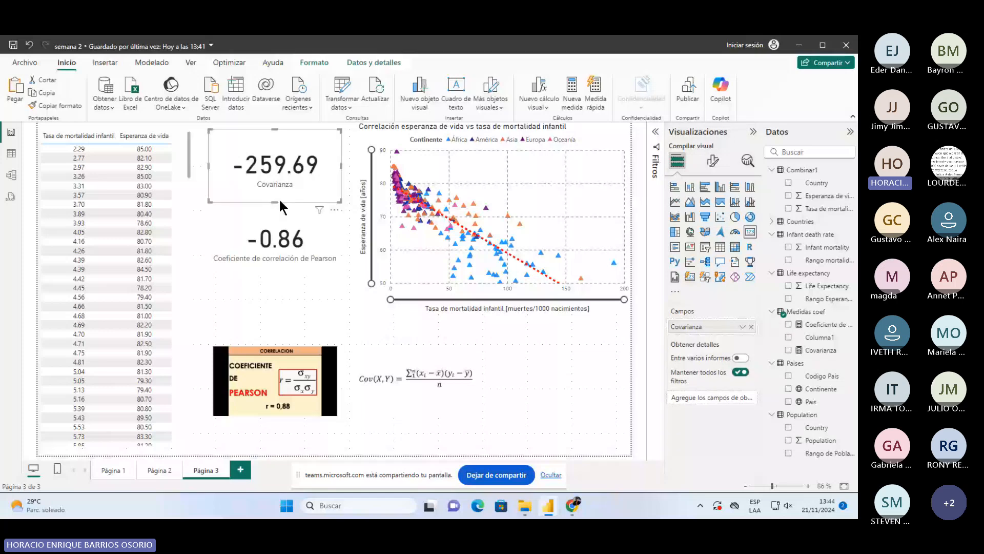
click(285, 300)
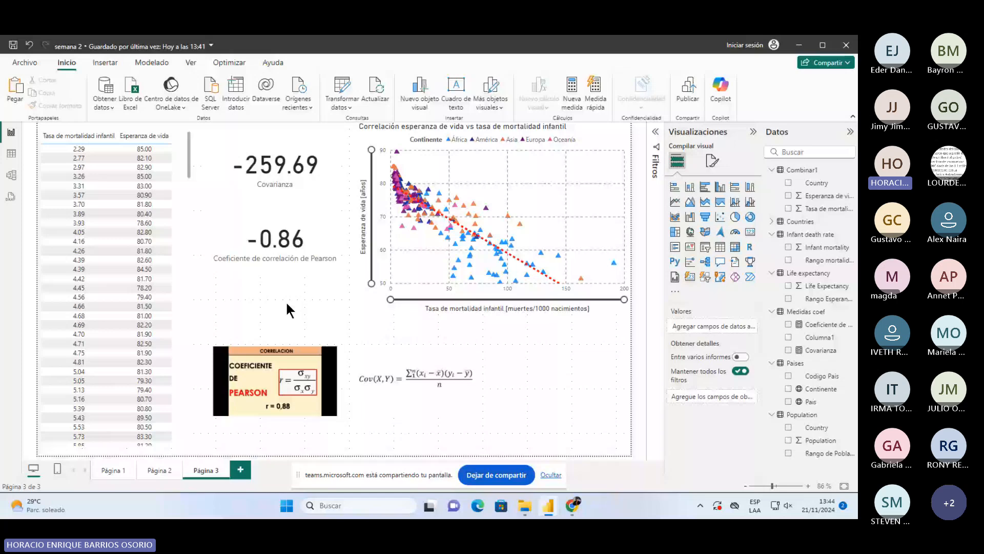
drag(285, 301, 208, 173)
click(208, 173)
click(269, 226)
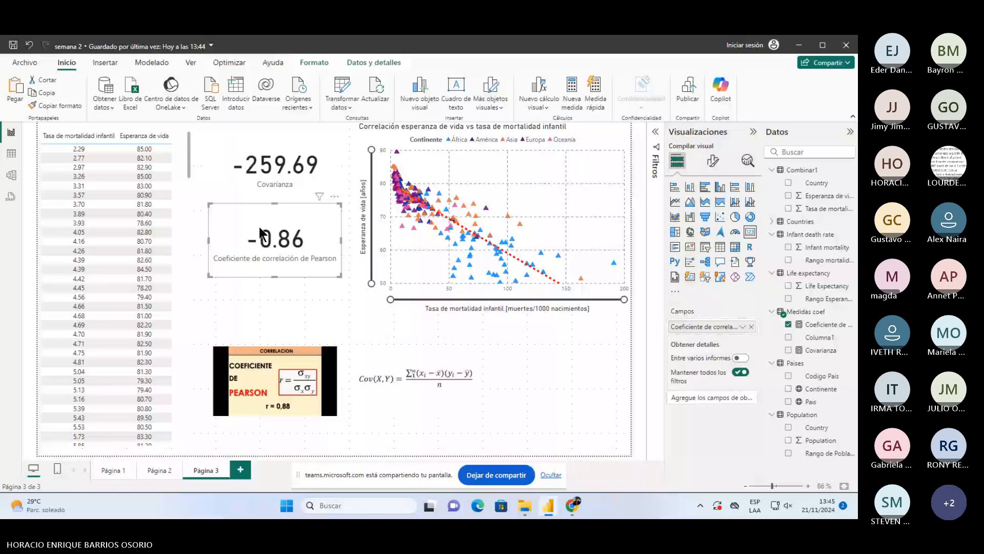
click(318, 330)
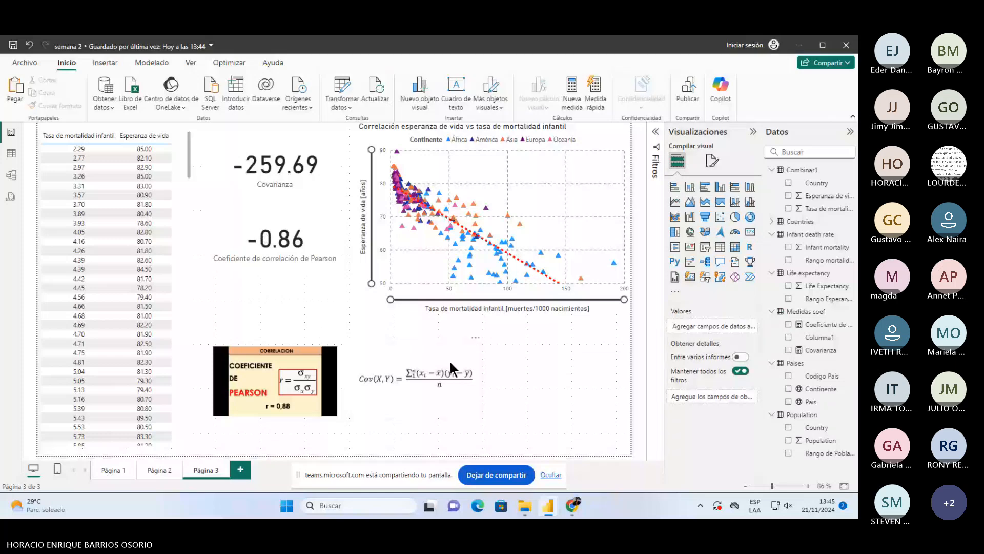
- Move the covariance formula and Pearson images to the right and slightly lower
drag(450, 361, 591, 369)
drag(293, 367, 427, 373)
click(533, 336)
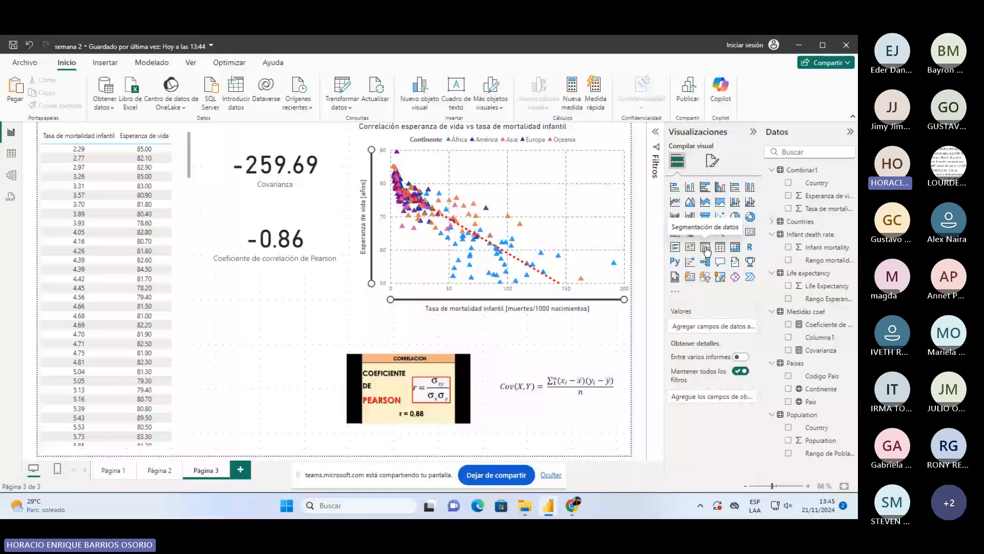
- Insert an empty slicer under the correlation card and nudge the Pearson image further right
click(705, 250)
drag(440, 375, 449, 368)
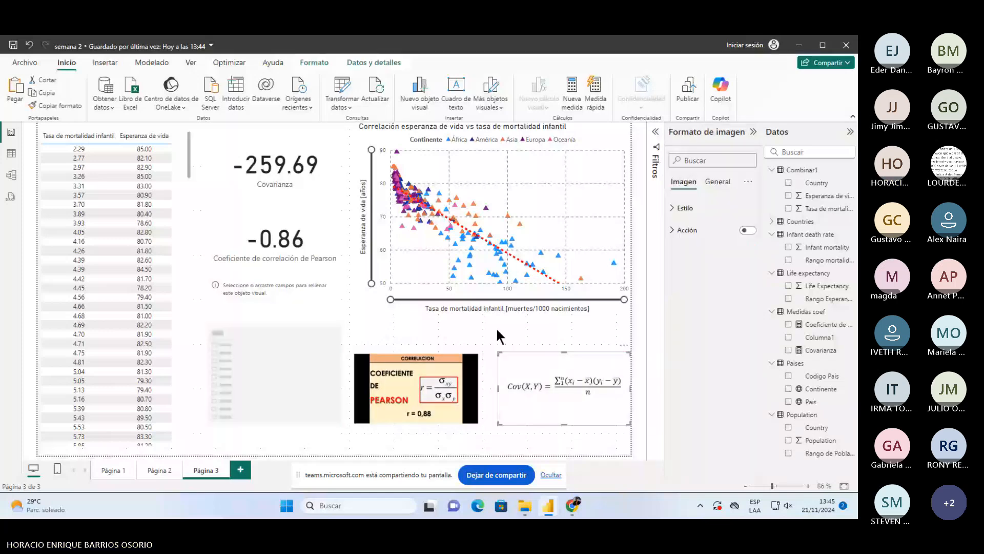
click(287, 353)
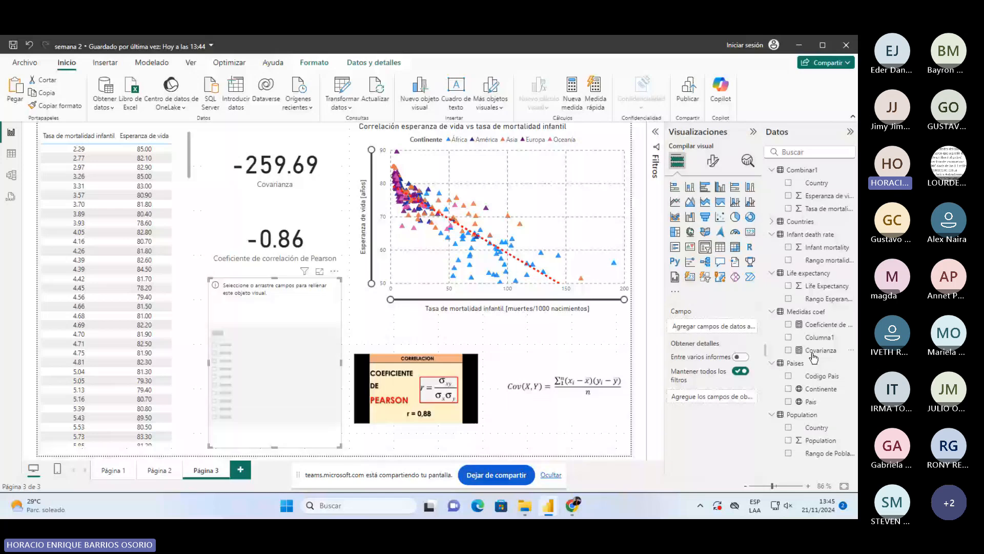
click(490, 355)
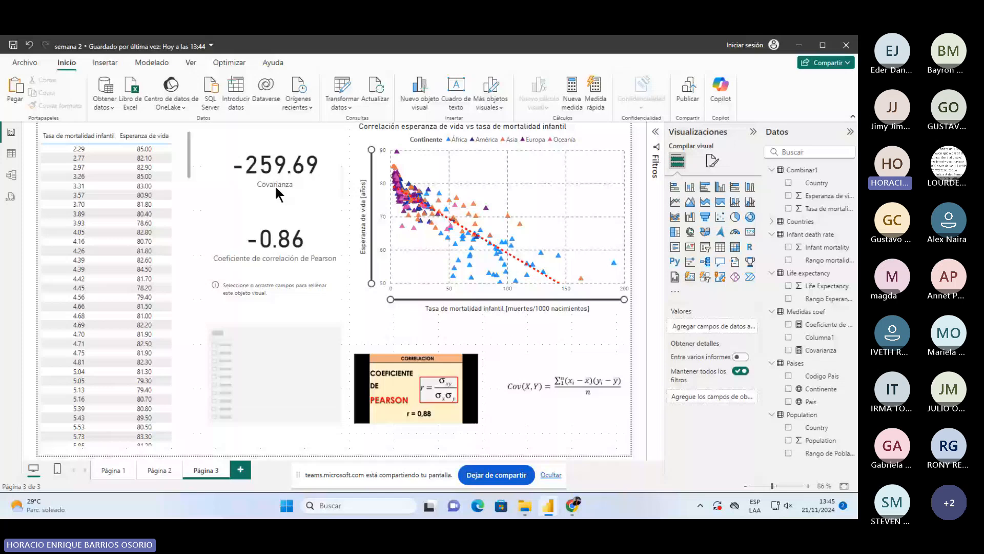
click(821, 350)
- Save the report and set the empty slicer's field to Continente
click(293, 240)
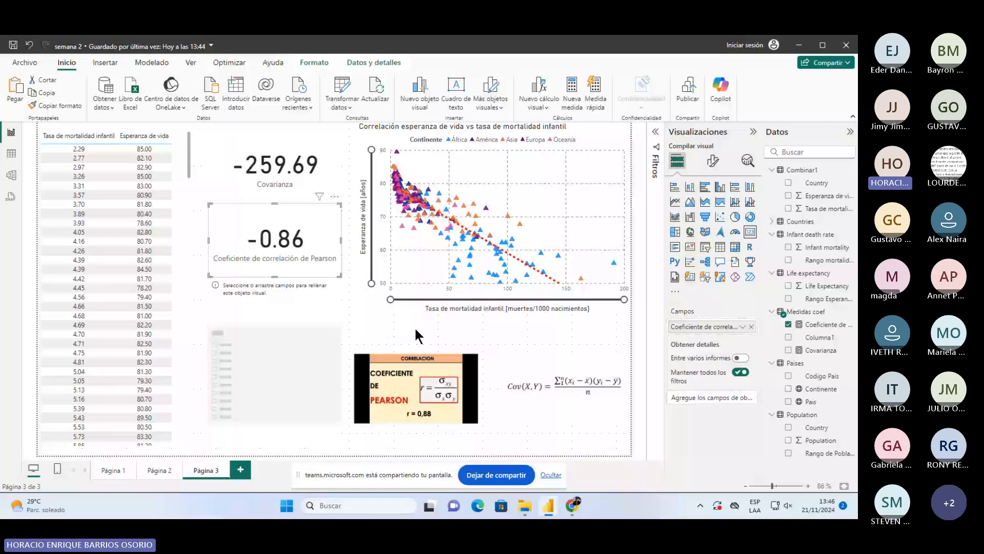
click(299, 321)
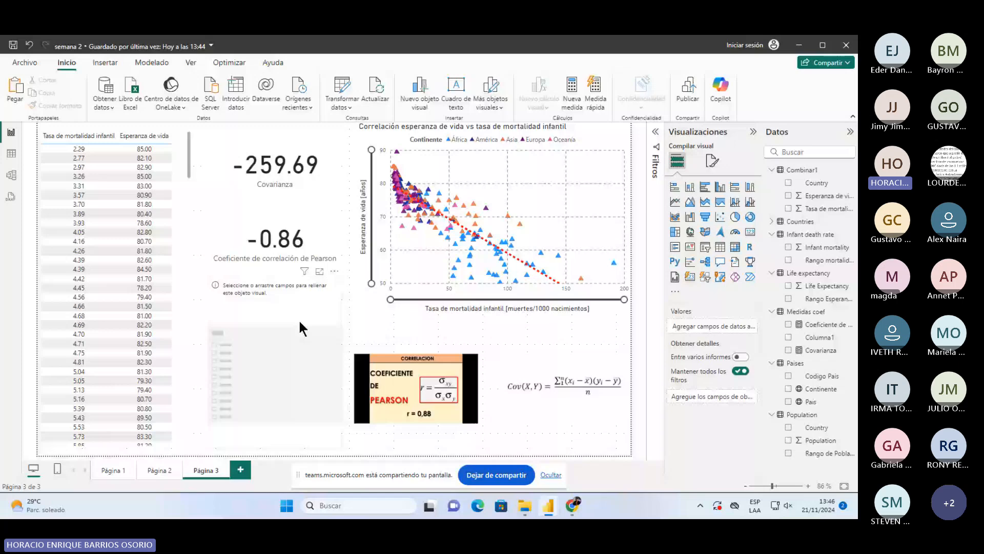
click(18, 43)
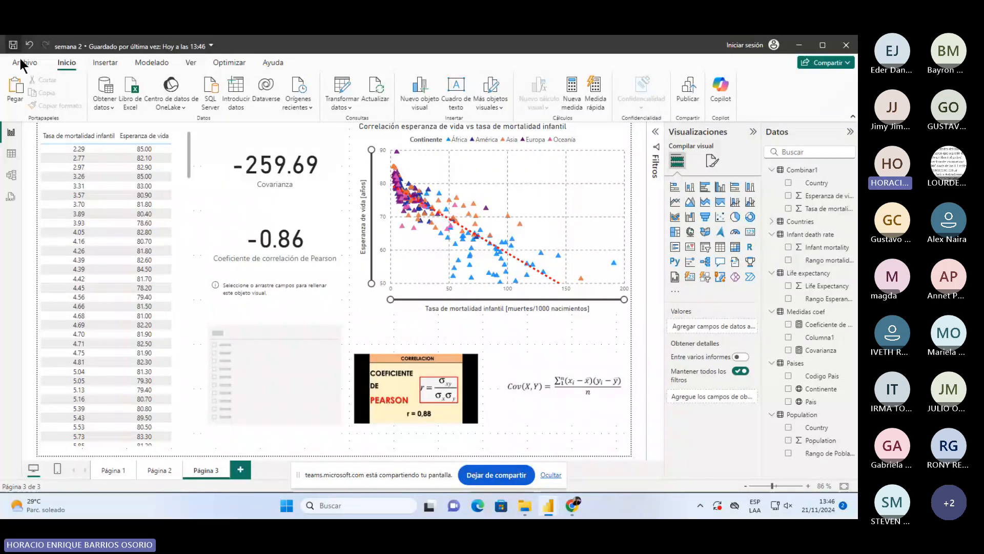
click(259, 335)
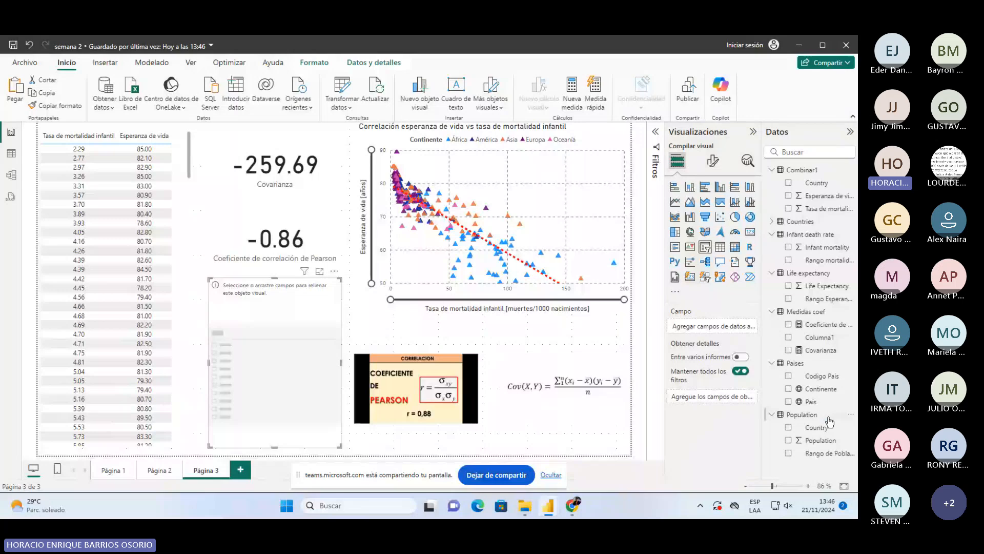
drag(824, 396, 732, 327)
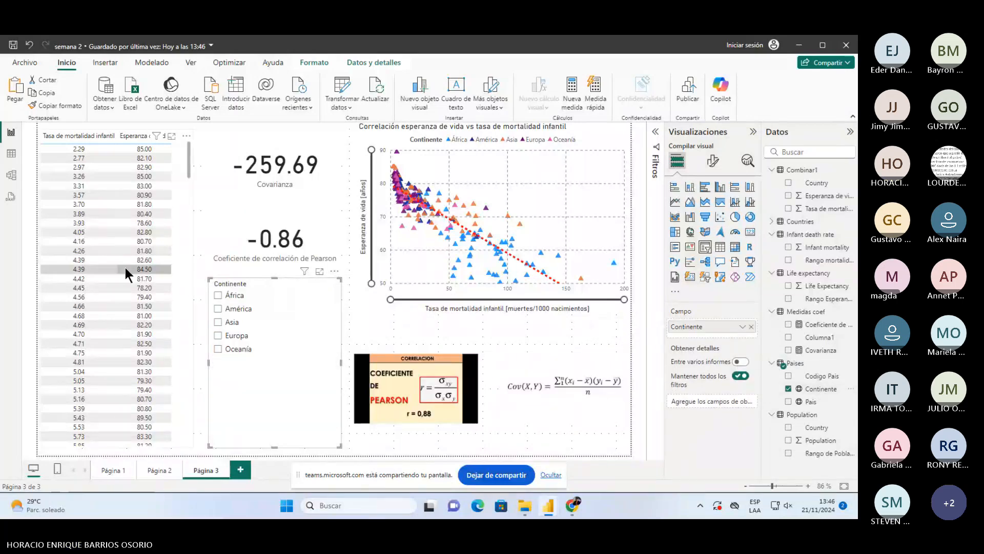
- Try the slicer filters Europa, África, Asia, América and Oceanía in turn
click(219, 335)
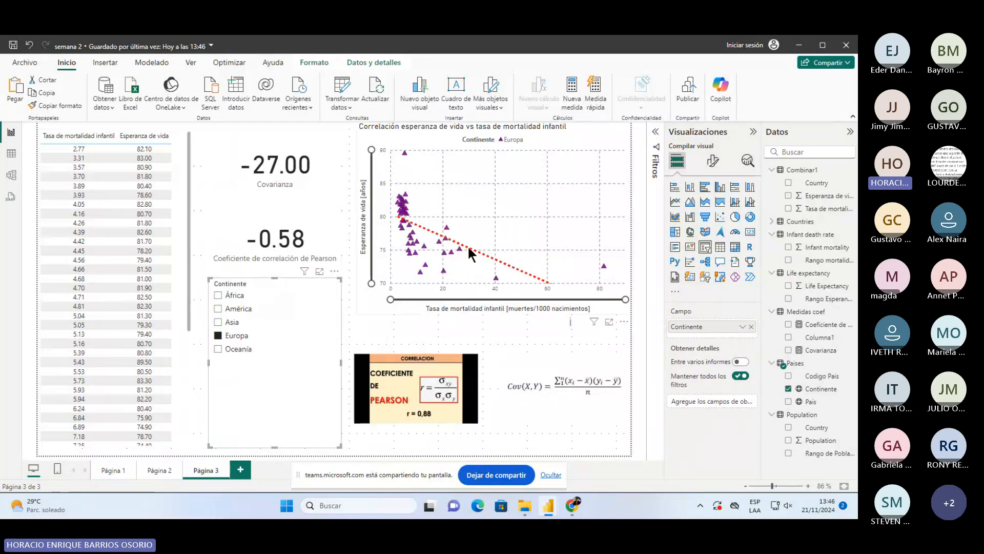
click(219, 296)
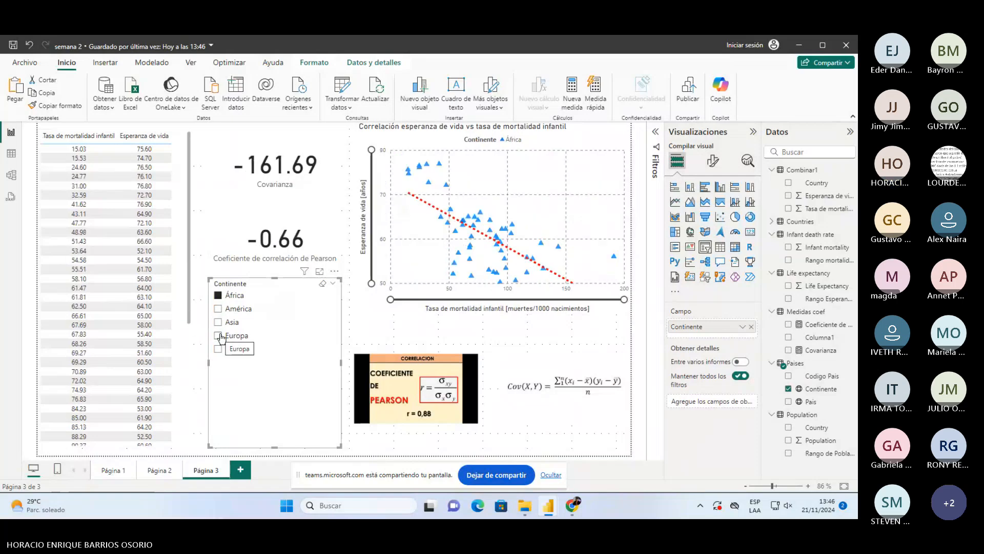
click(219, 322)
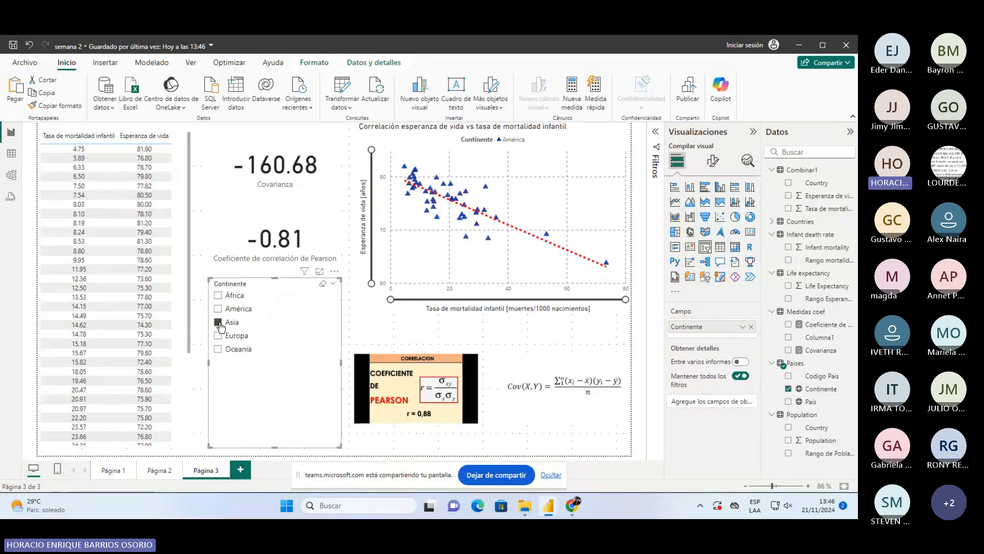
click(218, 295)
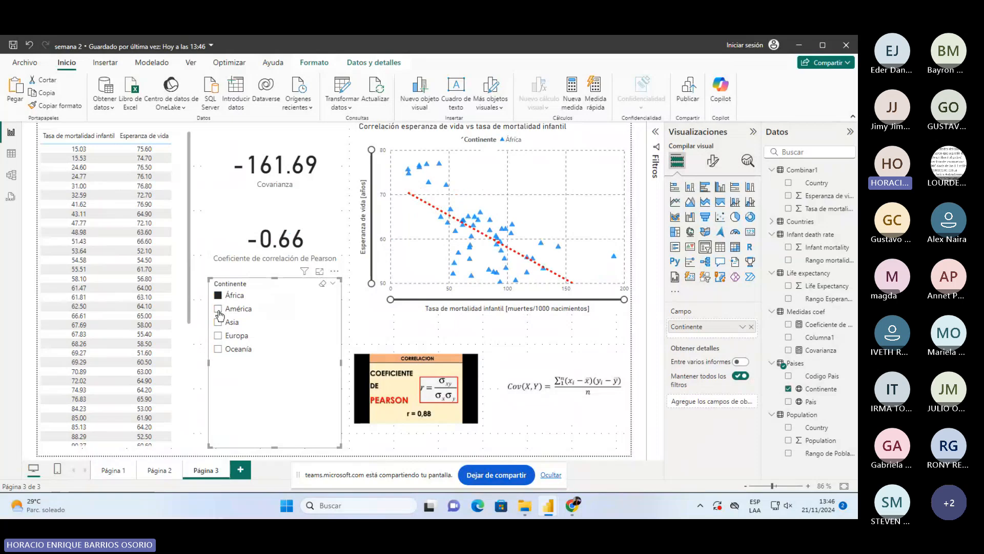
click(218, 309)
click(218, 322)
click(218, 296)
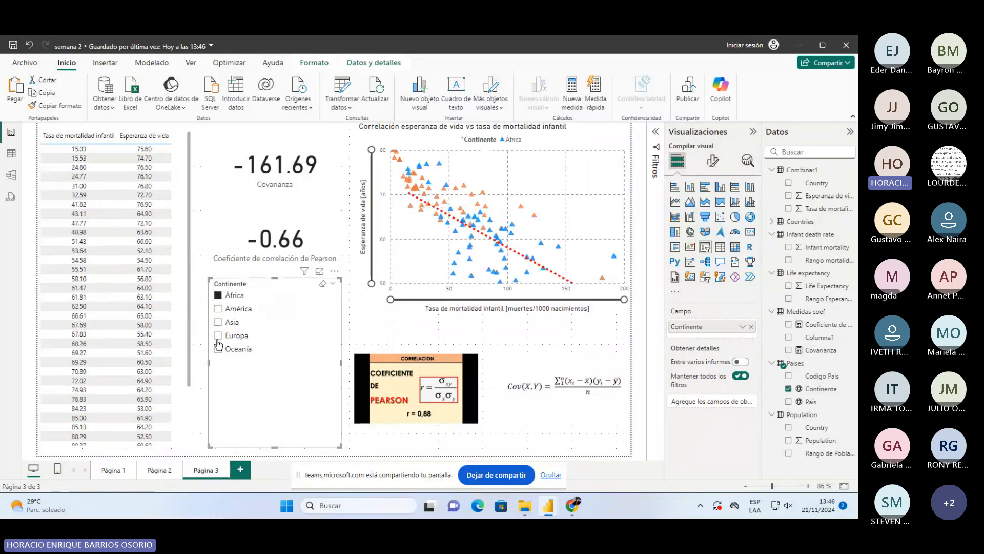
click(218, 348)
- Clear the continent filters, shorten and narrow the slicer, and move it beside the Pearson image
drag(276, 438, 274, 359)
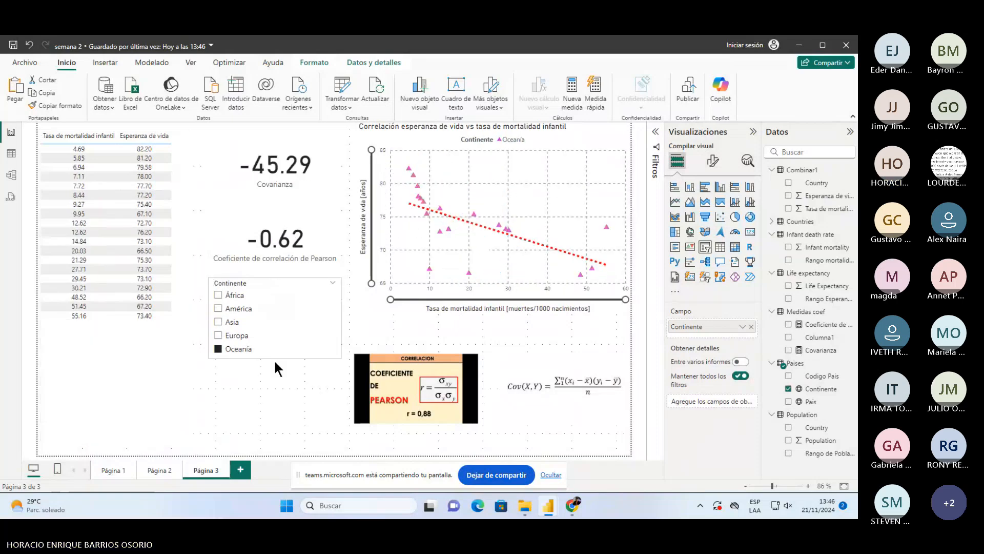
click(275, 392)
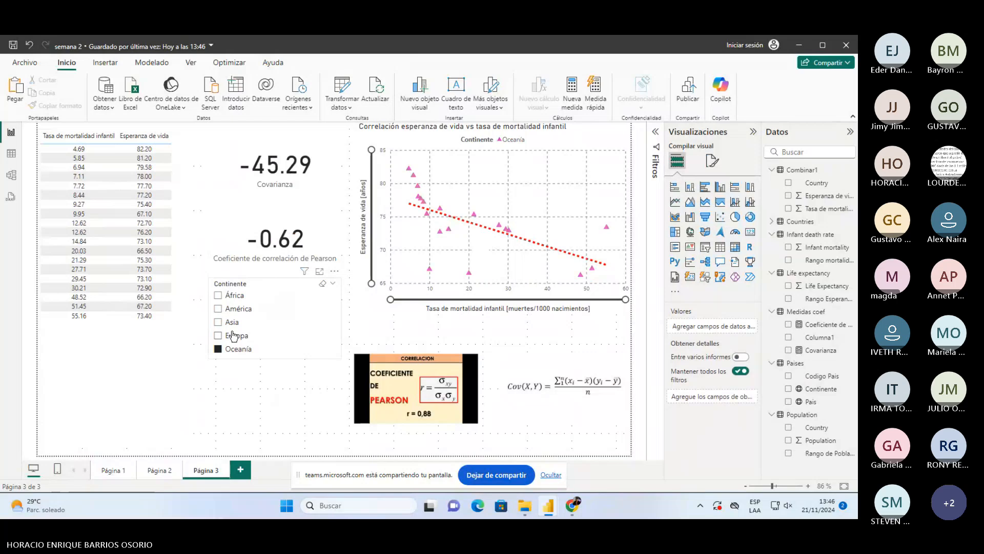
click(219, 348)
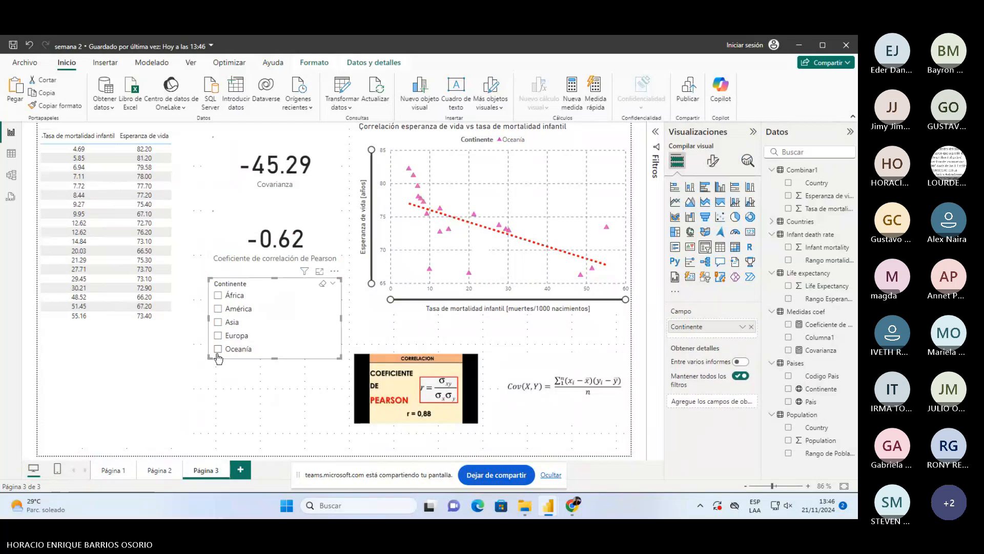
click(191, 204)
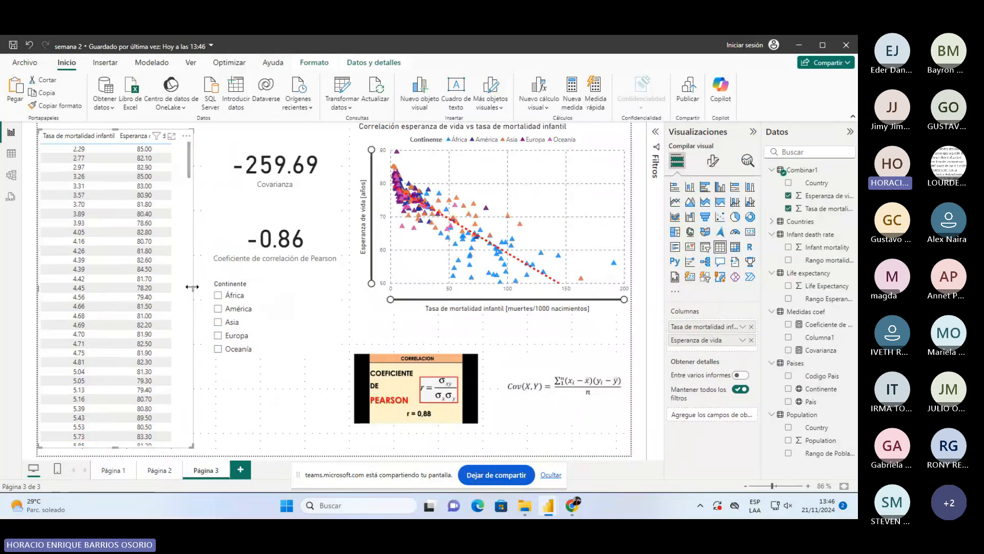
click(219, 295)
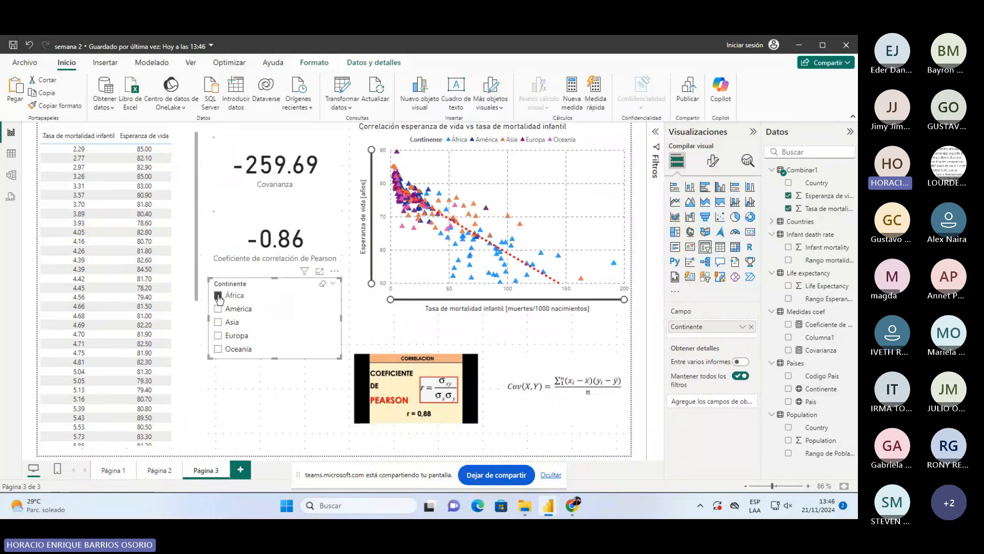
drag(208, 317, 245, 316)
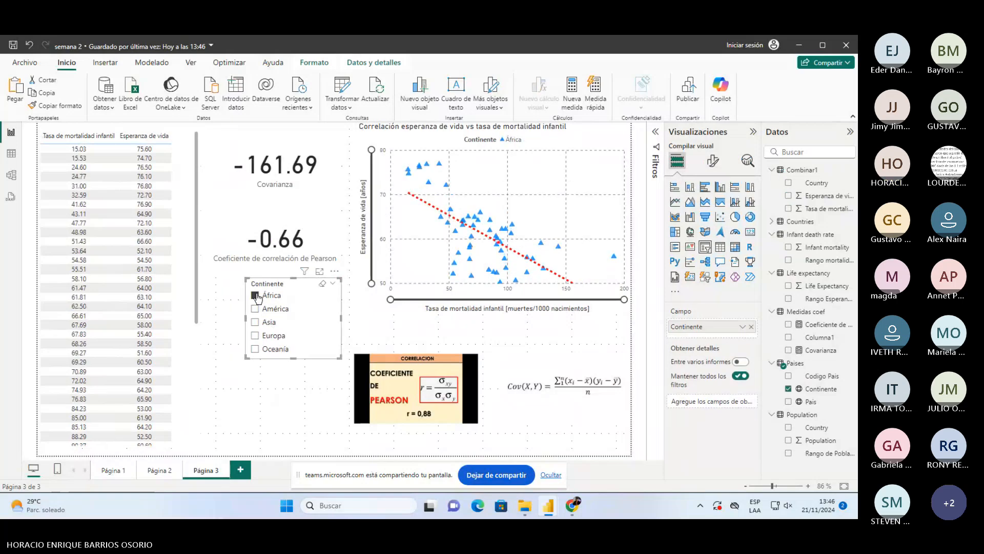
click(255, 296)
drag(301, 295, 309, 369)
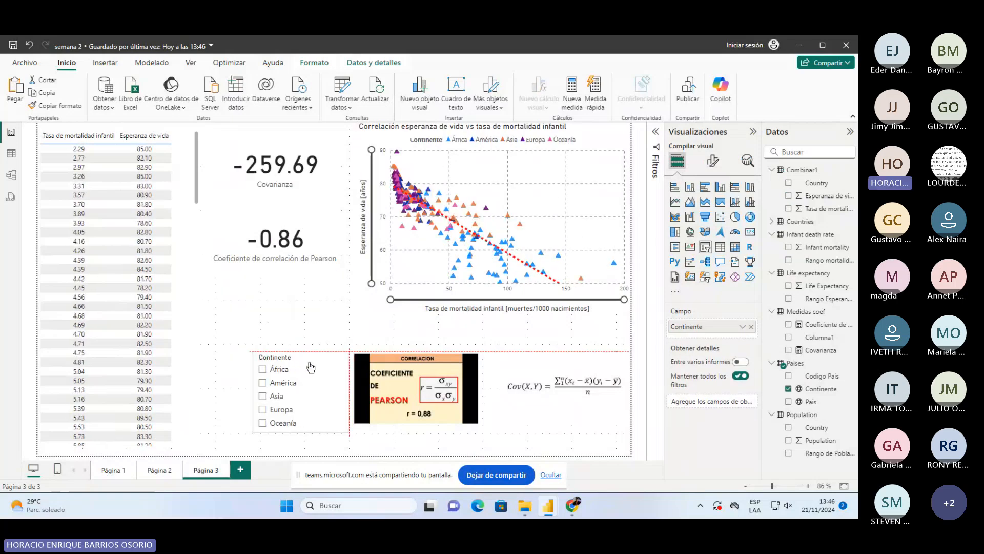
- Narrow the Pearson card and shrink the Covarianza card from its top-left corner
click(278, 236)
drag(210, 199, 239, 205)
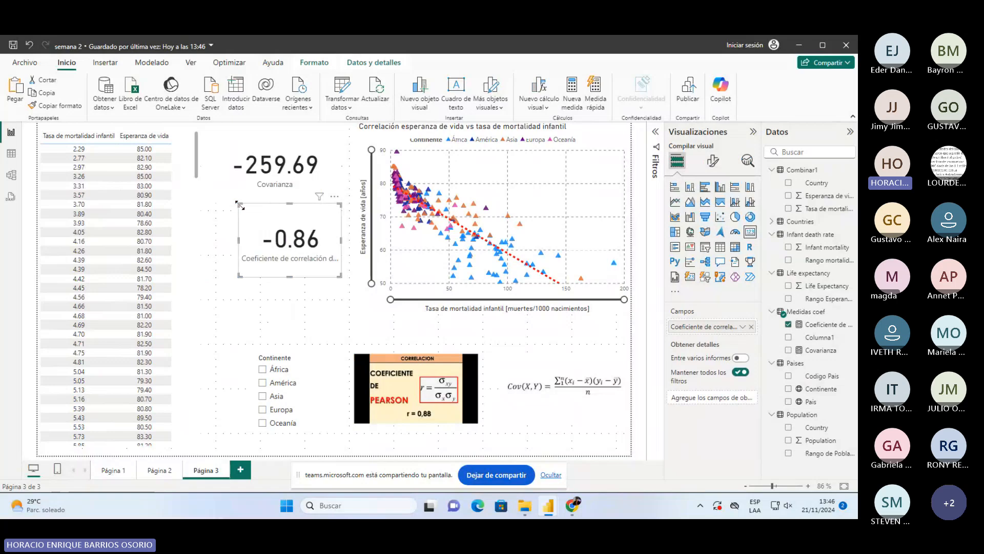
click(274, 142)
click(208, 125)
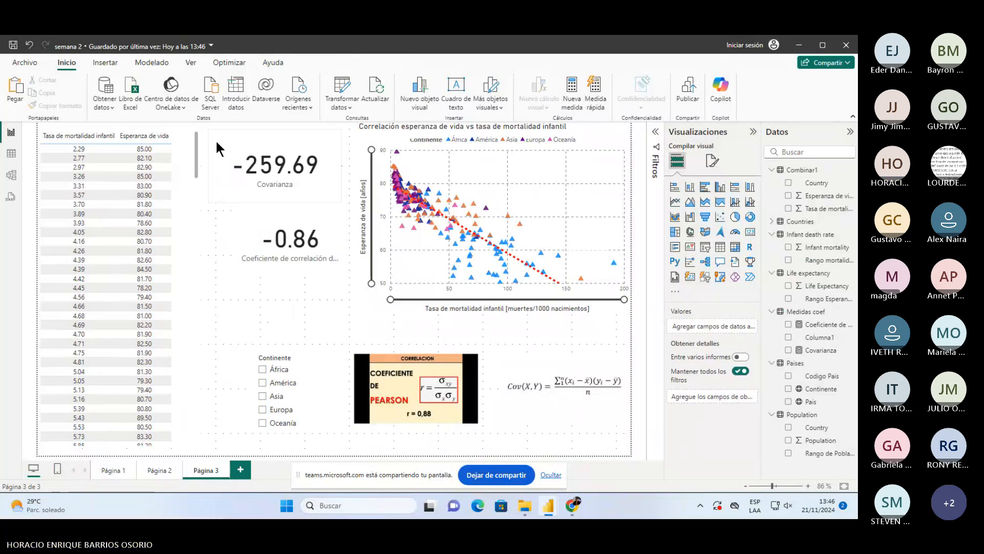
click(216, 142)
drag(209, 129, 241, 137)
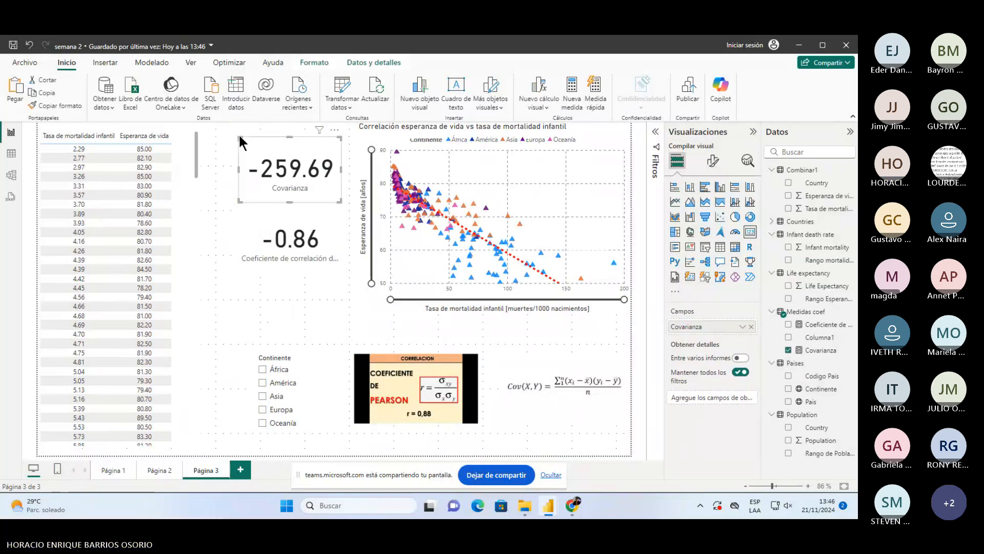
click(210, 187)
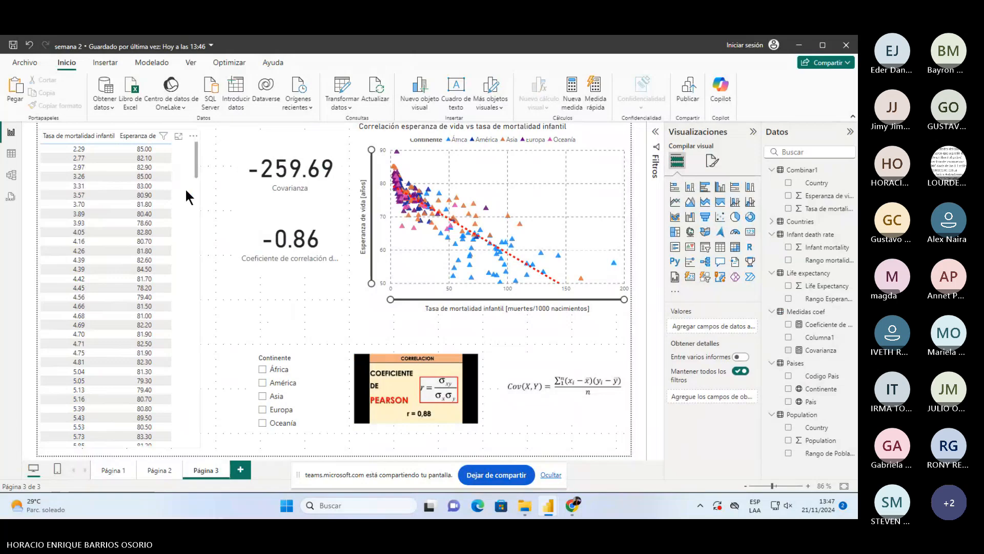
click(186, 191)
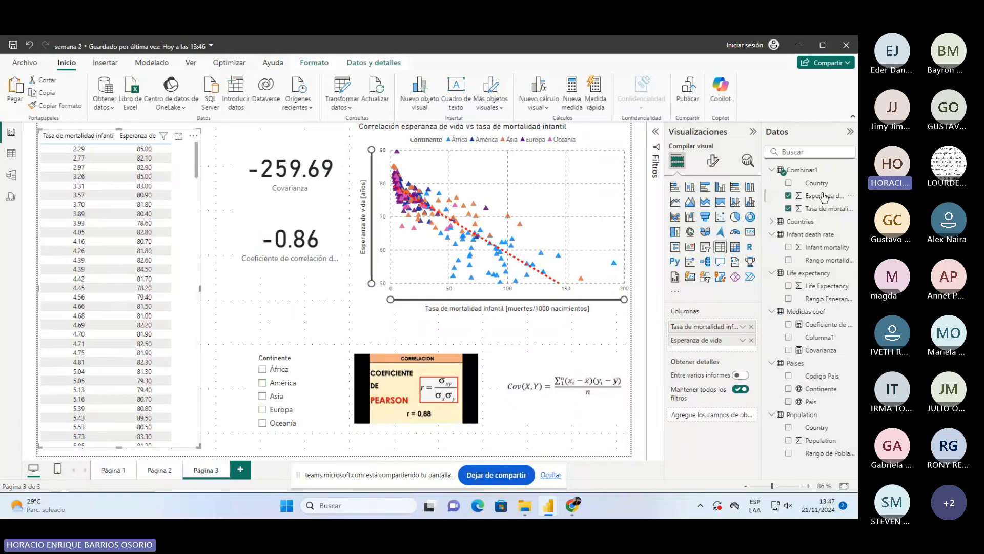
- Add the País column to the country table and widen it to reveal Esperanza de vida
drag(816, 183, 821, 206)
drag(814, 401, 700, 324)
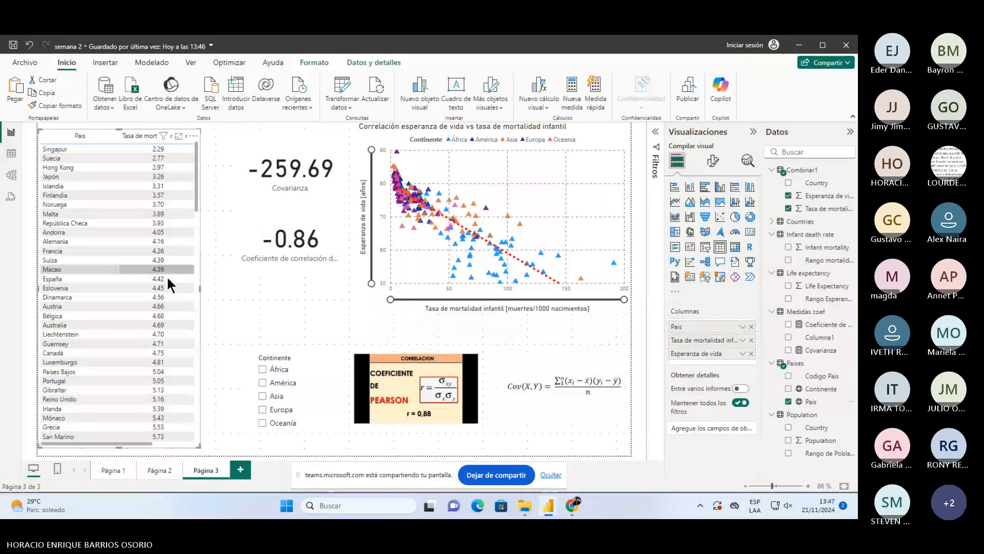
drag(199, 289, 235, 288)
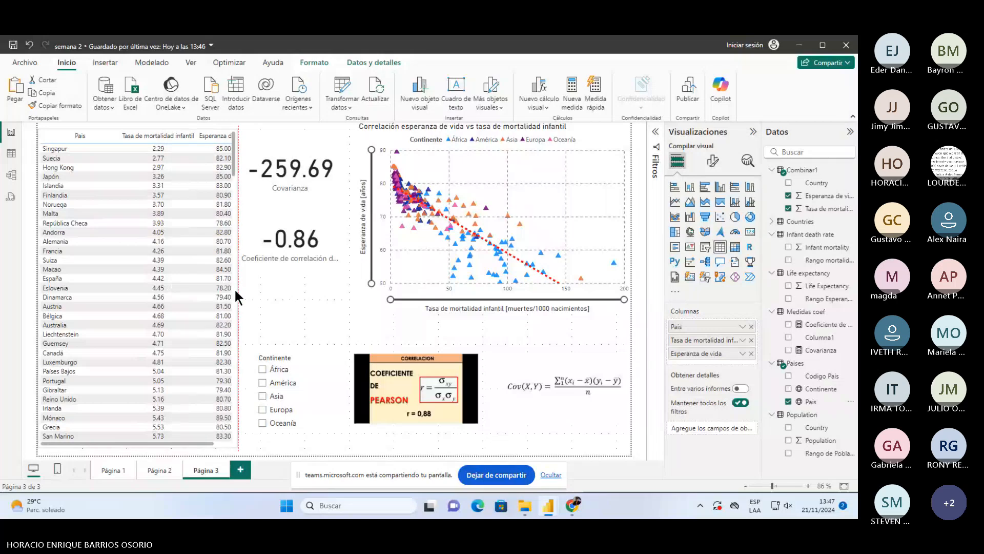
click(325, 288)
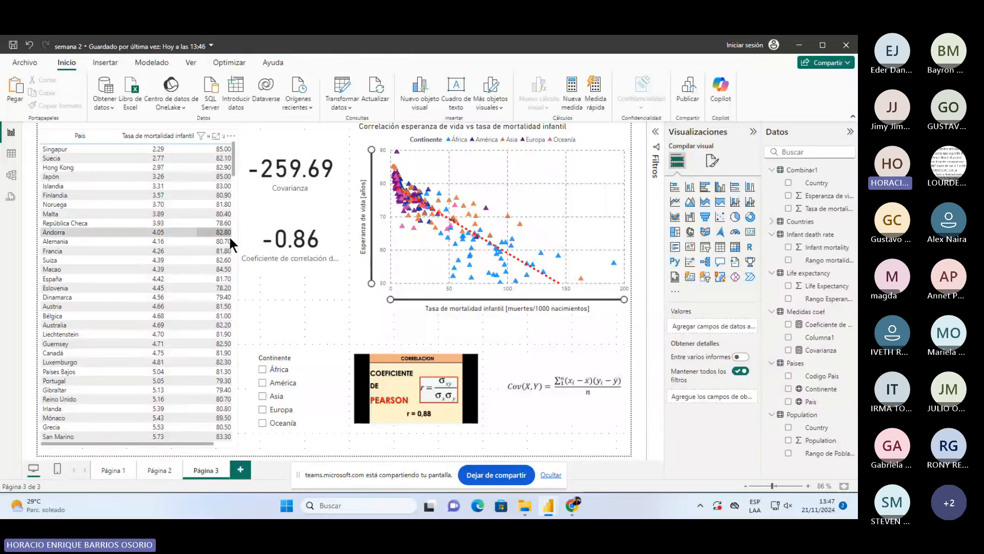
scroll(233, 297, down, 10)
- Trim the -0.86 correlation card slightly from its left edge
click(238, 287)
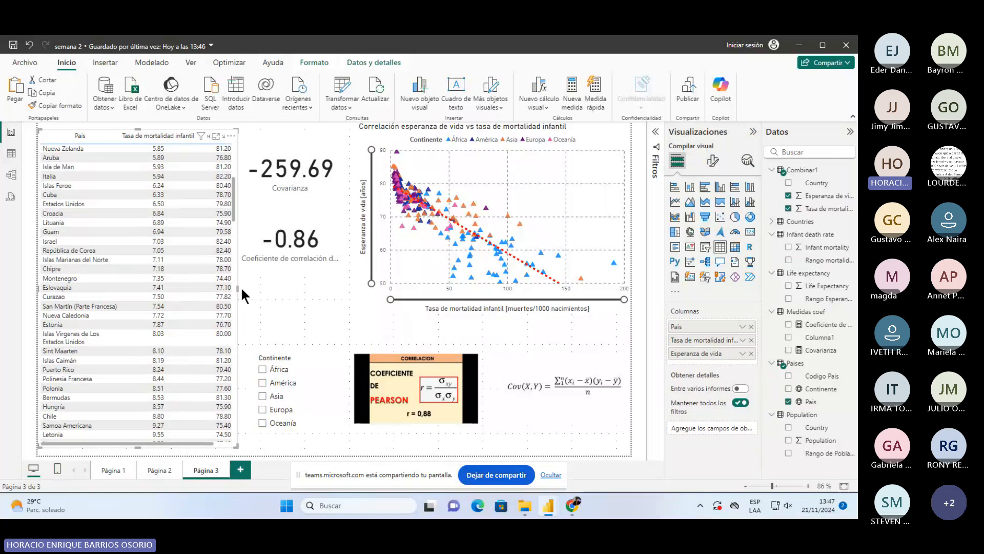
click(241, 135)
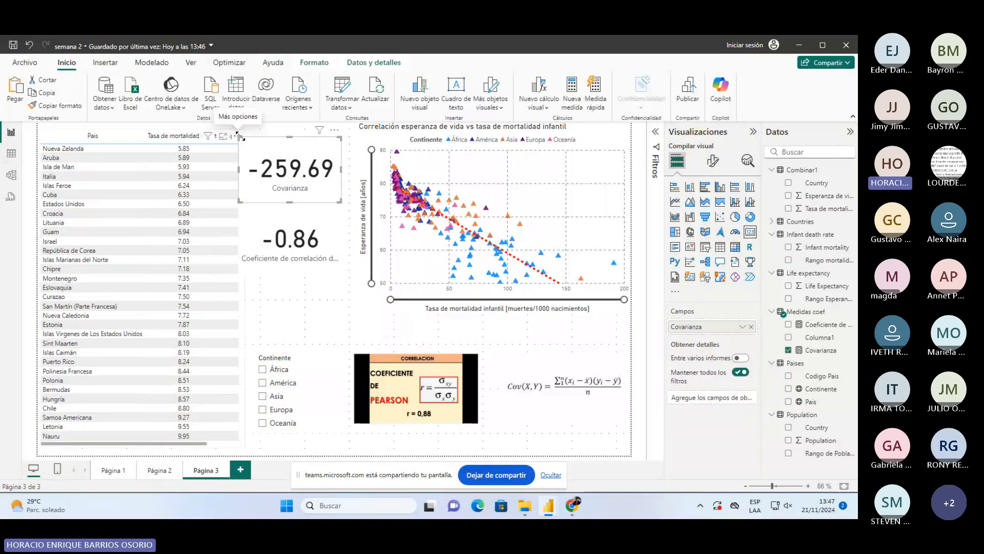
click(251, 210)
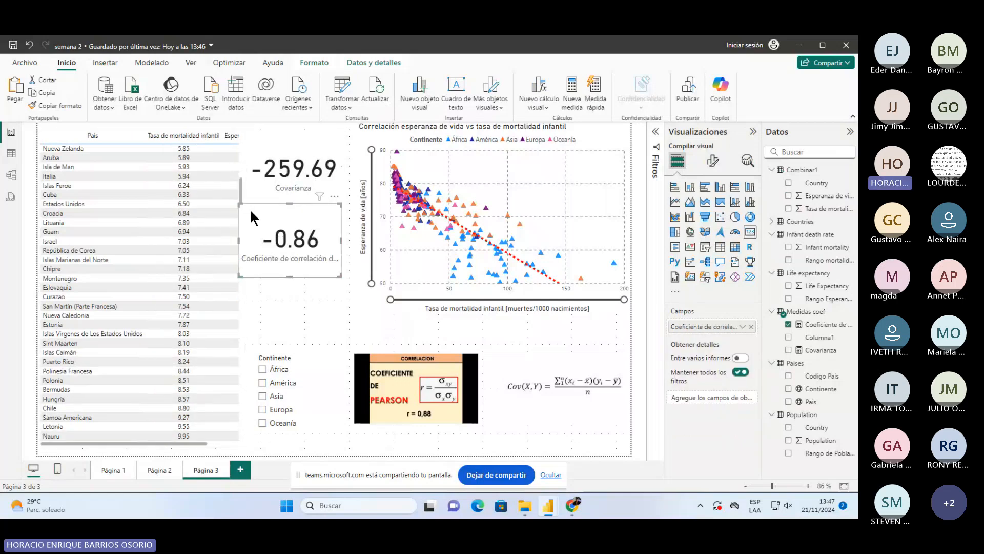
drag(239, 204, 246, 205)
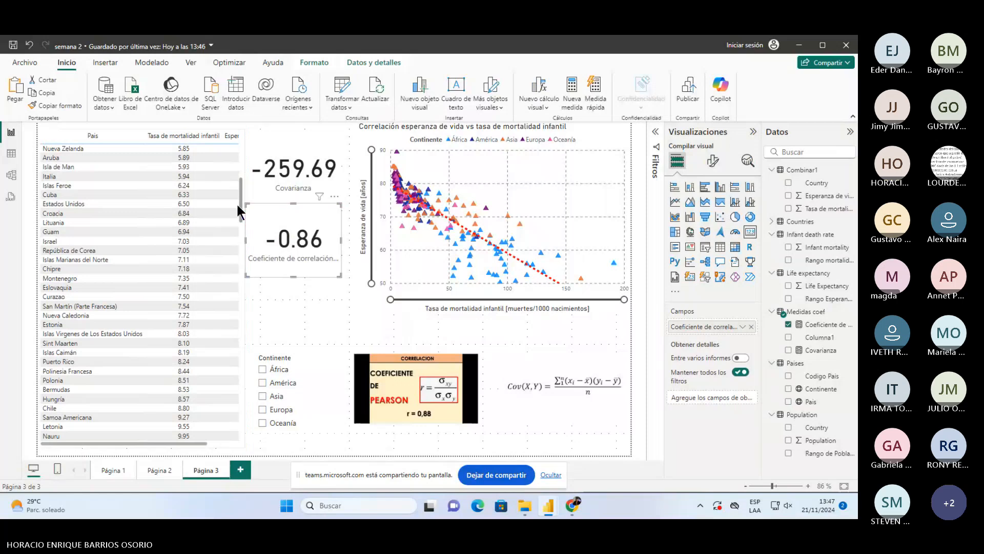
- Narrow the País and Tasa de mortalidad infantil columns so all three fit, then save
drag(188, 442, 100, 299)
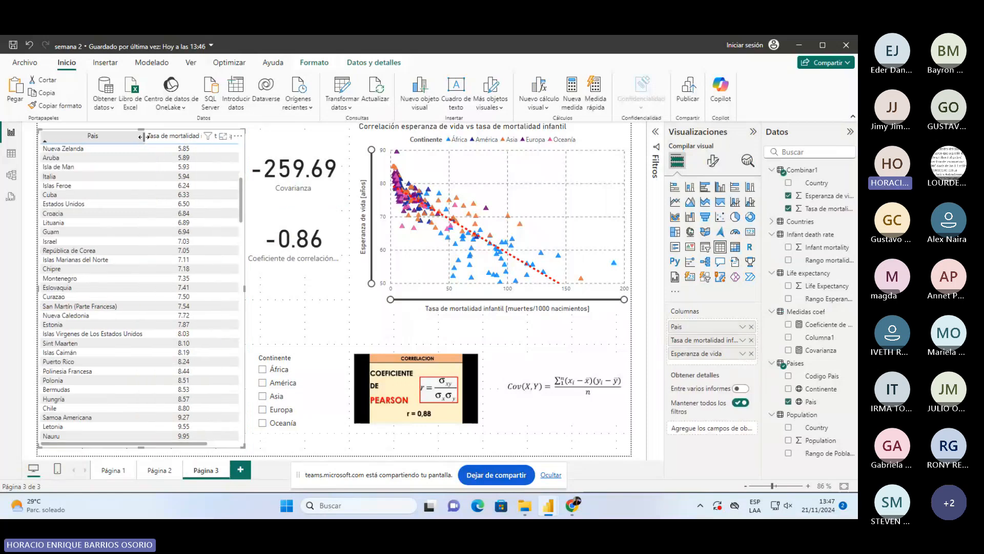
drag(142, 135, 113, 136)
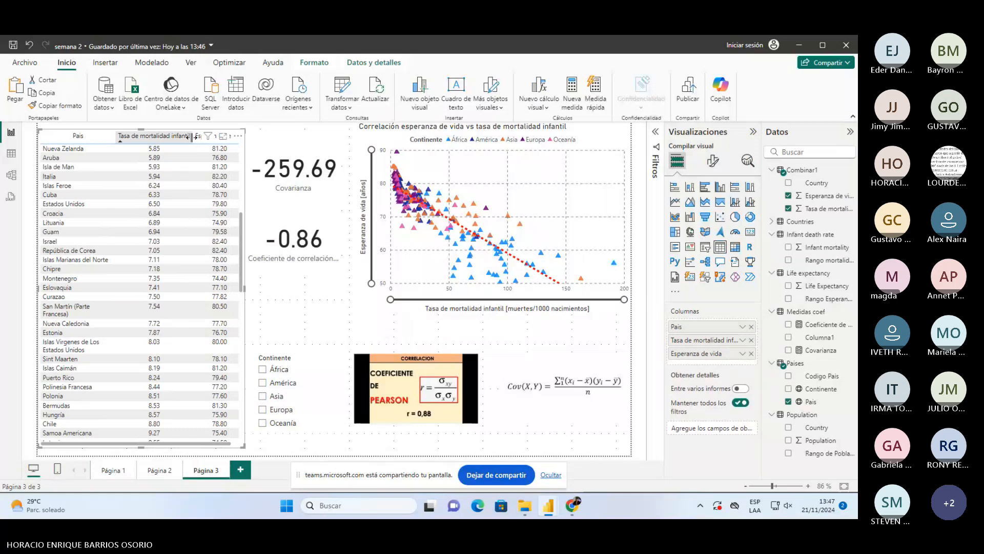
drag(191, 136, 176, 136)
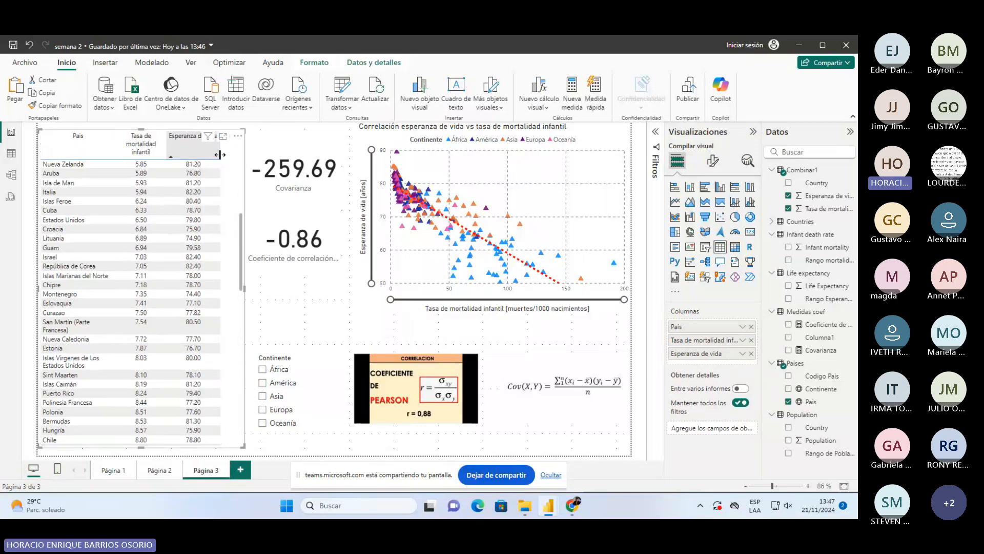
click(336, 333)
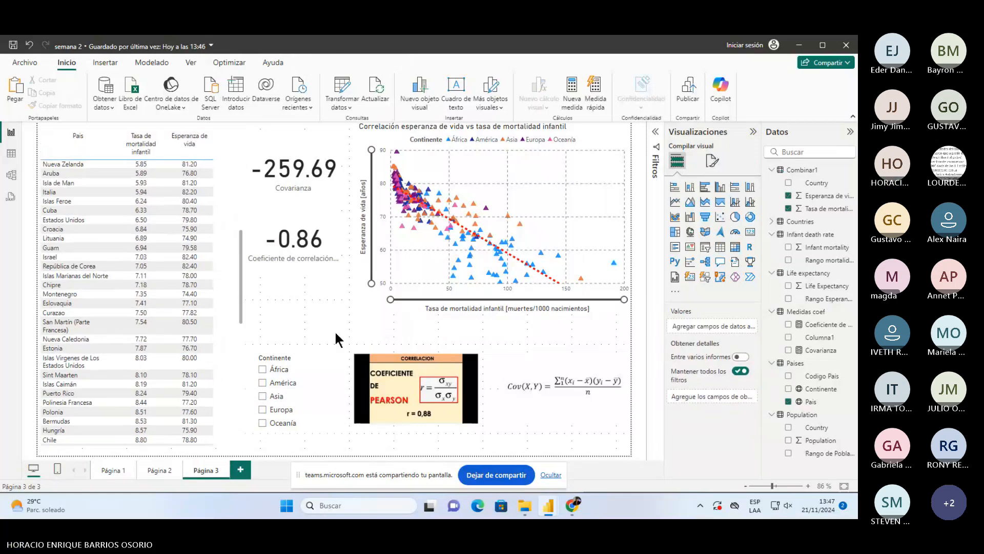
click(13, 45)
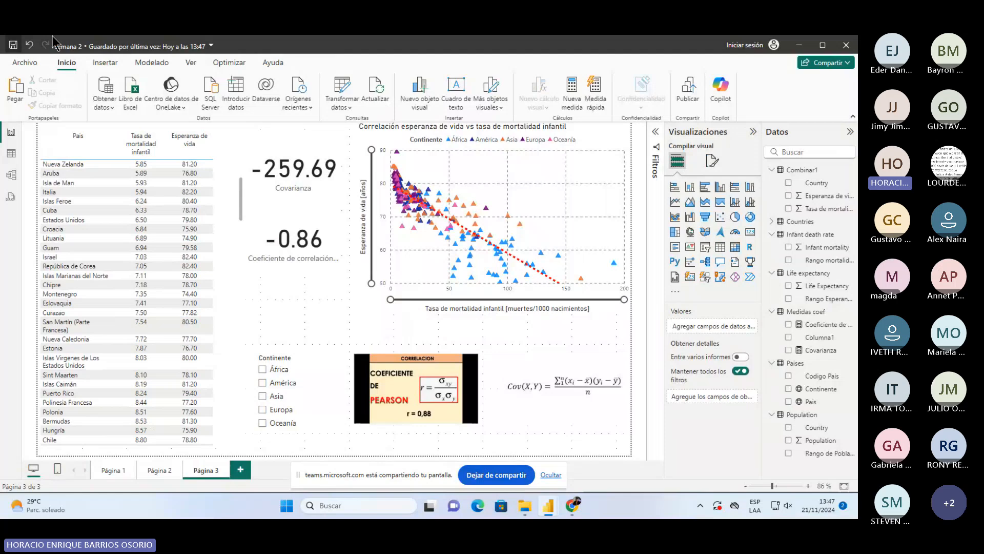
- Glance at Páginas 1 and 2, then move the Continente slicer under the -0.86 card and shorten it
click(116, 471)
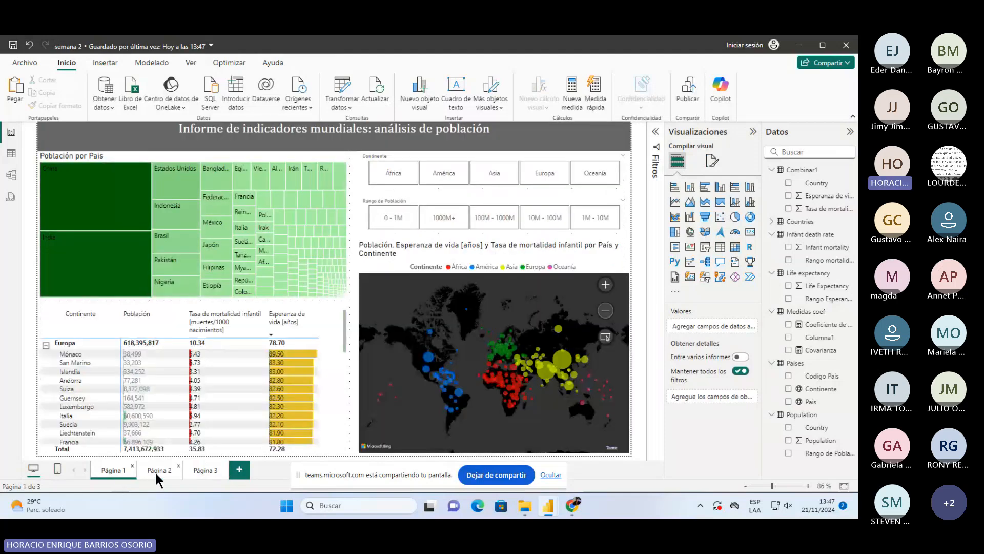
click(157, 471)
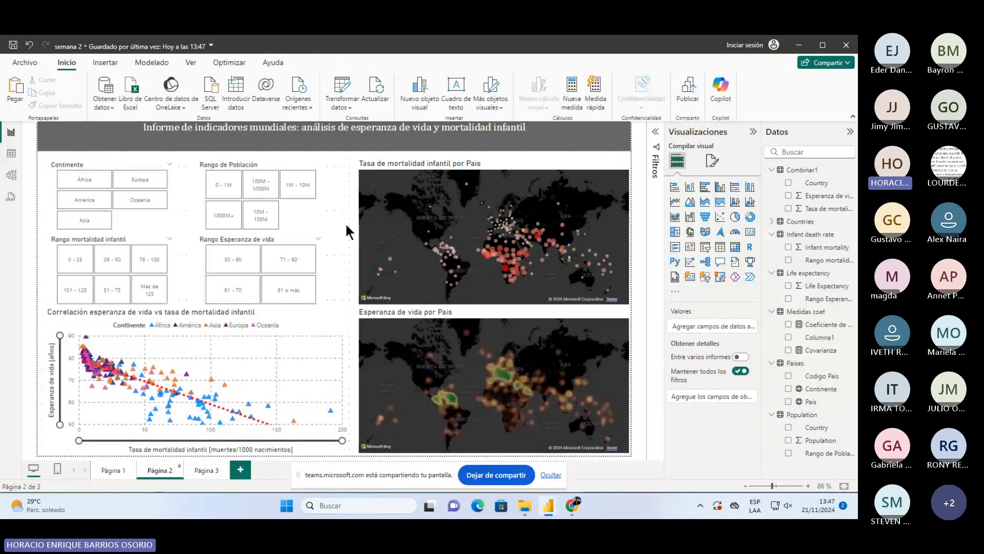
click(203, 474)
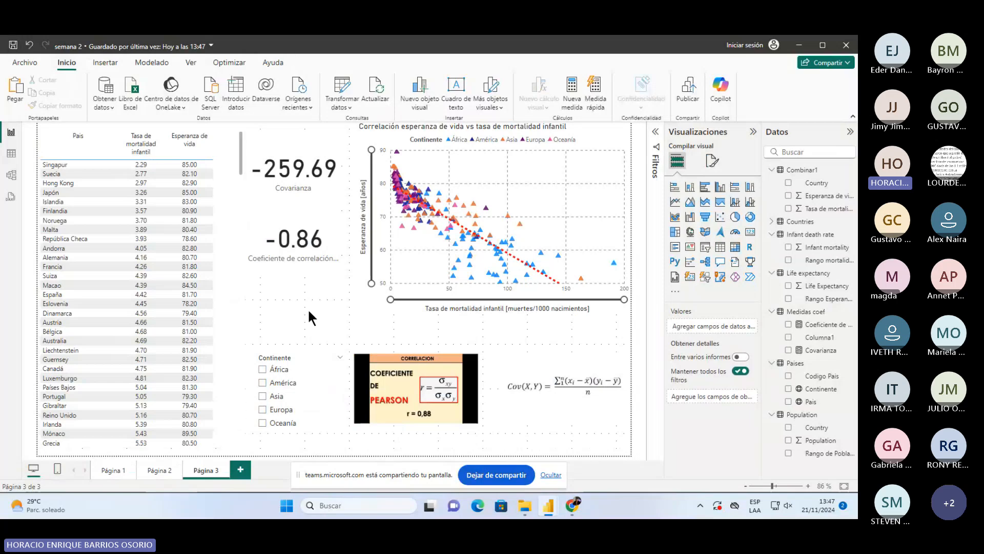
click(326, 359)
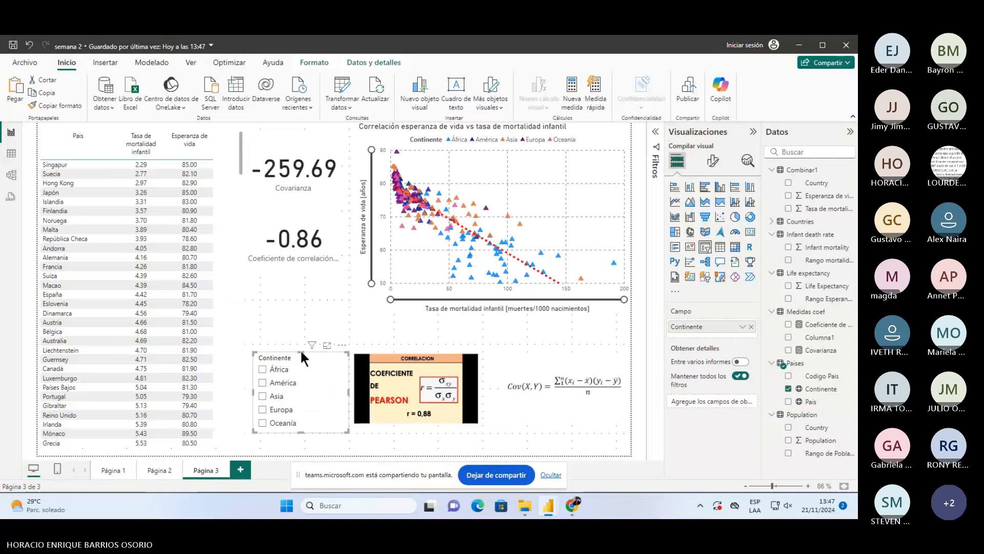
drag(300, 349, 299, 277)
drag(318, 432, 289, 359)
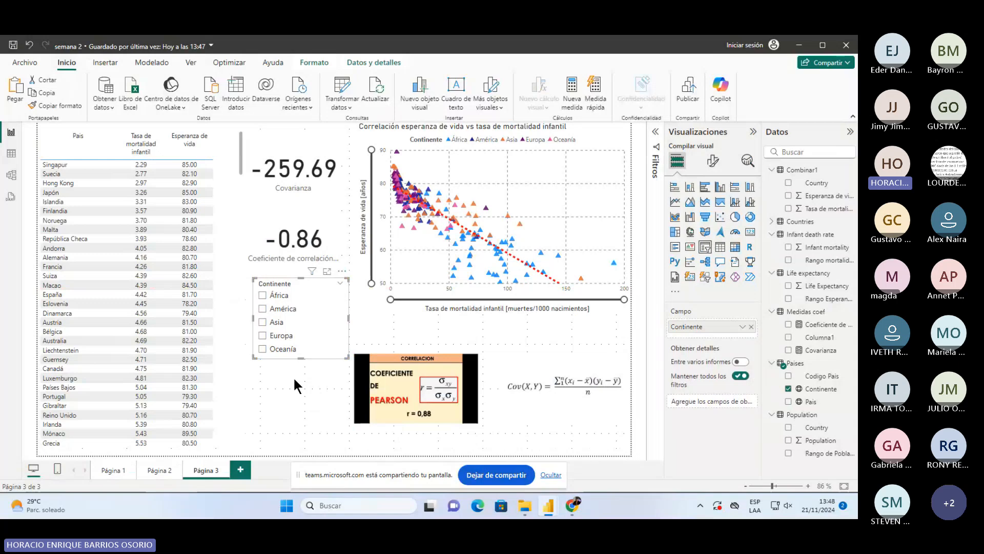
- Browse the report theme list and close it without changing the theme
click(295, 380)
click(94, 63)
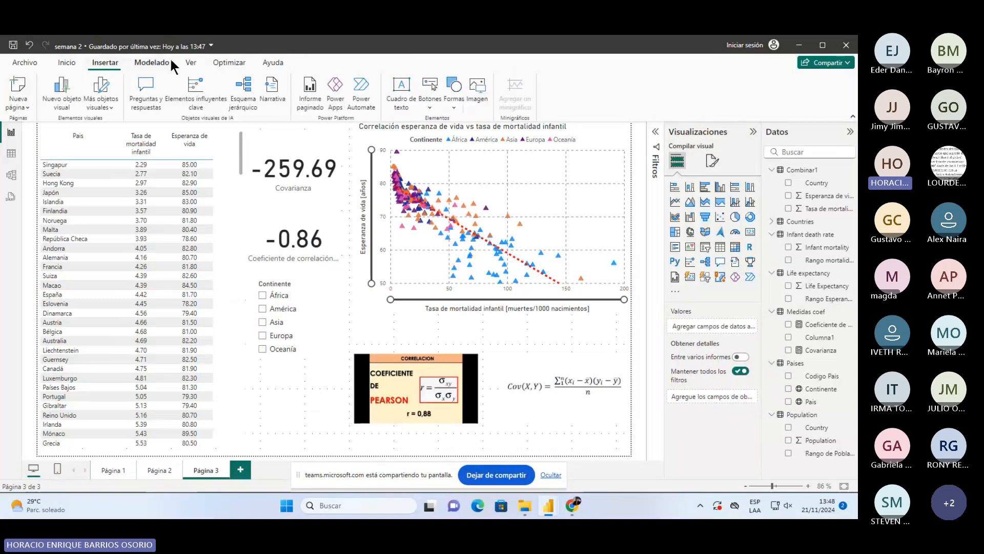
click(180, 59)
click(254, 93)
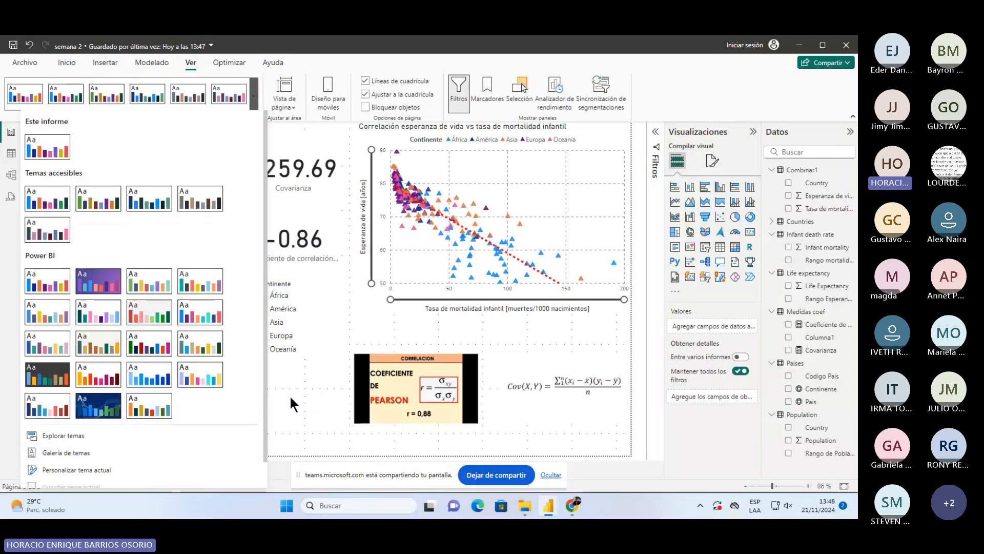
click(289, 394)
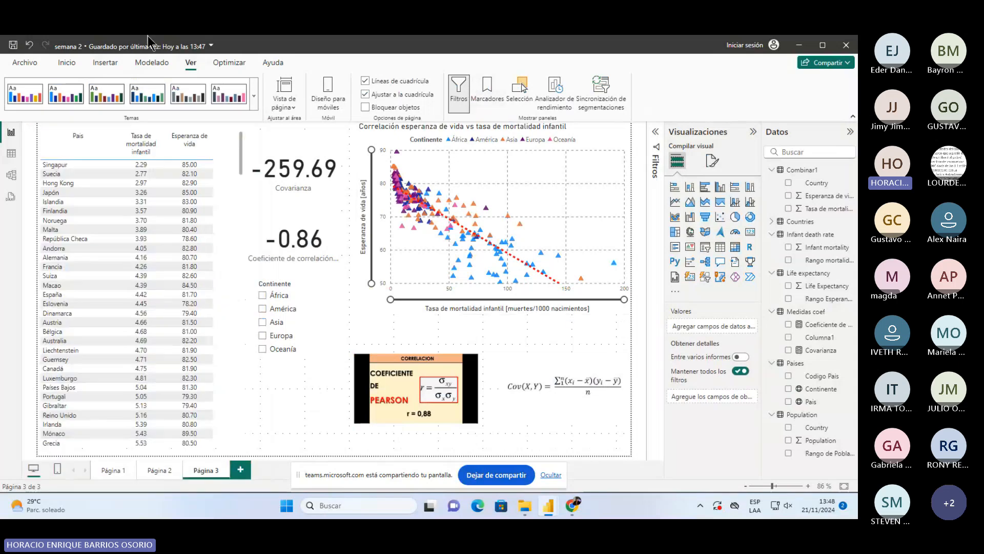
- Place a back button in Página 3's bottom-right corner, discarding an accidental reset button
click(106, 63)
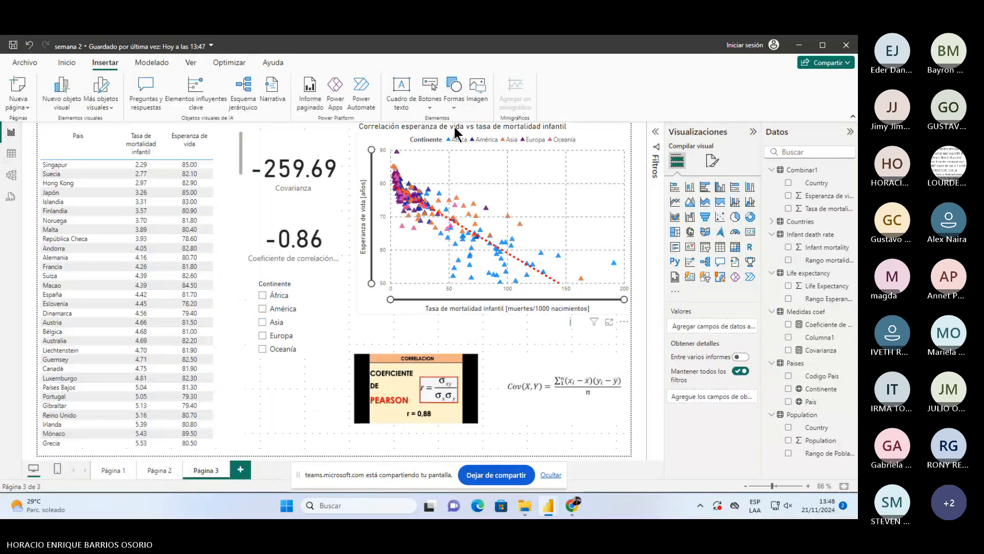
click(430, 107)
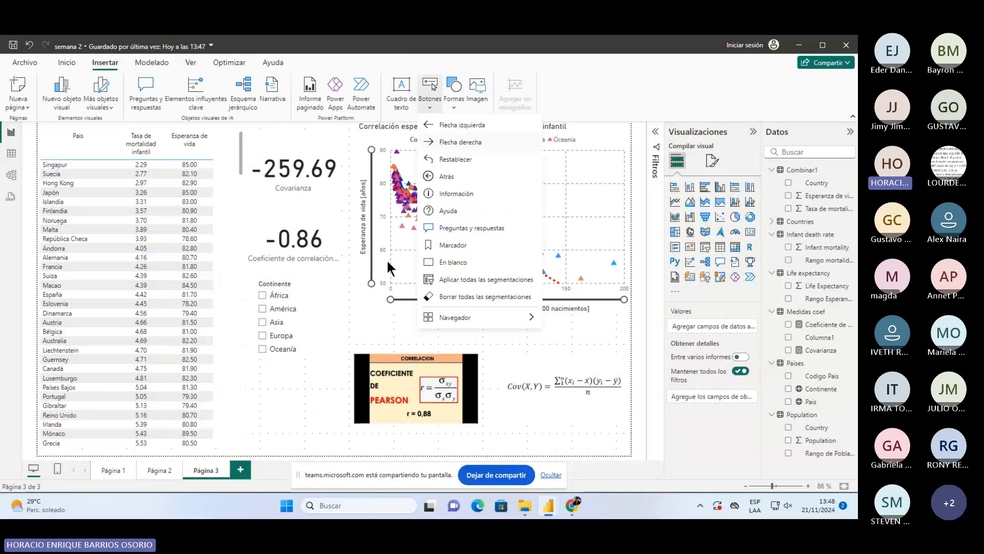
click(430, 160)
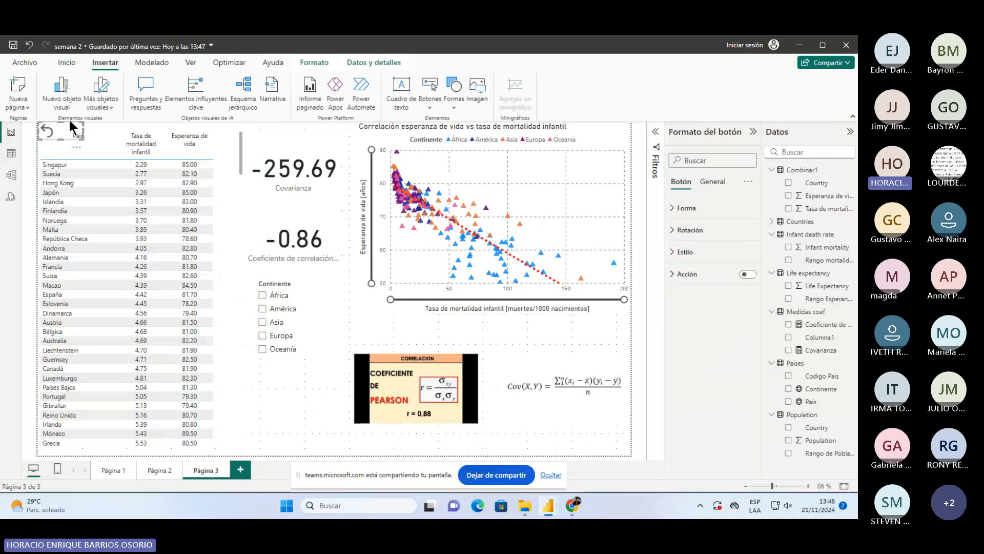
key(Delete)
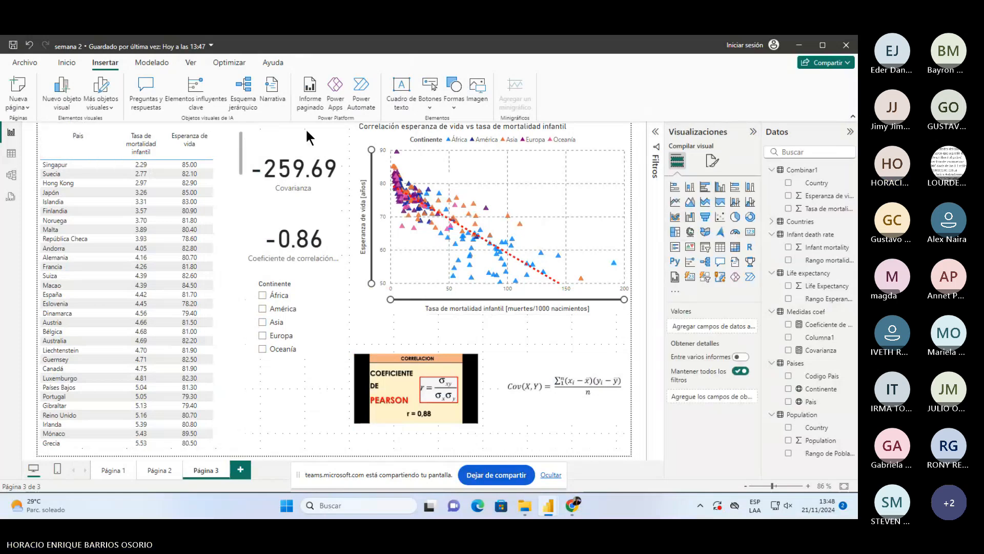
click(424, 98)
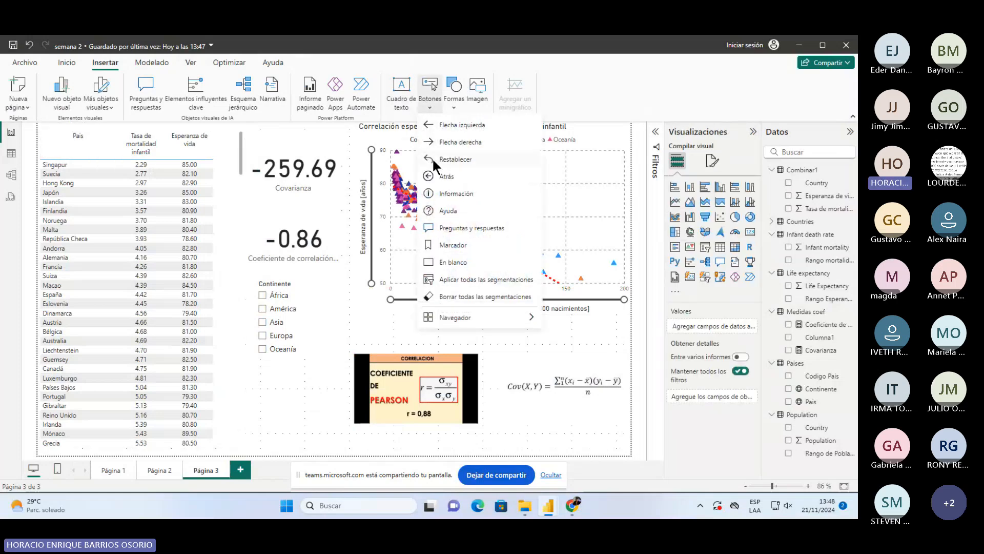
click(435, 176)
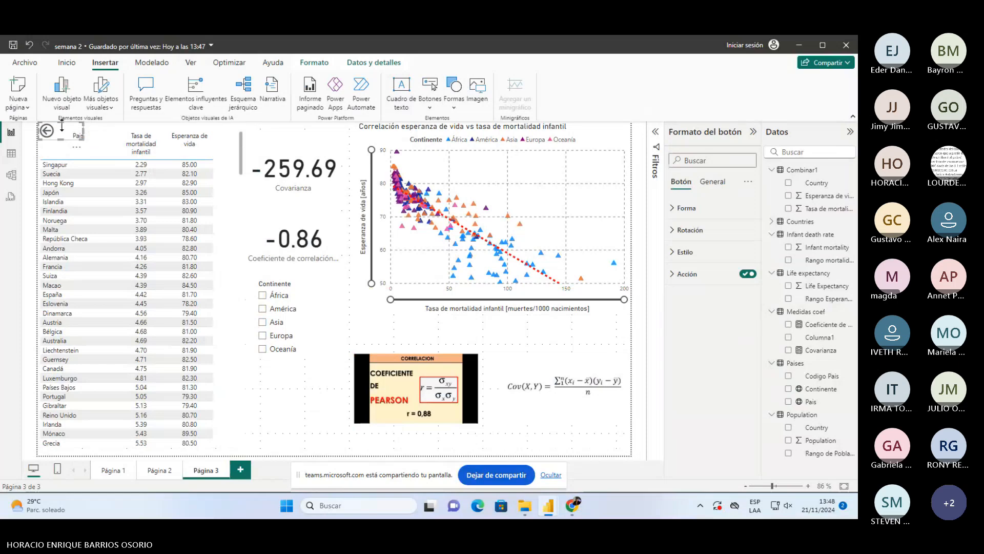
drag(62, 126, 615, 441)
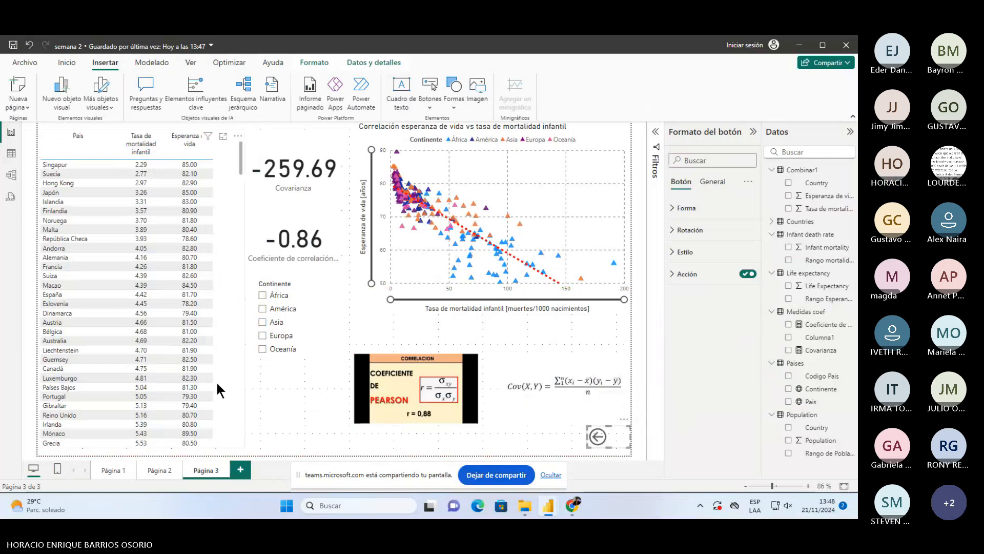
- On Página 2, shorten the lower life-expectancy map and add a back button bottom-right
click(158, 469)
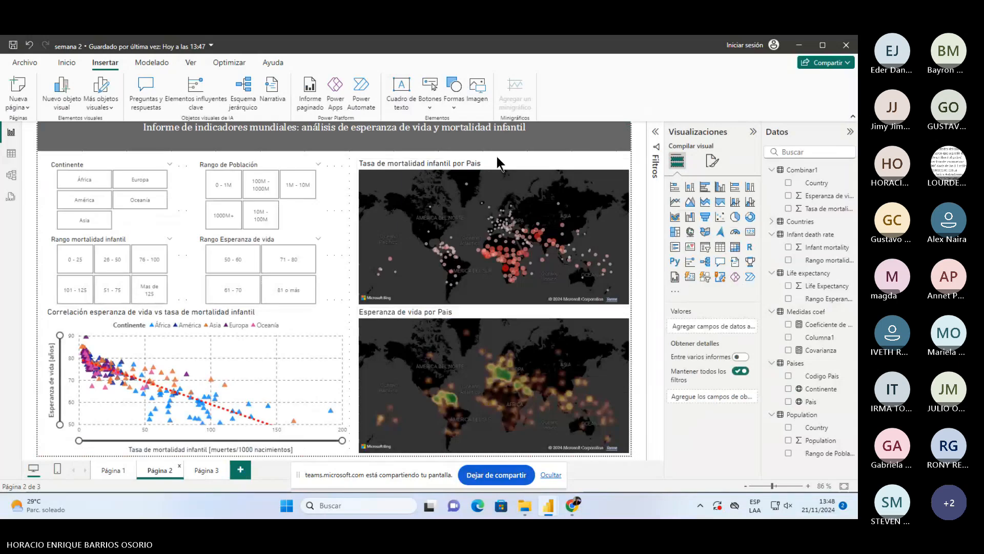
click(507, 313)
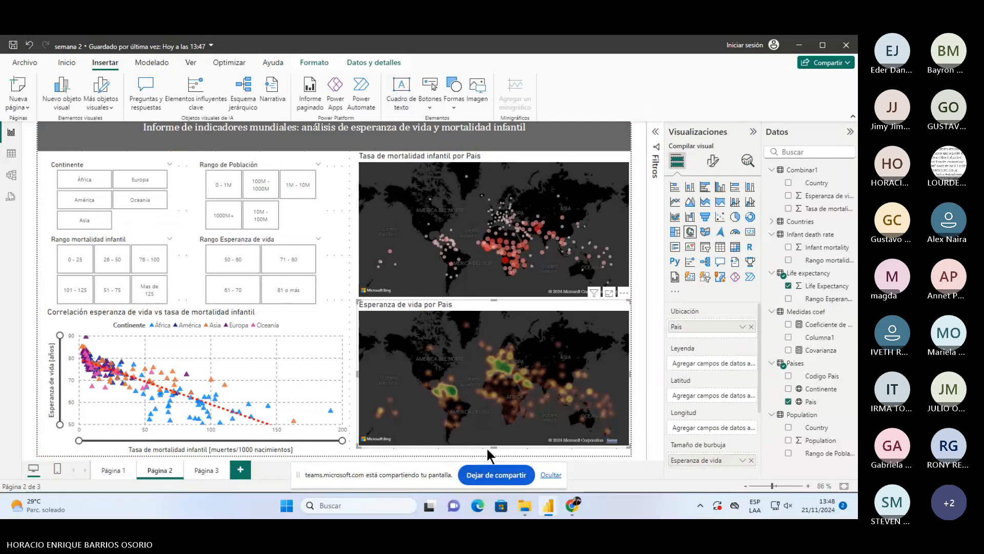
drag(494, 447, 494, 441)
click(569, 453)
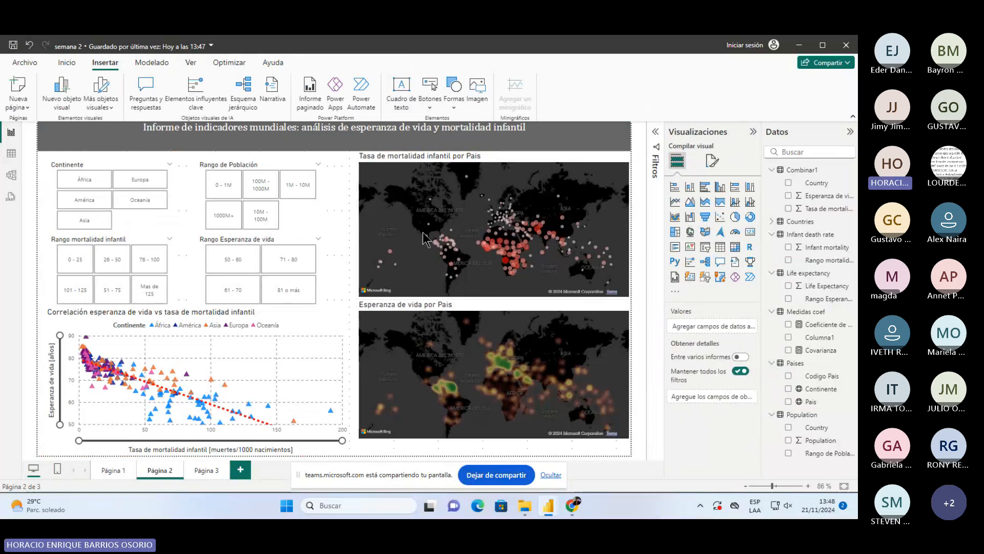
click(420, 97)
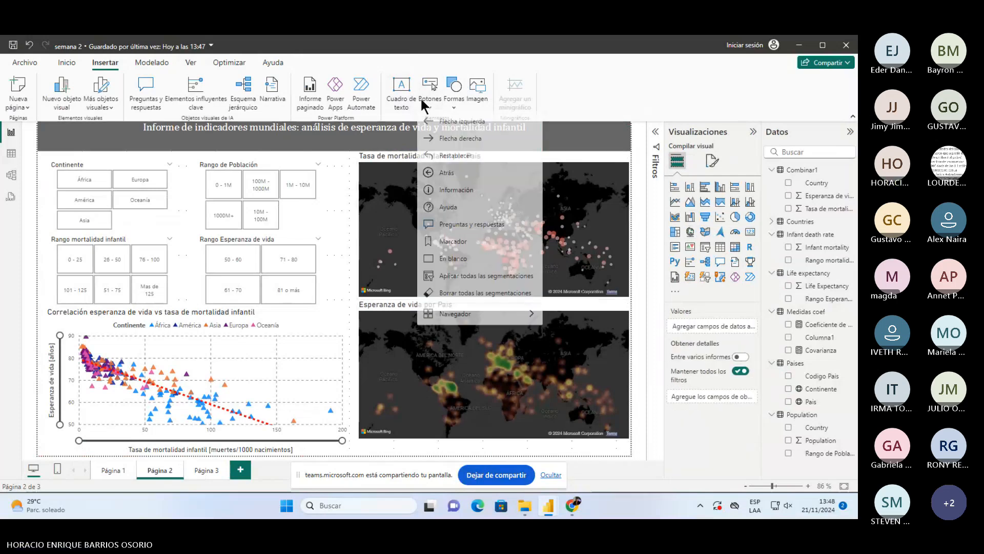
click(440, 175)
drag(164, 153, 622, 449)
click(199, 432)
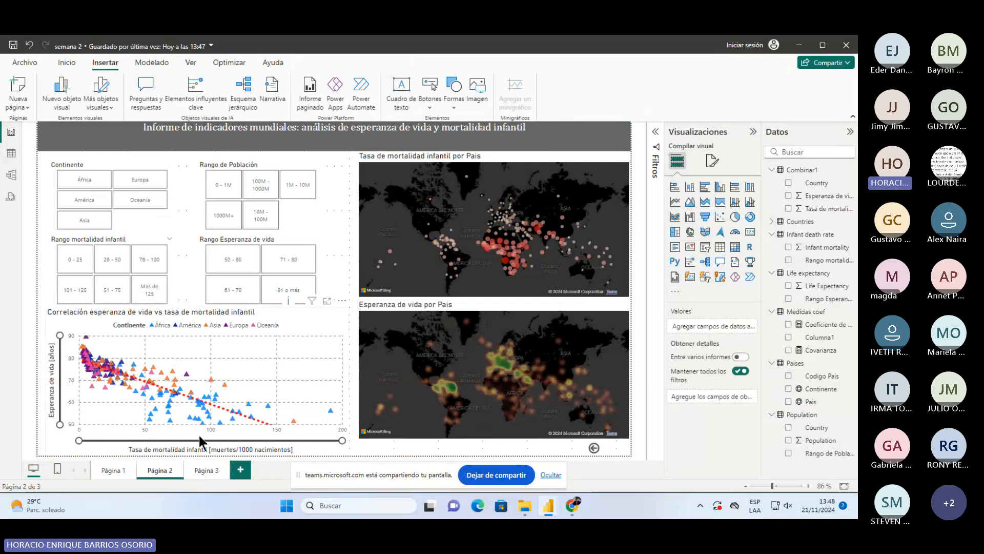
- Flip through Páginas 1, 2 and 3 and save the report
click(109, 468)
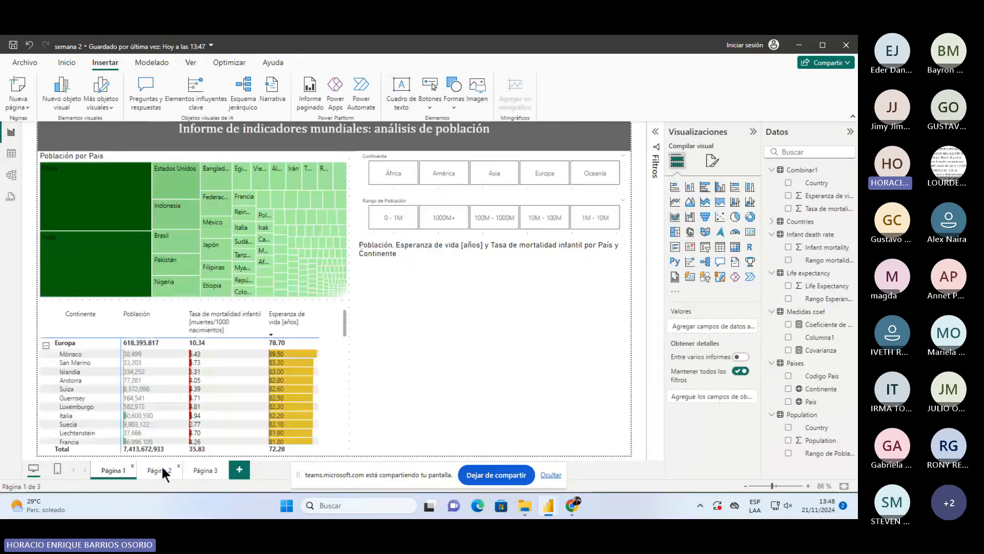
click(161, 467)
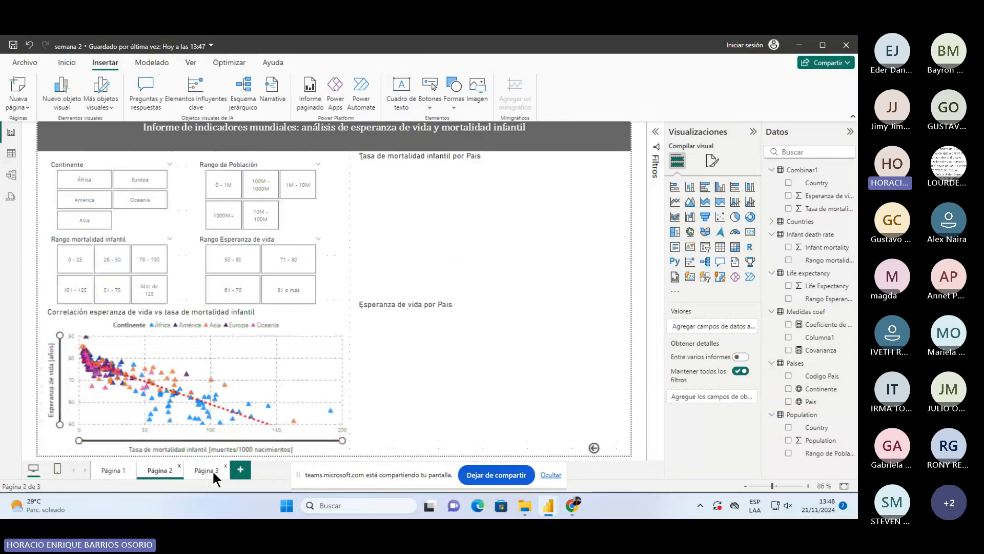
click(213, 472)
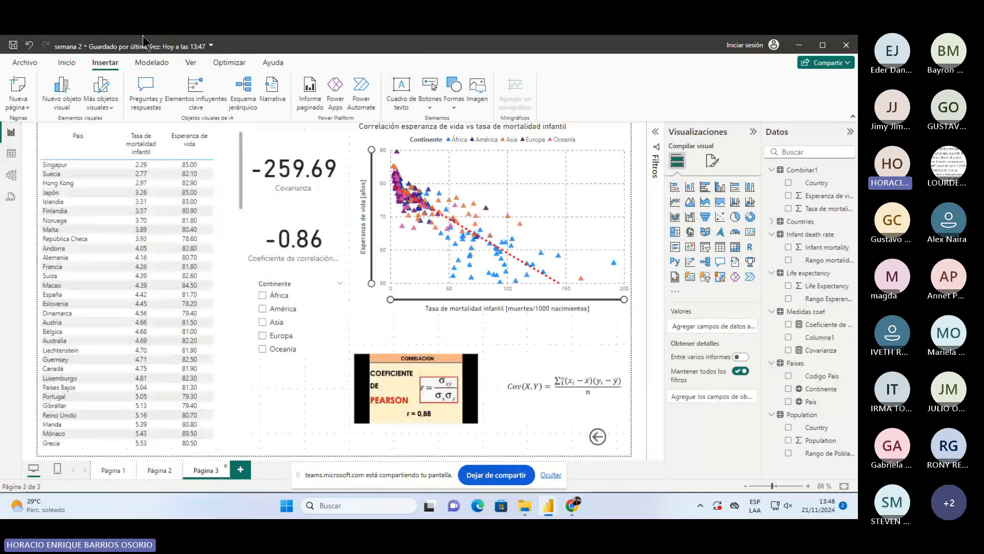
click(14, 52)
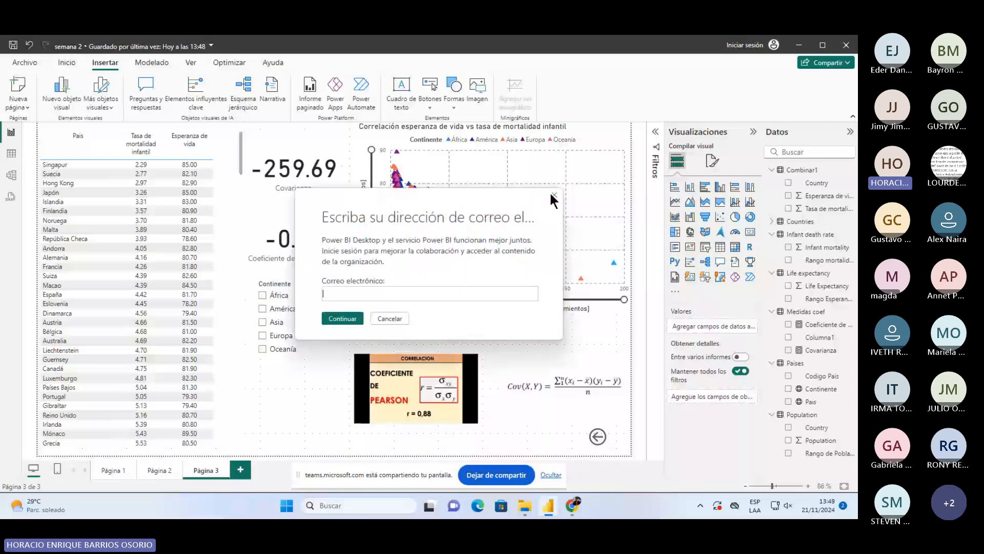
click(554, 195)
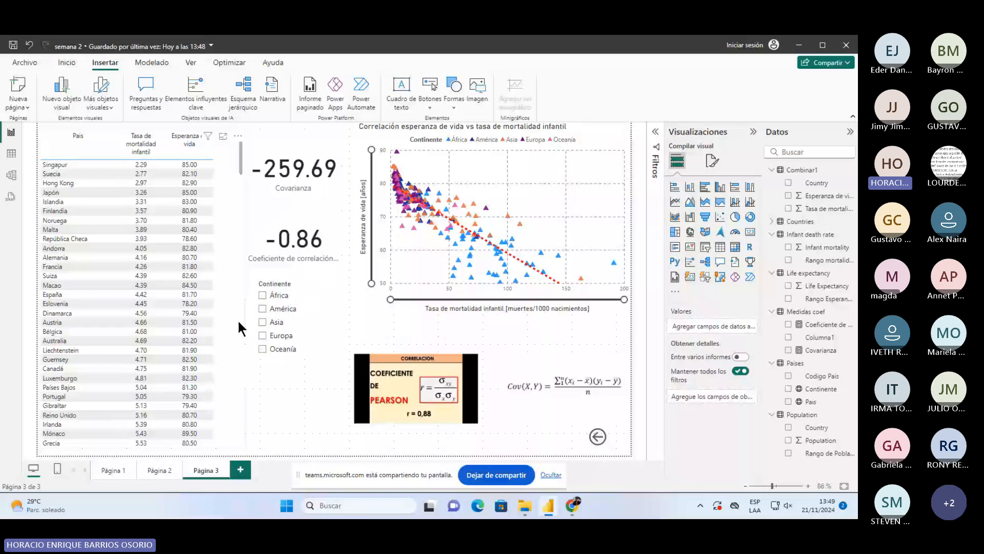
scroll(238, 318, down, 10)
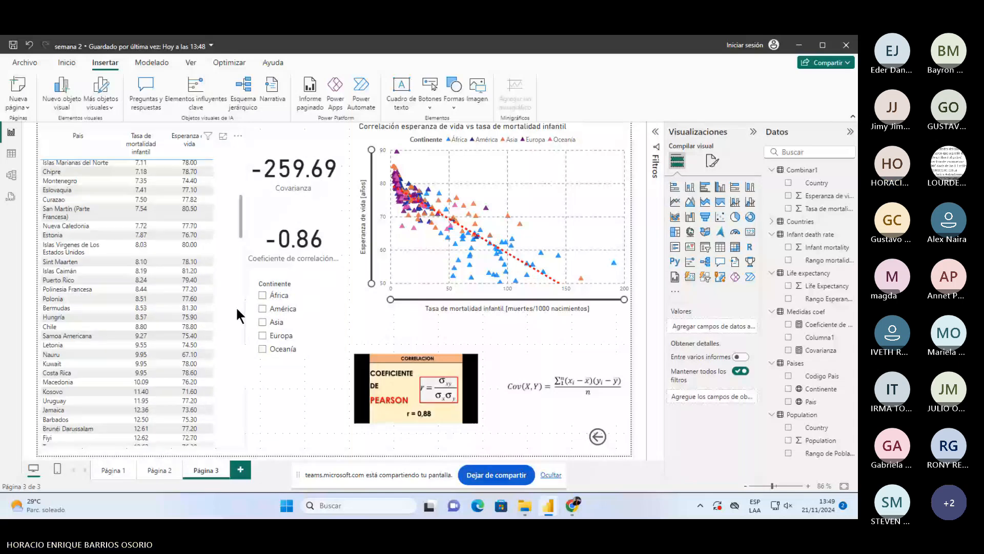
scroll(236, 306, up, 10)
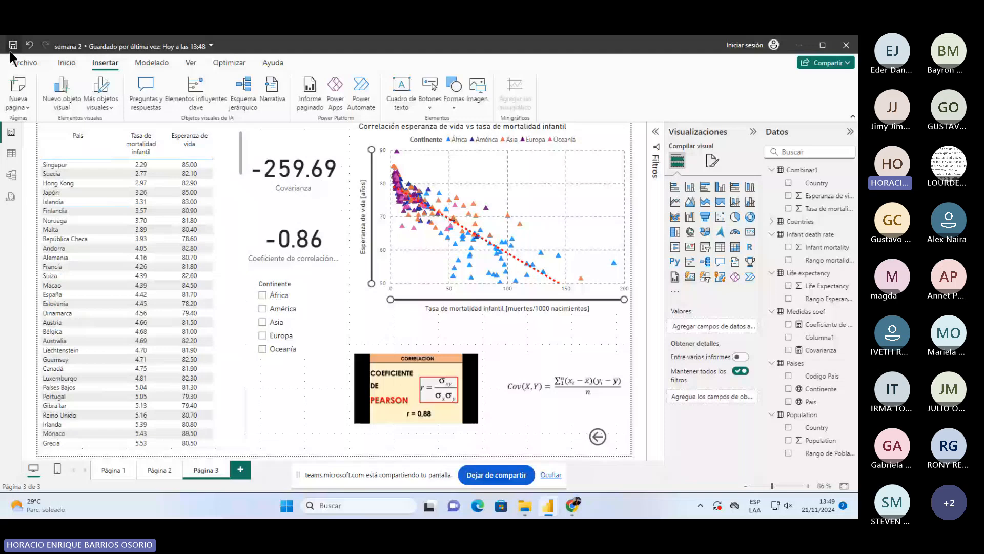
- Save the report at 13:49, then check the cards and more-visuals menu without changes
click(11, 50)
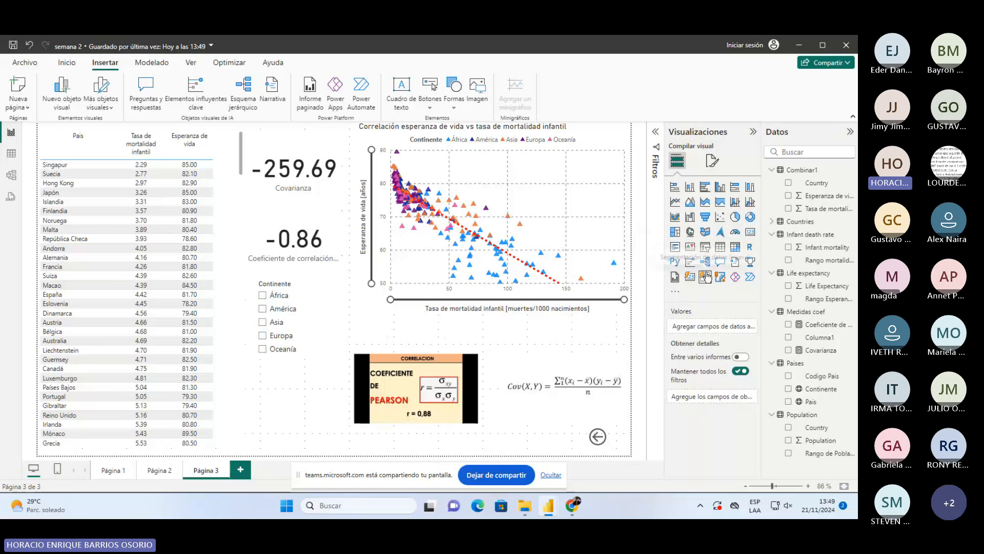
click(310, 201)
click(325, 248)
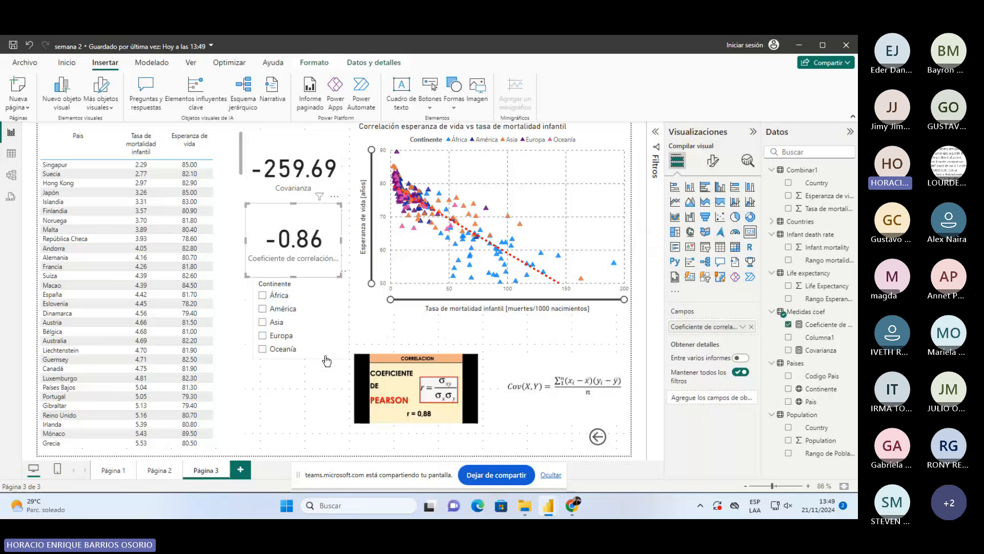
click(307, 399)
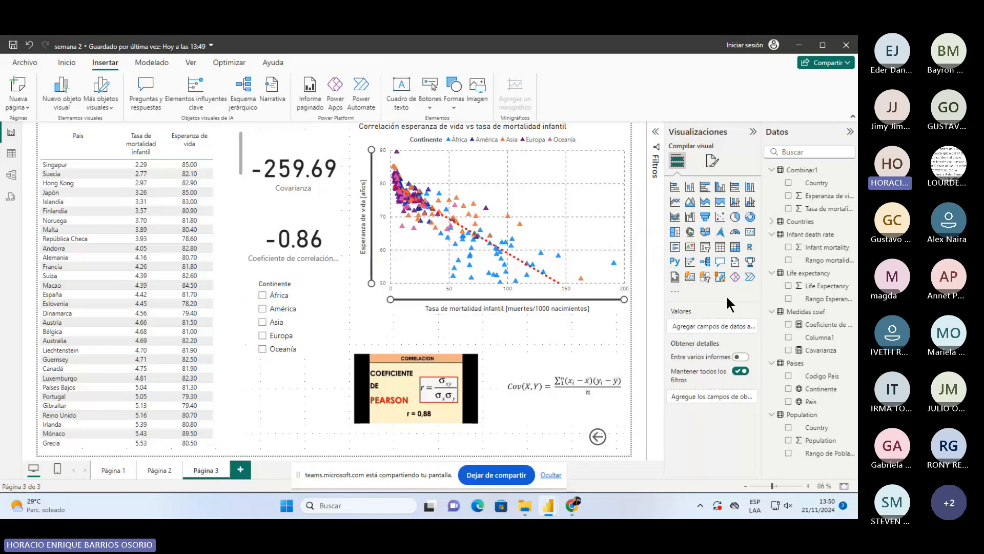
click(677, 291)
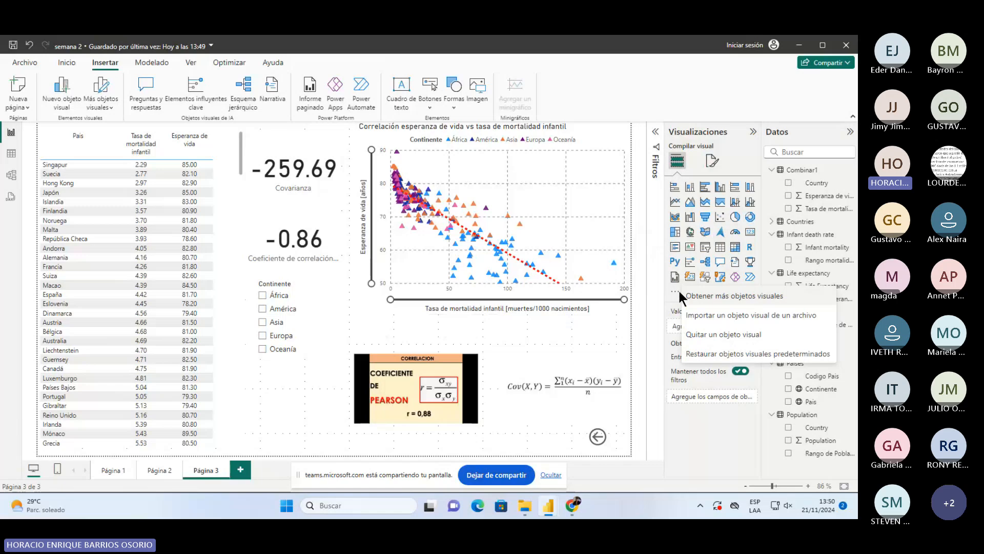
click(728, 446)
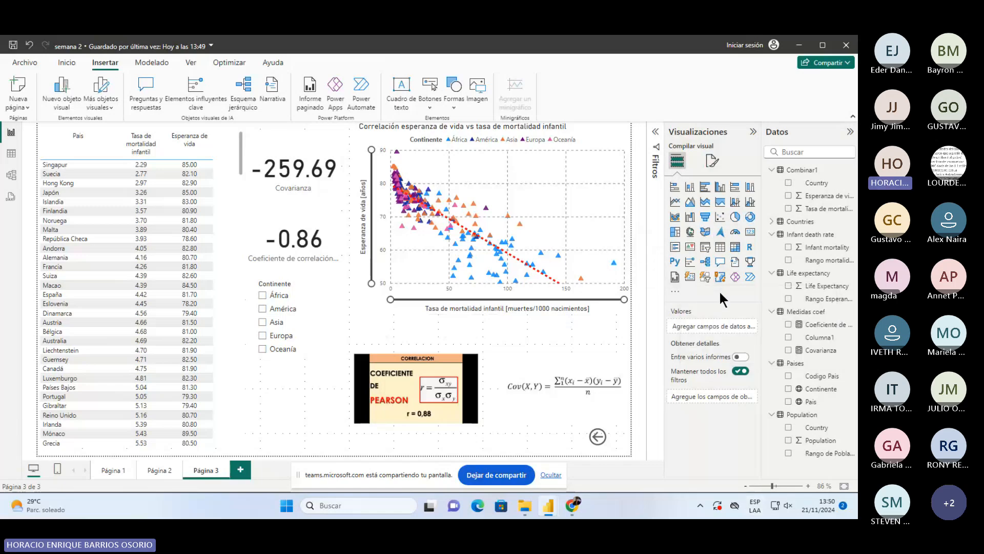
- Choose Obtener más objetos visuales and sign in with the work account's e-mail address
click(677, 293)
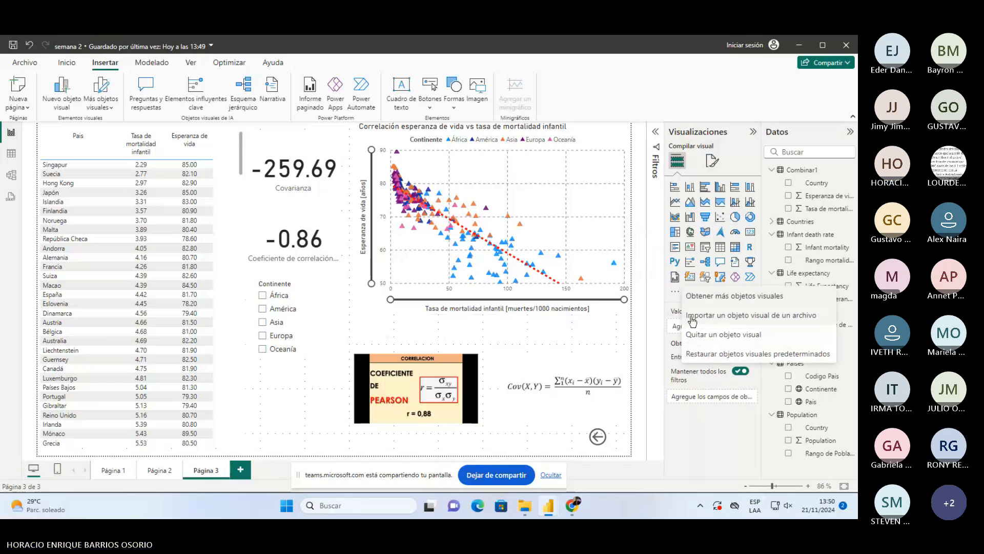
click(700, 299)
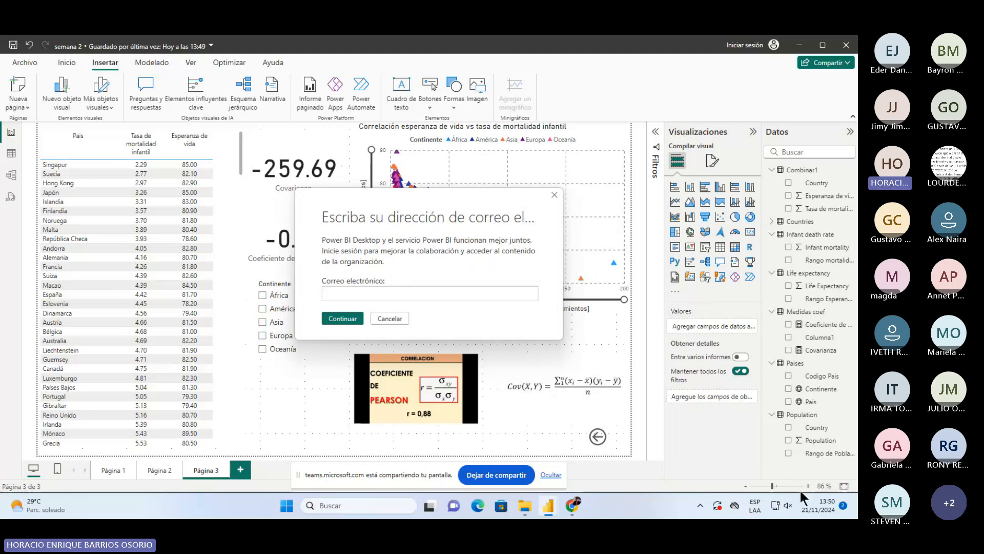
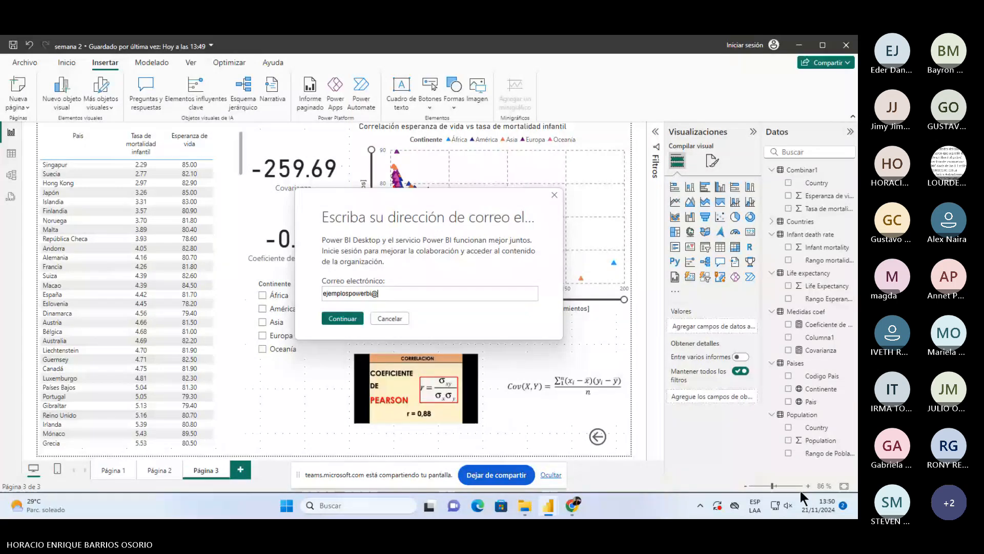
key(ctrl+a)
key(BackSpace)
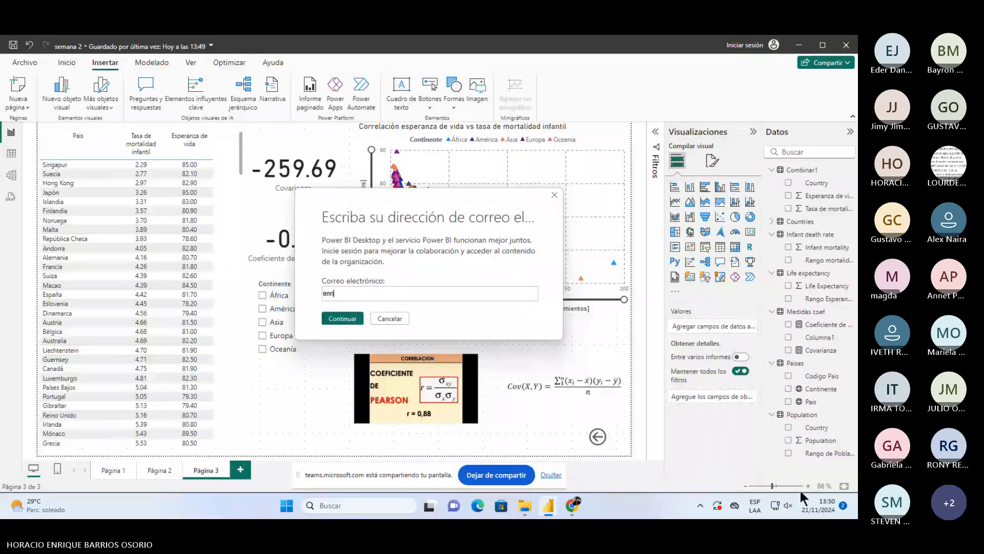
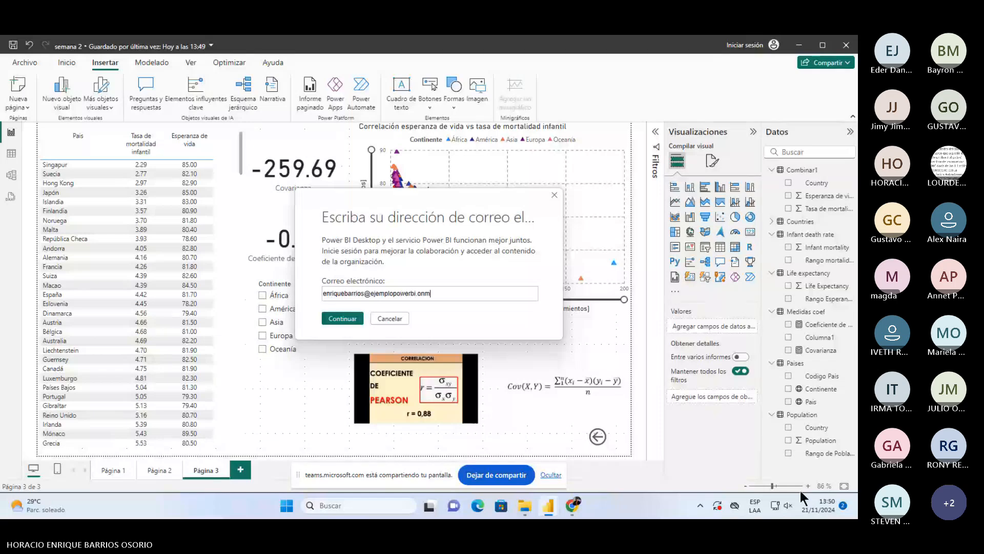
key(Return)
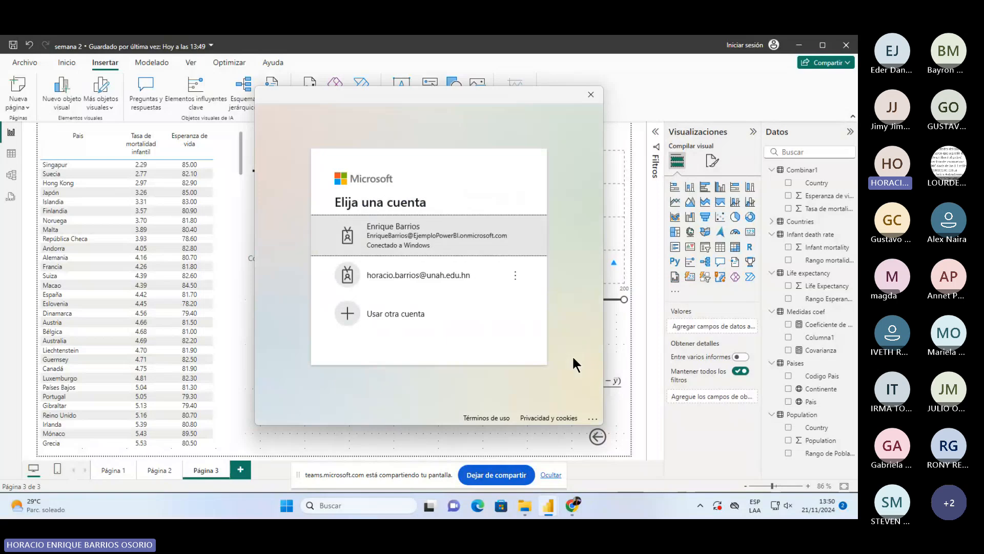
click(402, 235)
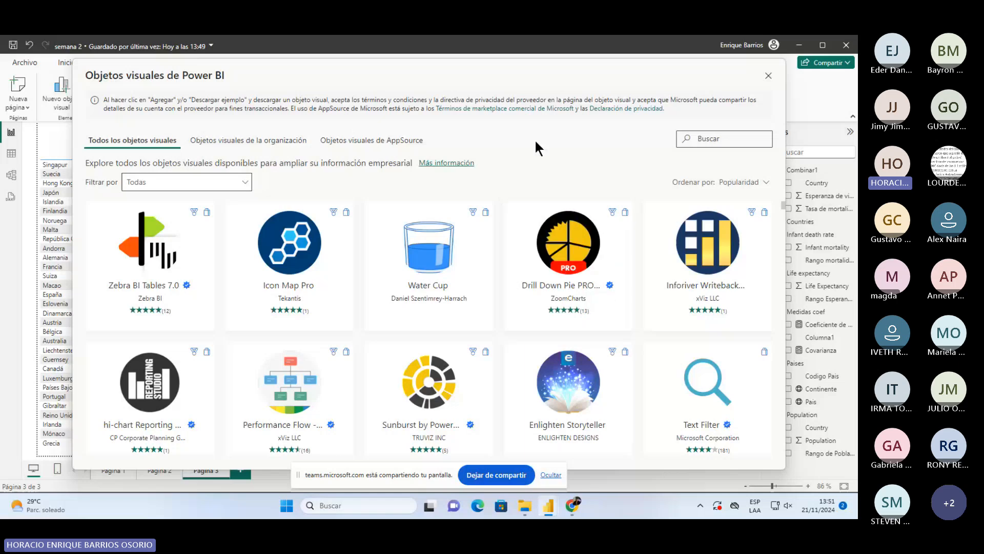
- Scroll through the Objetos visuales de Power BI catalogue grid and place the cursor in Buscar
scroll(355, 319, down, 5)
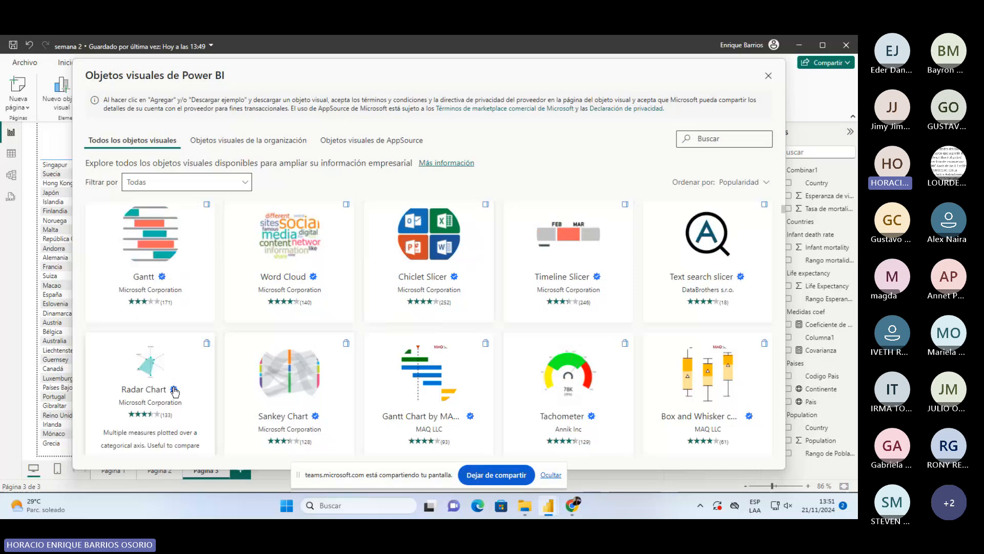
scroll(226, 438, down, 3)
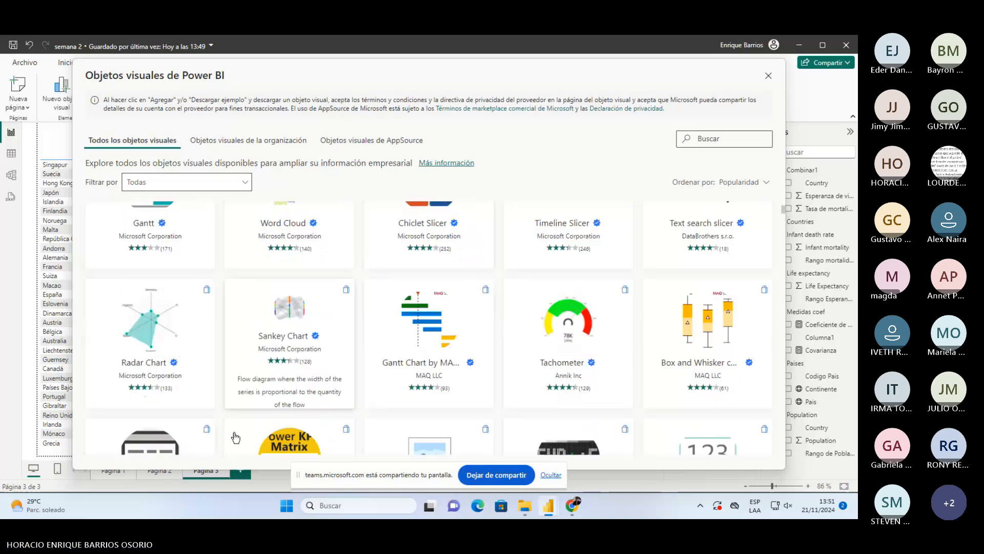
scroll(685, 399, up, 1)
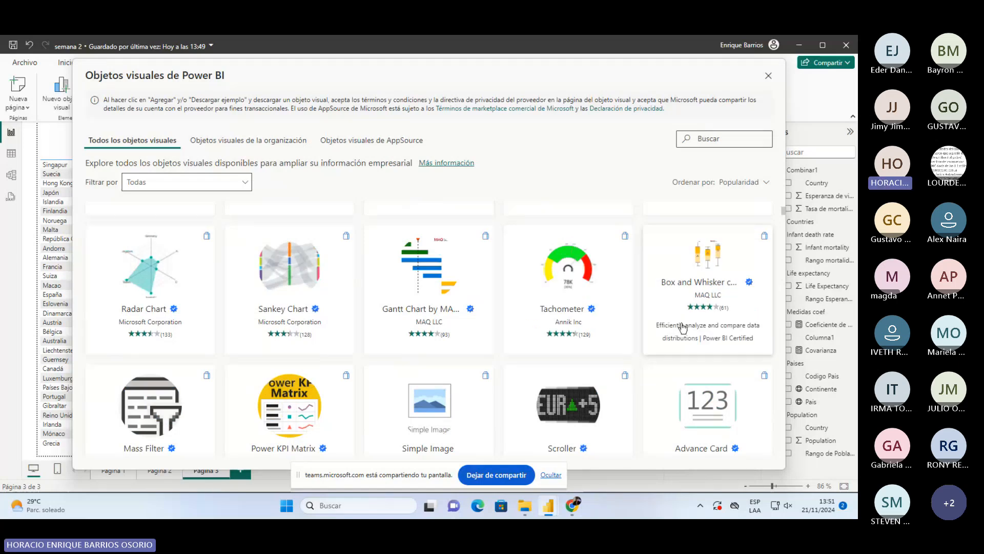
scroll(648, 352, down, 3)
scroll(628, 401, down, 1)
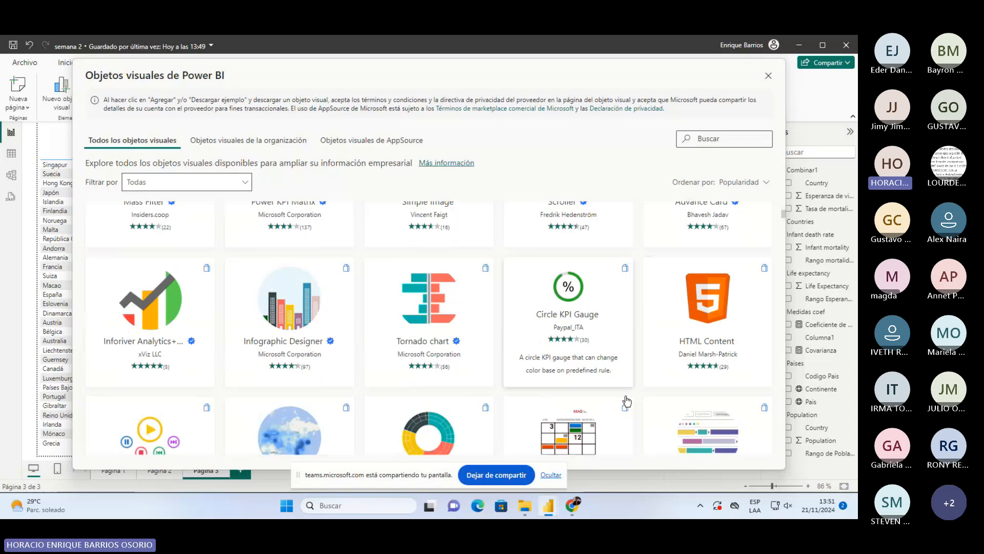
scroll(641, 379, down, 2)
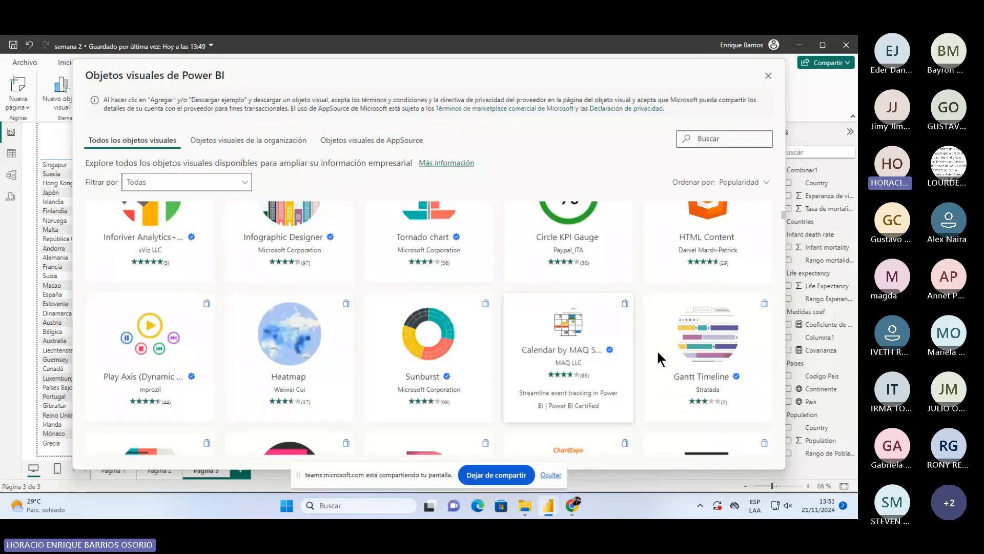
click(710, 140)
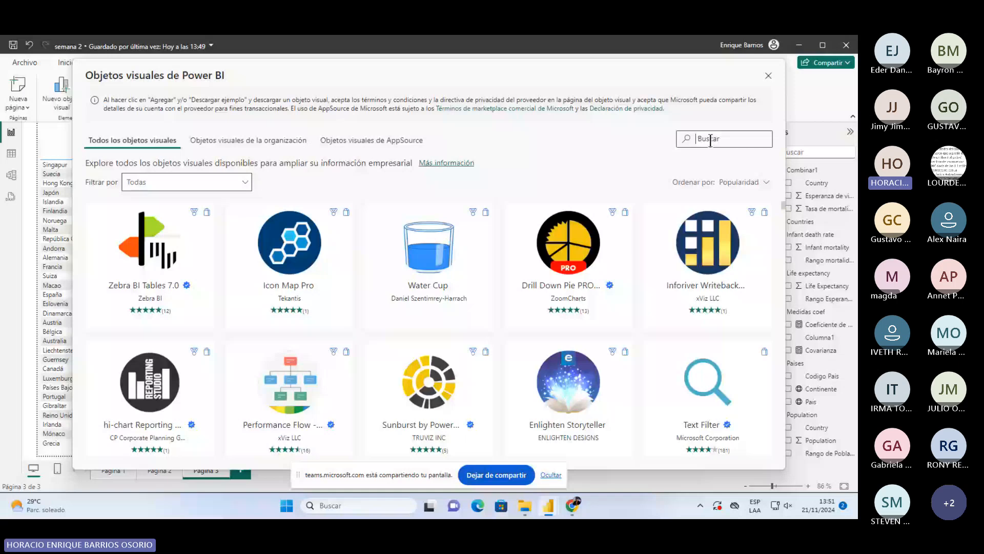
- Search the visuals catalogue for 'ka', 'linear' and 'map', browsing the map results
text(kan)
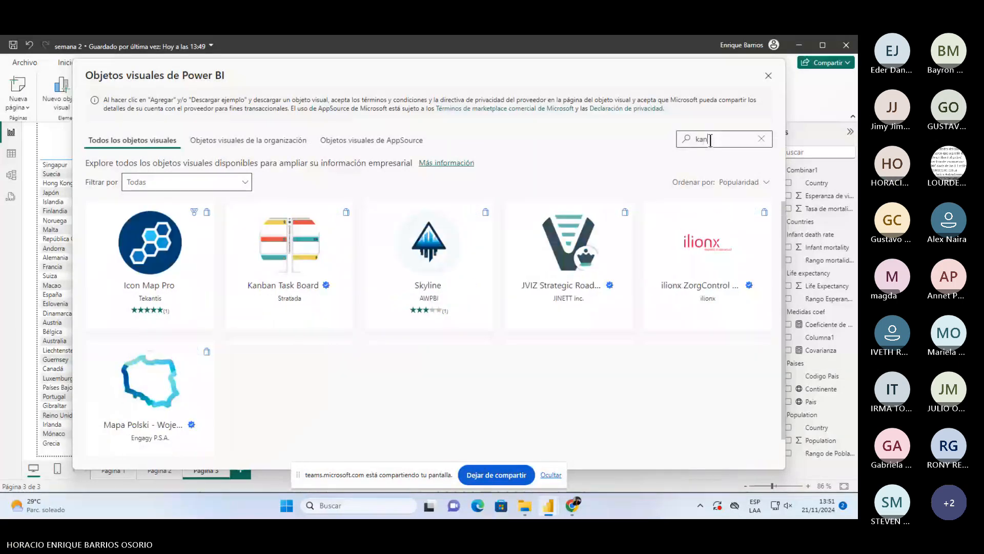
key(BackSpace)
key(BackSpace)
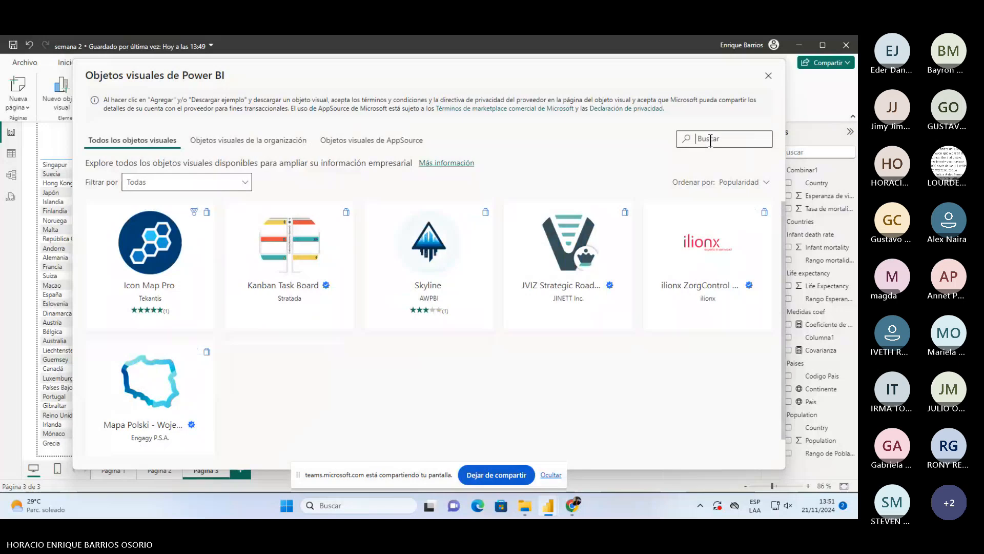
text(ka)
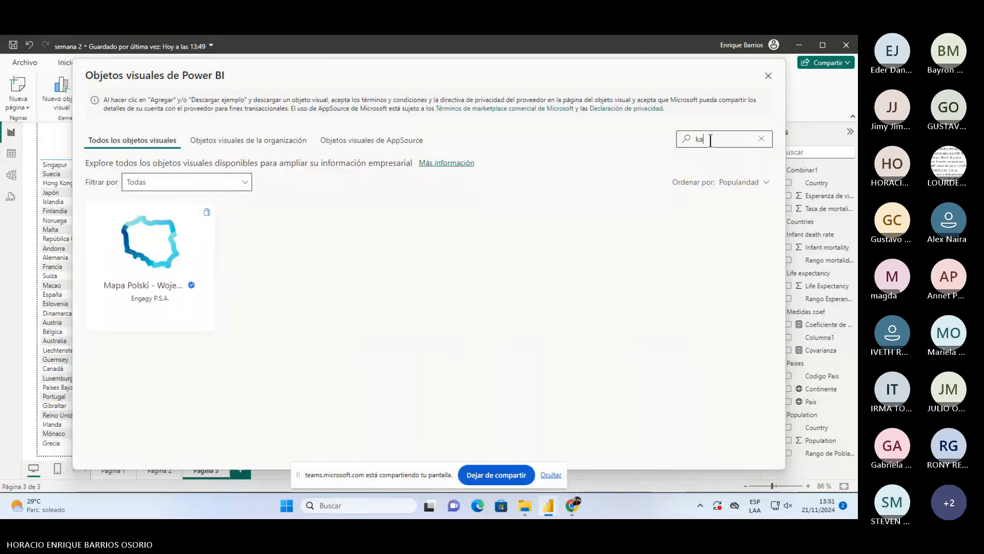
key(BackSpace)
key(BackSpace)
text(lina)
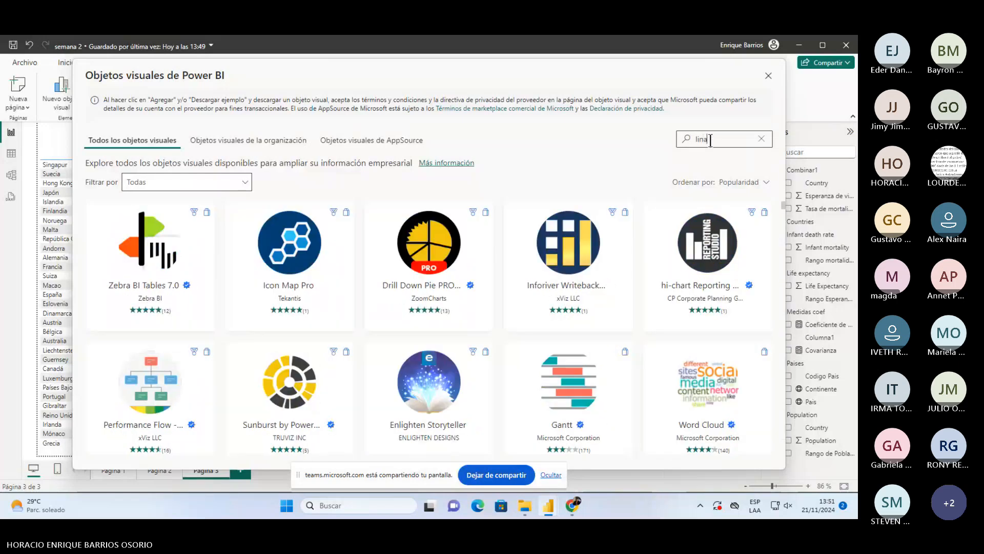
key(BackSpace)
text(ear)
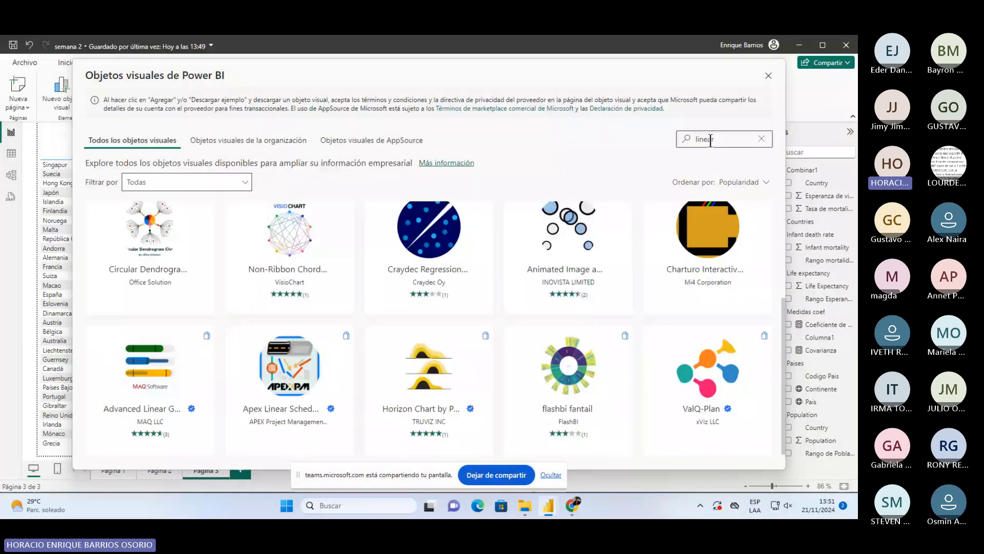
key(BackSpace)
key(BackSpace)
key(BackSpace)
key(BackSpace)
key(BackSpace)
key(BackSpace)
text(ma)
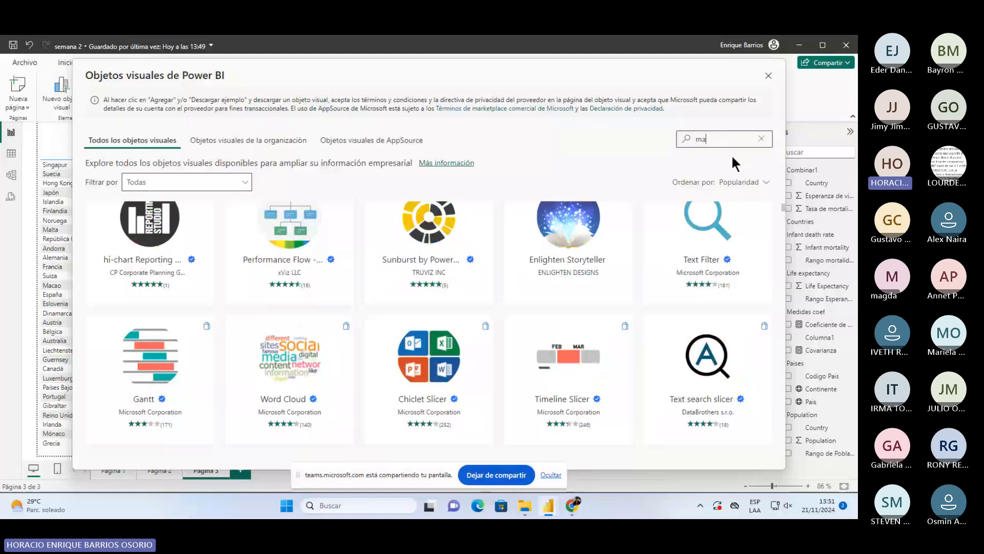
text(p)
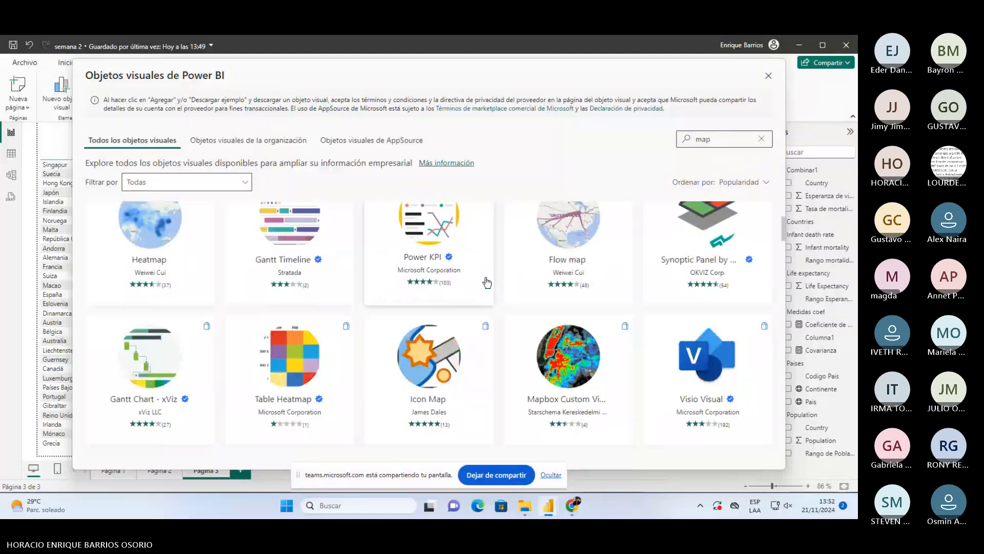
scroll(505, 314, up, 3)
scroll(508, 314, down, 5)
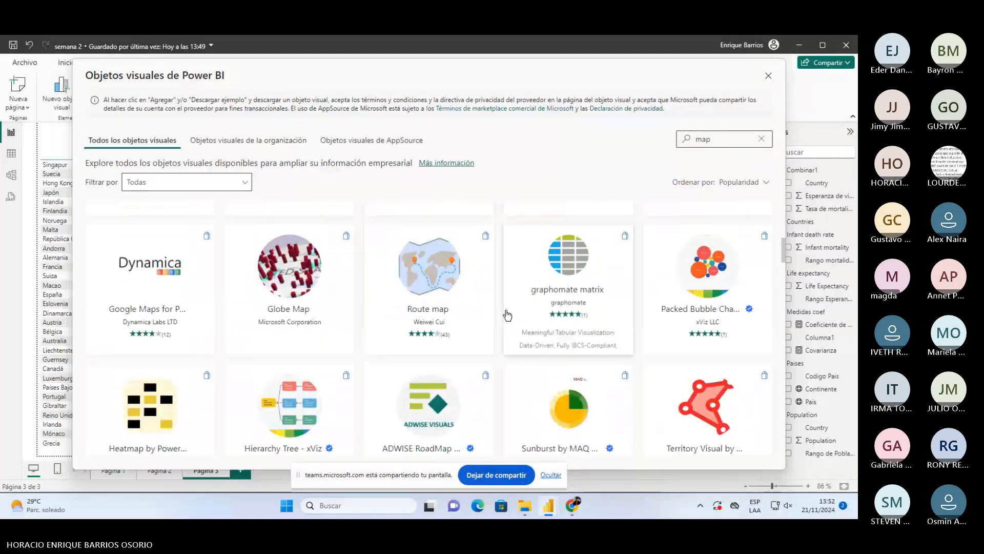
scroll(507, 315, up, 5)
scroll(508, 314, down, 3)
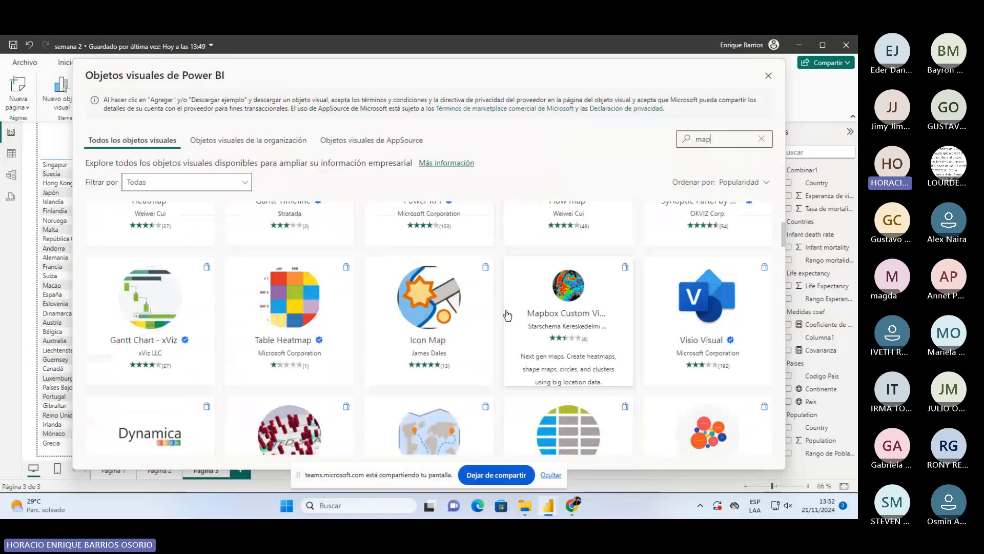
- Search for 'heatmap' and open the Heatmap visual's details page
key(BackSpace)
key(BackSpace)
key(BackSpace)
text(heatmap)
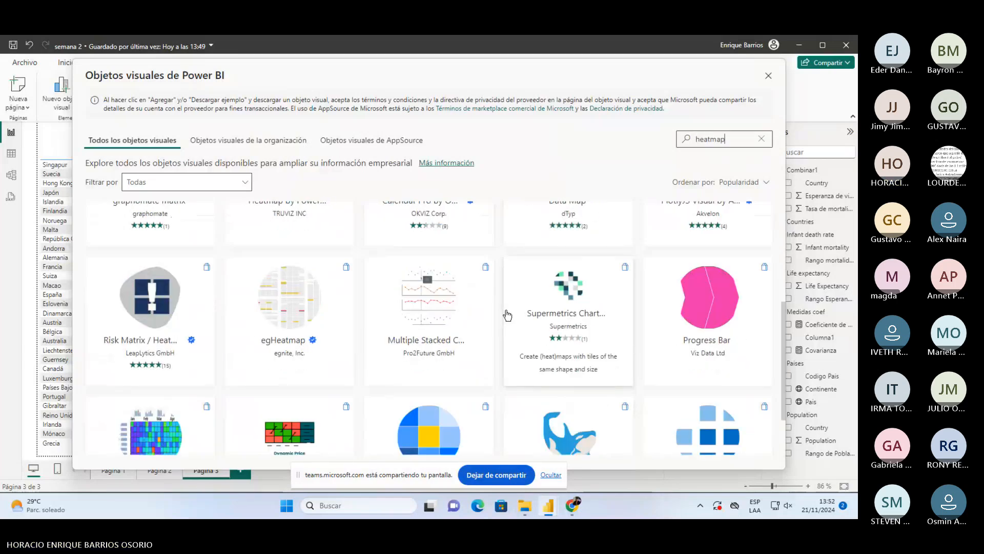
scroll(507, 314, down, 1)
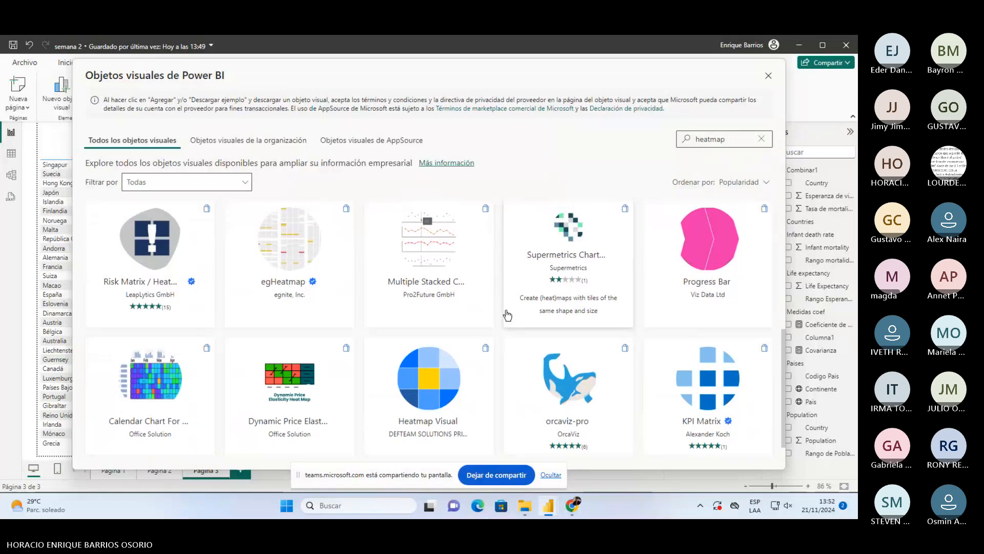
scroll(507, 314, up, 2)
scroll(506, 299, down, 2)
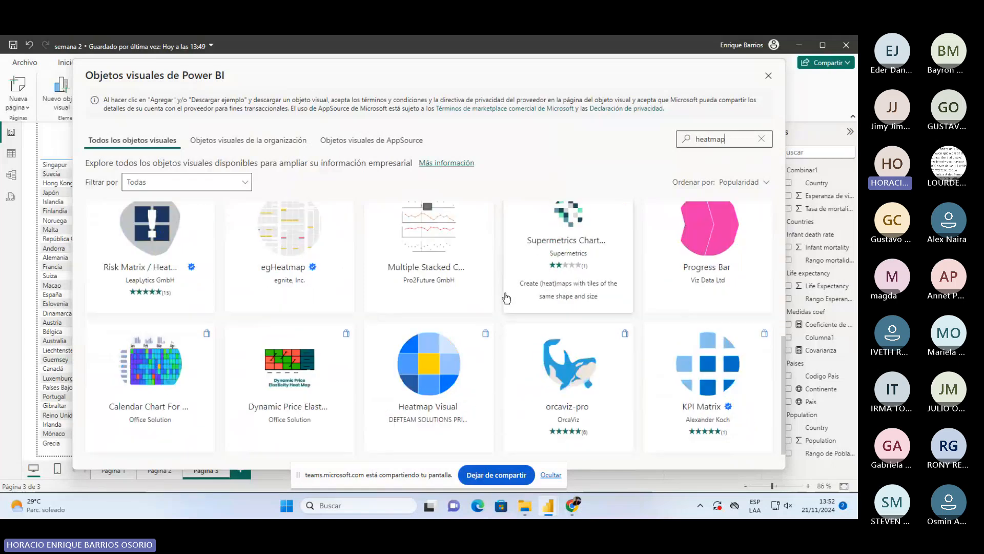
scroll(506, 298, up, 2)
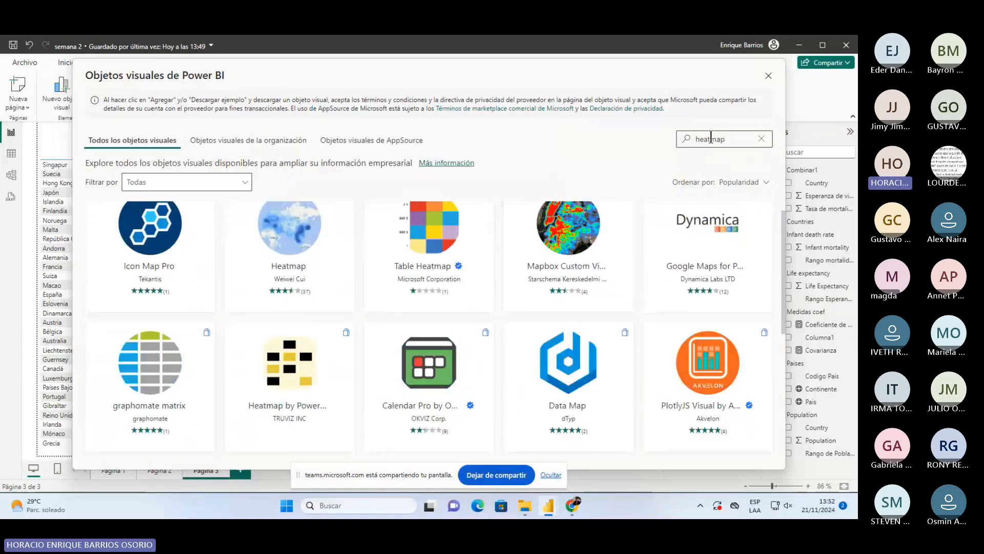
click(711, 137)
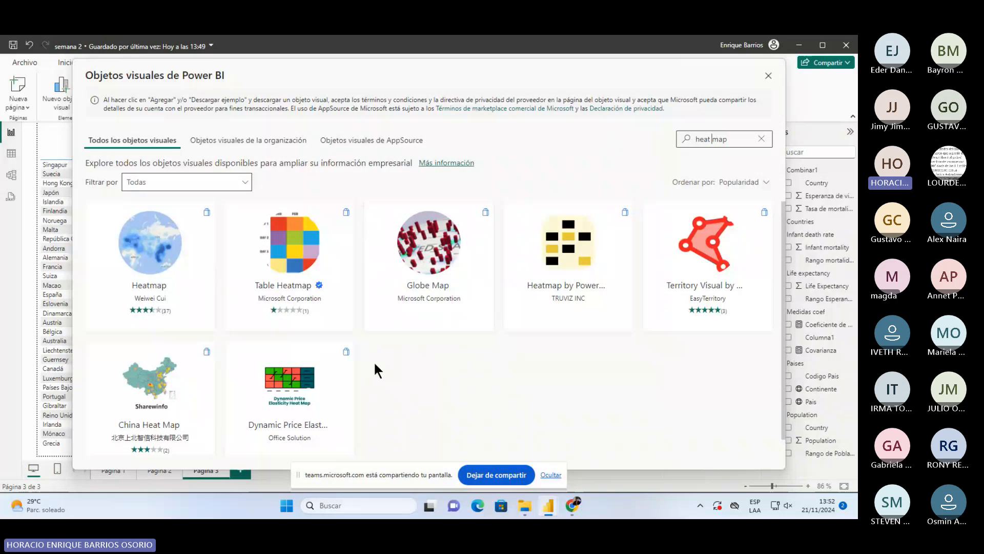
click(149, 250)
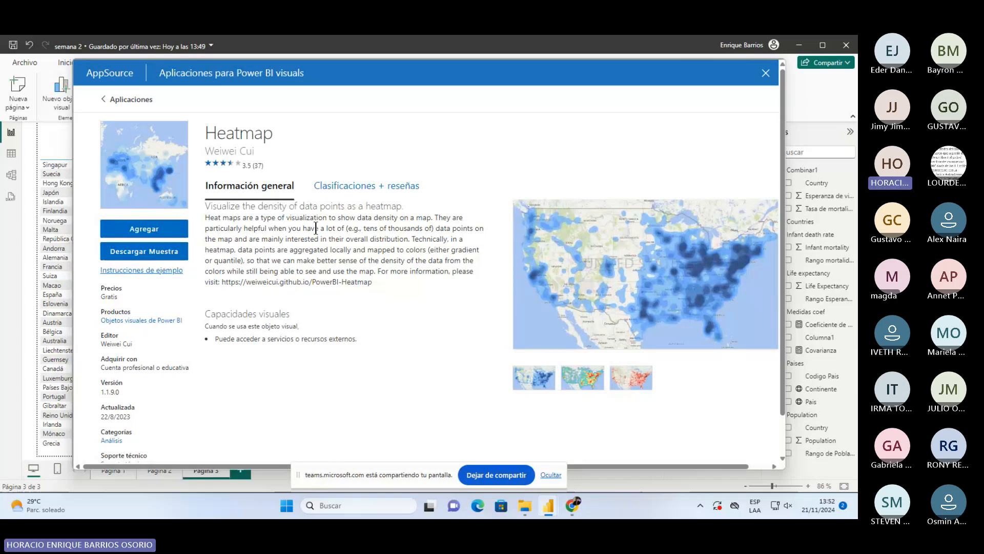
- Browse the Heatmap visual's screenshots, then add Heatmap to the report with Agregar
click(605, 383)
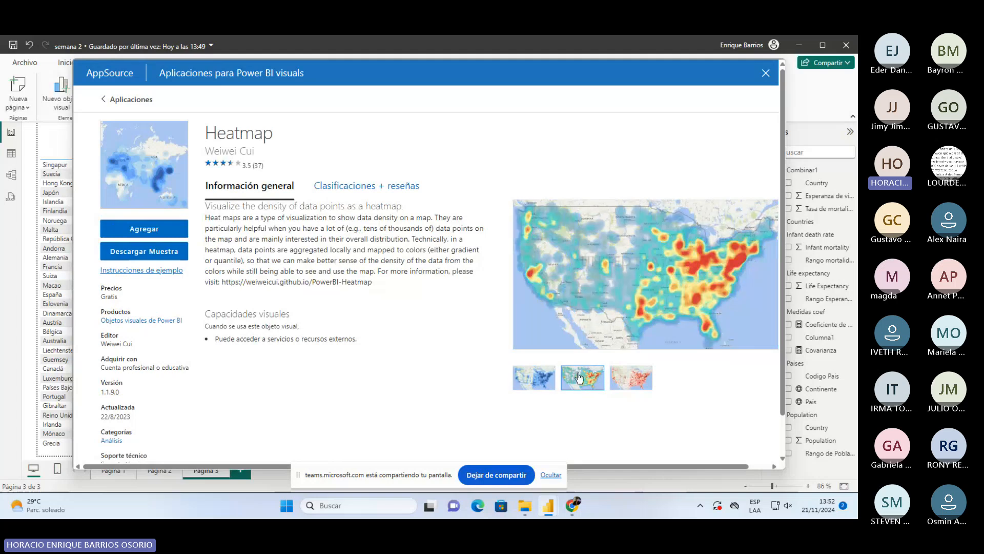
click(532, 384)
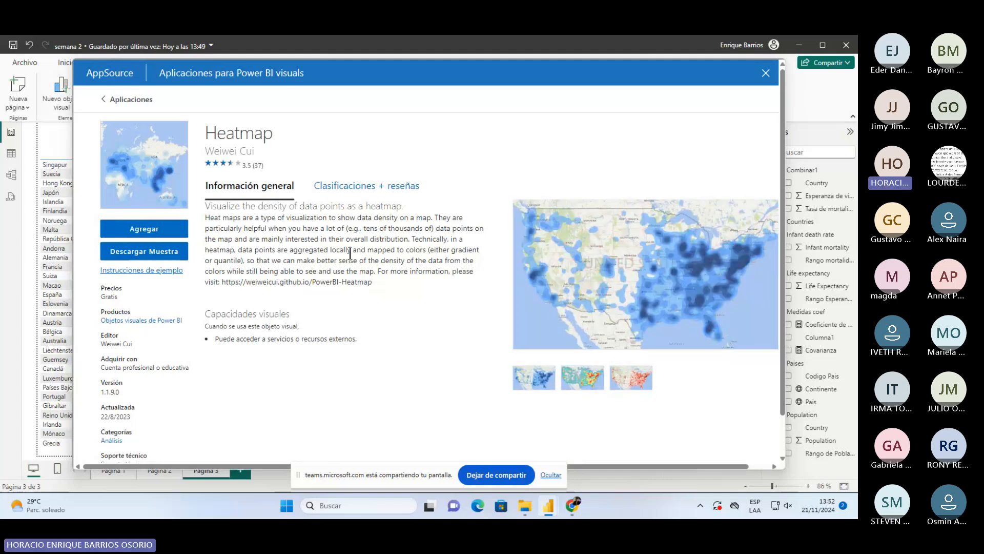
scroll(251, 263, down, 1)
scroll(251, 263, up, 1)
click(152, 232)
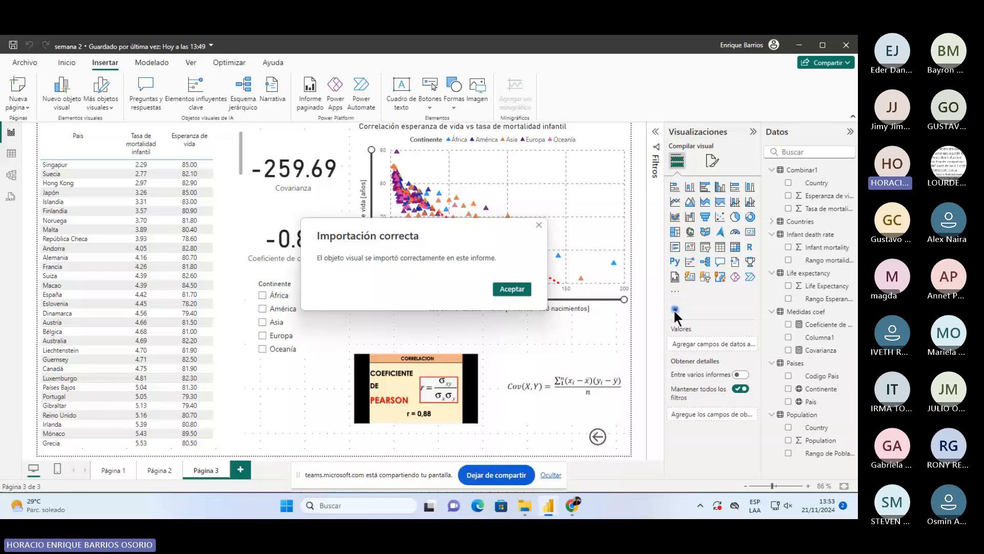
- Dismiss the Importación correcta message, then check Página 2 and the account details
key(Return)
click(675, 309)
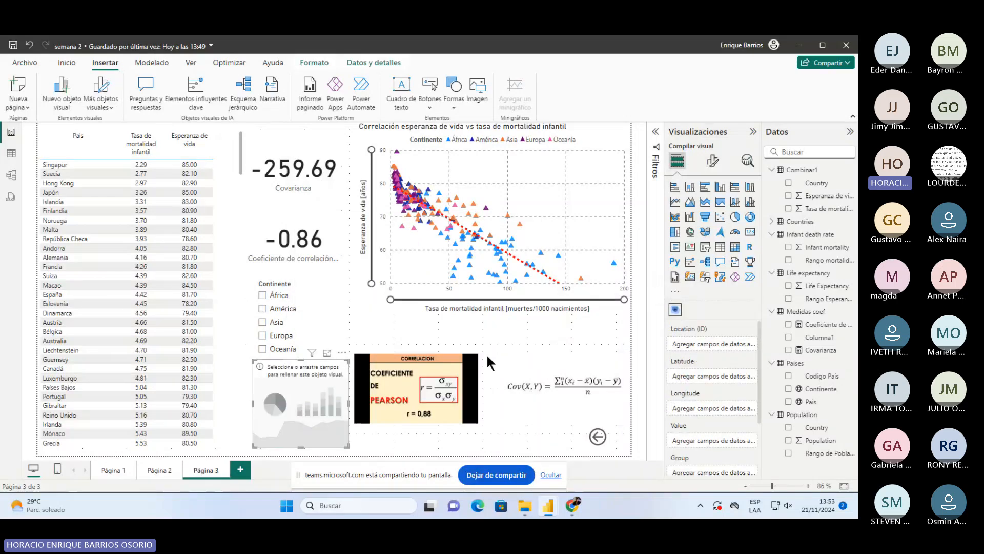
click(155, 469)
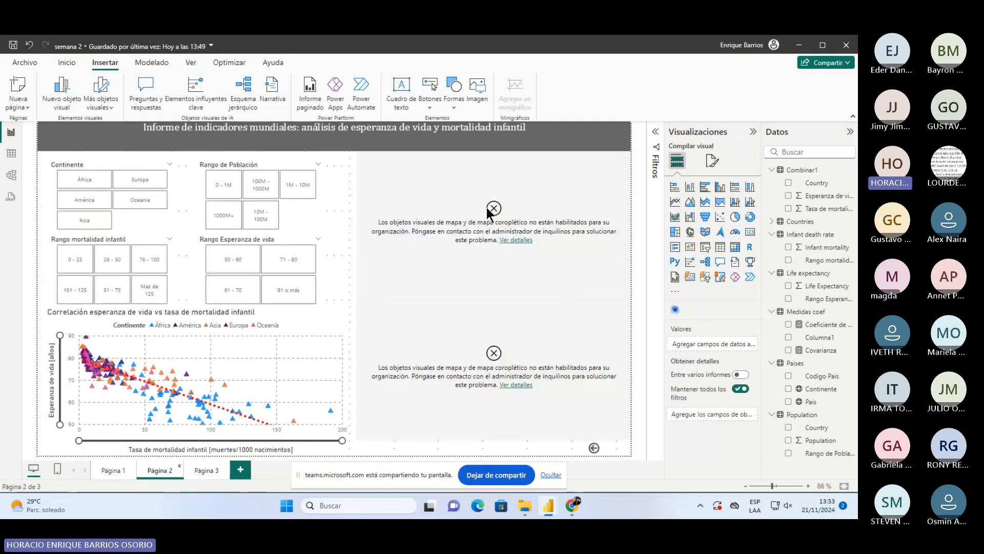
click(752, 46)
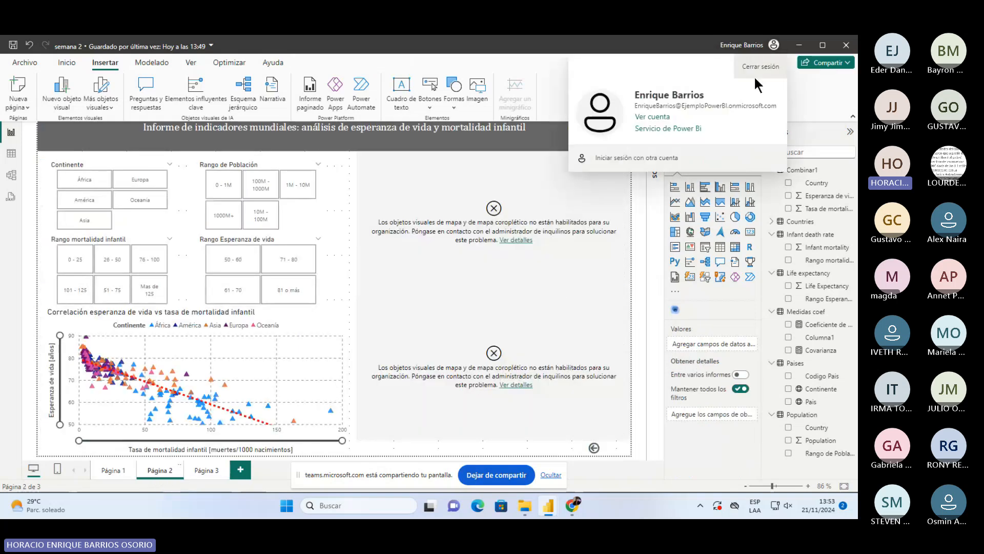
click(554, 88)
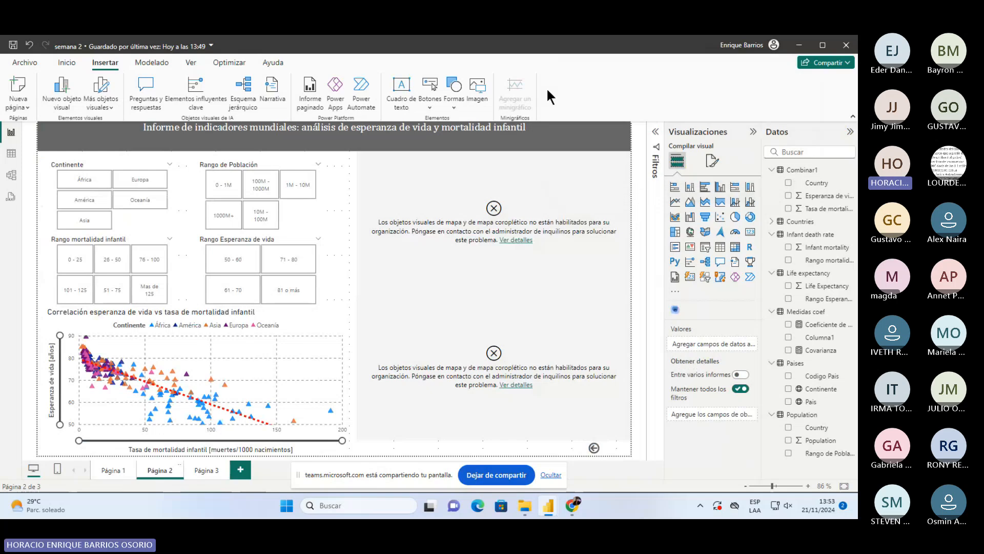
- Return to Página 3 and select the empty Heatmap visual below the slicer
click(204, 471)
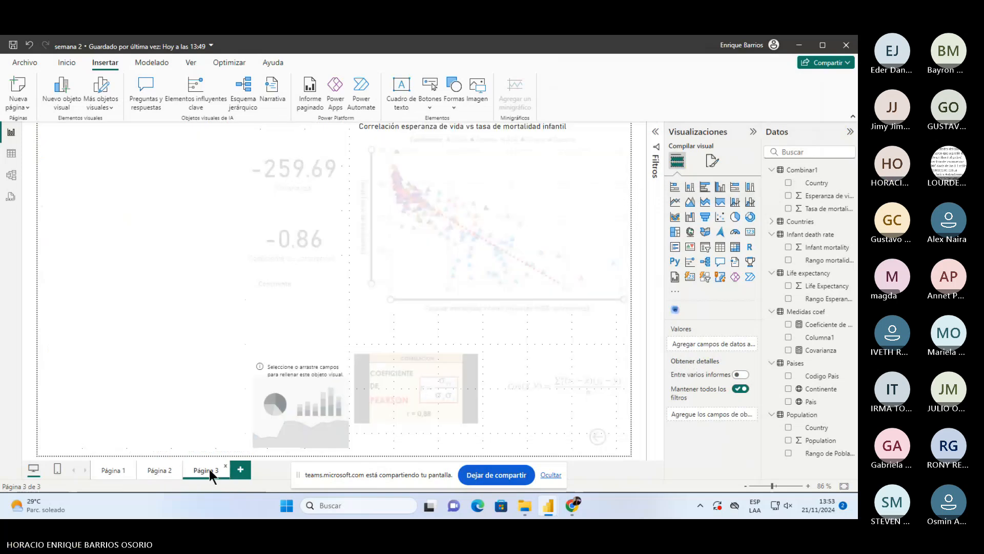
click(316, 414)
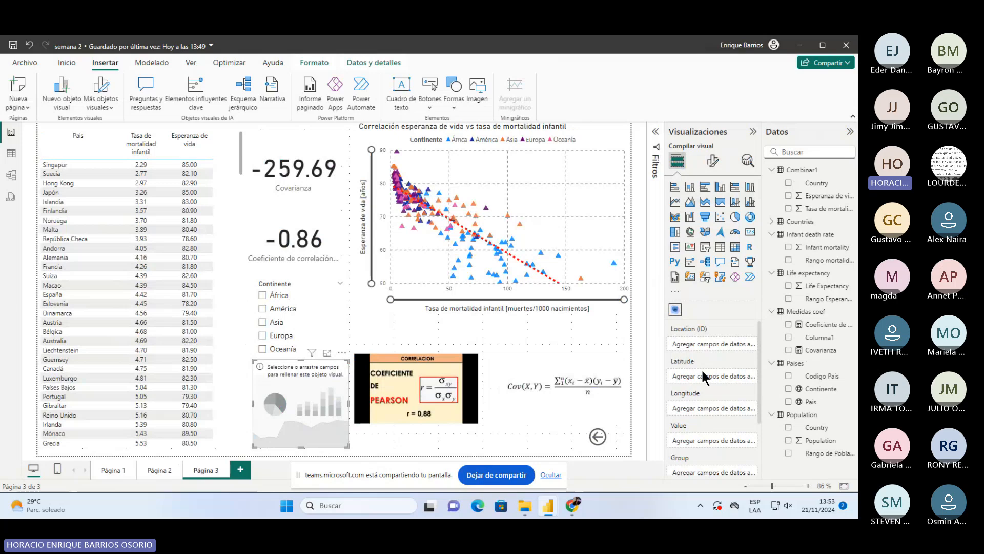
scroll(704, 377, down, 3)
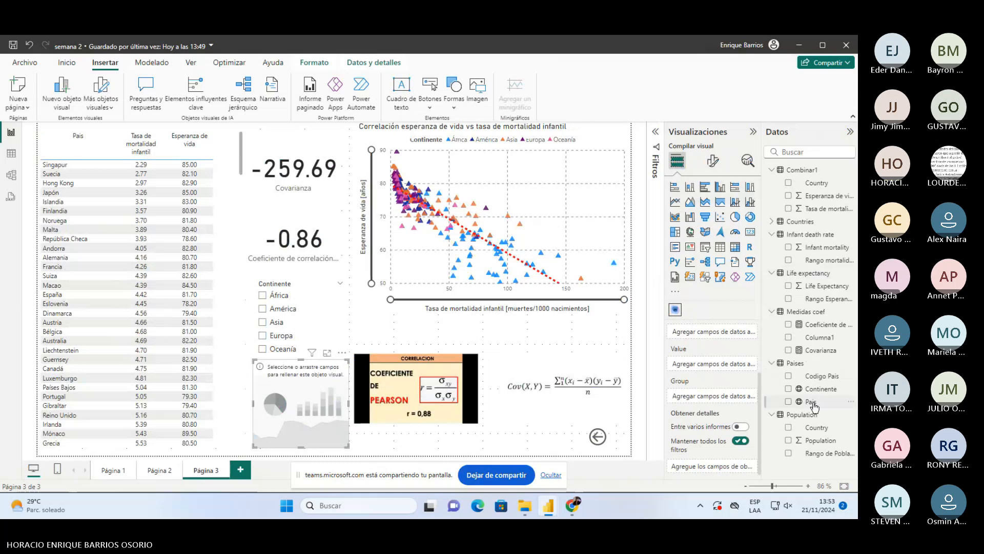
- Set País as the heatmap's Location field and enlarge the visual in focus mode
drag(812, 402, 721, 400)
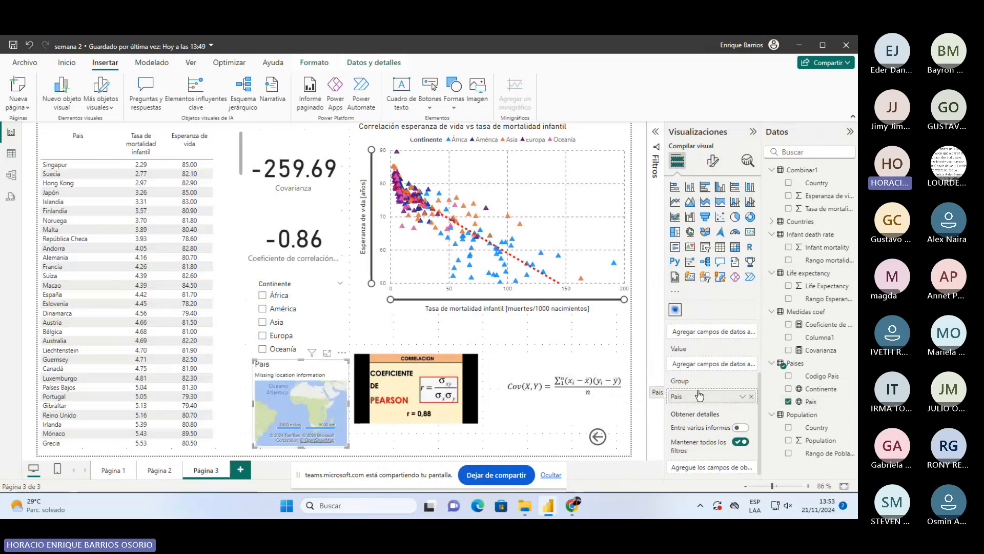
scroll(699, 395, up, 3)
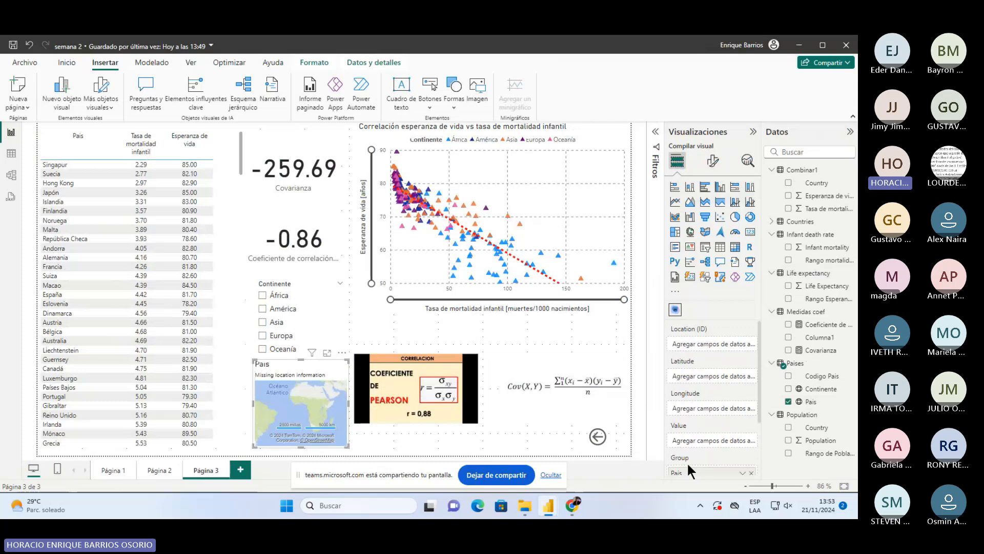
drag(687, 463, 711, 345)
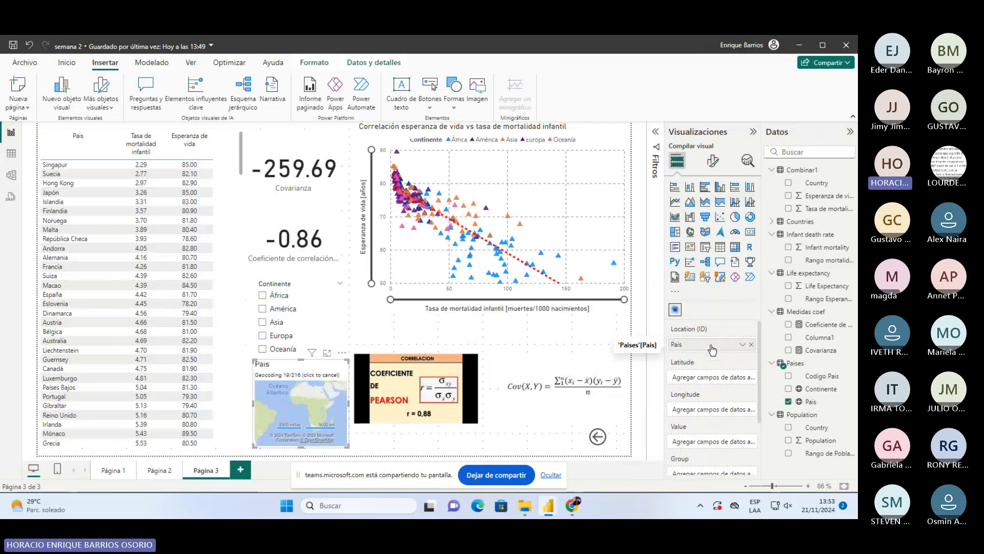
click(326, 354)
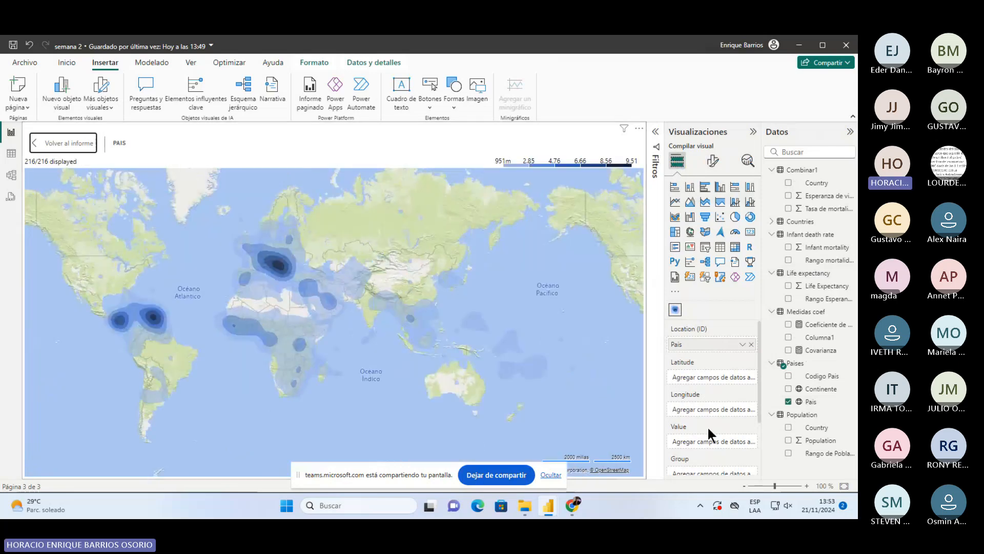
- Add Suma de Population as the heatmap's Value and show its Format visual options
scroll(706, 426, down, 2)
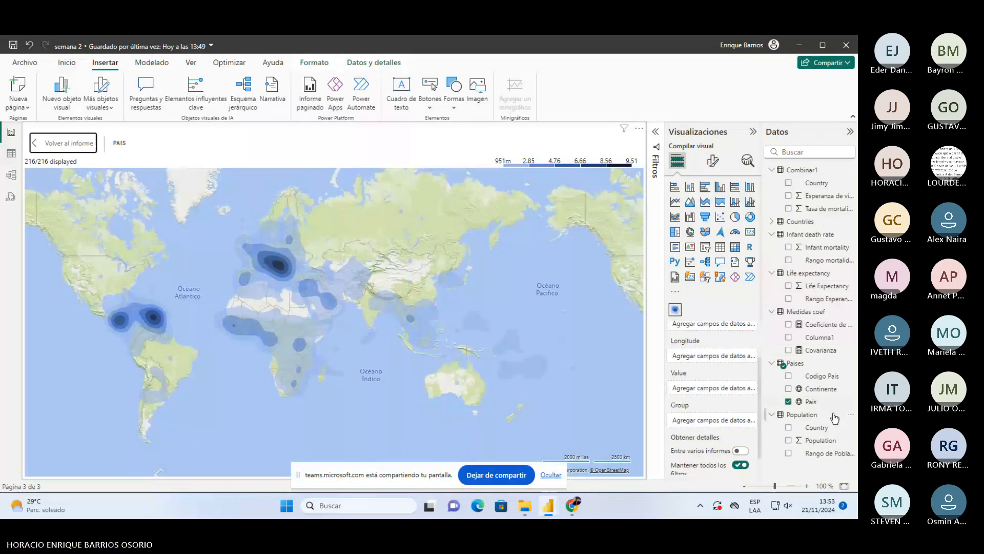
drag(820, 439, 715, 388)
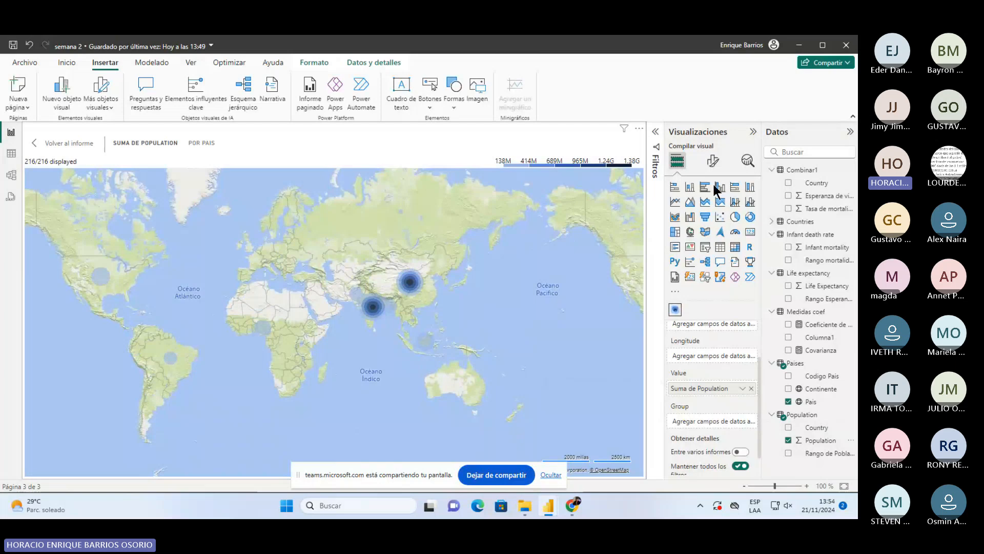
click(713, 162)
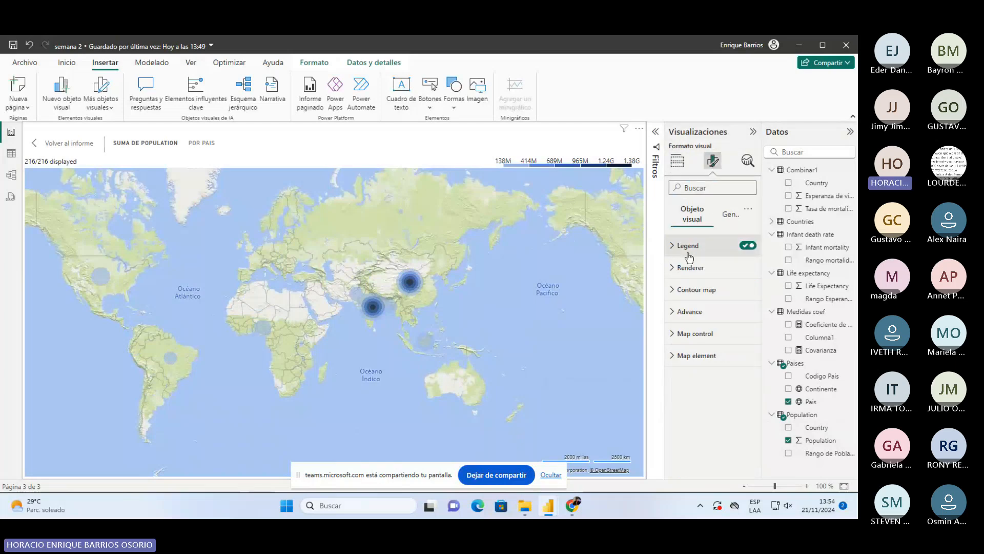
- Look through the Legend and Renderer settings, then expand Contour map
click(675, 246)
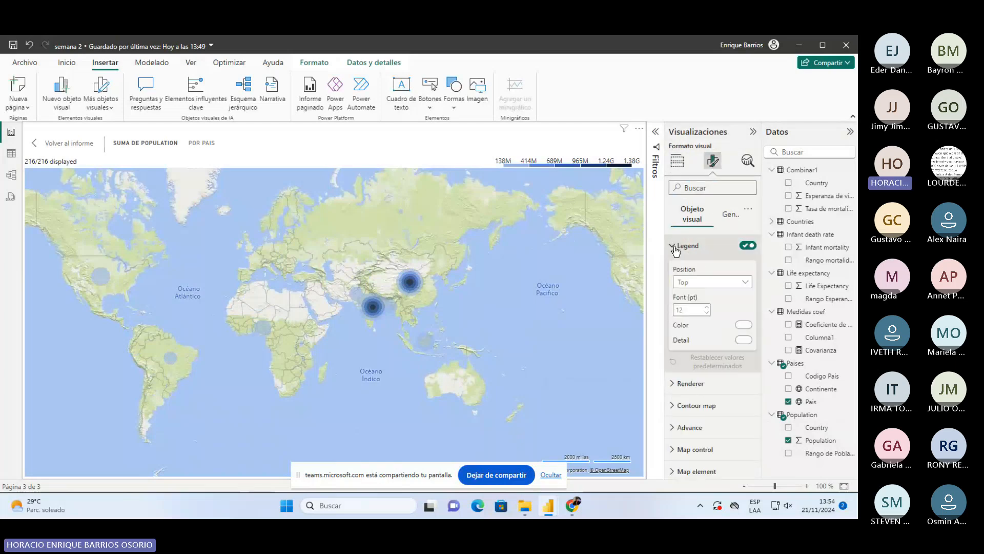
click(675, 247)
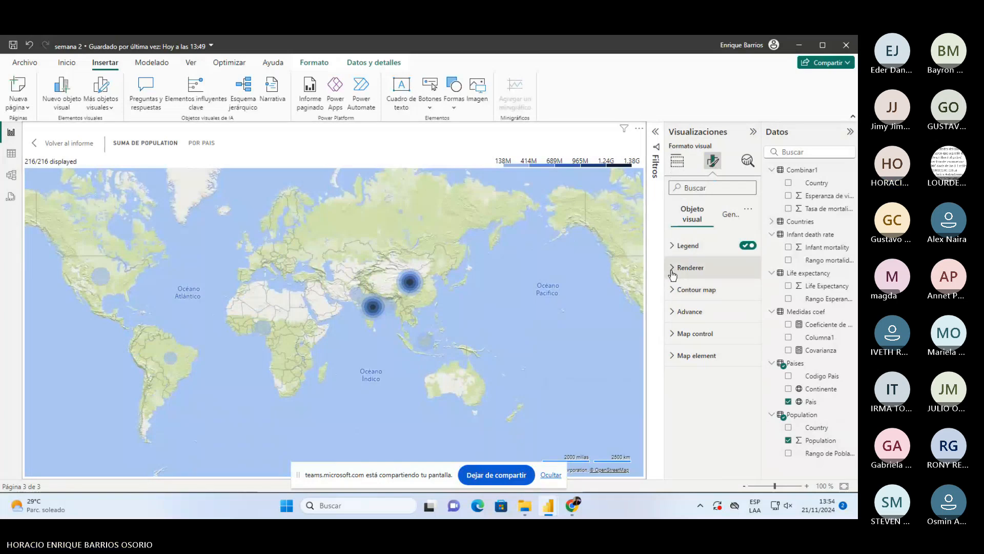
click(673, 271)
click(673, 271)
click(673, 289)
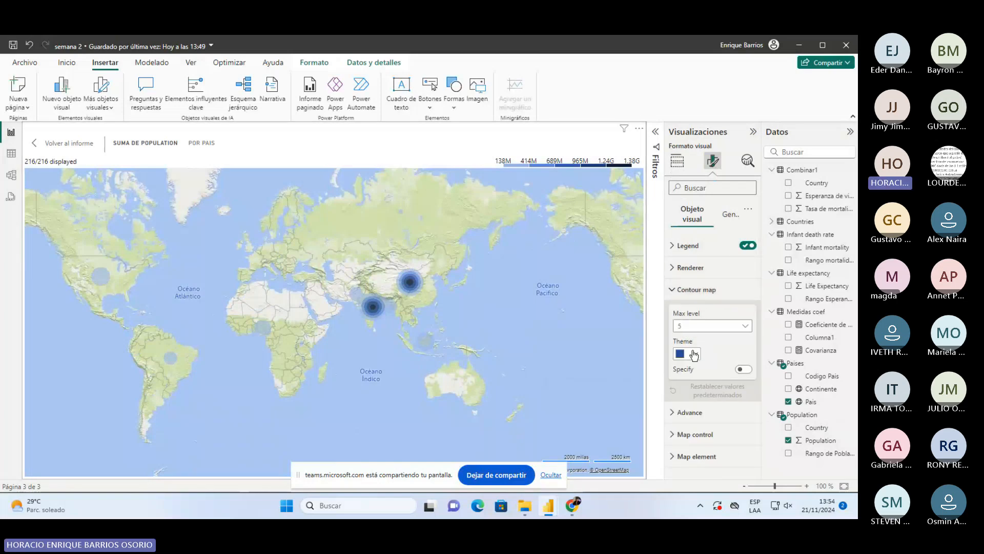
- Make the contour map theme red and expand the Advance section
click(694, 354)
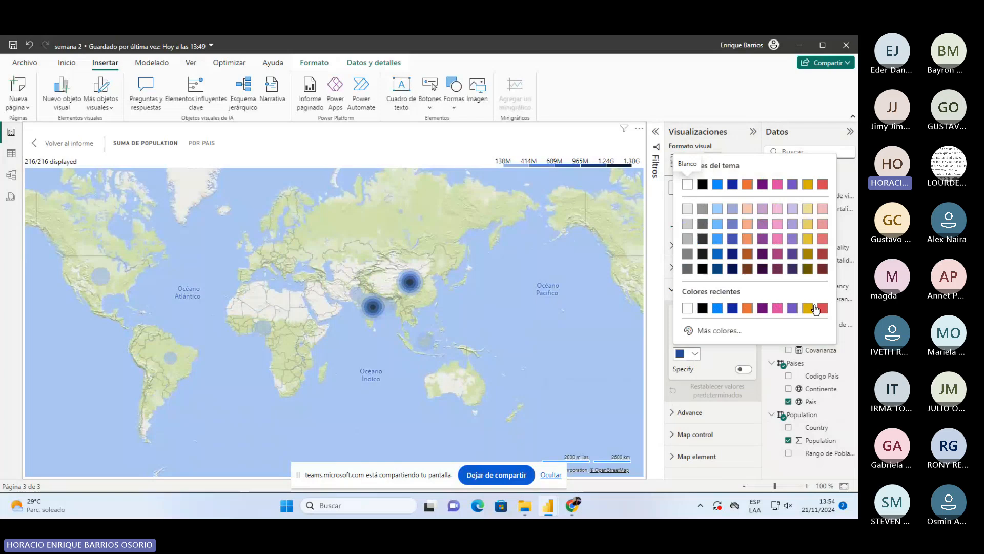
click(820, 308)
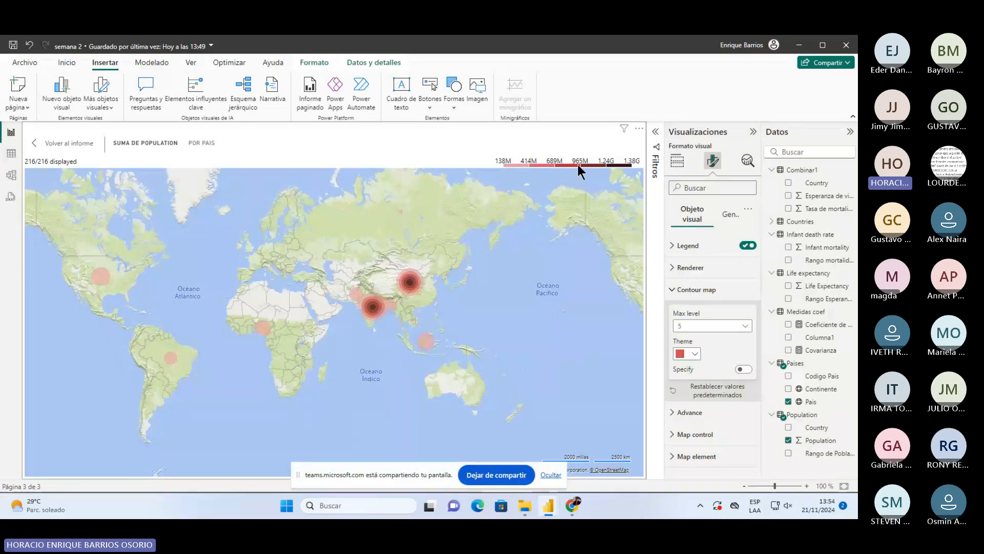
scroll(361, 291, up, 3)
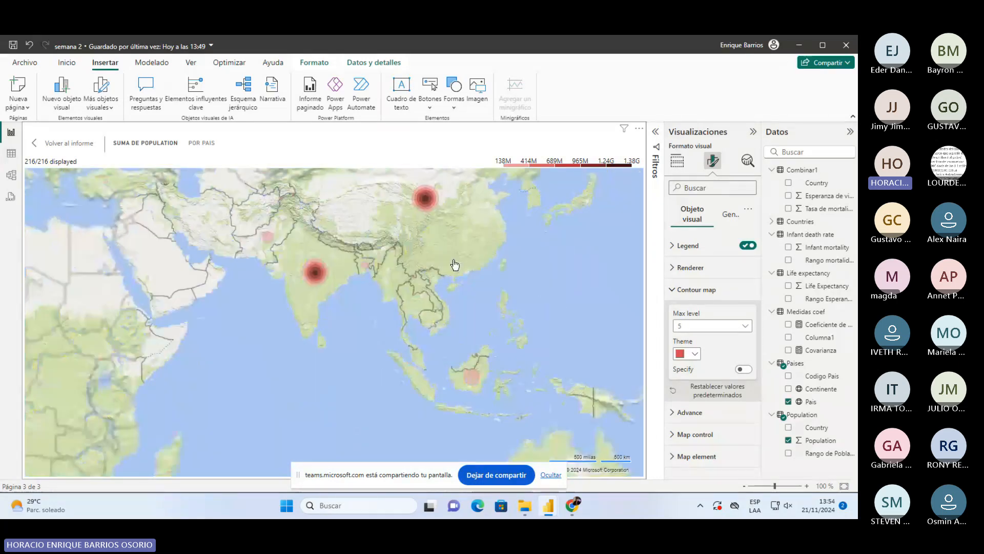
scroll(454, 265, down, 3)
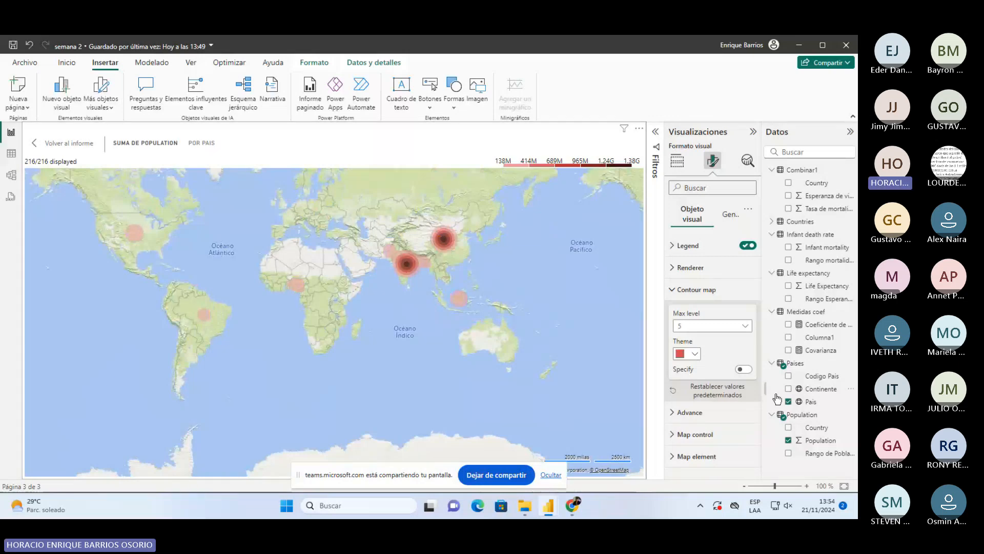
click(714, 413)
- Under Map control, try the Dark, Aerial and Color base map types
scroll(710, 411, down, 1)
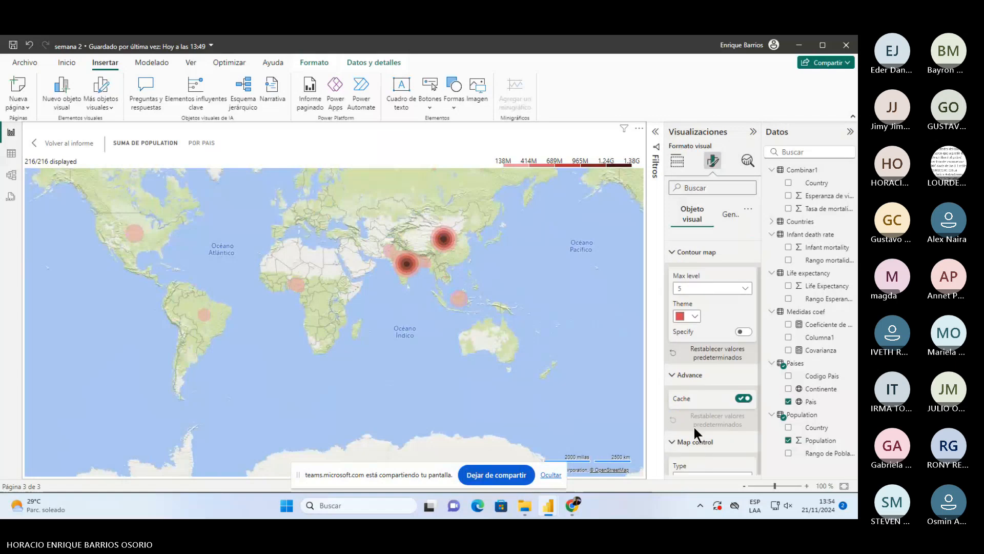
click(693, 425)
click(717, 348)
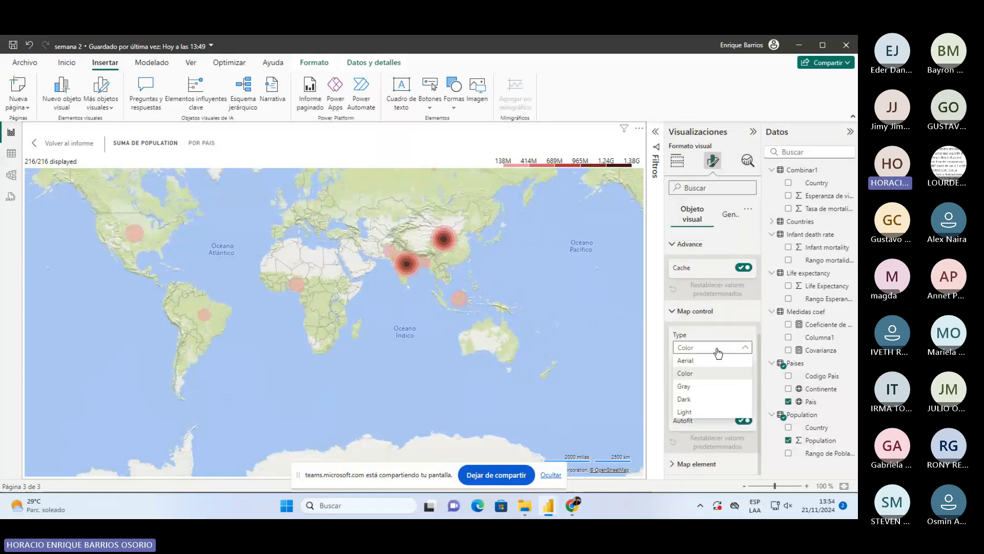
click(697, 399)
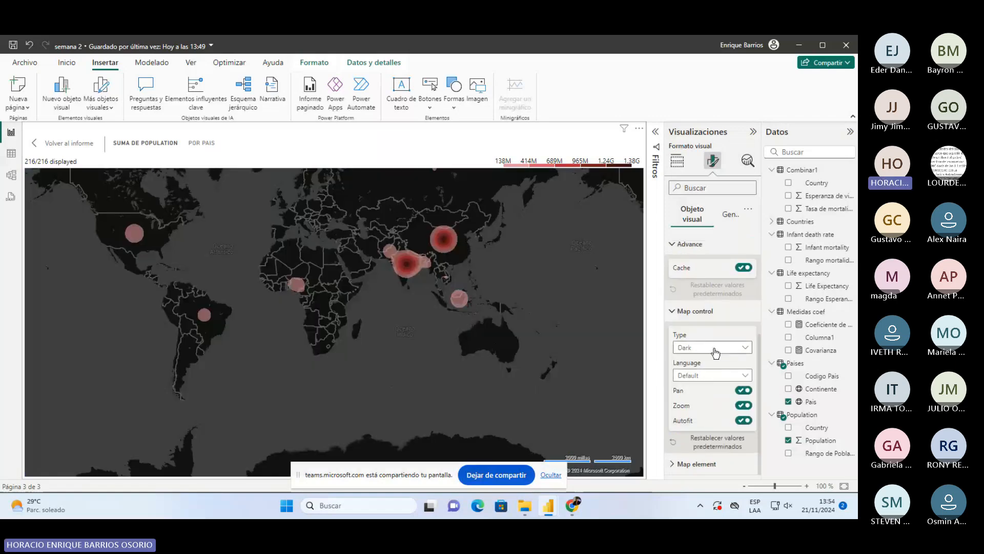
click(716, 348)
click(695, 358)
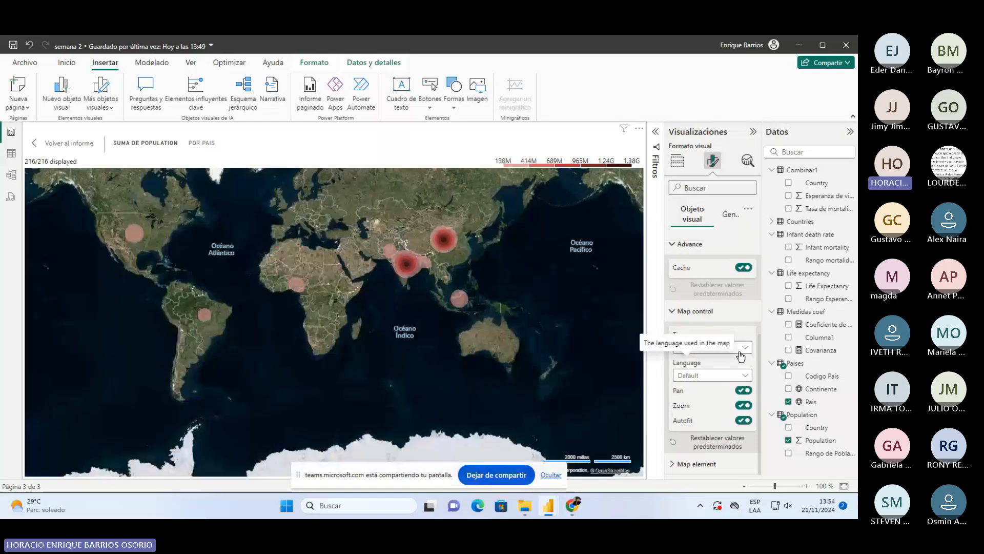
click(745, 349)
click(685, 374)
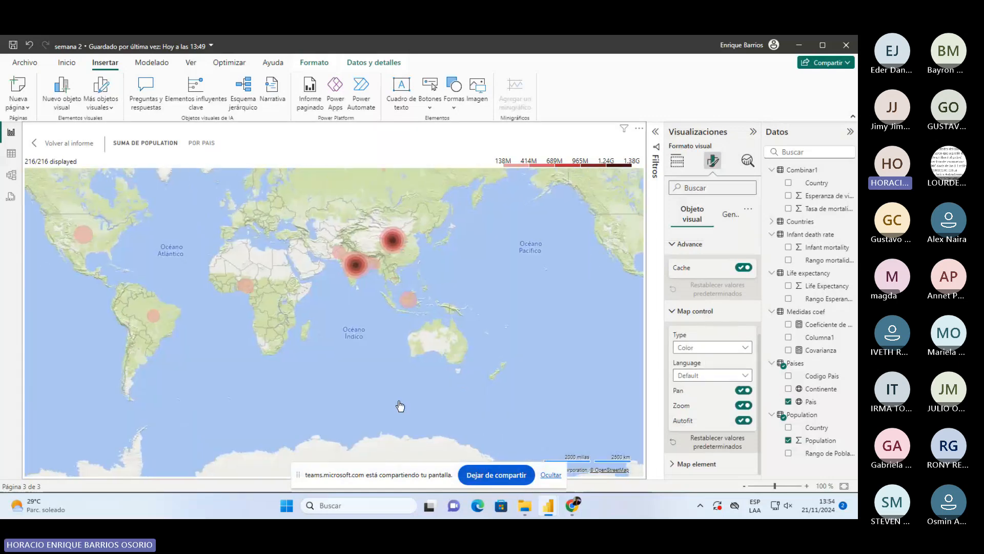
- Cycle the base map type through Color, Gray, Light and Aerial
click(709, 348)
click(700, 376)
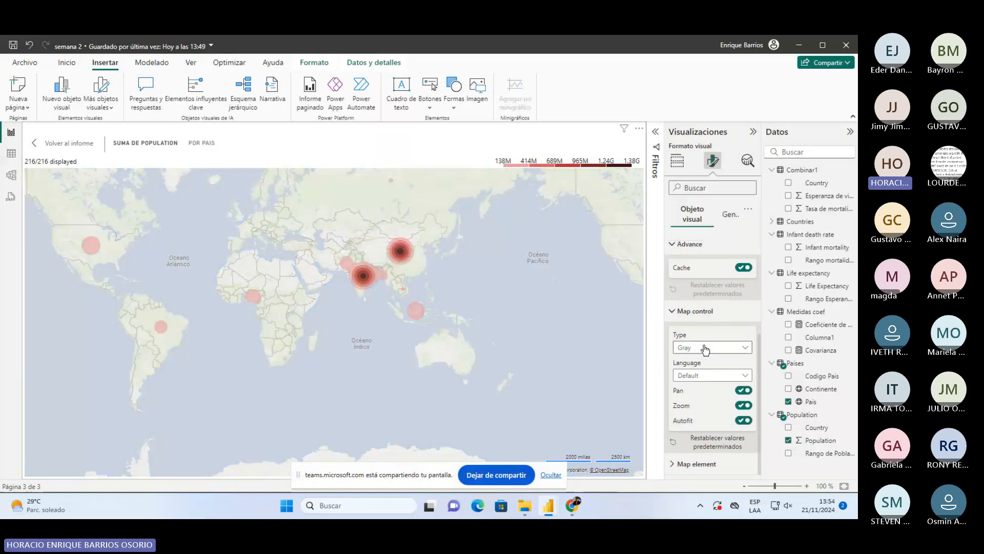
click(708, 347)
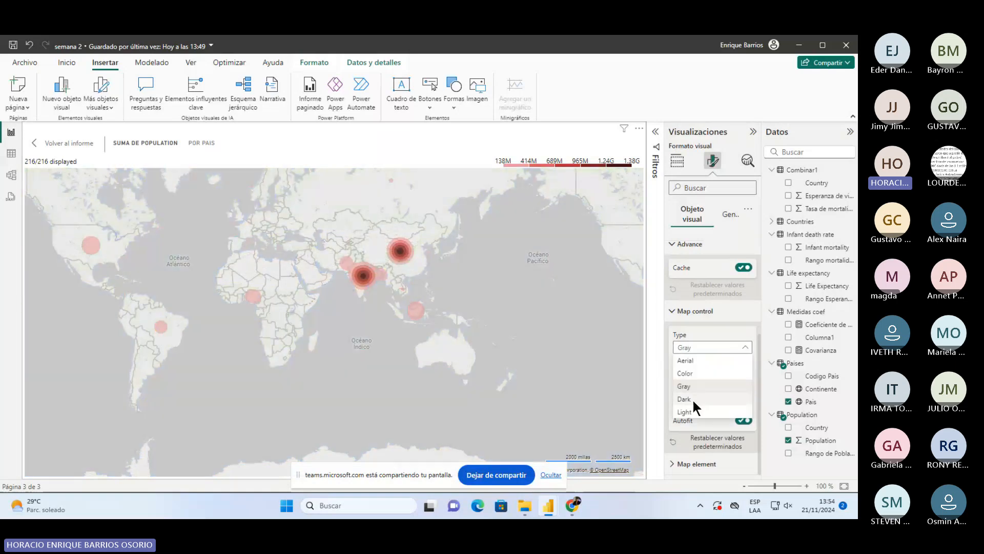
click(692, 398)
click(710, 348)
click(690, 412)
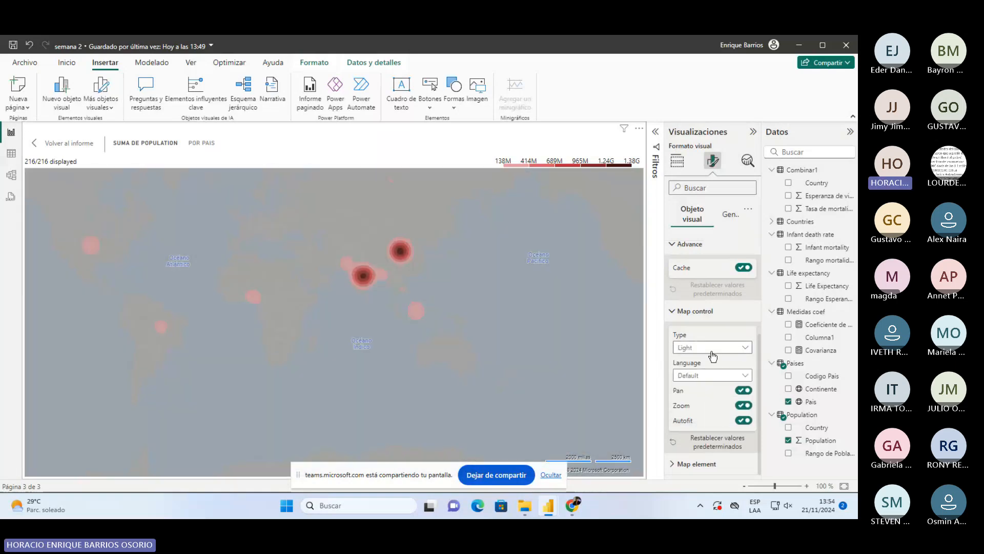
click(702, 349)
click(701, 361)
- Set the map label language to Spanish and expand Map element
click(705, 375)
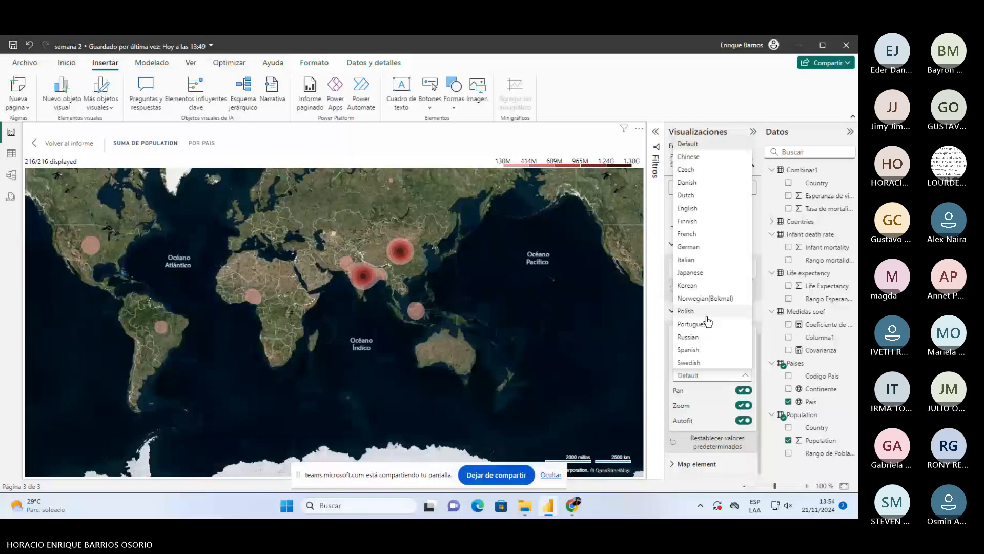
click(709, 349)
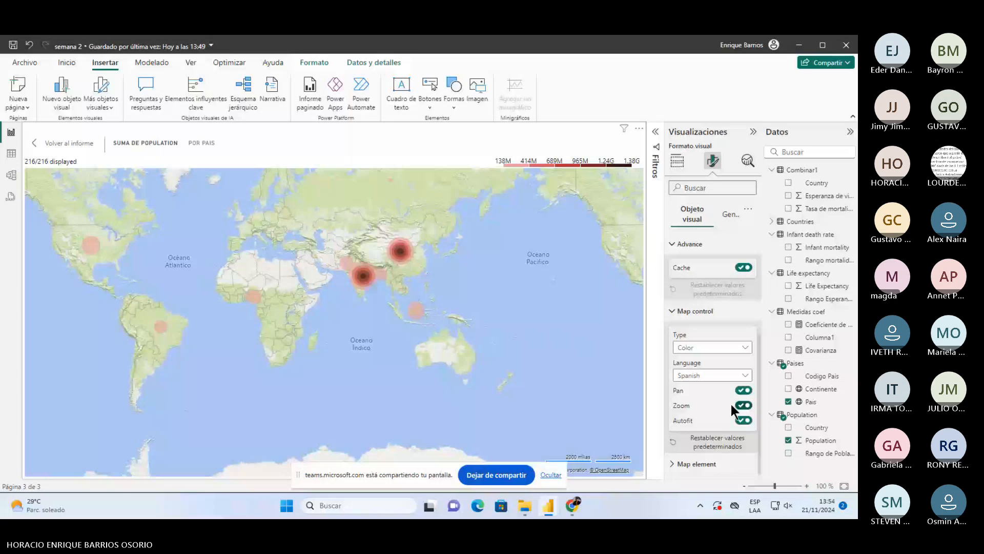
click(696, 464)
scroll(713, 415, down, 3)
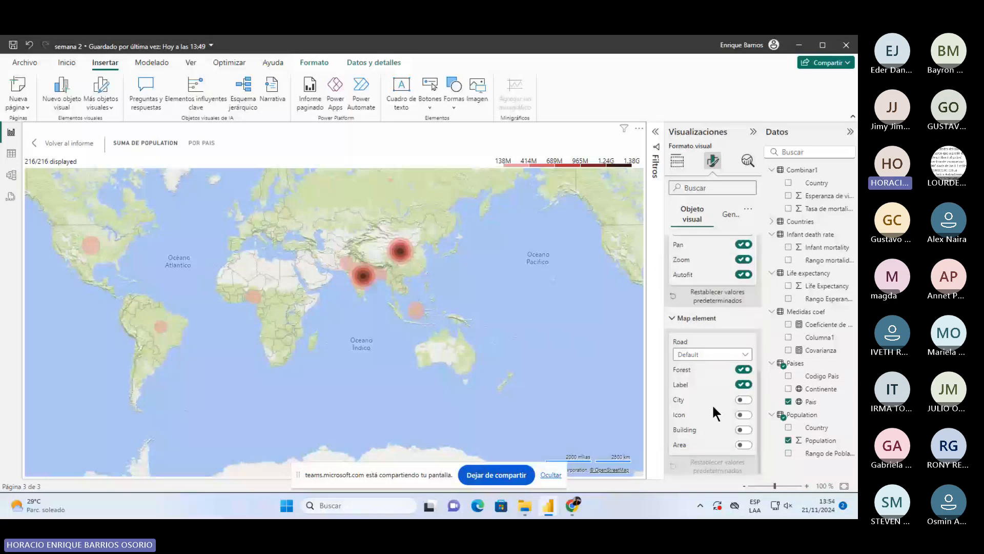
scroll(712, 403, down, 5)
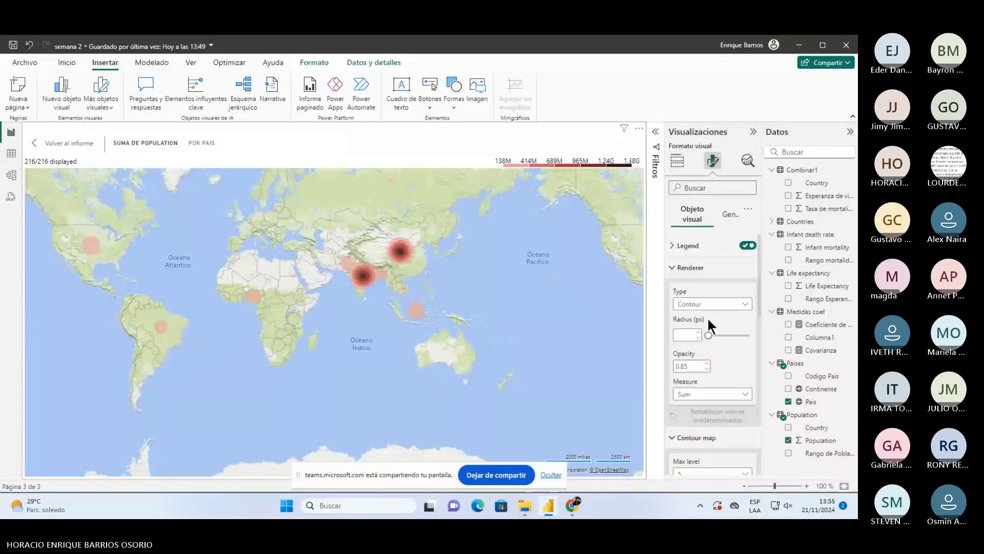
- Set the heat radius to 11, exit focus mode, and delete the heatmap from Página 3
mouse_move(708, 335)
mouse_down()
mouse_move(723, 336)
mouse_move(700, 345)
mouse_up()
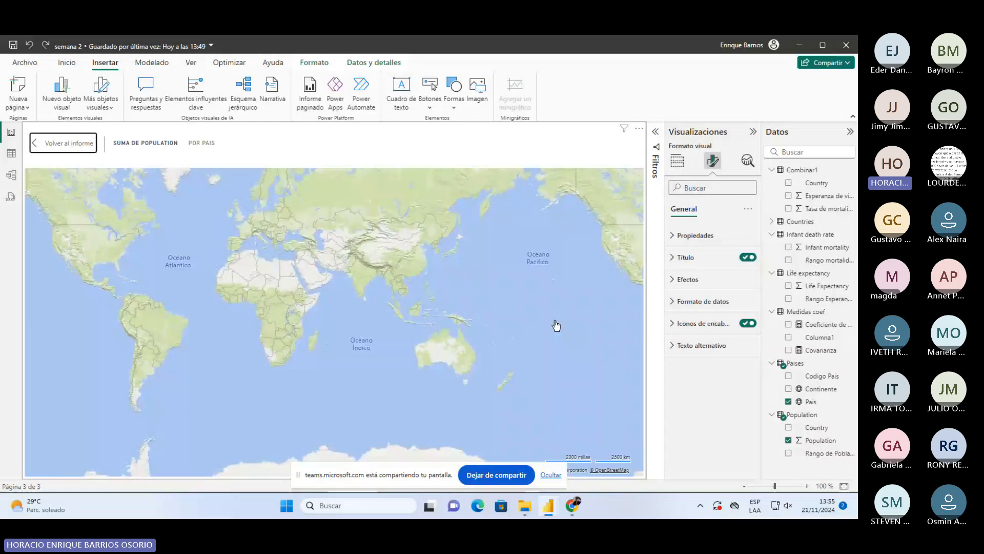
click(63, 143)
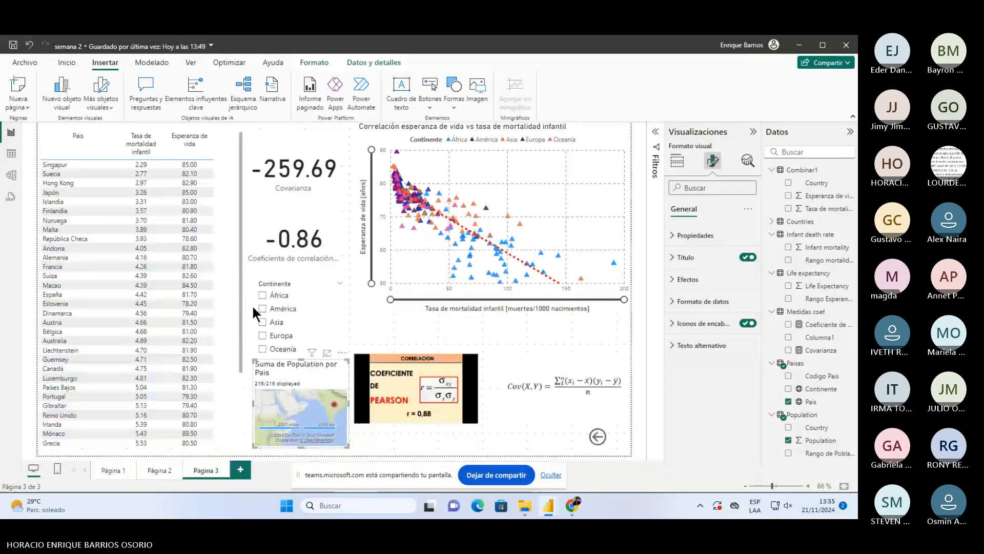
key(Delete)
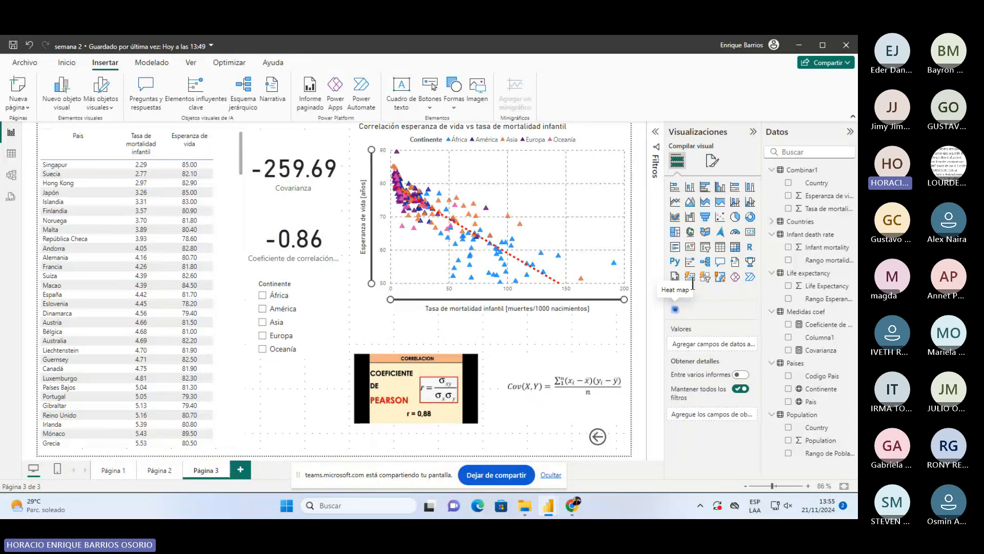
click(673, 293)
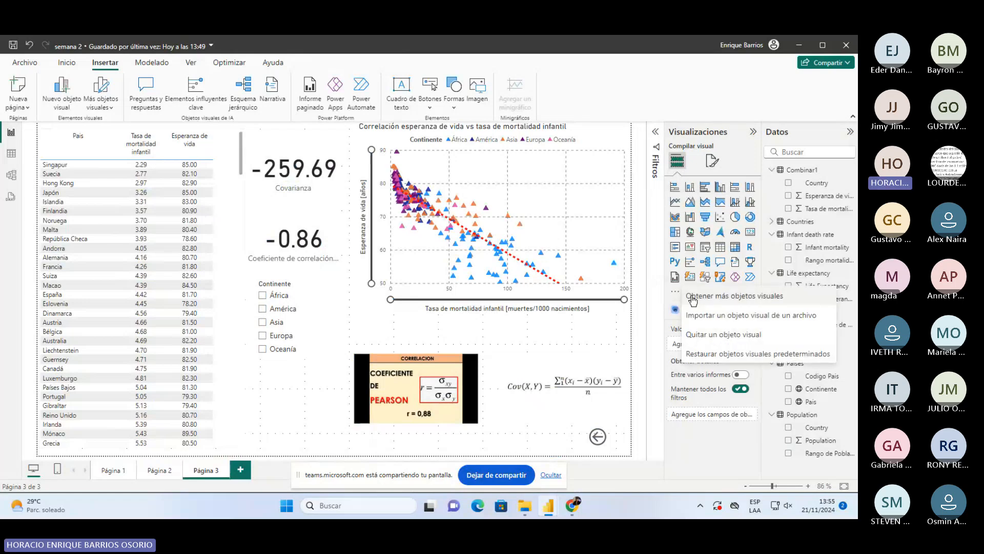
click(693, 297)
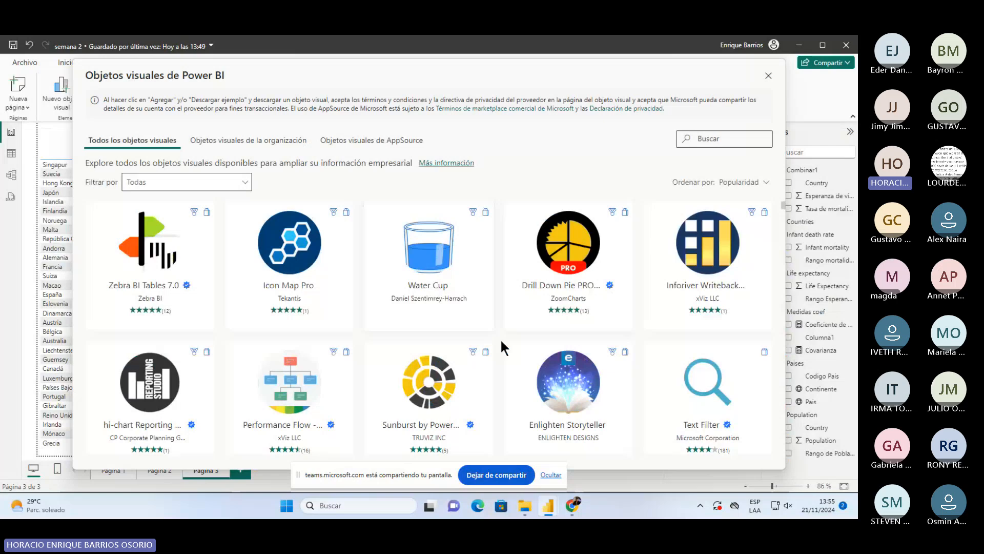
scroll(499, 341, down, 1)
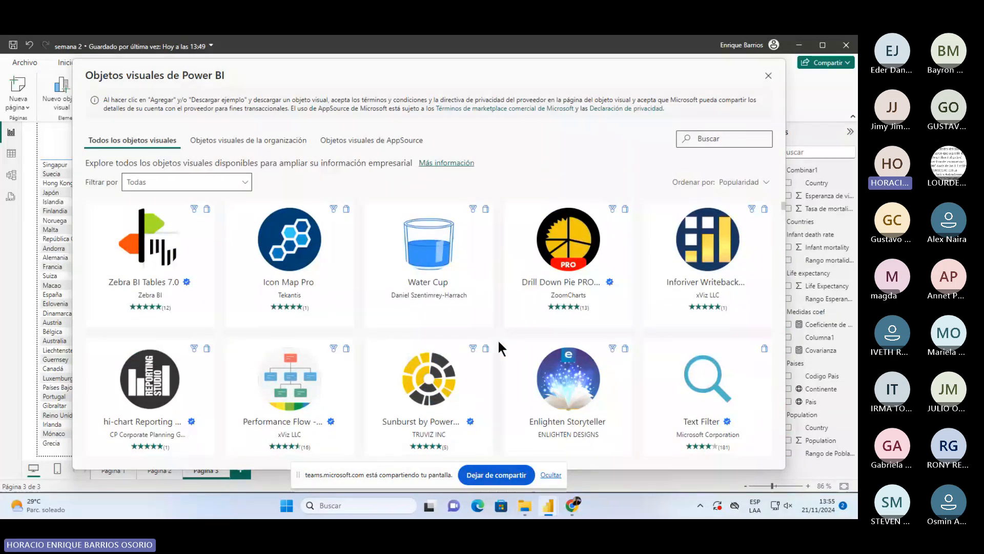
scroll(499, 342, down, 5)
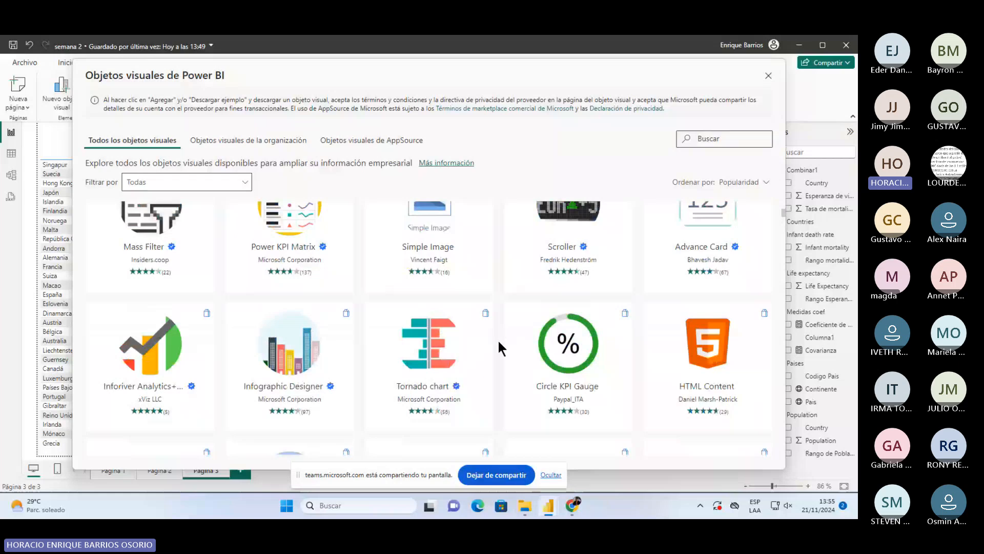
scroll(499, 341, down, 5)
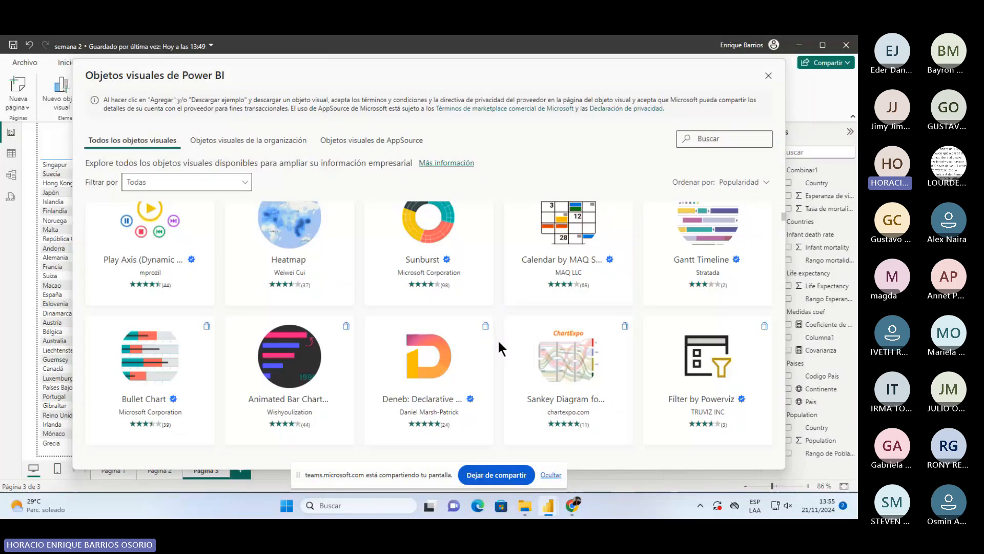
scroll(499, 341, down, 4)
drag(638, 73, 608, 79)
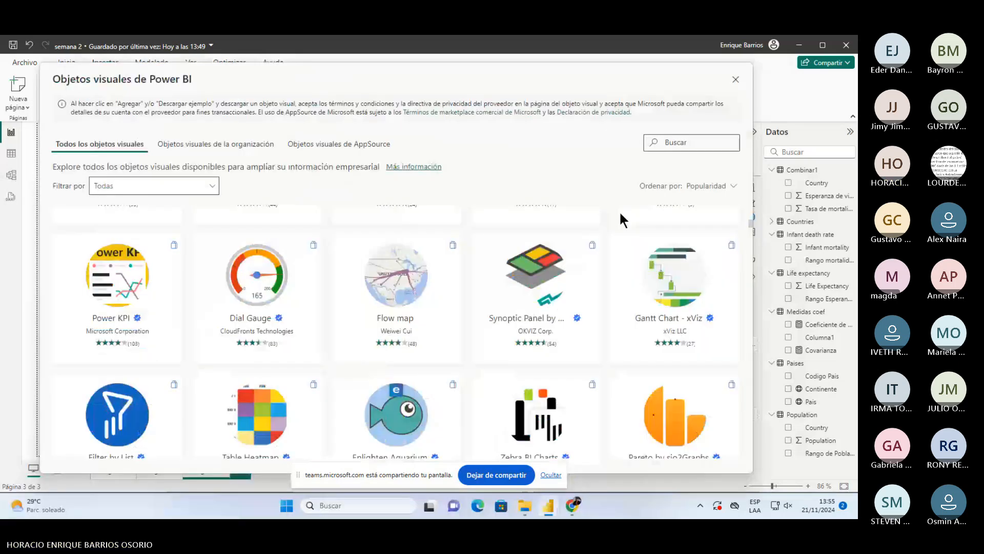
click(736, 80)
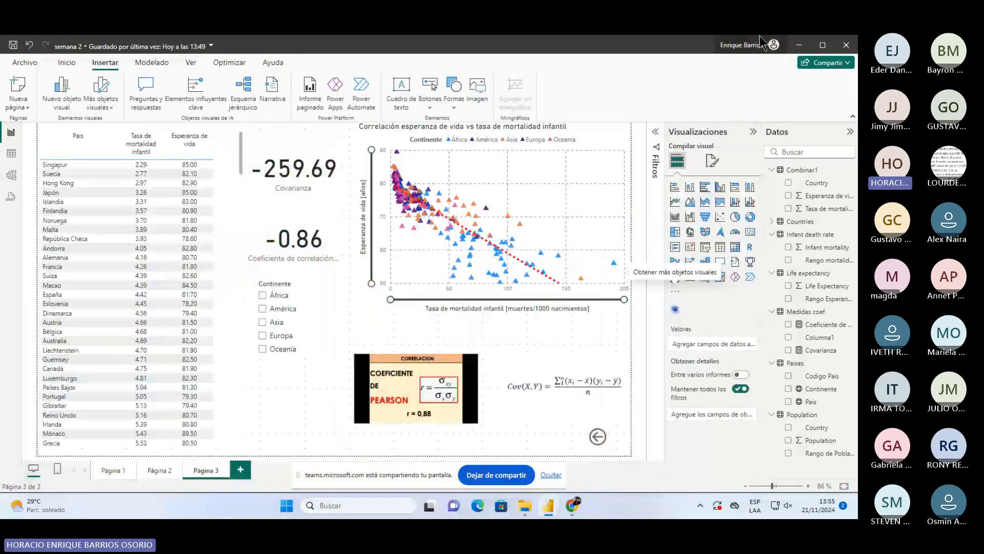
- Save the report, review Páginas 2, 1, 2 and 3, and finish on Página 1
click(13, 46)
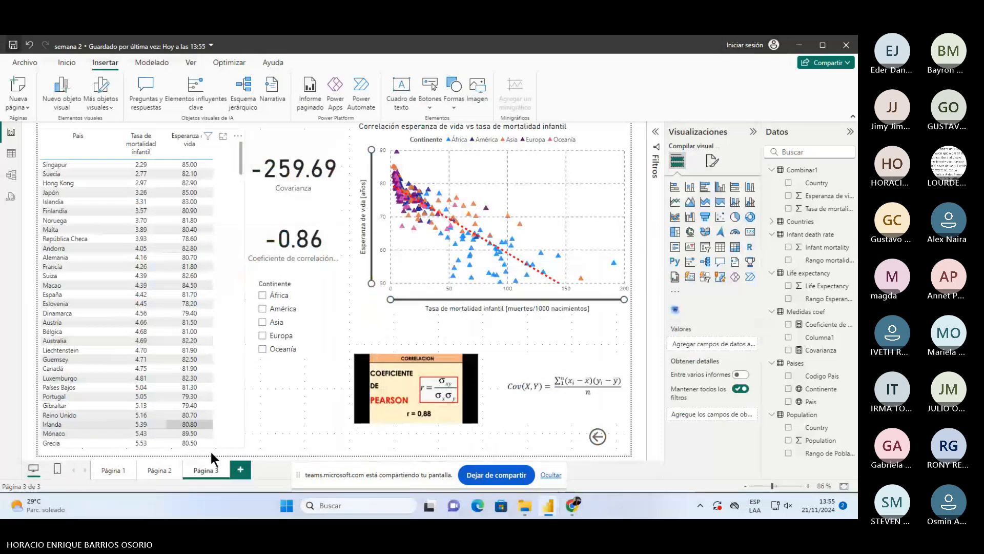
click(160, 471)
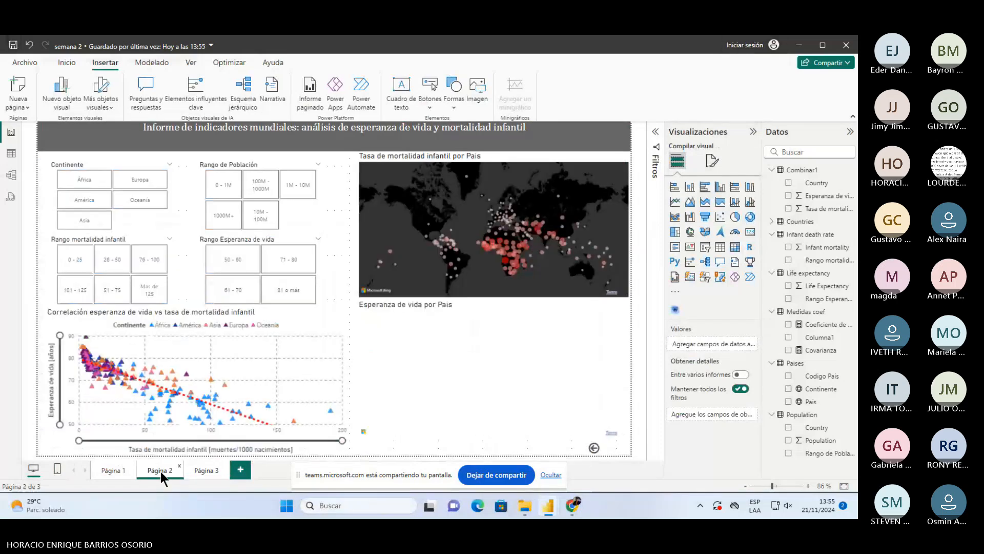
click(105, 469)
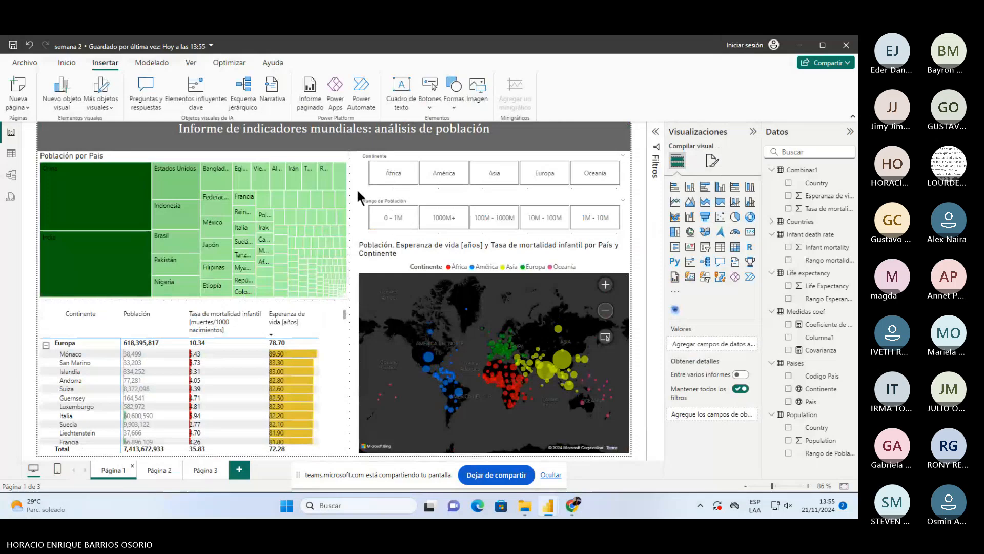
click(162, 468)
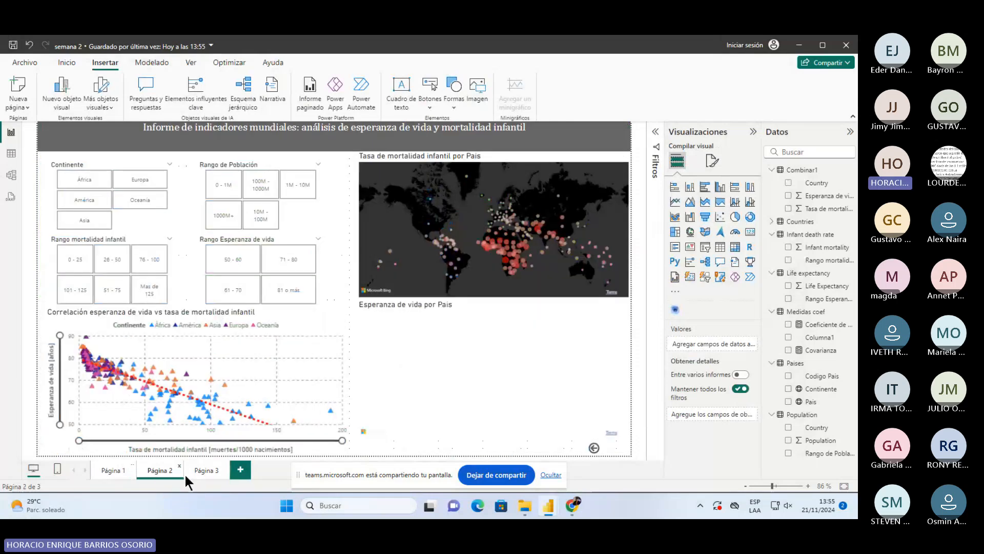
click(210, 467)
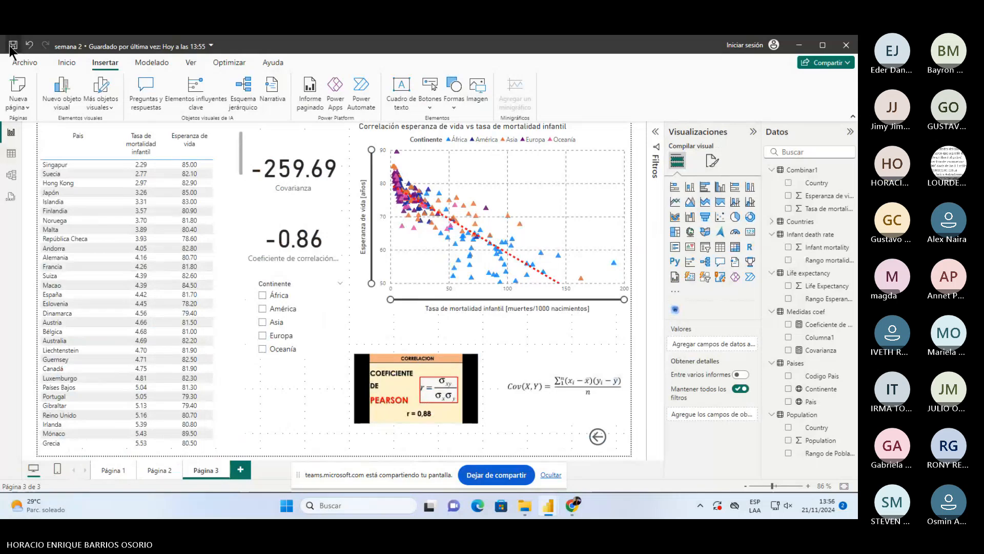
click(105, 475)
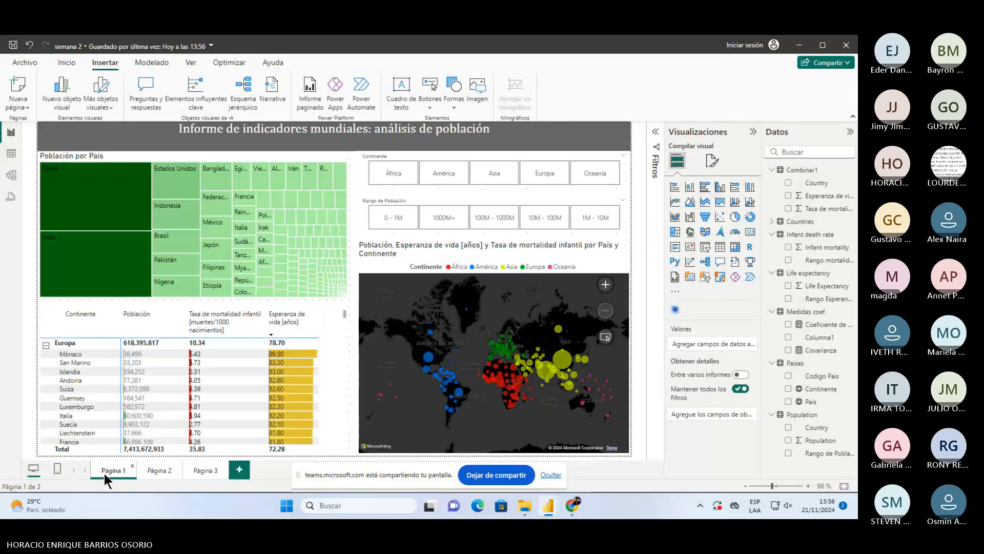